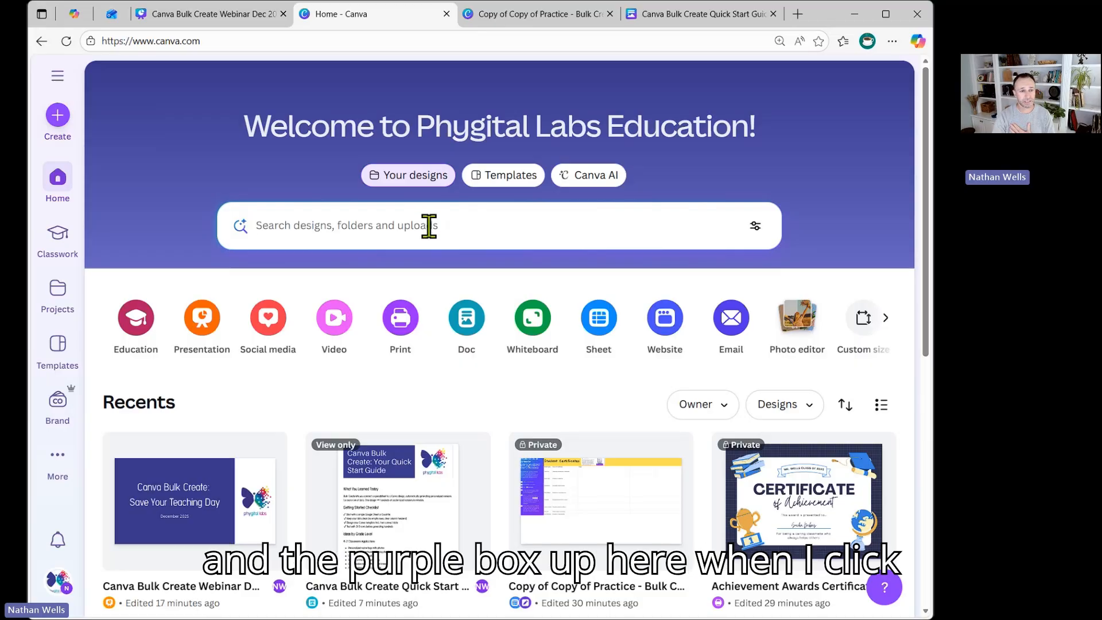
# Step: Browse the template gallery's categories, trending designs and classroom templates, and return to the home page
pyautogui.click(503, 179)
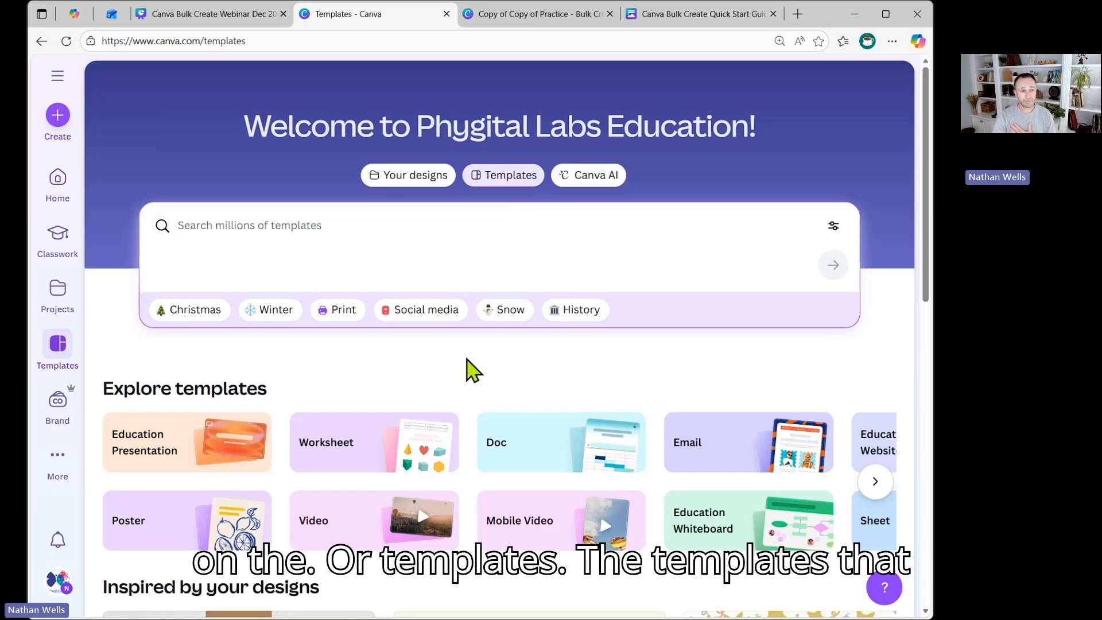
pyautogui.scroll(-3, 472, 370)
pyautogui.scroll(-15, 468, 353)
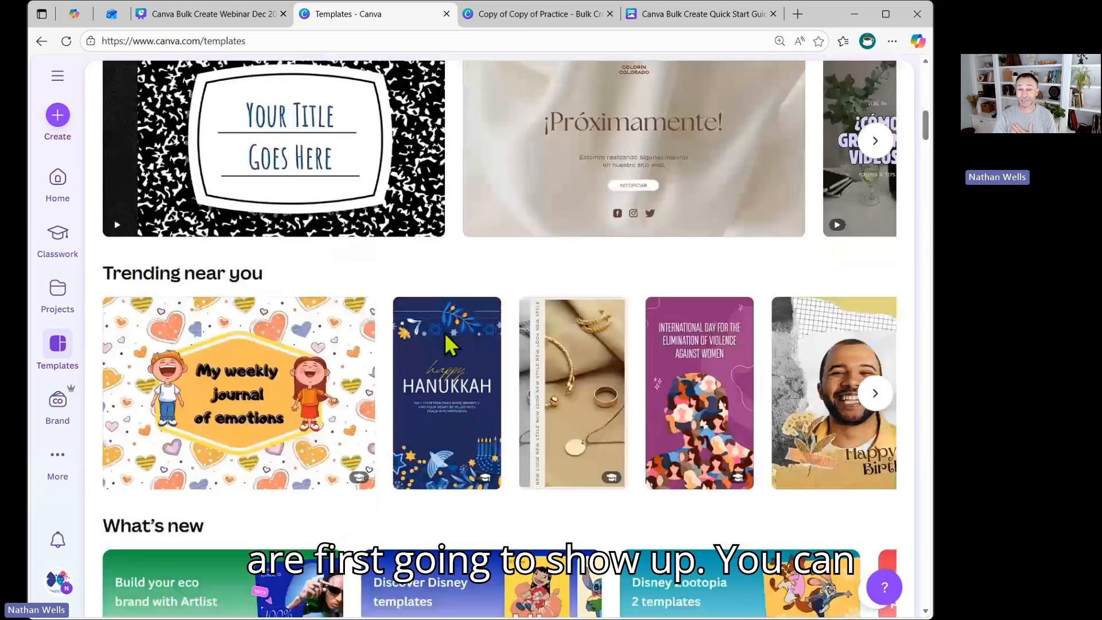
pyautogui.scroll(-10, 459, 330)
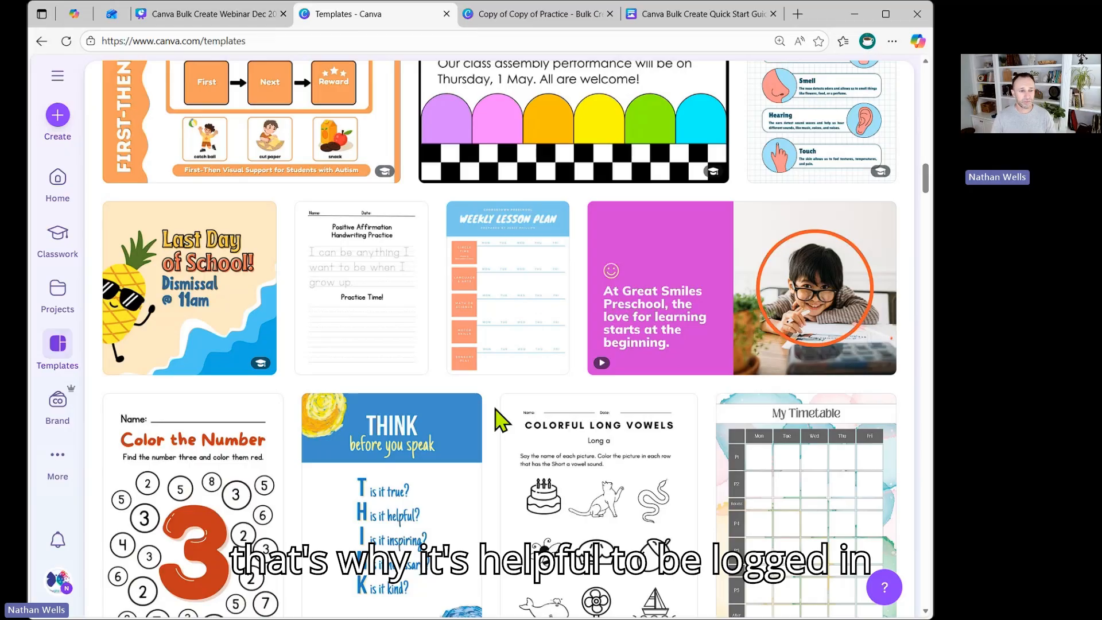
pyautogui.scroll(10, 504, 407)
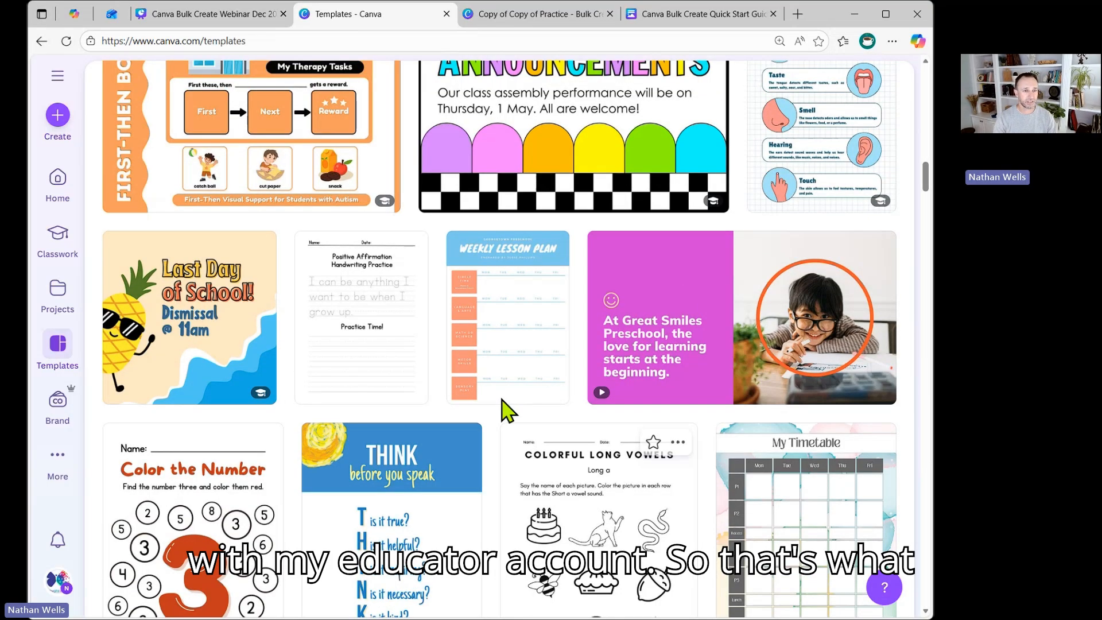
pyautogui.scroll(3, 499, 411)
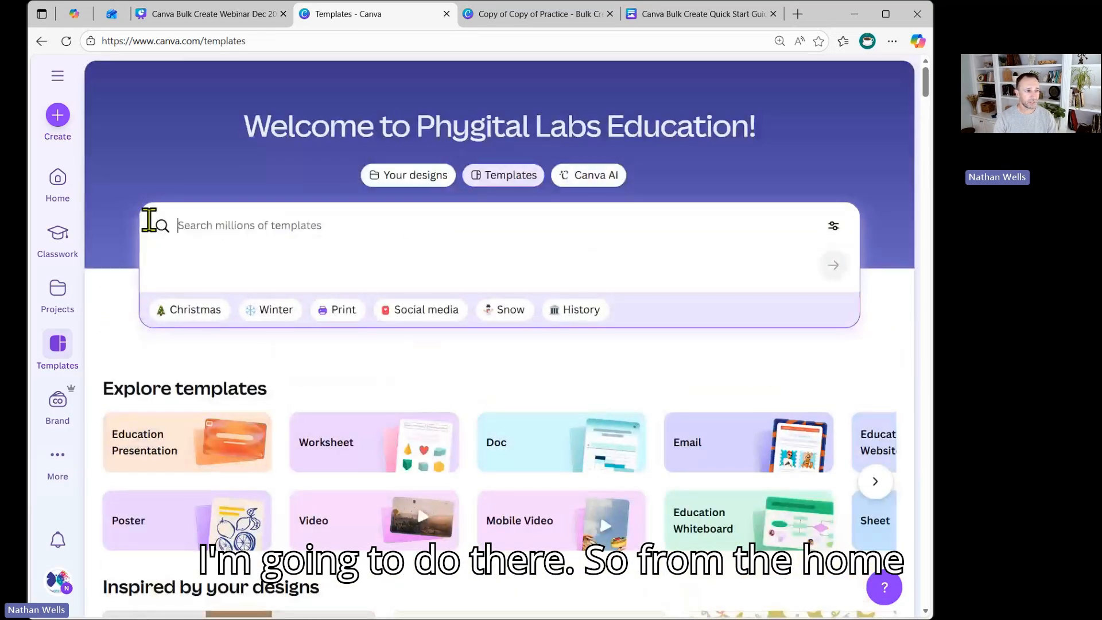
pyautogui.click(60, 180)
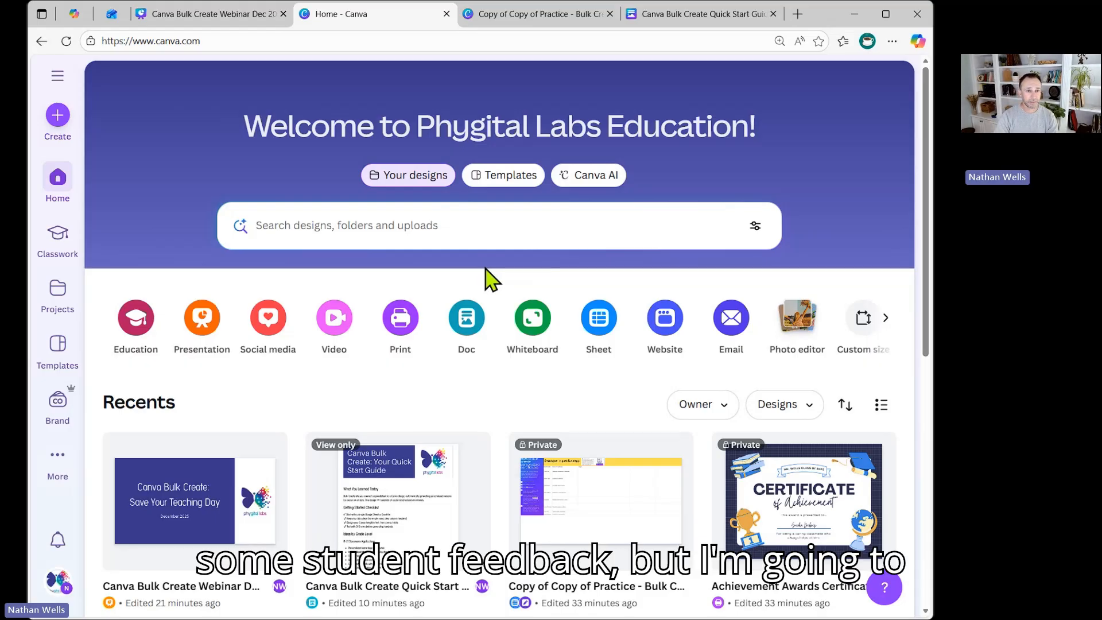
# Step: Search the Email templates for "student feedback with comments and nice simple graphic"
pyautogui.click(491, 176)
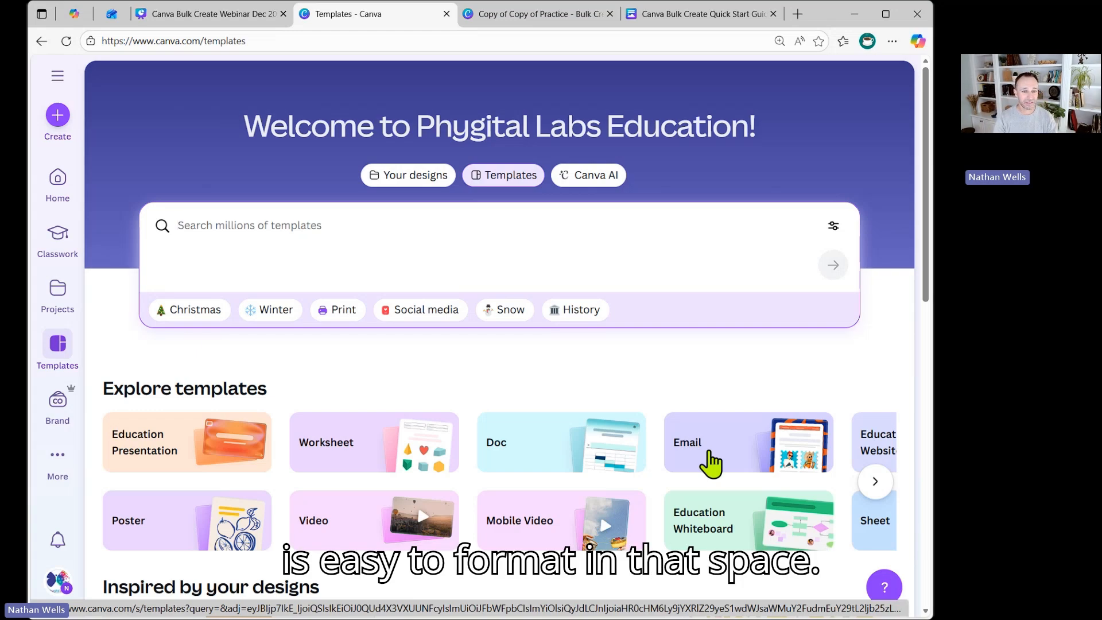
pyautogui.click(710, 462)
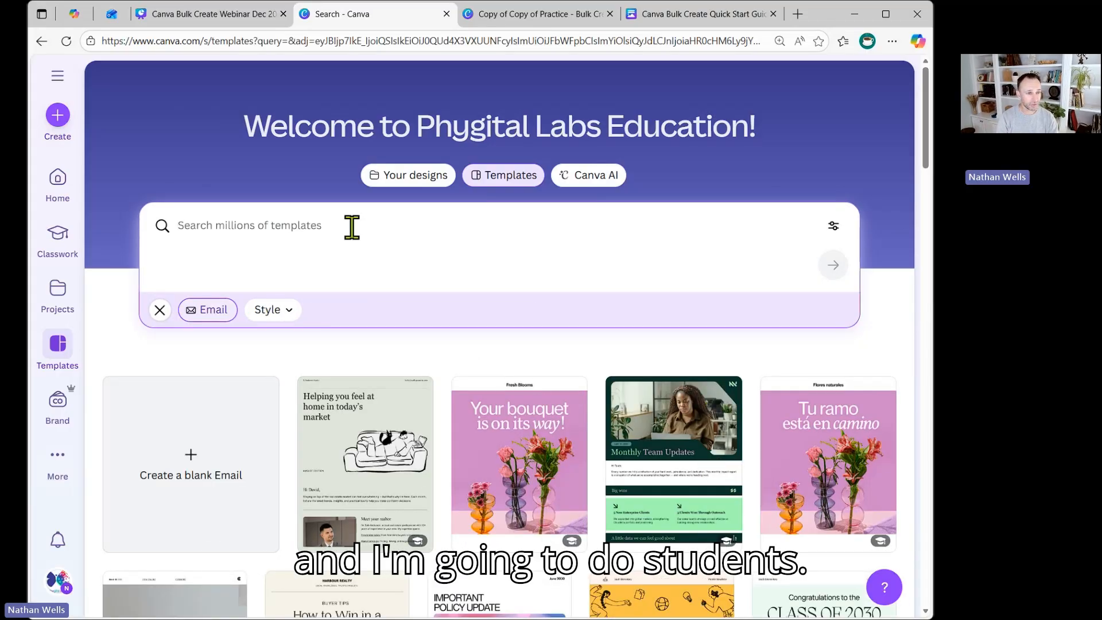
pyautogui.write('stu')
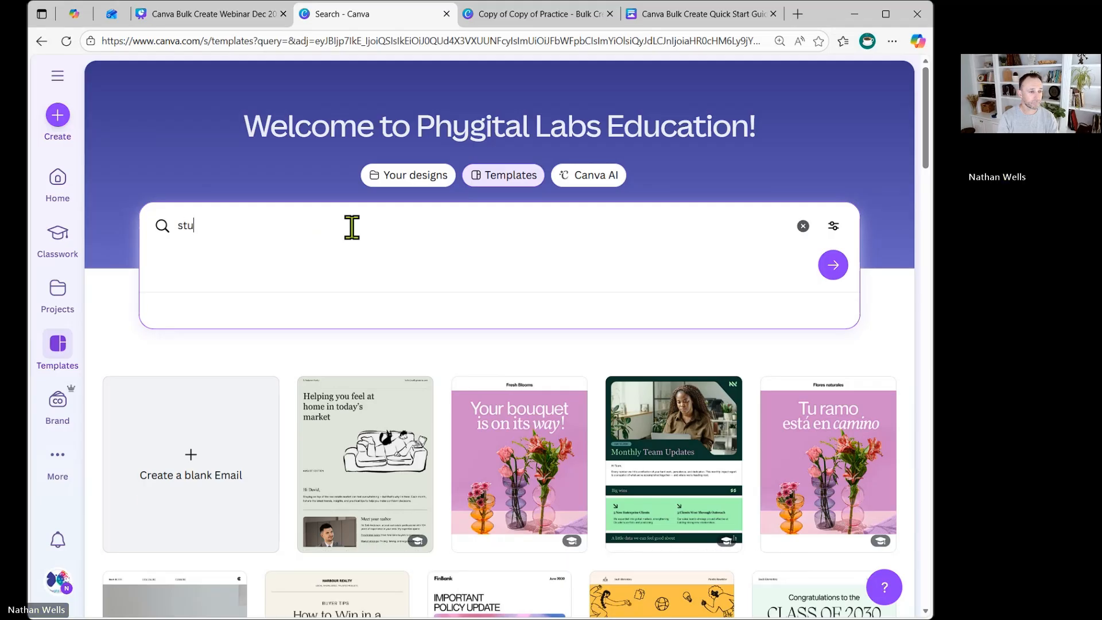
pyautogui.write('dent feedba')
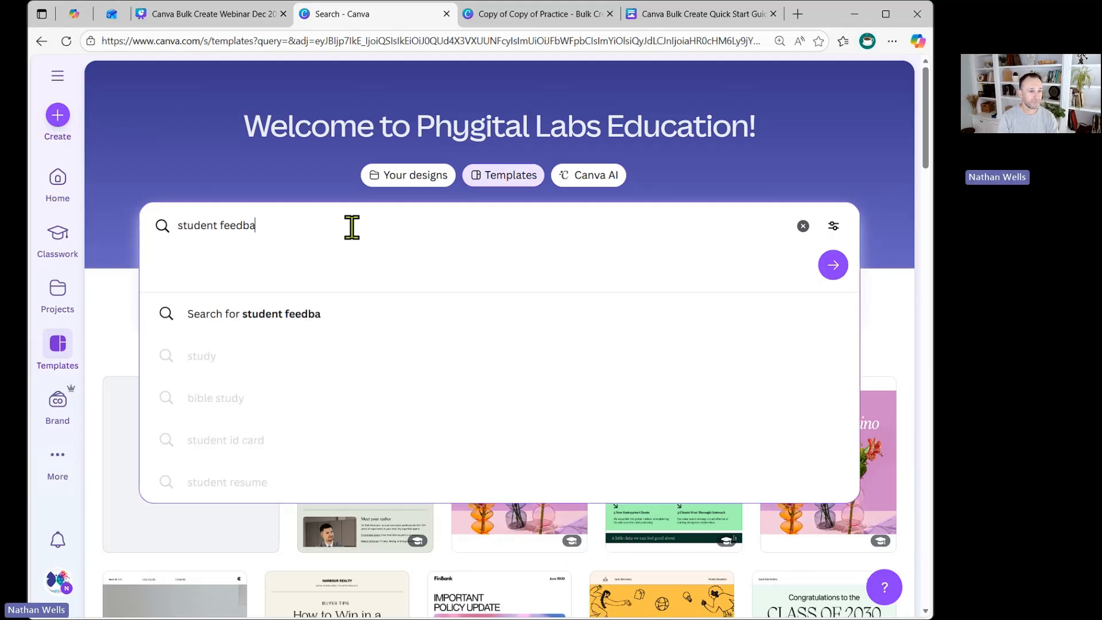
pyautogui.write('ck with co')
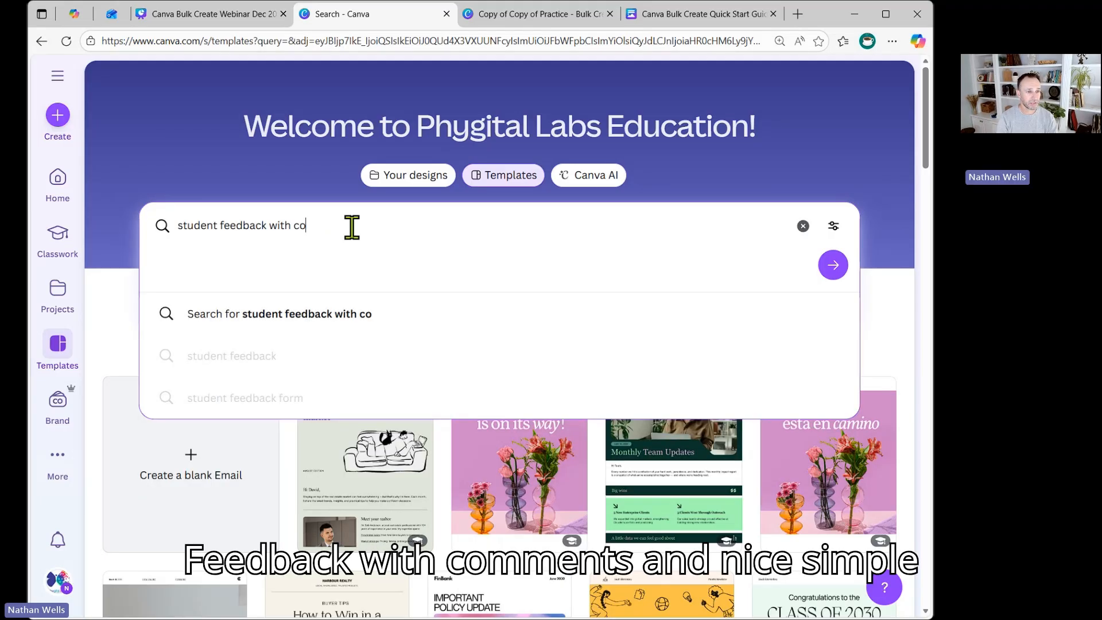
pyautogui.write('mments and nice')
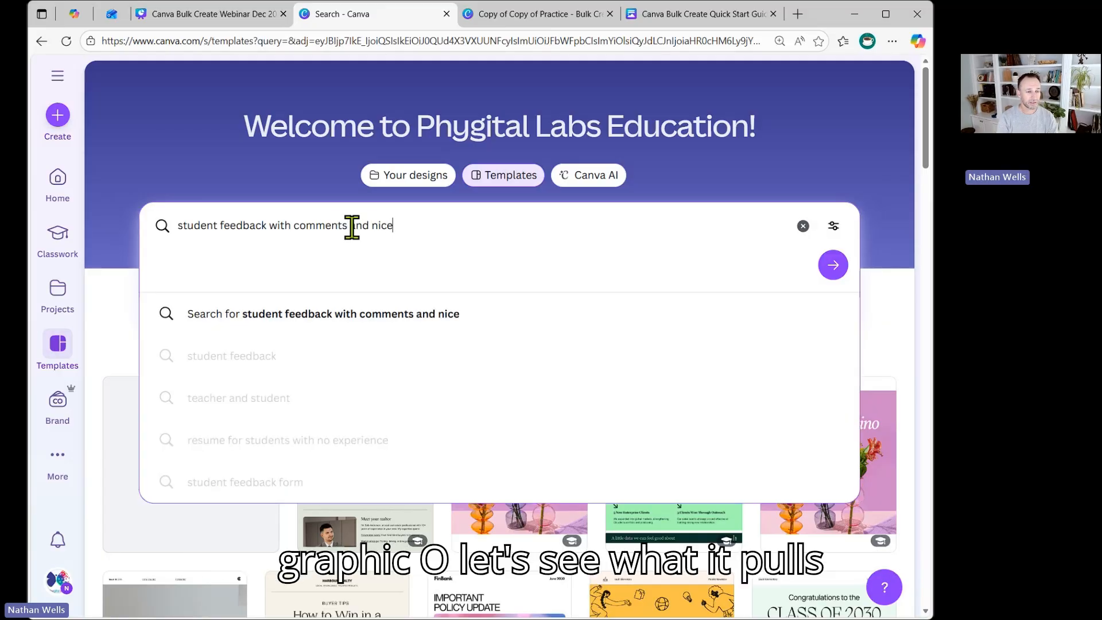
pyautogui.write(' simple c')
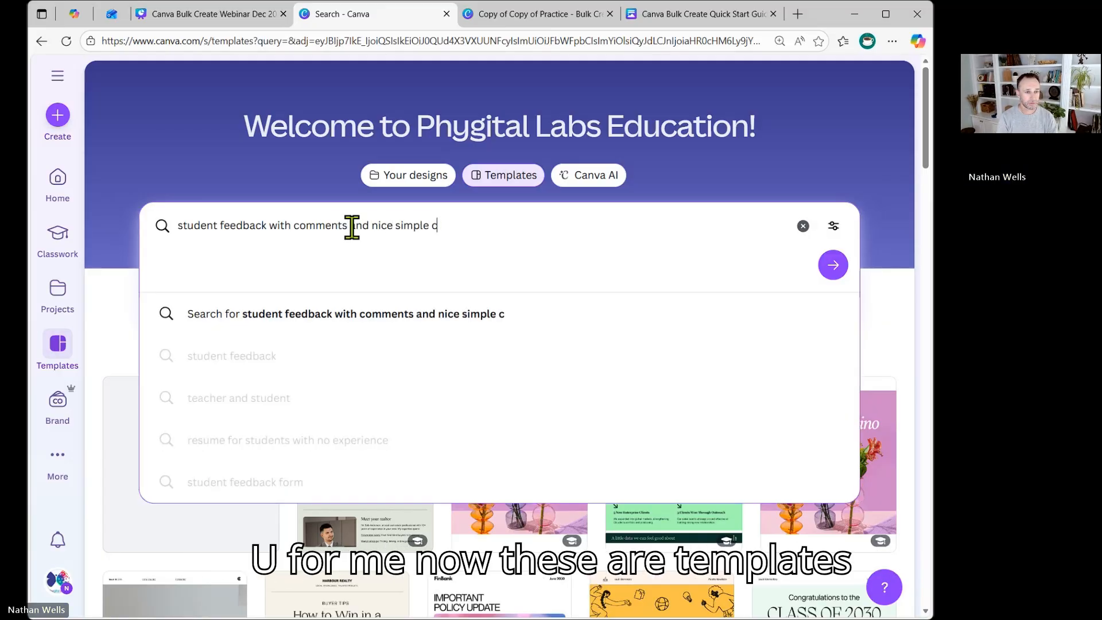
pyautogui.write('ra')
pyautogui.press('BackSpace')
pyautogui.press('BackSpace')
pyautogui.press('BackSpace')
pyautogui.write('gr')
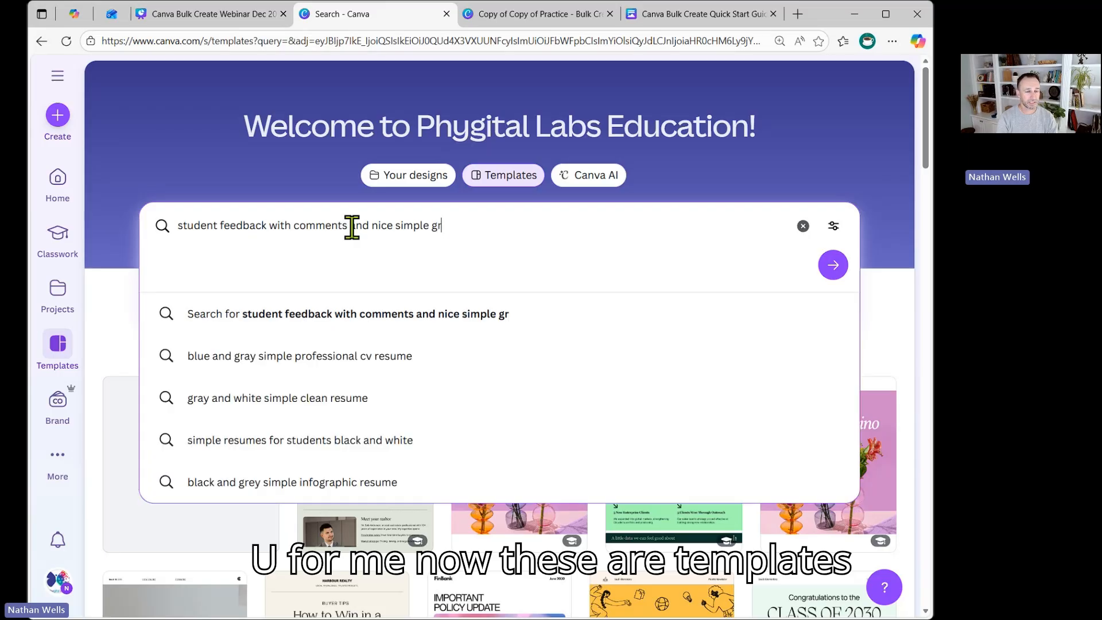
pyautogui.write('aphic')
pyautogui.press('Return')
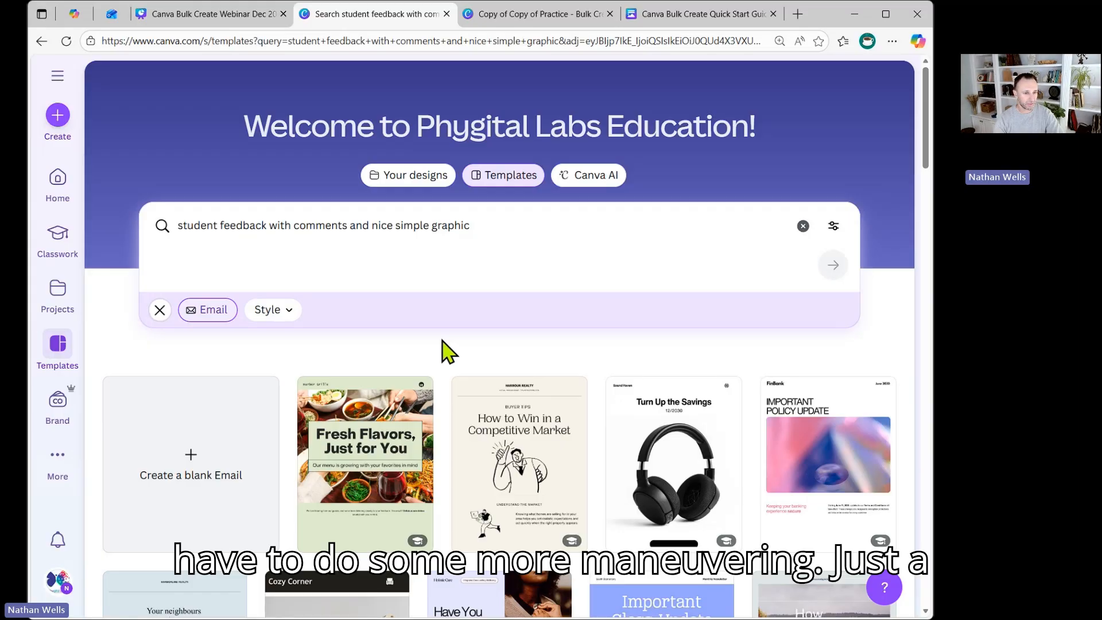
# Step: Find the "State Champions" monthly newsletter among the email template results and open it for editing
pyautogui.scroll(-3, 445, 348)
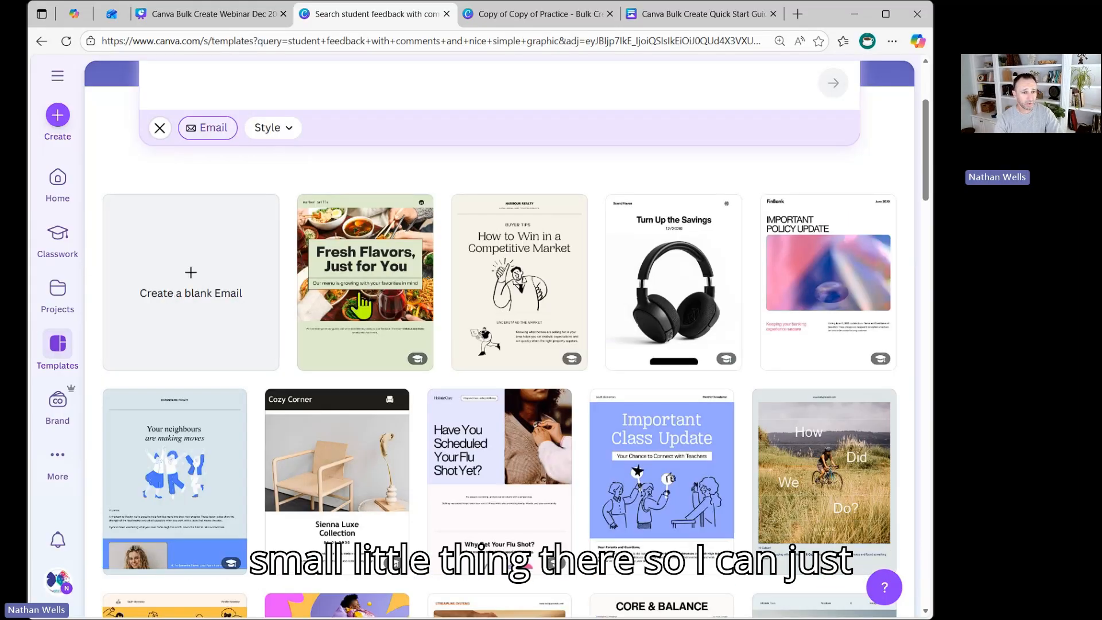
pyautogui.scroll(-3, 439, 287)
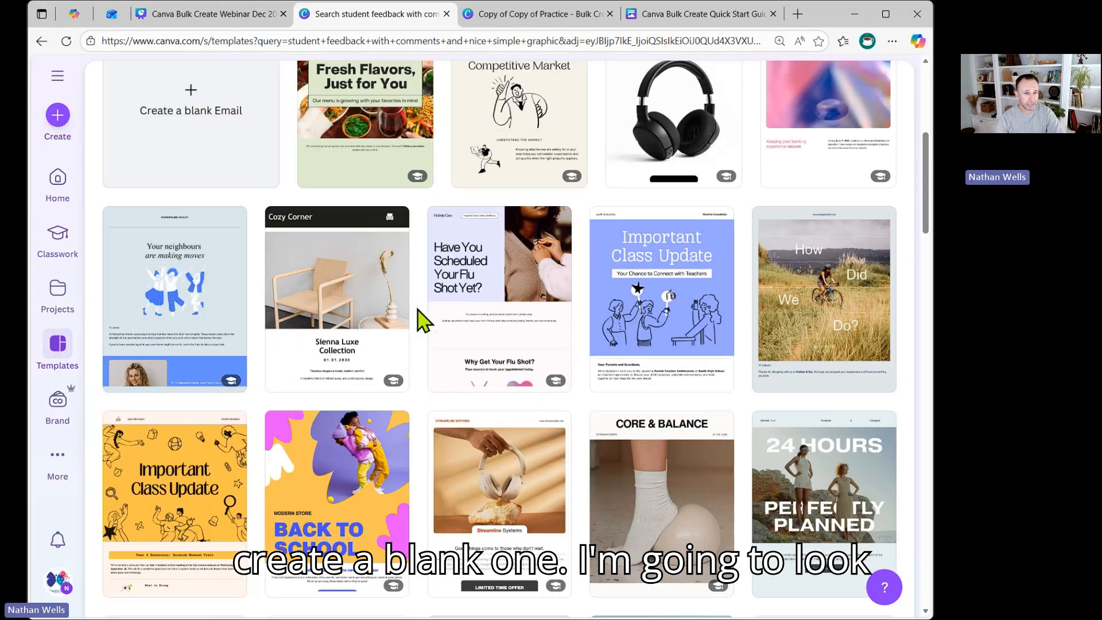
pyautogui.scroll(-6, 424, 321)
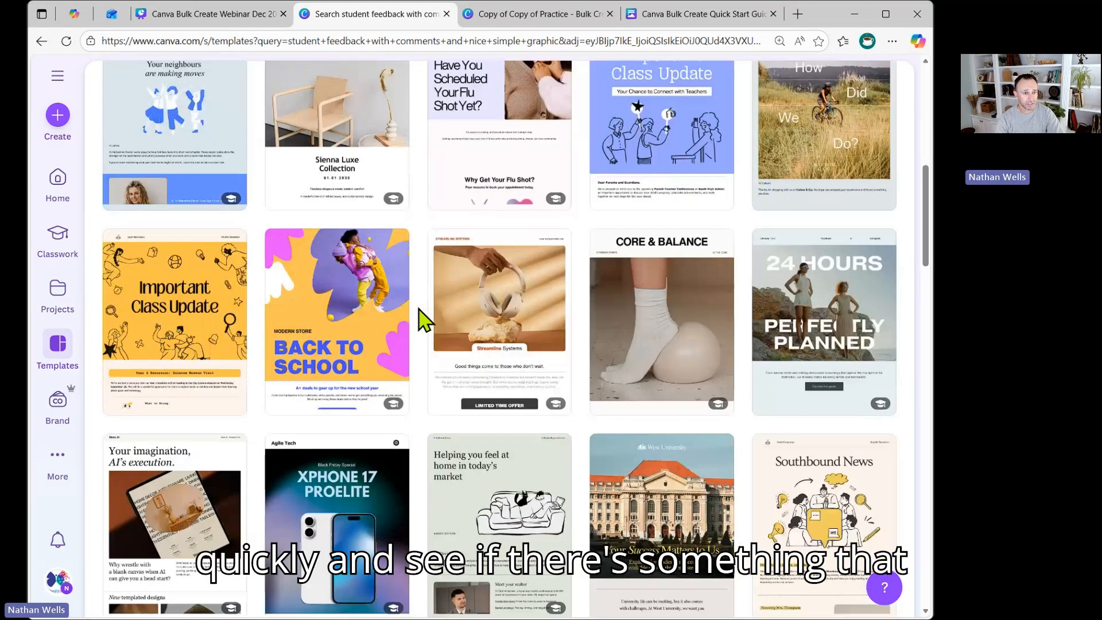
pyautogui.scroll(-3, 424, 320)
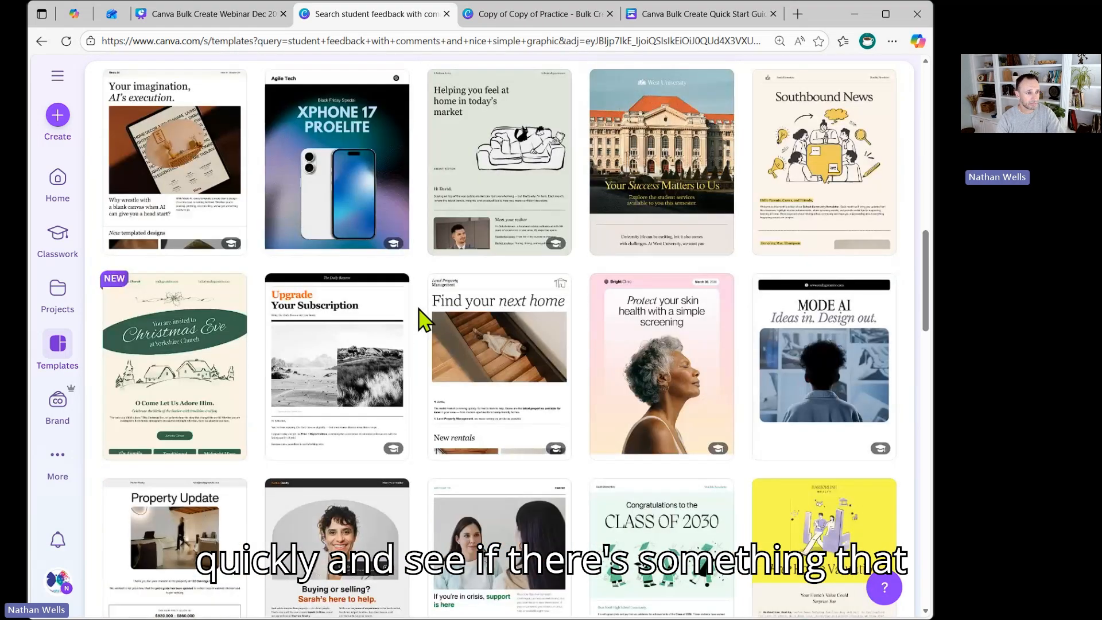
pyautogui.scroll(-3, 413, 315)
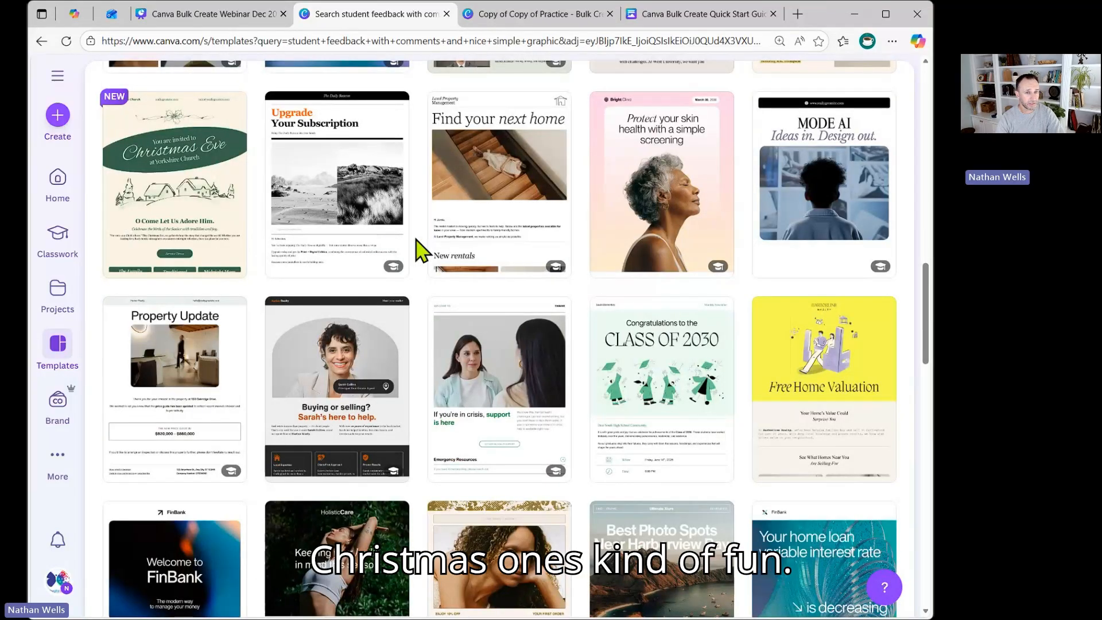
pyautogui.scroll(-1, 422, 251)
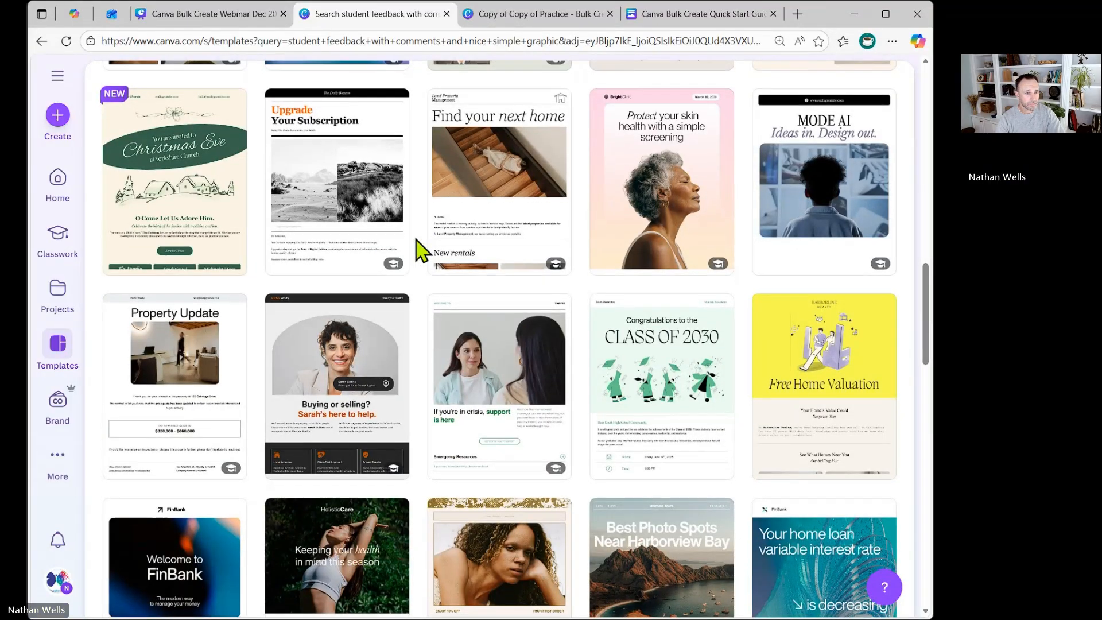
pyautogui.scroll(-3, 422, 251)
pyautogui.scroll(-3, 421, 251)
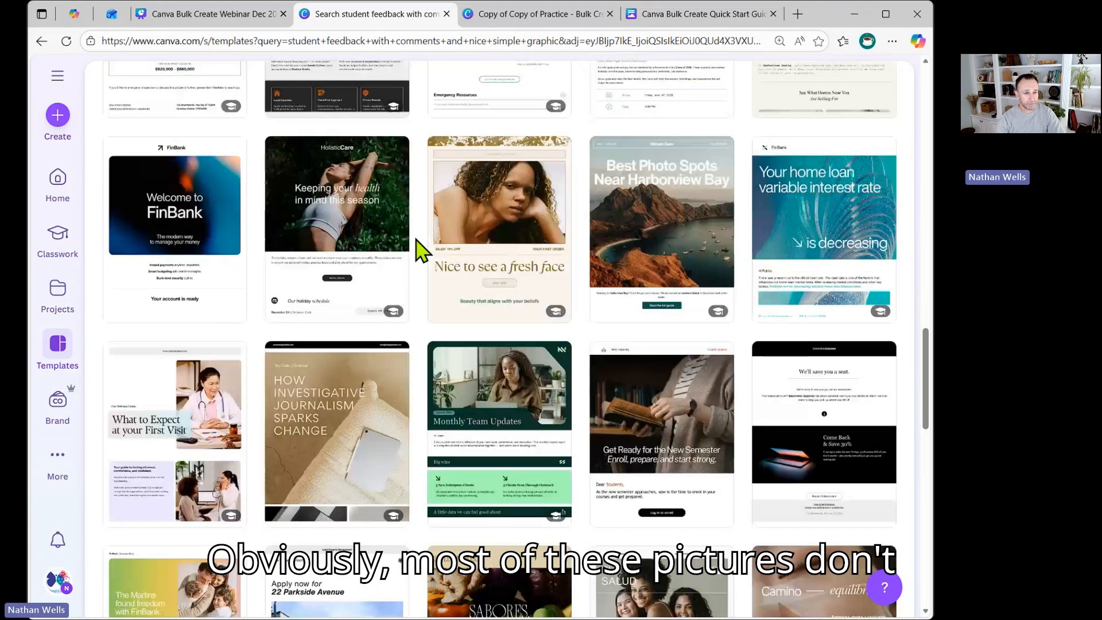
pyautogui.scroll(-3, 422, 251)
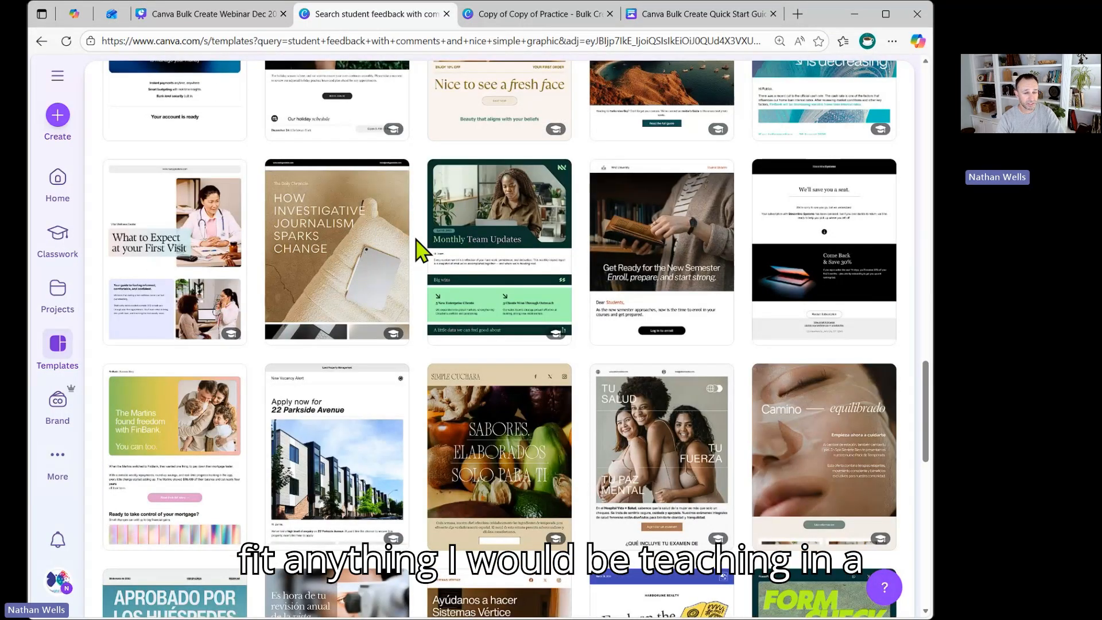
pyautogui.scroll(-3, 422, 251)
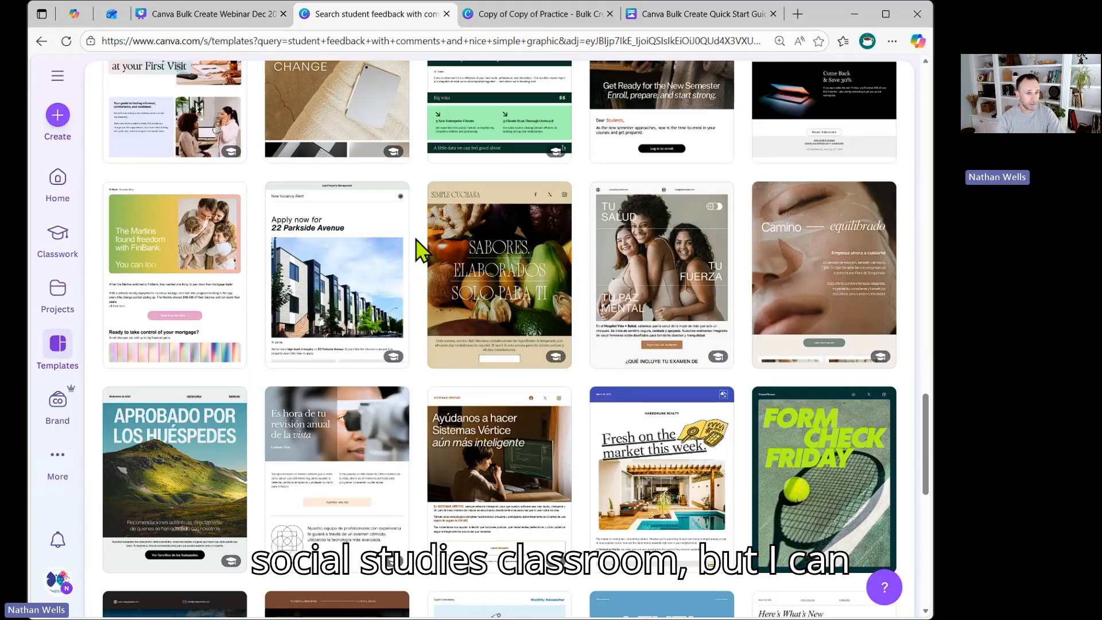
pyautogui.scroll(-3, 421, 251)
pyautogui.scroll(-3, 421, 251)
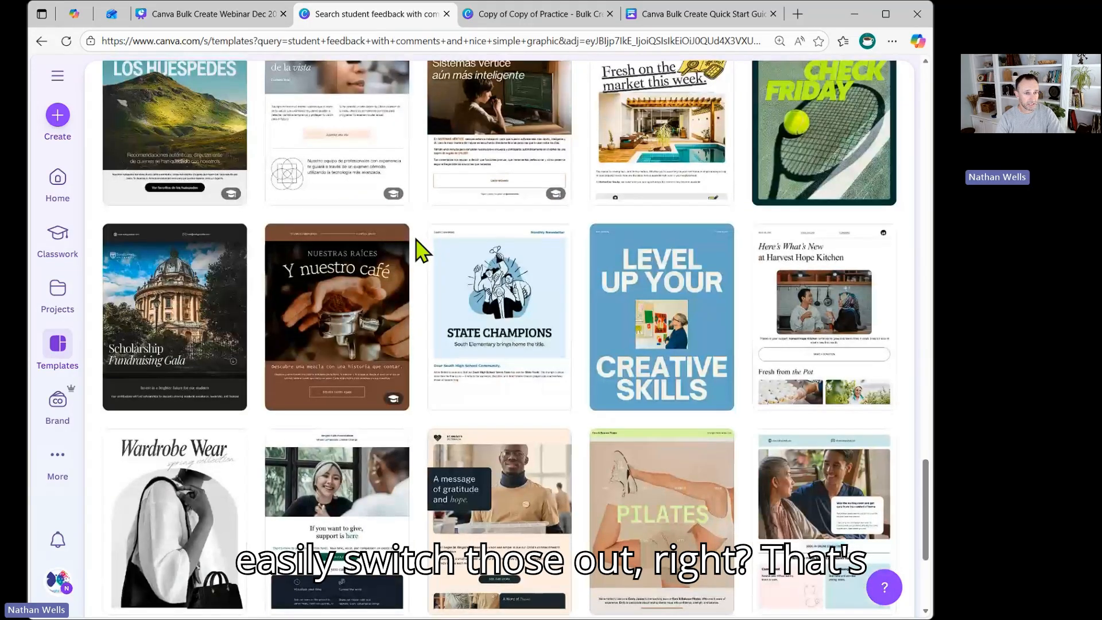
pyautogui.scroll(-3, 422, 251)
pyautogui.scroll(3, 421, 251)
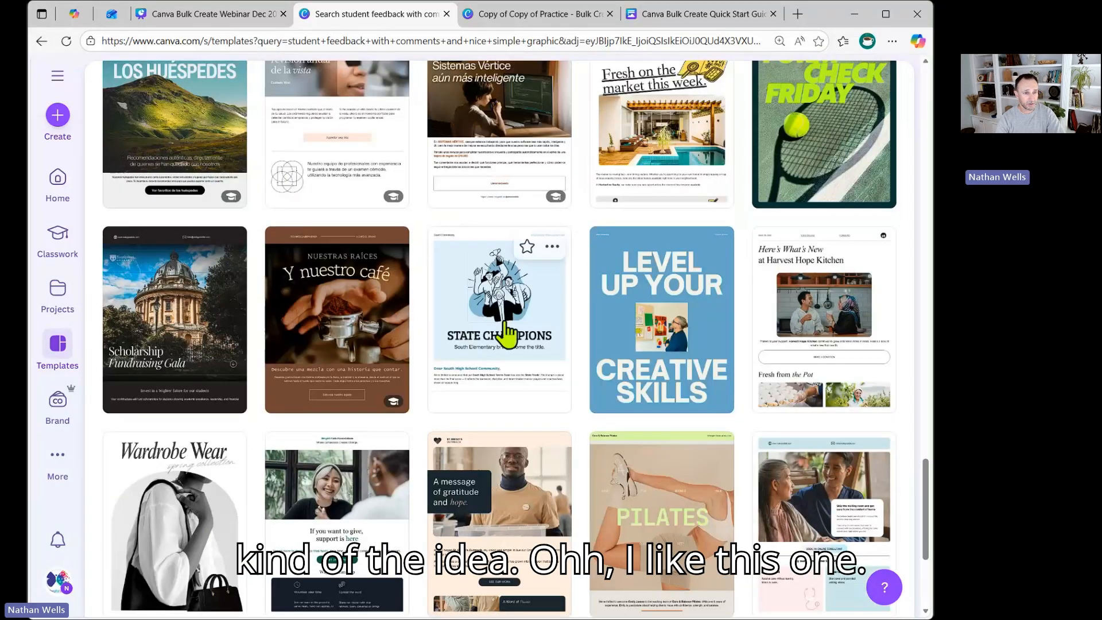
pyautogui.click(519, 312)
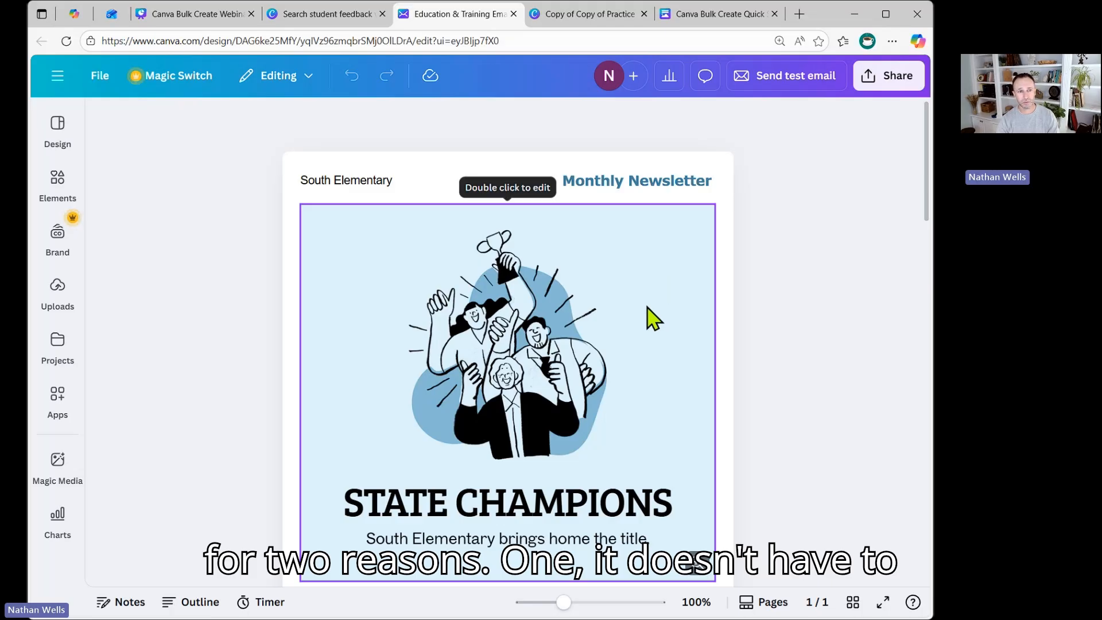
# Step: Delete the "Serving Up Success!" heading and the grid of tennis photos beneath it from the newsletter
pyautogui.scroll(-3, 631, 305)
pyautogui.scroll(-20, 631, 304)
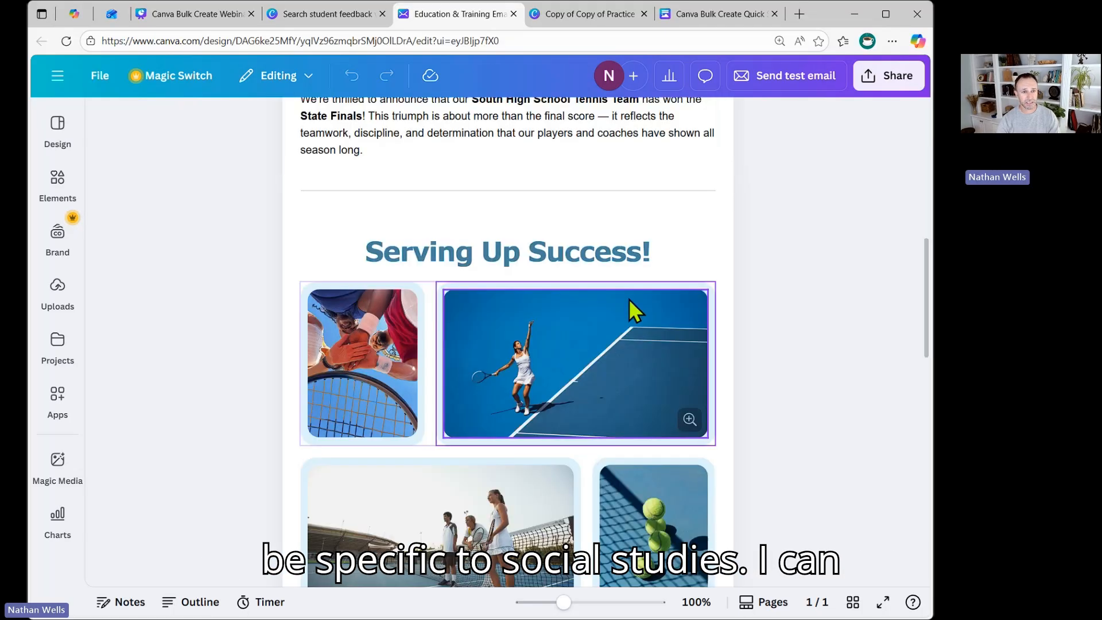
pyautogui.scroll(20, 617, 353)
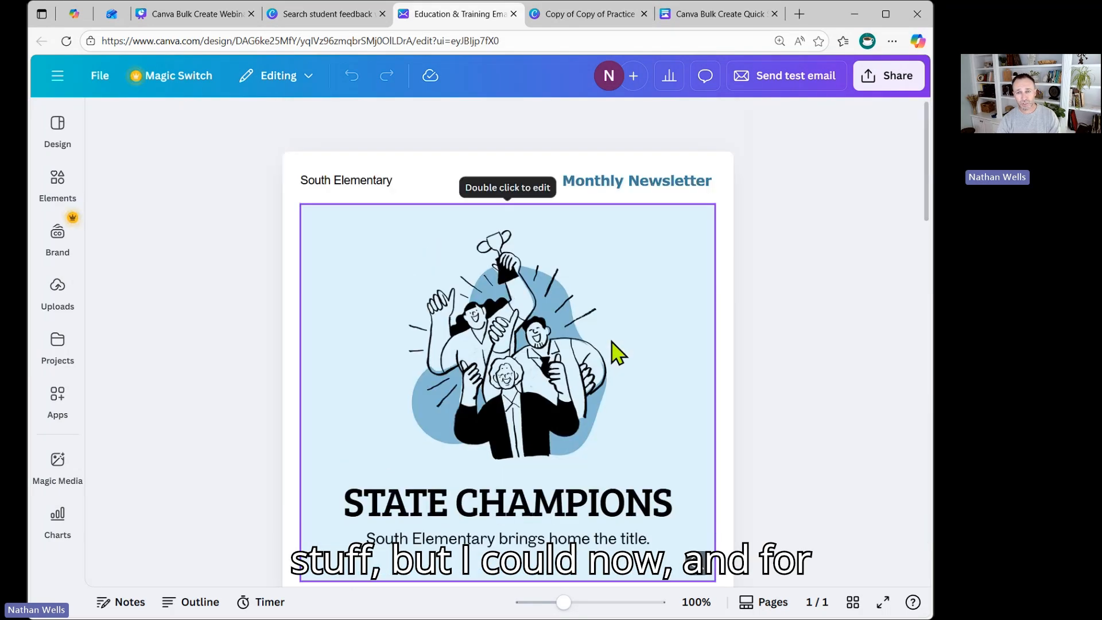
pyautogui.scroll(-6, 619, 333)
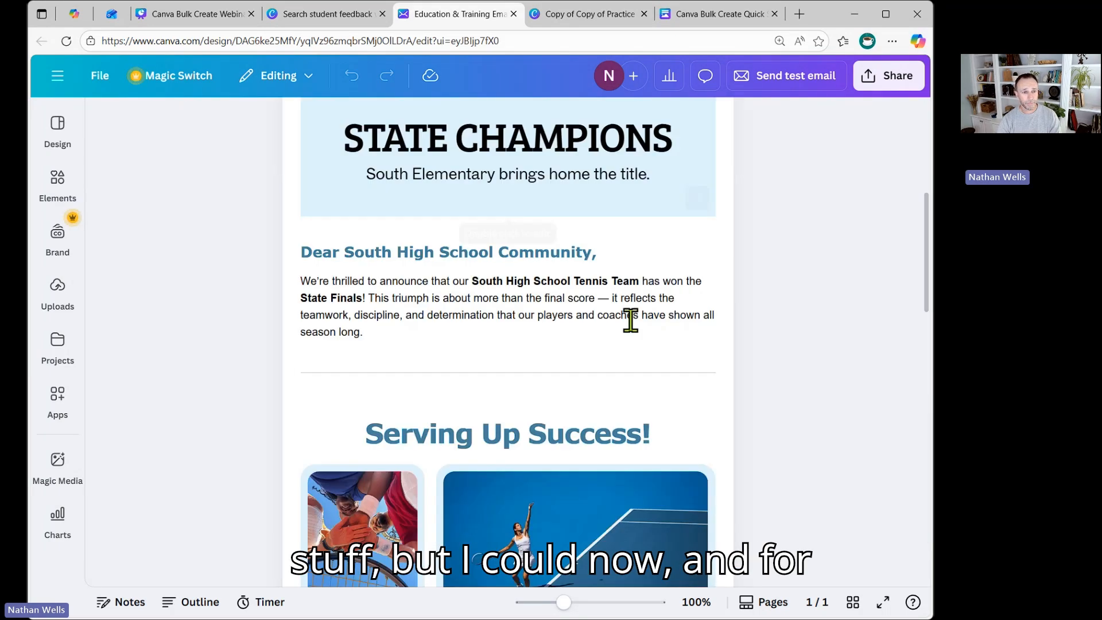
pyautogui.scroll(-7, 432, 344)
pyautogui.scroll(3, 498, 273)
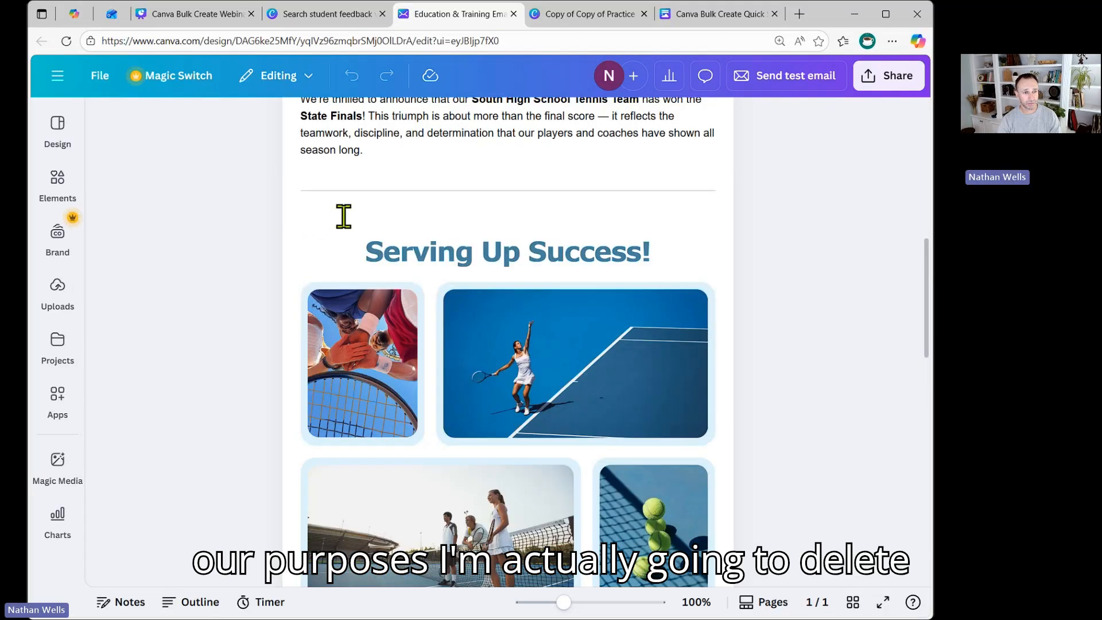
pyautogui.moveTo(345, 216); pyautogui.dragTo(681, 398)
pyautogui.press('BackSpace')
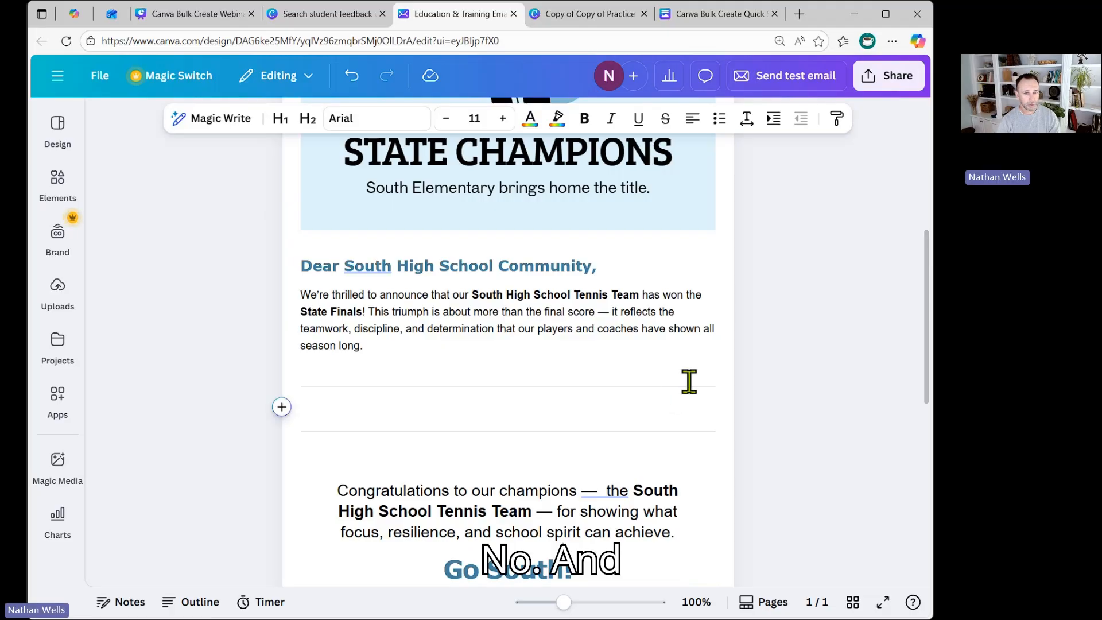
# Step: Remove the empty line and the duplicate divider above the "Congratulations to our champions" block
pyautogui.click(640, 385)
pyautogui.click(642, 389)
pyautogui.click(641, 387)
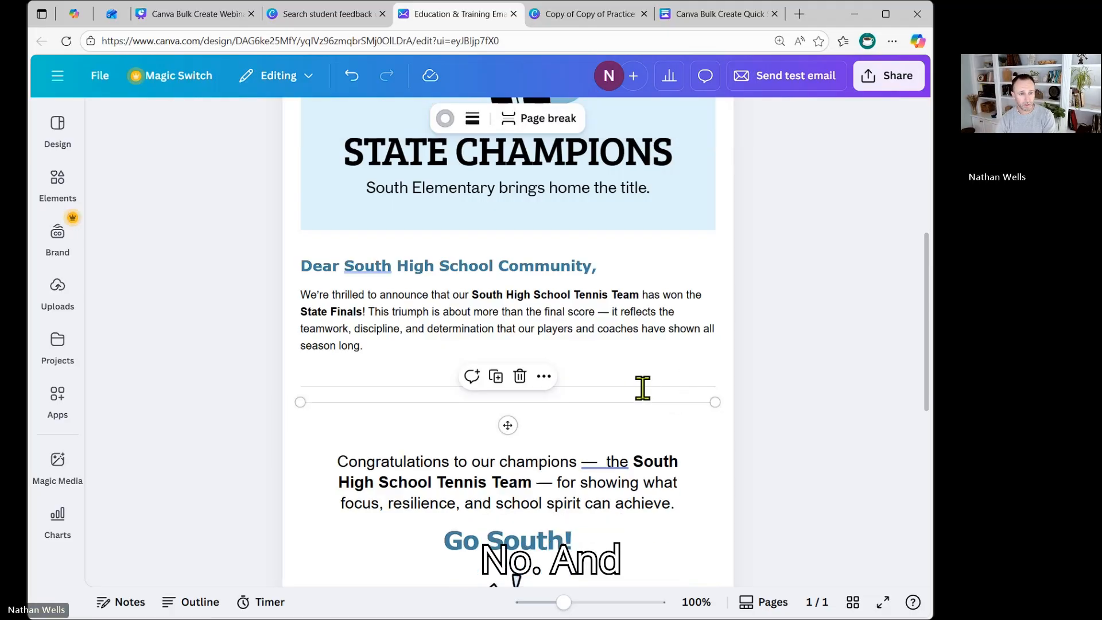
pyautogui.press('BackSpace')
pyautogui.press('BackSpace')
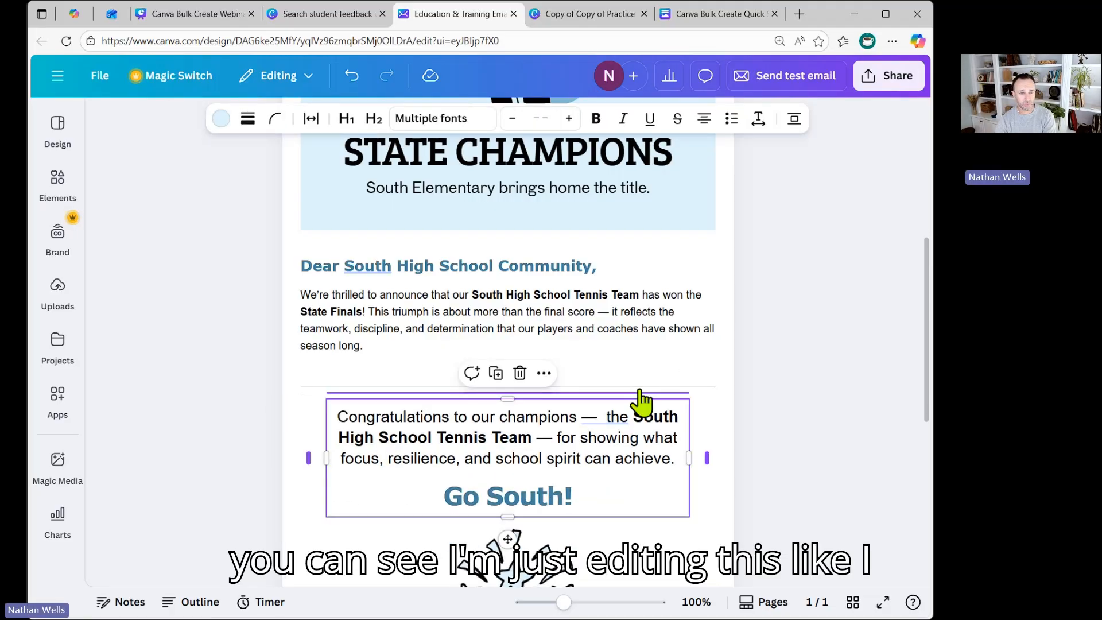
pyautogui.scroll(-6, 804, 342)
pyautogui.scroll(10, 712, 390)
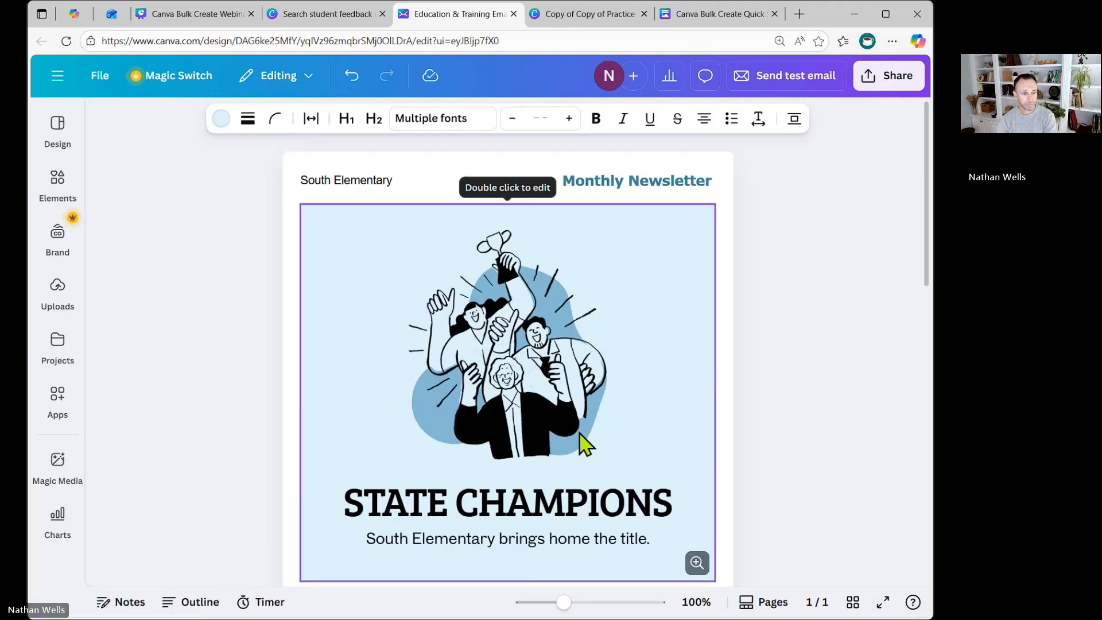
# Step: Open the newsletter's header graphic for editing and select the illustration of the cheering people
pyautogui.scroll(-3, 581, 431)
pyautogui.doubleClick(463, 312)
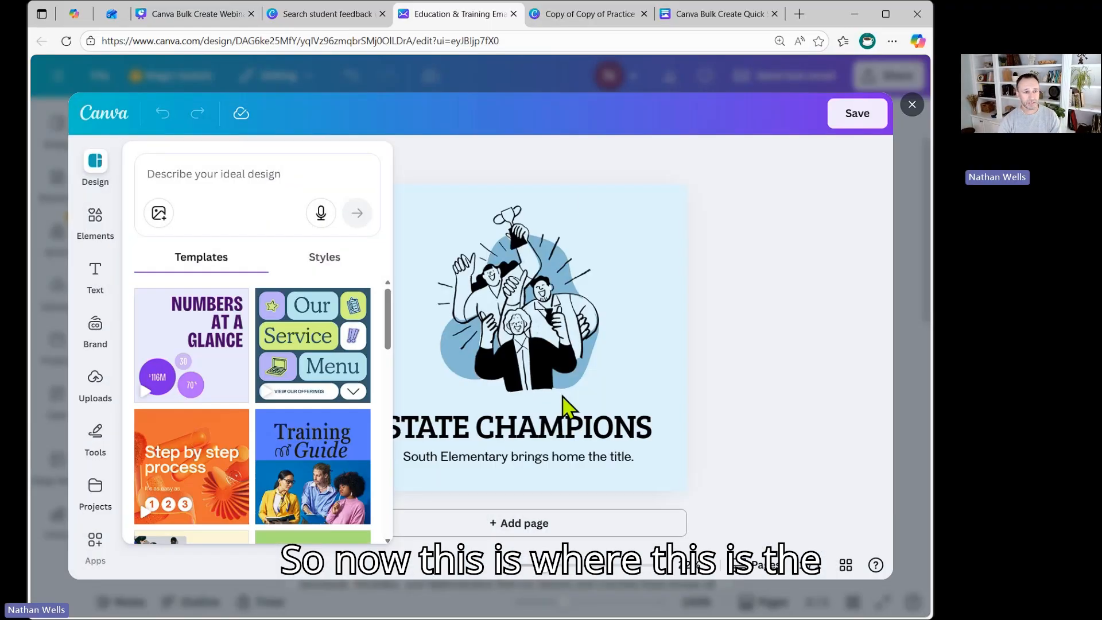
pyautogui.click(830, 336)
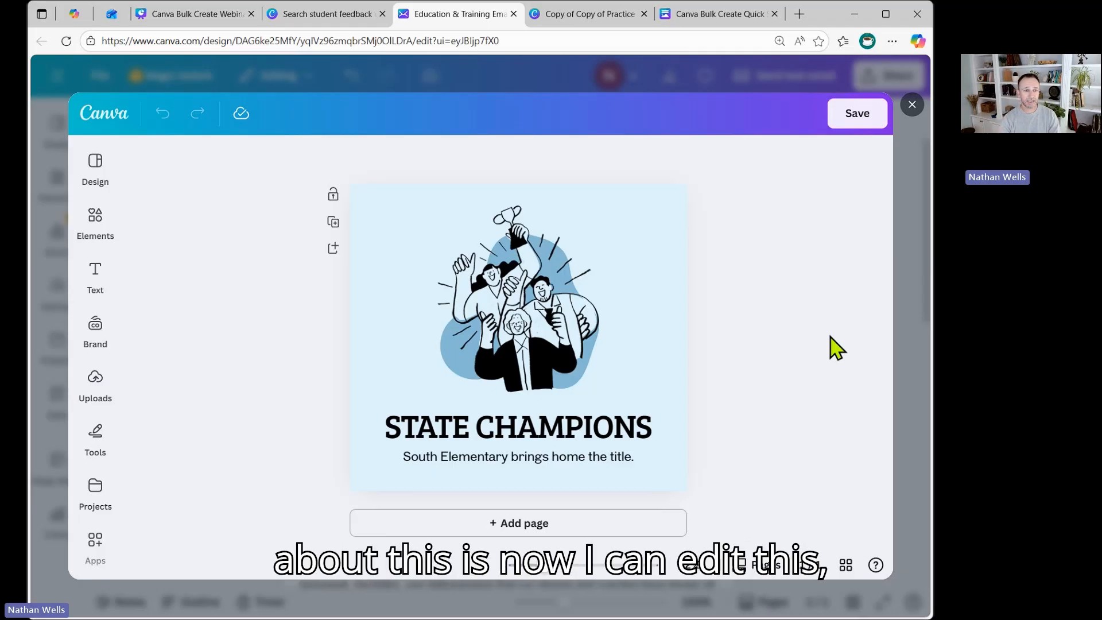
pyautogui.click(536, 308)
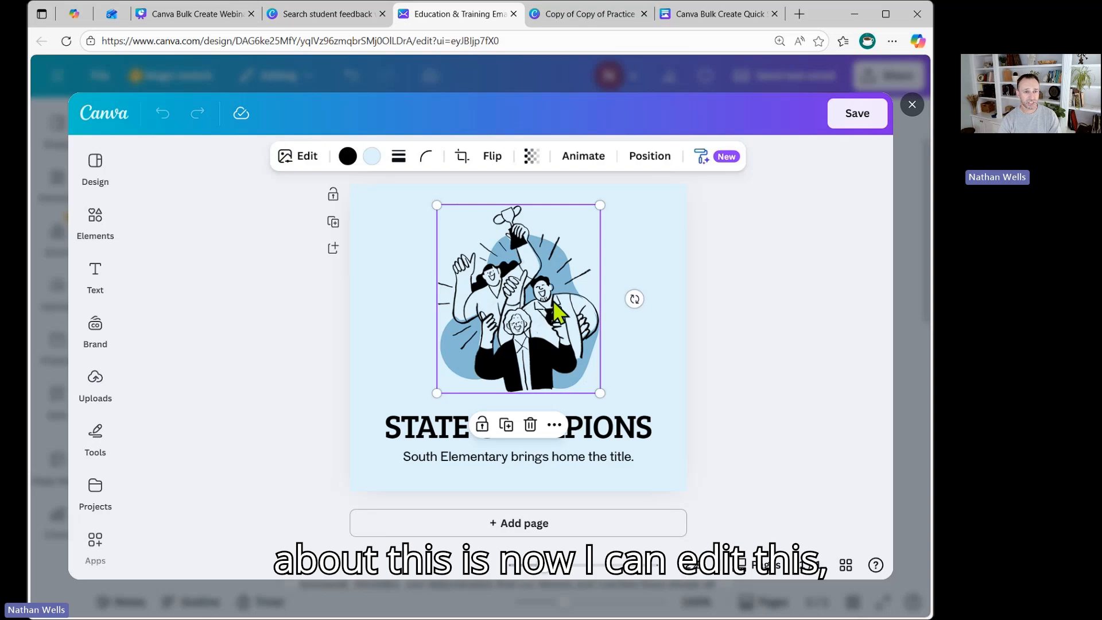
# Step: Search the elements for "white tigers" and add the graphic of the single walking white tiger to the header
pyautogui.click(102, 326)
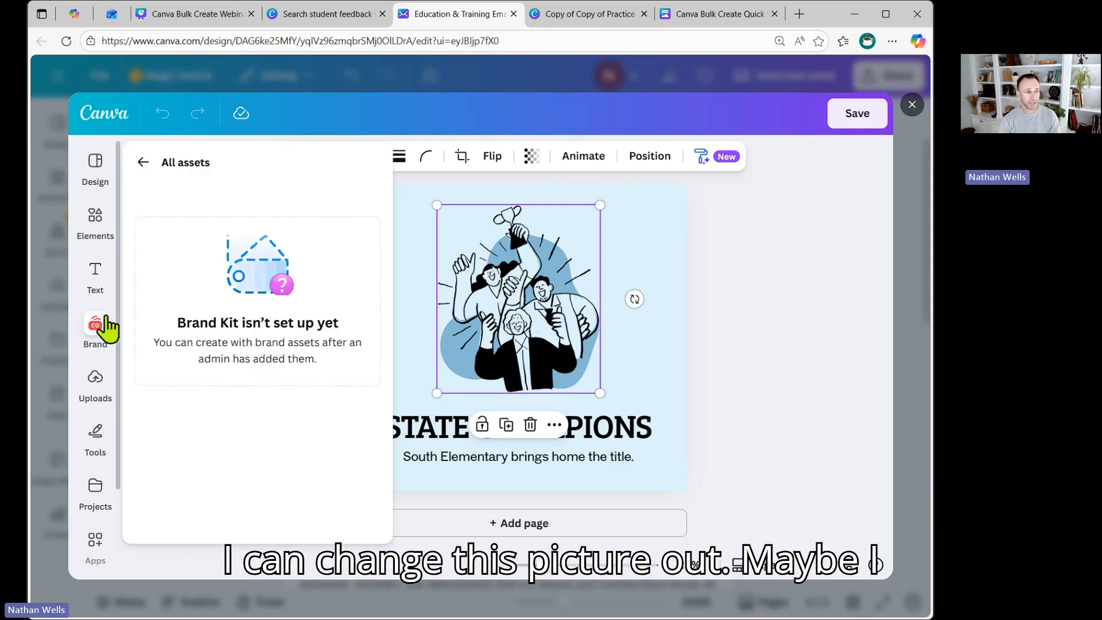
pyautogui.click(101, 282)
pyautogui.click(97, 232)
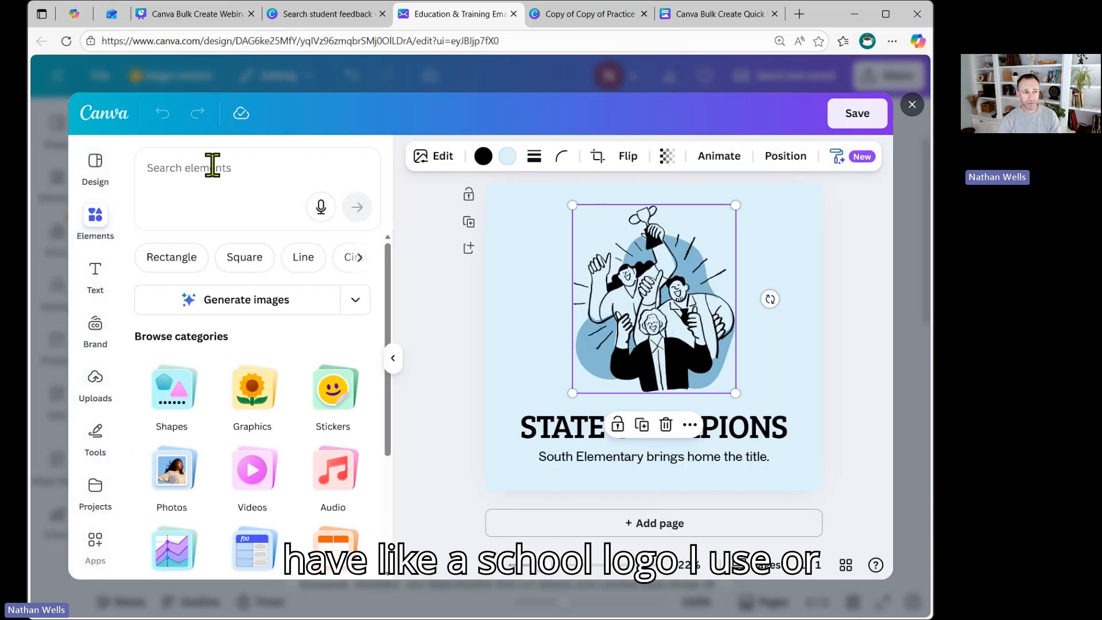
pyautogui.click(212, 166)
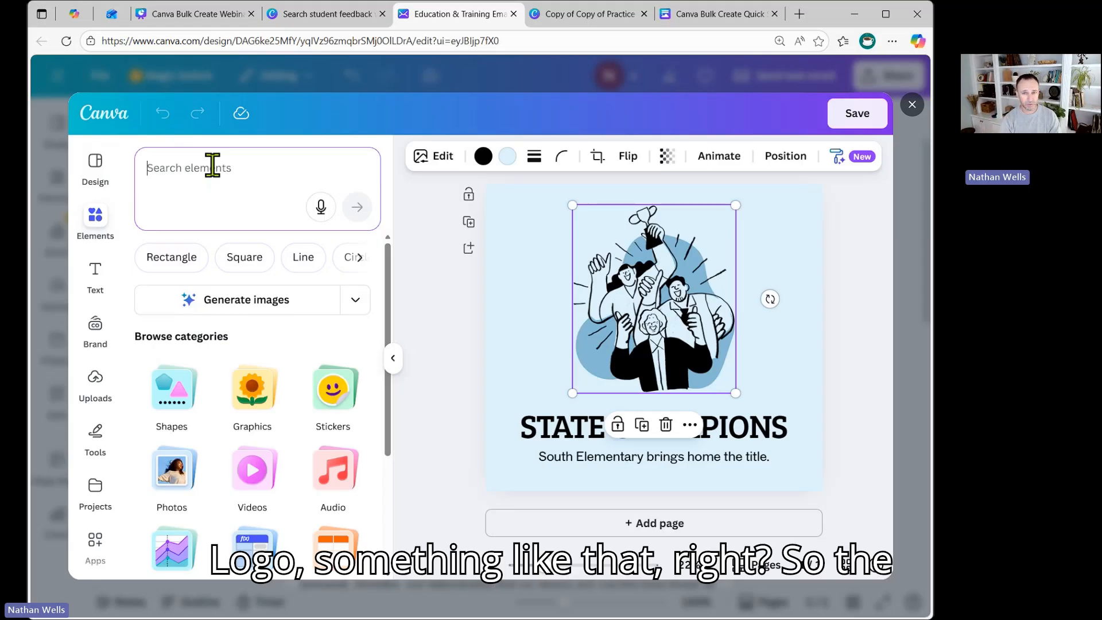
pyautogui.write('white t')
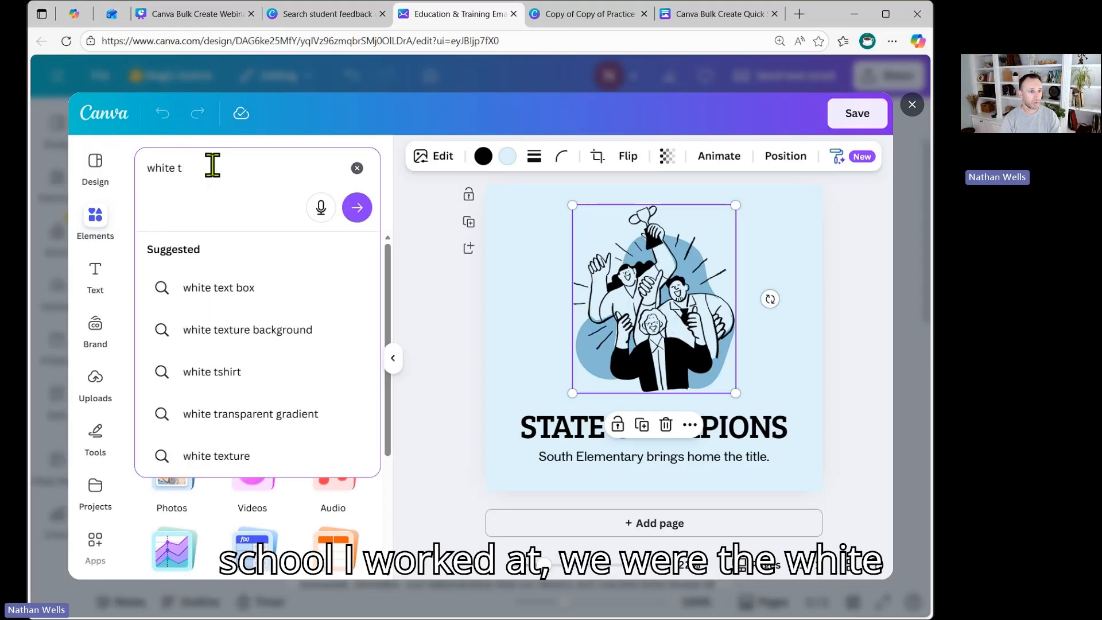
pyautogui.write('igers')
pyautogui.press('Return')
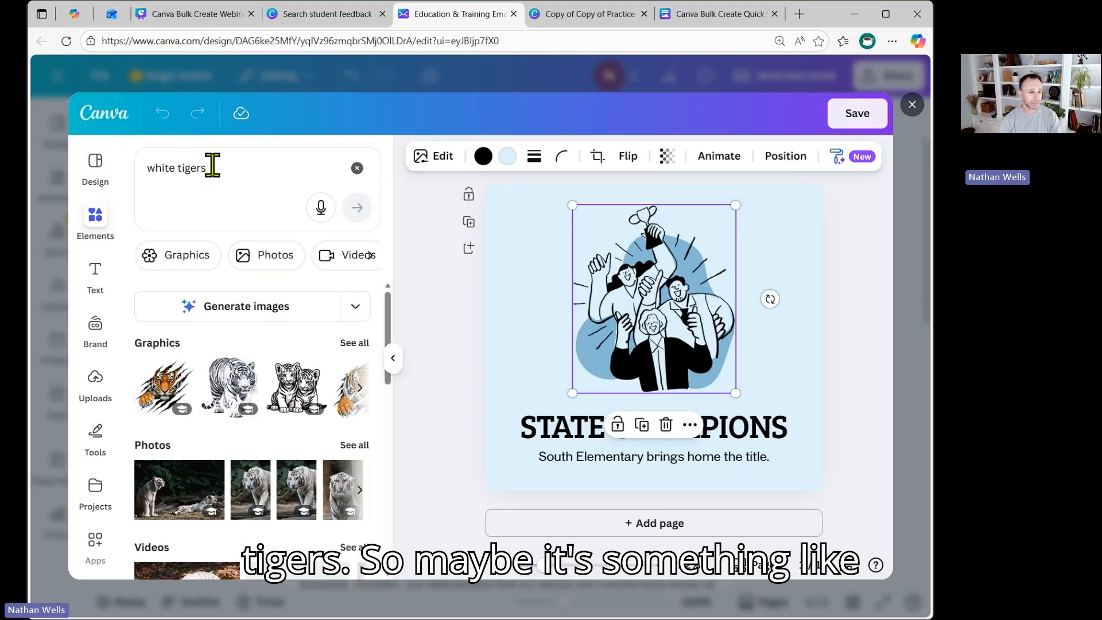
pyautogui.click(224, 395)
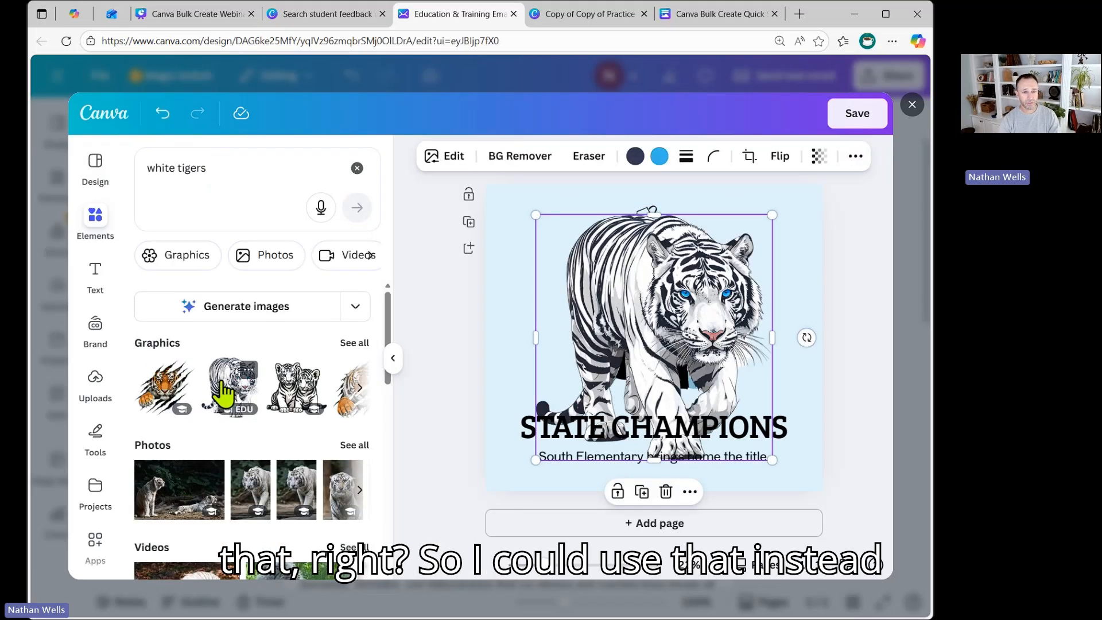
# Step: Delete the people illustration, then shrink the white tiger and place it centred over the blue blob
pyautogui.moveTo(700, 313); pyautogui.dragTo(786, 273)
pyautogui.click(710, 337)
pyautogui.press('Delete')
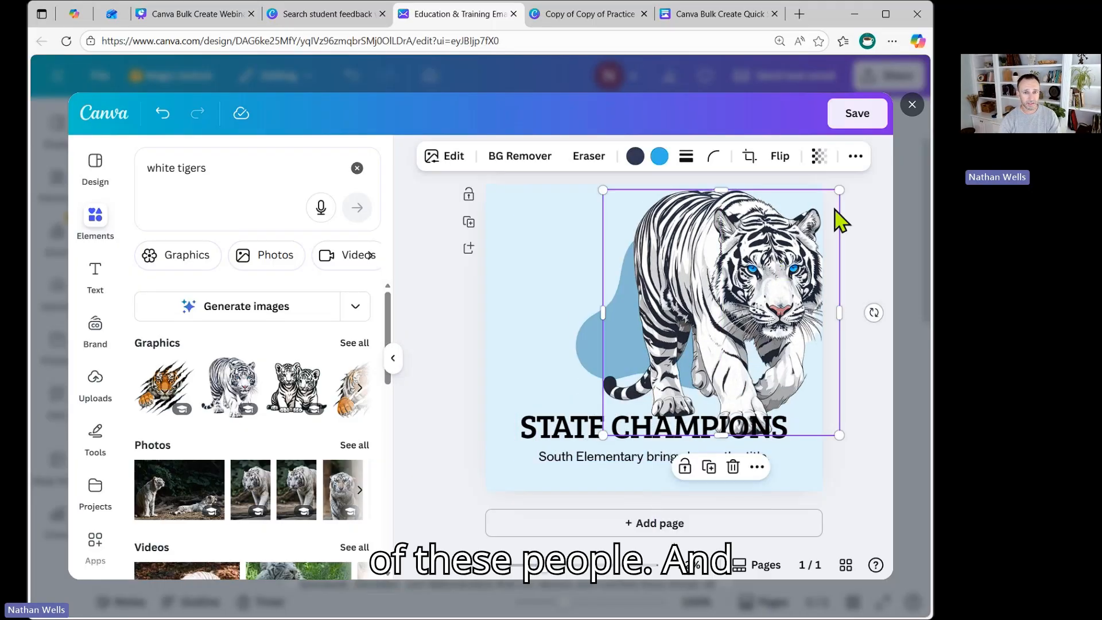
pyautogui.moveTo(836, 198); pyautogui.dragTo(706, 333)
pyautogui.moveTo(678, 400); pyautogui.dragTo(667, 327)
# Step: Replace the "STATE CHAMPIONS" heading with "CLASSROOM UPDATES" and widen its text box on both sides to fit one line
pyautogui.click(708, 433)
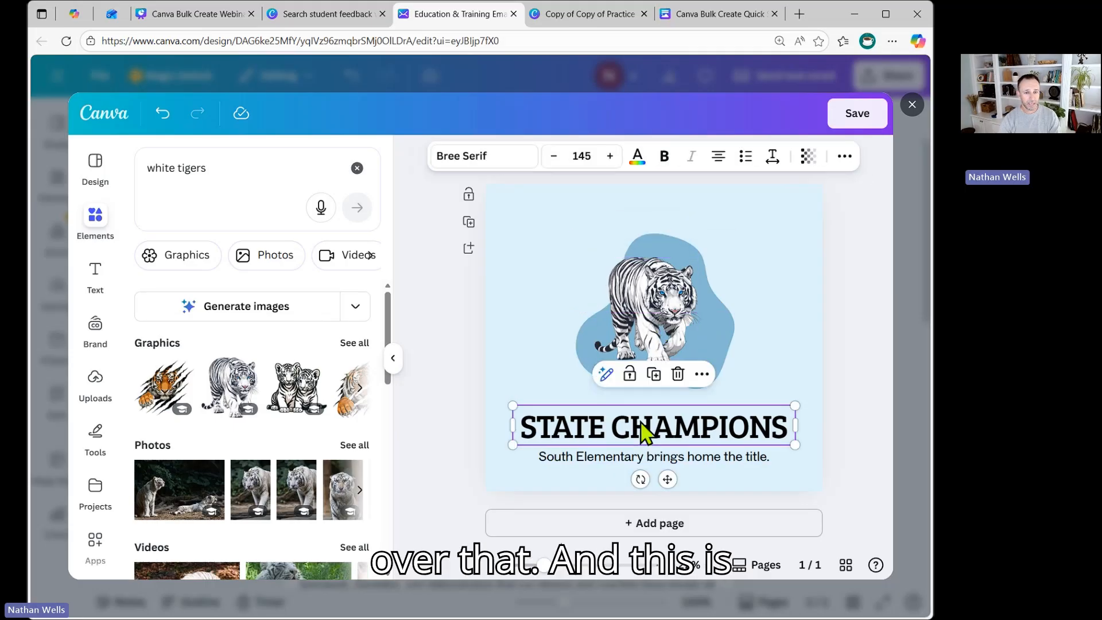
pyautogui.doubleClick(635, 421)
pyautogui.write('C')
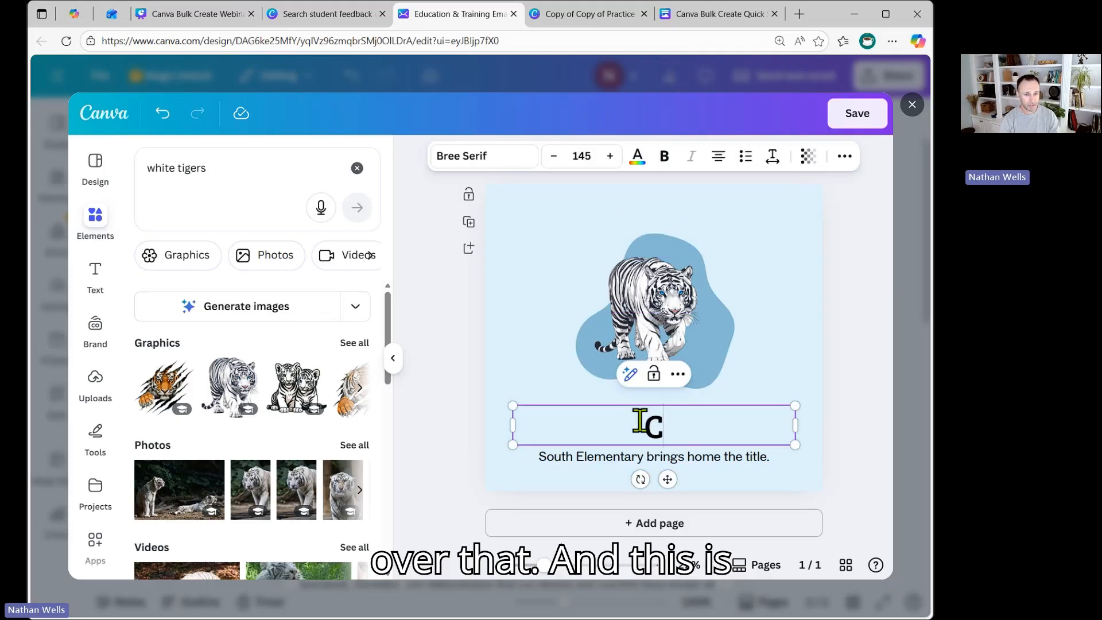
pyautogui.write('LASSROOM UPDATES')
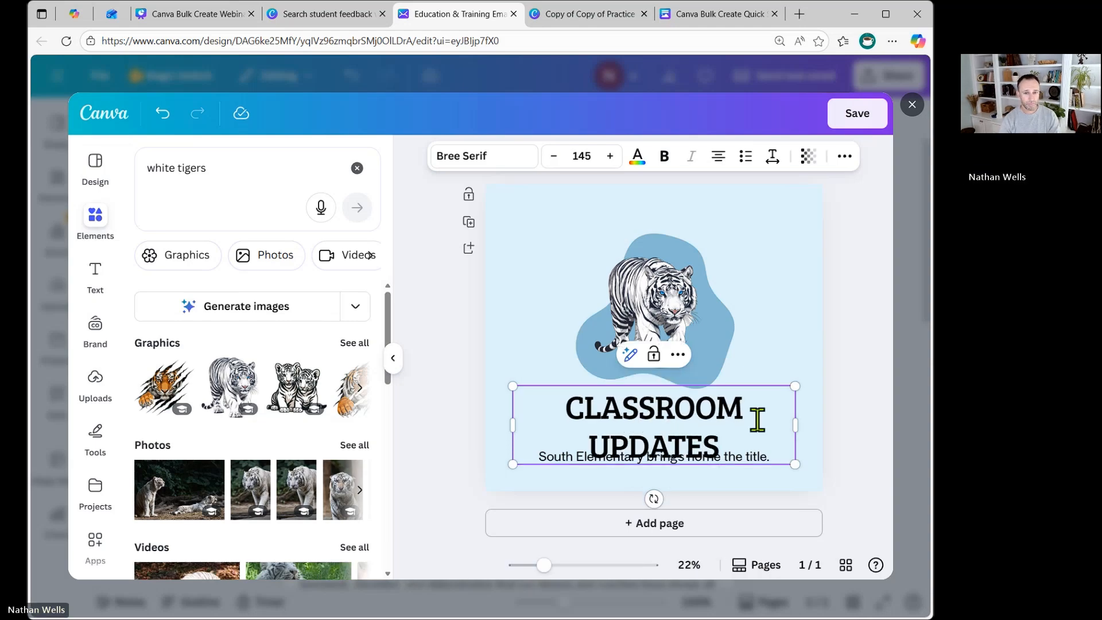
pyautogui.moveTo(795, 425); pyautogui.dragTo(822, 425)
pyautogui.moveTo(511, 430); pyautogui.dragTo(486, 428)
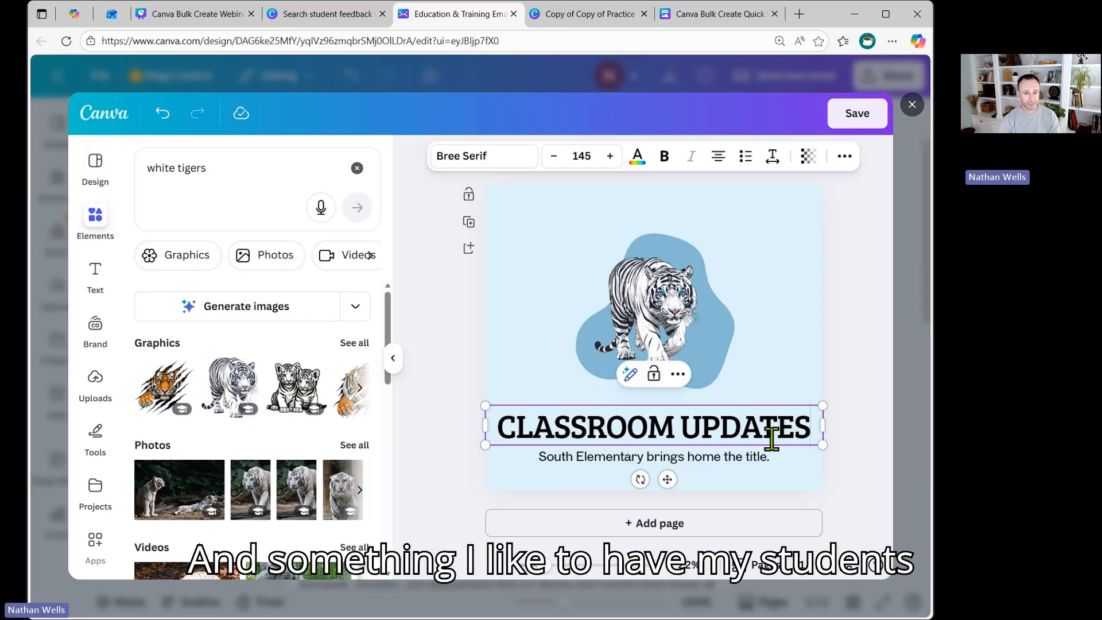
pyautogui.click(862, 442)
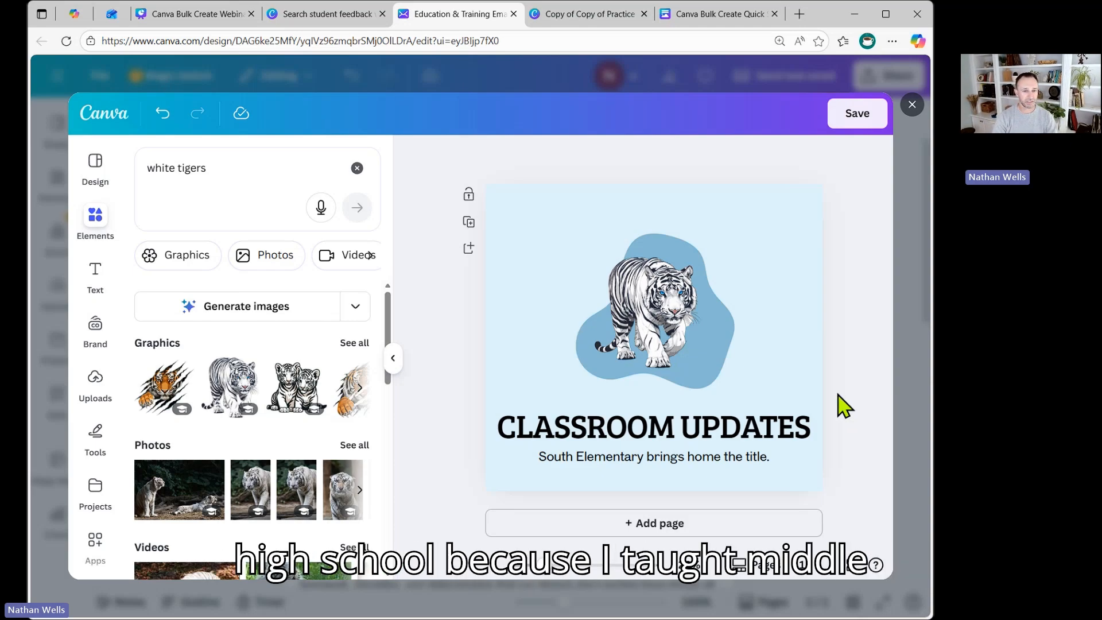
# Step: Replace the subtitle under the heading with "Track our goals and scores." and return to the email design
pyautogui.doubleClick(641, 460)
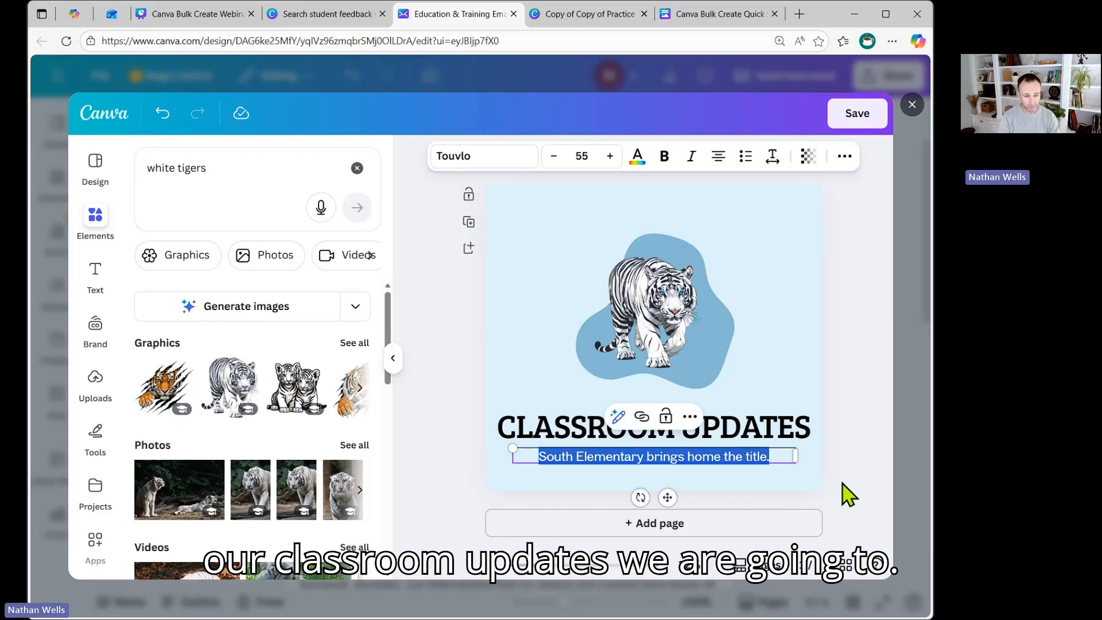
pyautogui.write('T')
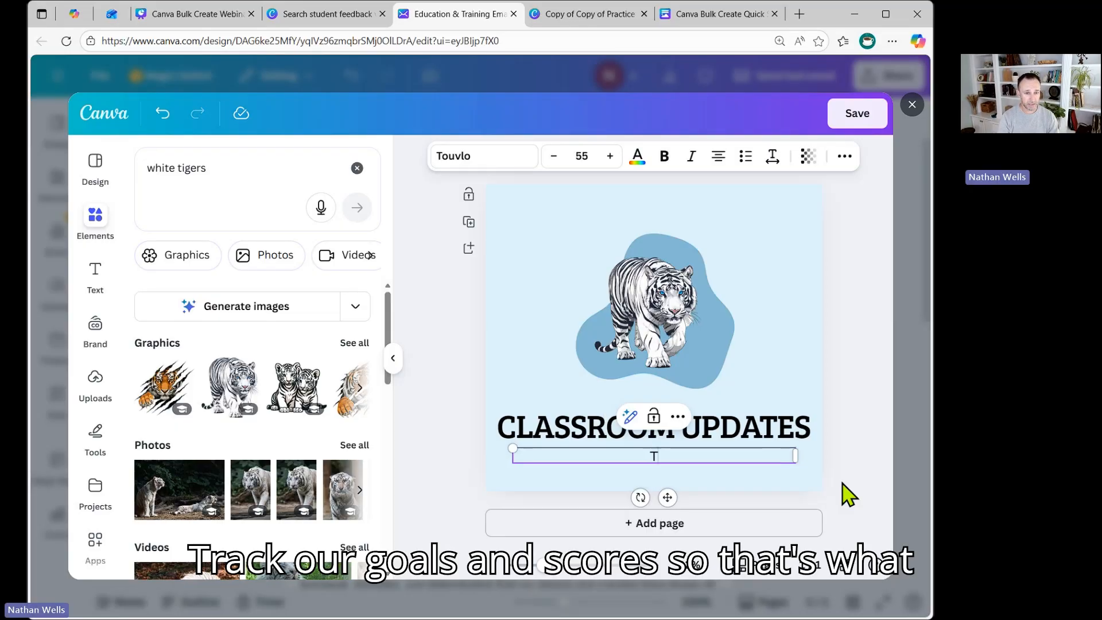
pyautogui.write('rack our g')
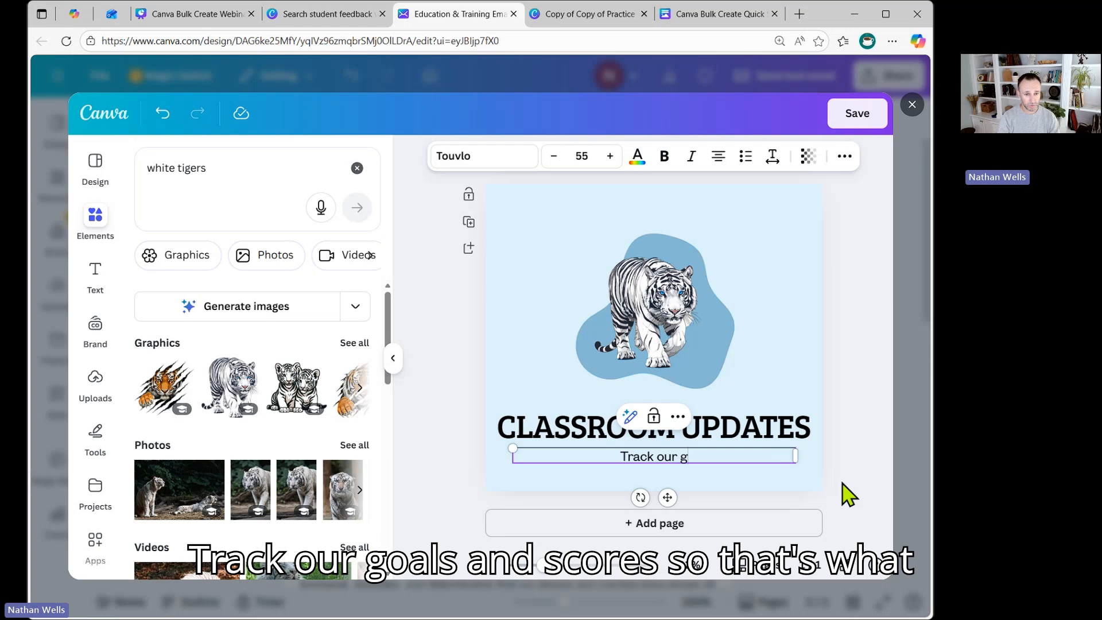
pyautogui.write('oals and scores')
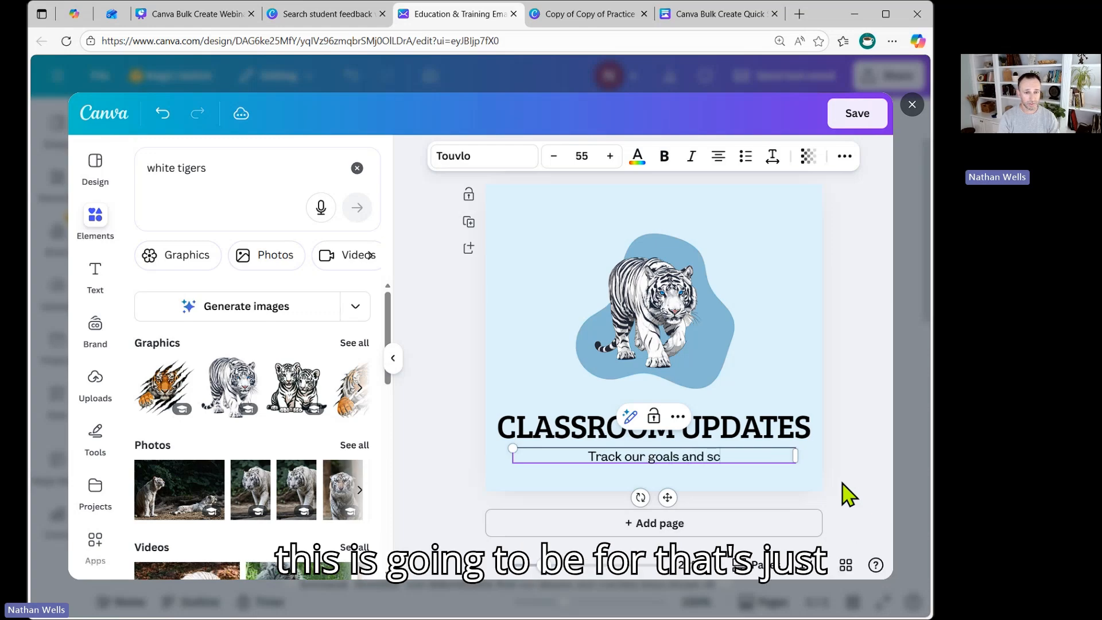
pyautogui.write('.')
pyautogui.click(890, 315)
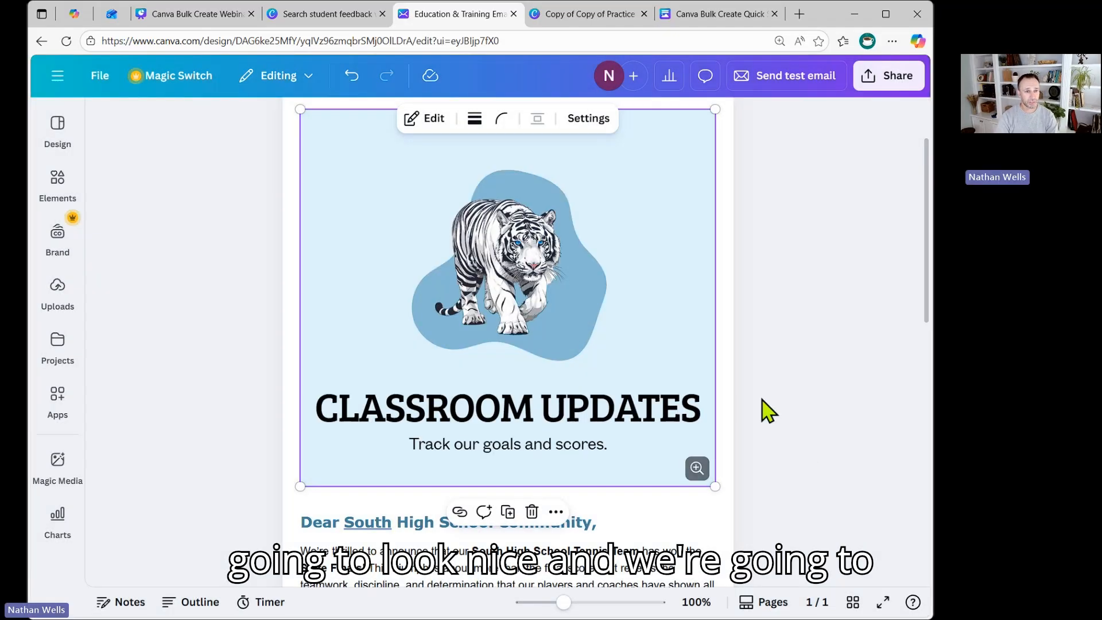
# Step: Look over the email's greeting, body paragraph, congratulations block and footer to decide which text to customize
pyautogui.scroll(-3, 760, 408)
pyautogui.click(512, 385)
pyautogui.tripleClick(443, 340)
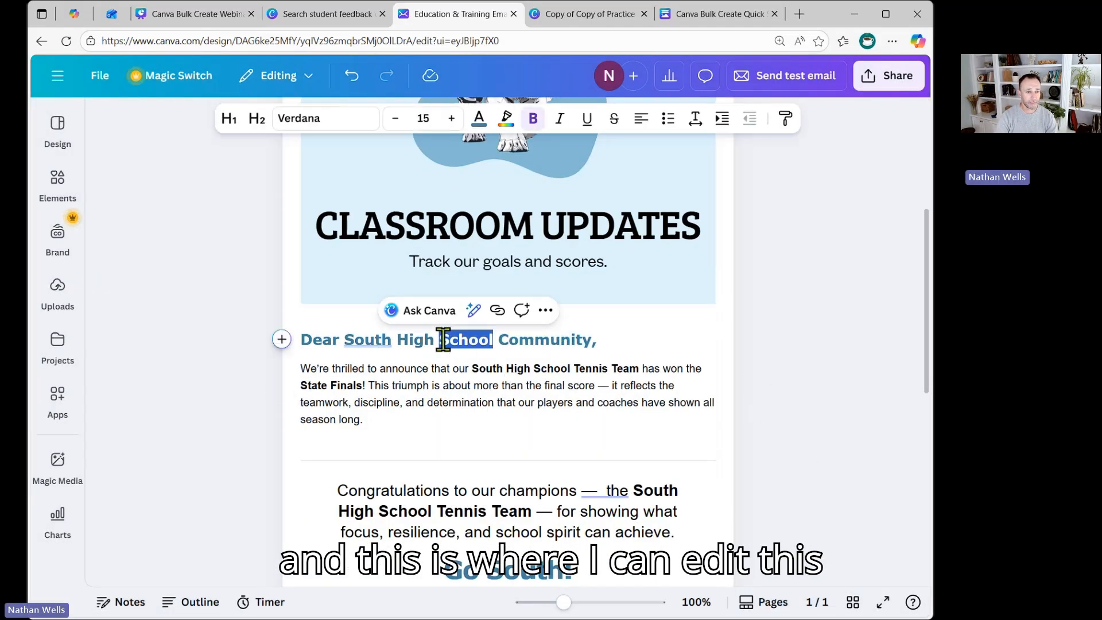
pyautogui.click(456, 401)
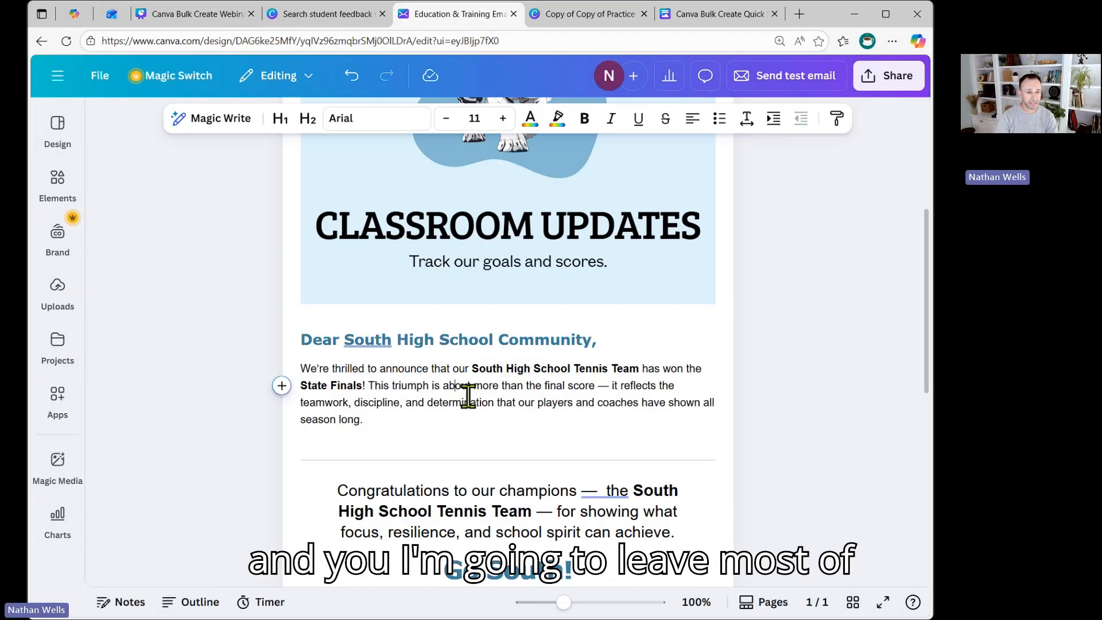
pyautogui.scroll(-3, 494, 390)
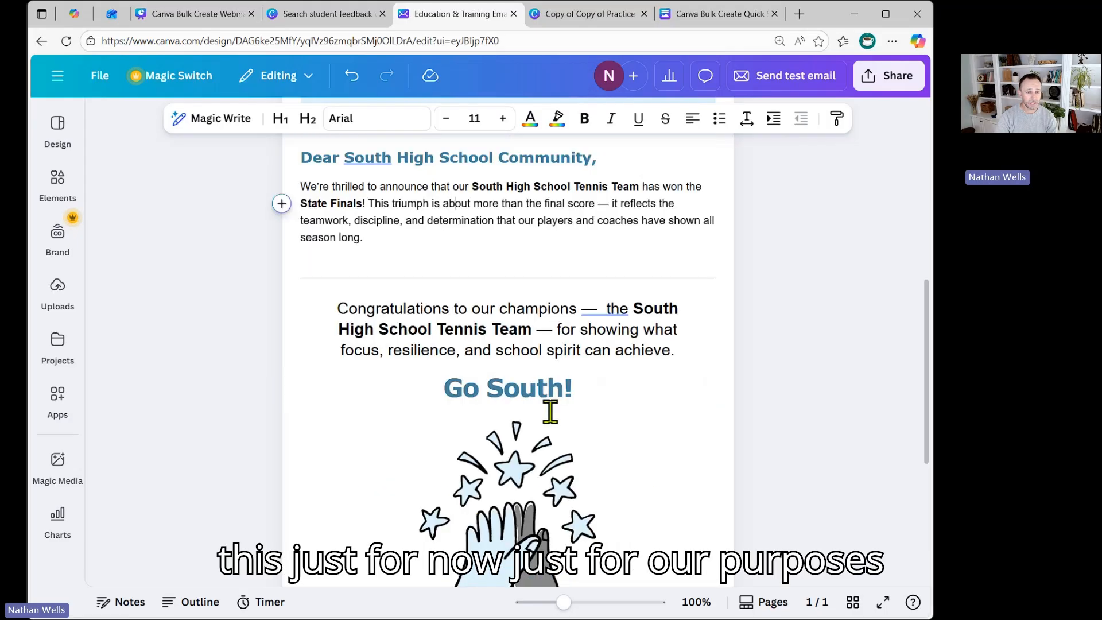
pyautogui.scroll(-6, 625, 411)
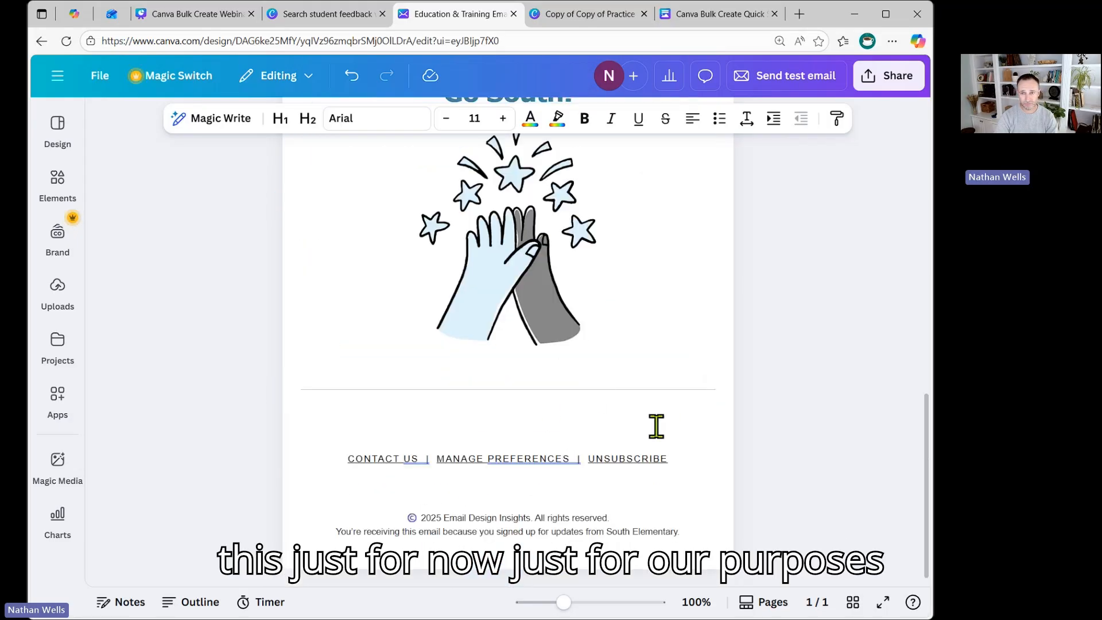
pyautogui.scroll(4, 657, 434)
pyautogui.scroll(3, 657, 436)
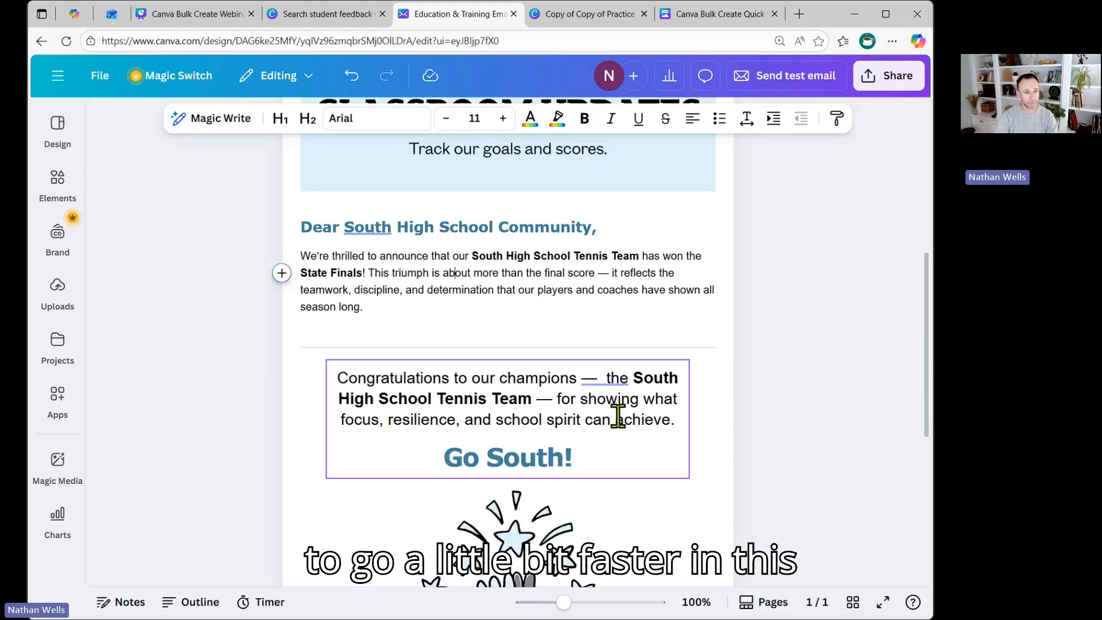
pyautogui.scroll(3, 632, 425)
# Step: Replace "South High School" in the greeting line with the placeholder "Name"
pyautogui.click(437, 408)
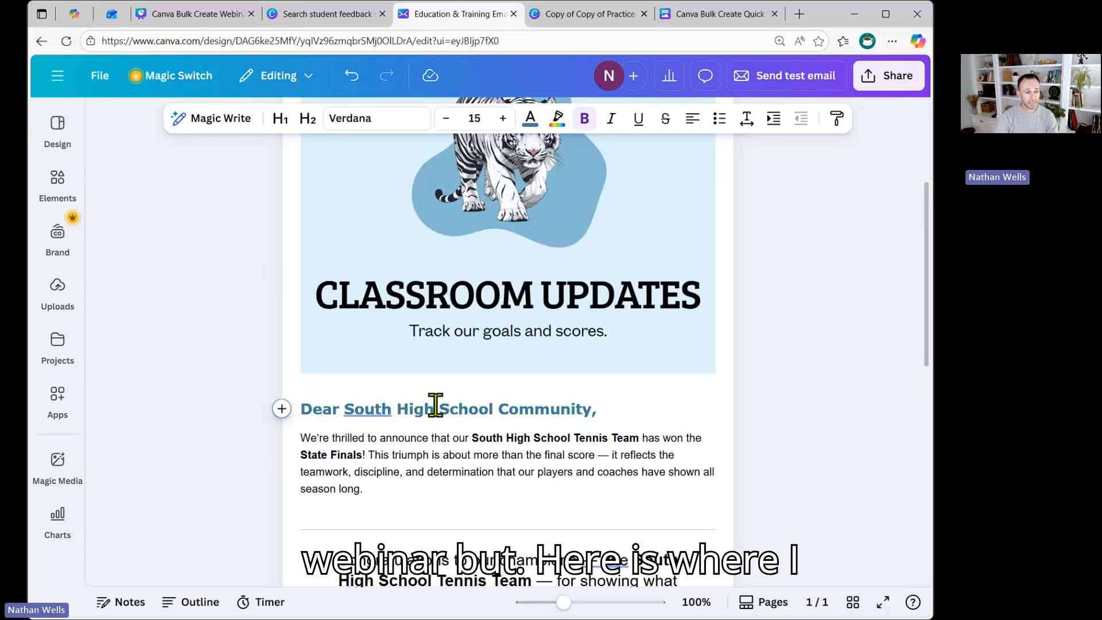
pyautogui.moveTo(341, 408); pyautogui.dragTo(493, 408)
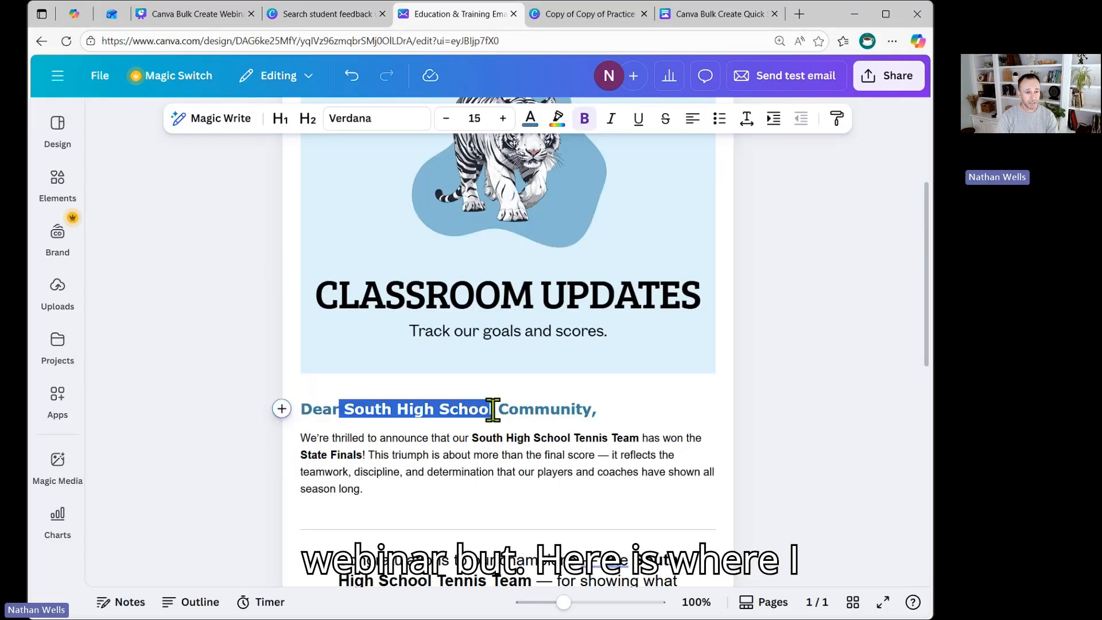
pyautogui.write('Name')
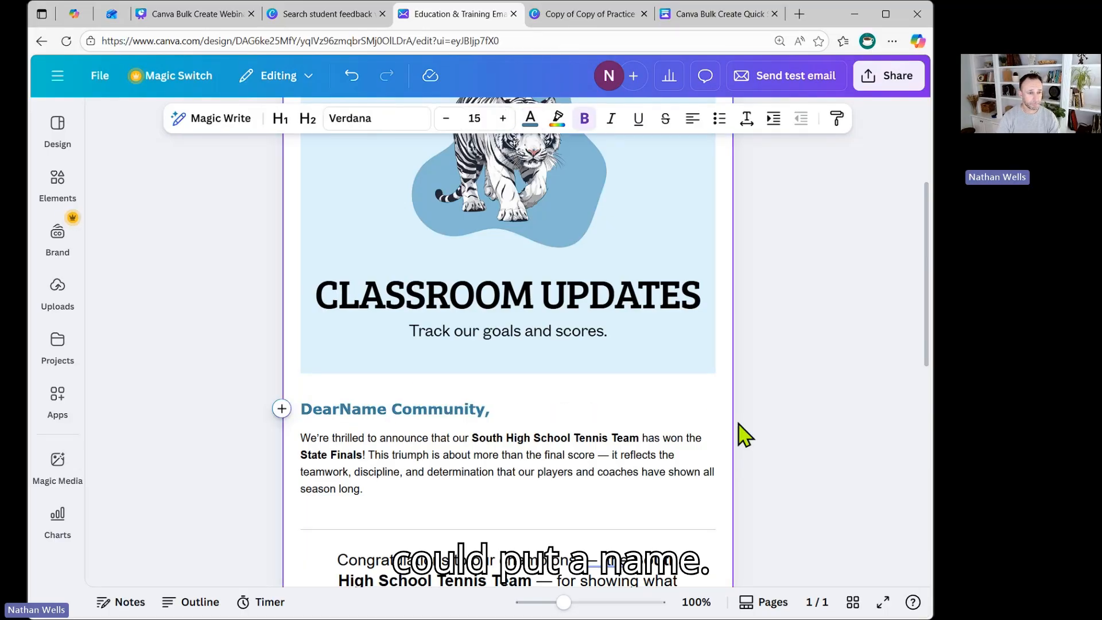
# Step: Enclose the greeting's Name placeholder in parentheses and remove "Community" so the line reads "Dear (Name),"
pyautogui.write(' "')
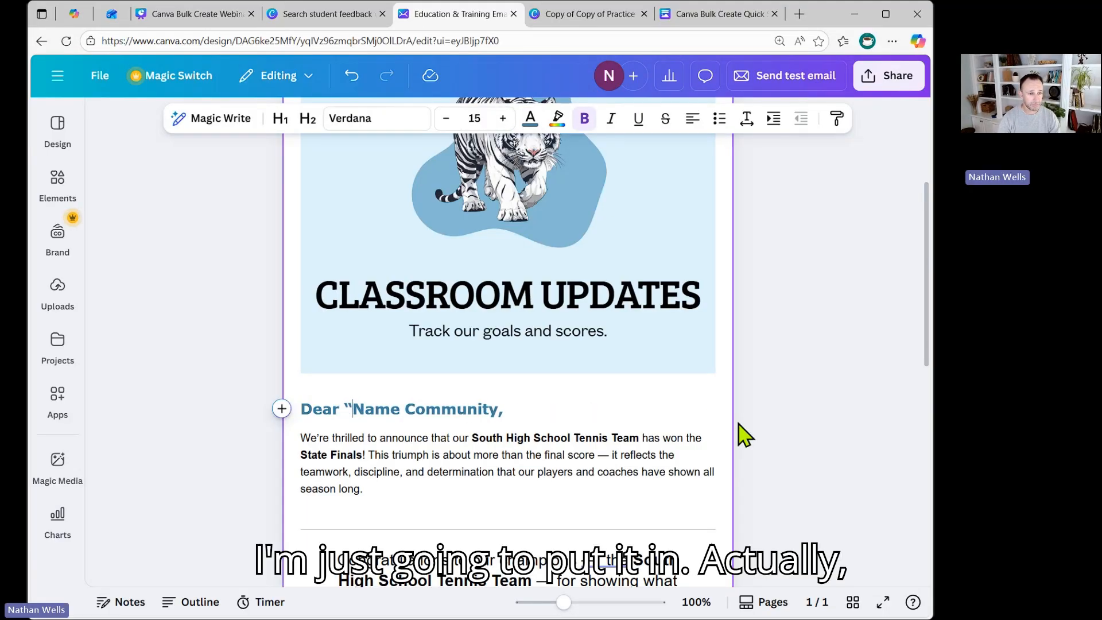
pyautogui.click(402, 408)
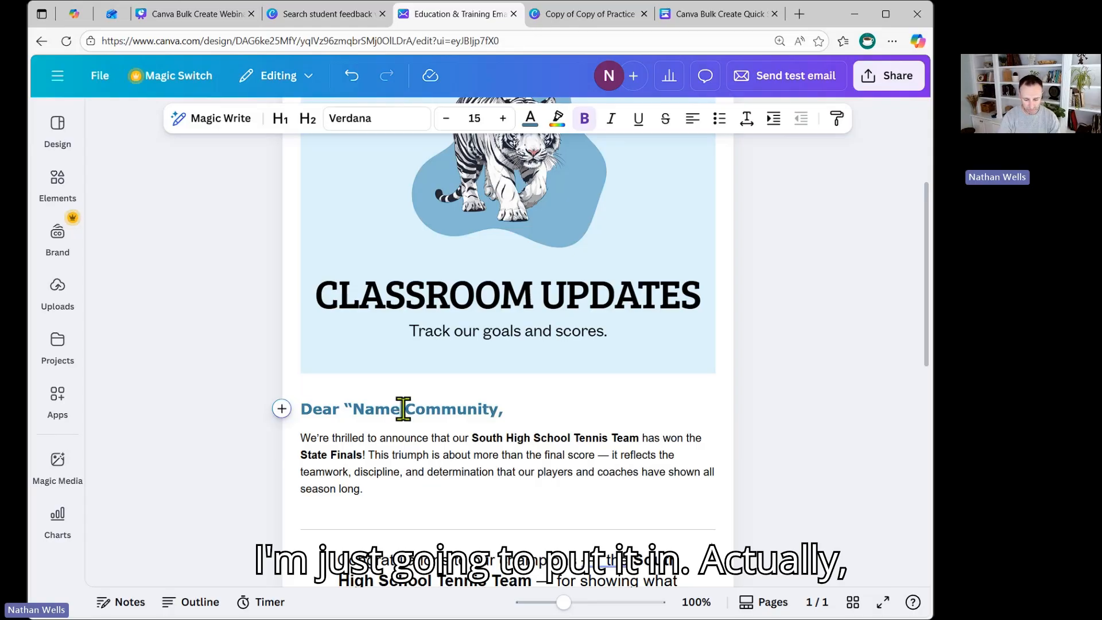
pyautogui.write(']')
pyautogui.press('Home')
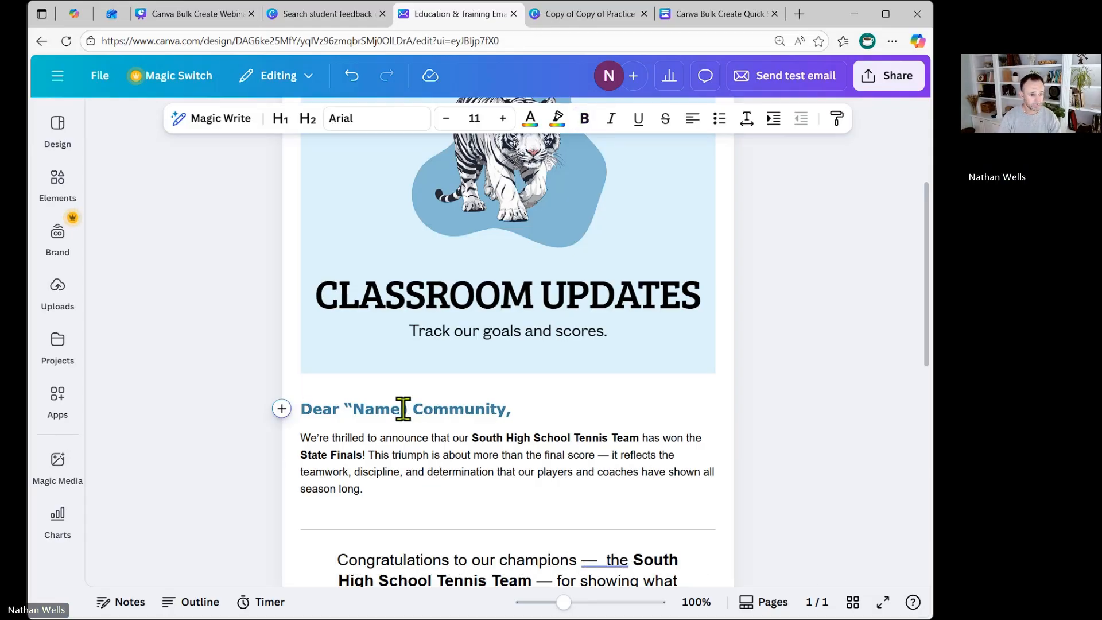
pyautogui.press('Right')
pyautogui.press('Left')
pyautogui.press('Right')
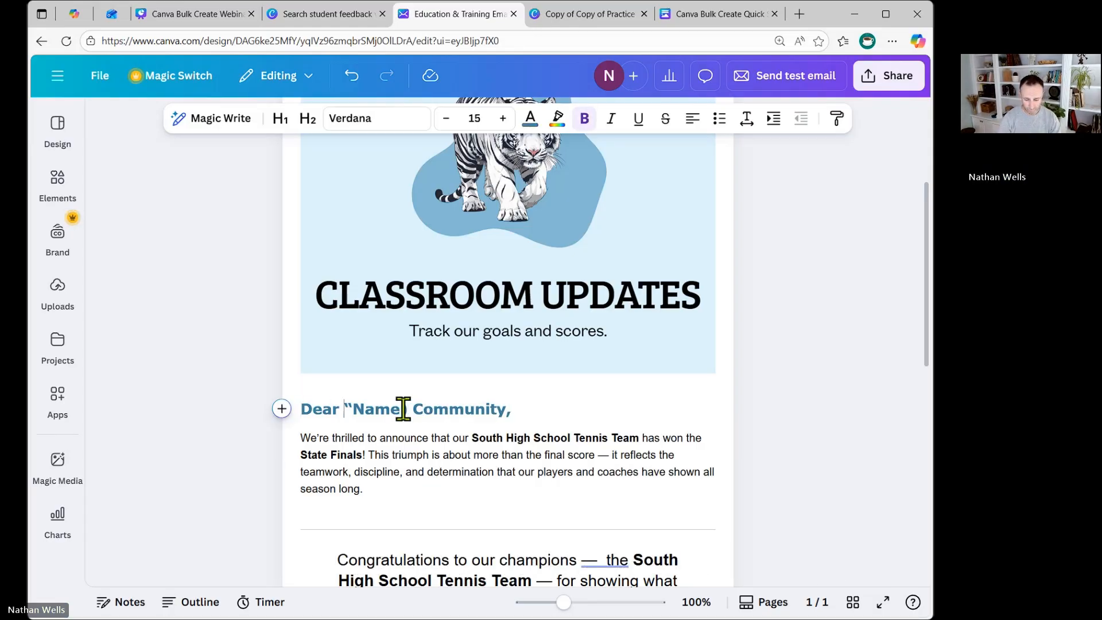
pyautogui.press('BackSpace')
pyautogui.write('(')
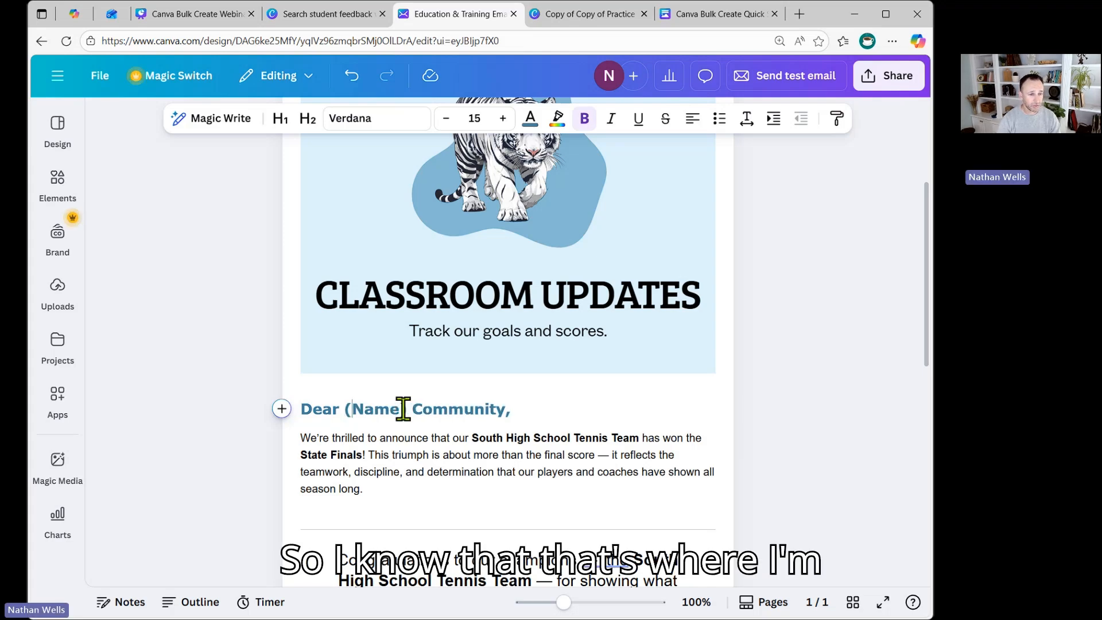
pyautogui.doubleClick(480, 407)
pyautogui.press('BackSpace')
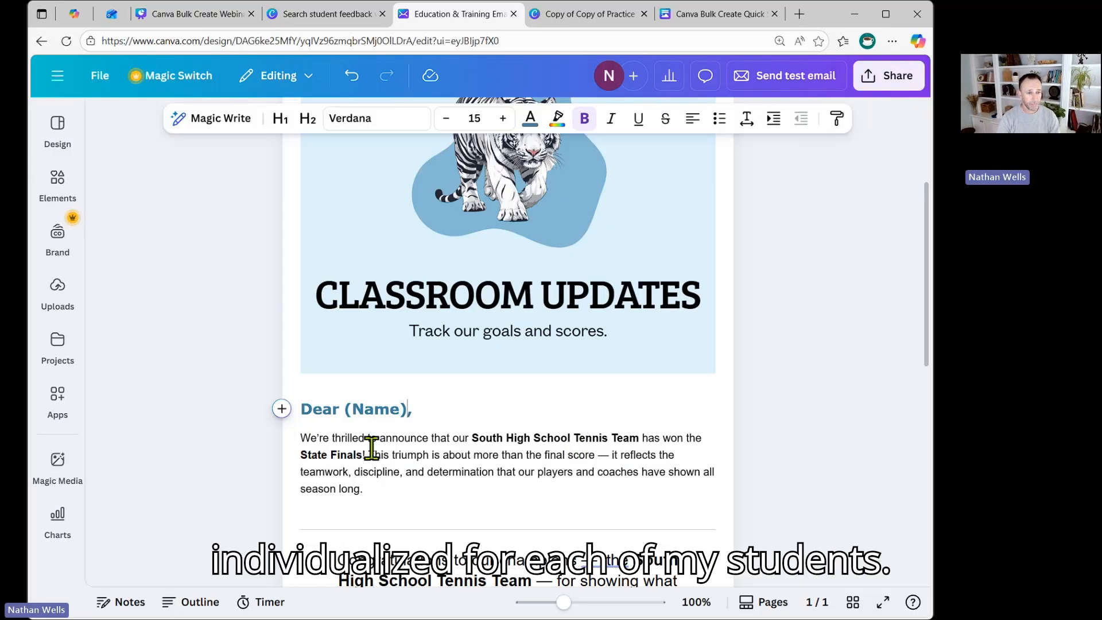
# Step: Replace "South High School Tennis Team" in the body paragraph with the bold placeholder "GOALS"
pyautogui.moveTo(471, 438); pyautogui.dragTo(638, 438)
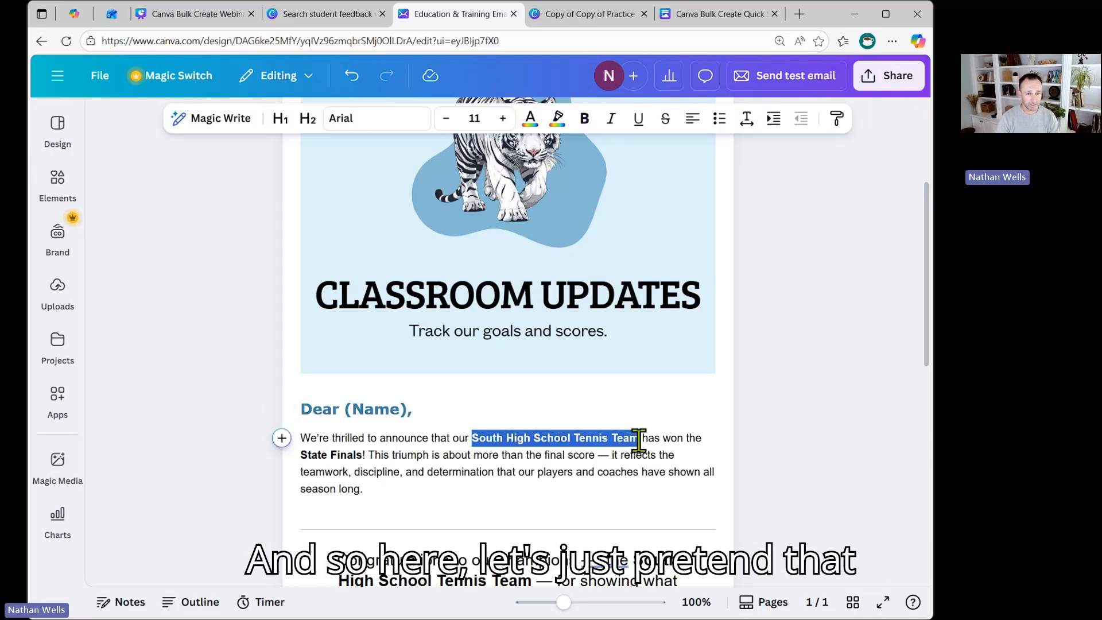
pyautogui.press('BackSpace')
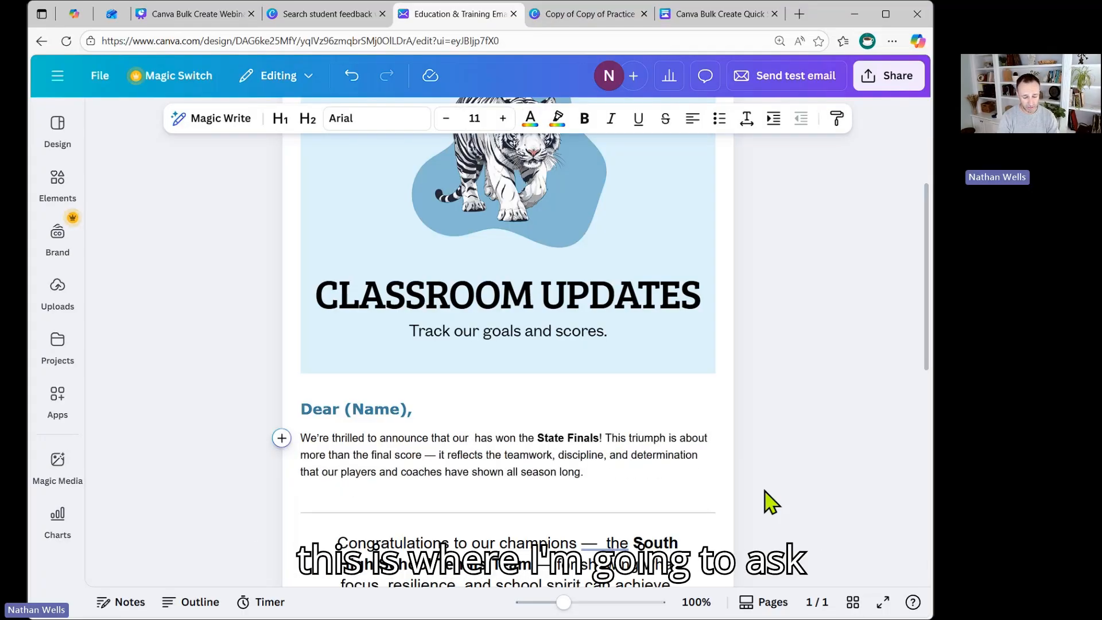
pyautogui.write('goald')
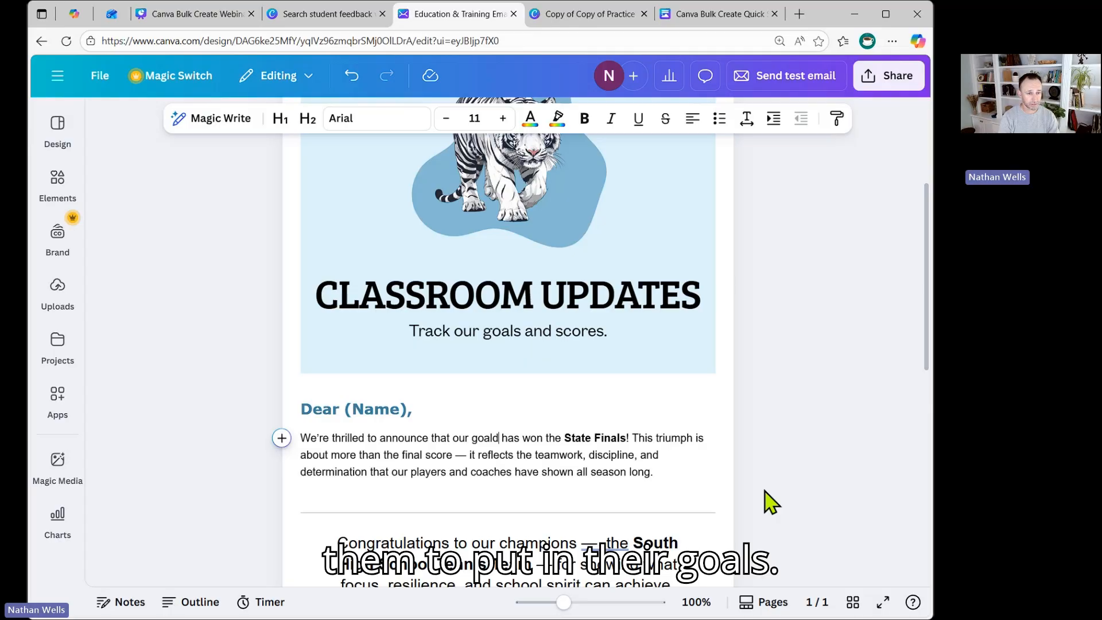
pyautogui.press('BackSpace')
pyautogui.press('BackSpace')
pyautogui.press('BackSpace')
pyautogui.press('BackSpace')
pyautogui.press('BackSpace')
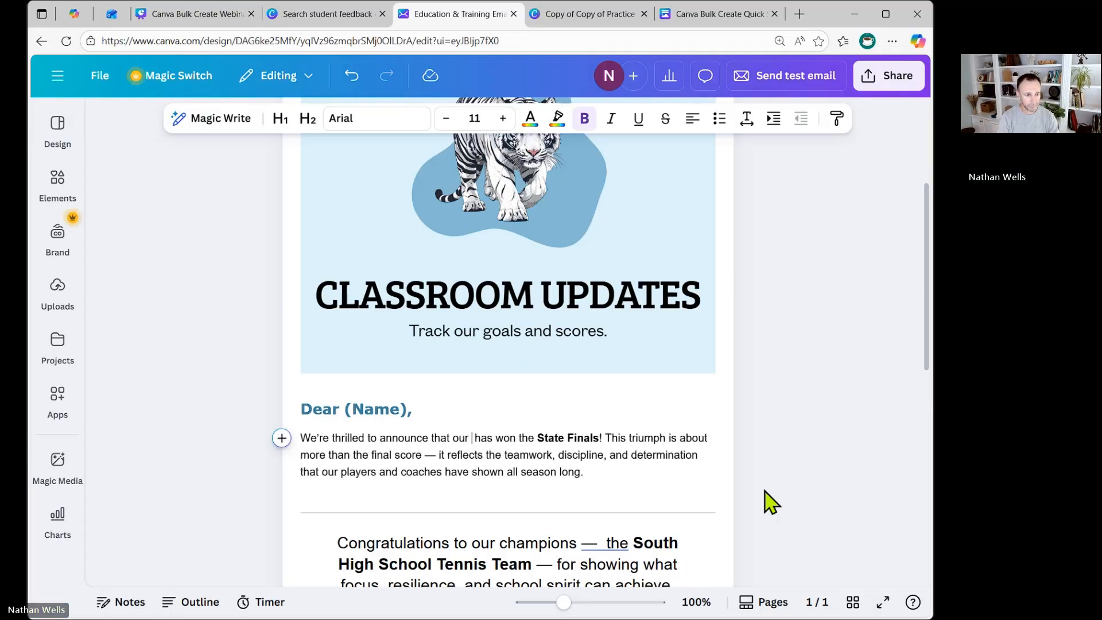
pyautogui.hotkey('ctrl', 'b')
pyautogui.write('GAOLS')
pyautogui.press('BackSpace')
pyautogui.press('BackSpace')
pyautogui.press('BackSpace')
pyautogui.press('BackSpace')
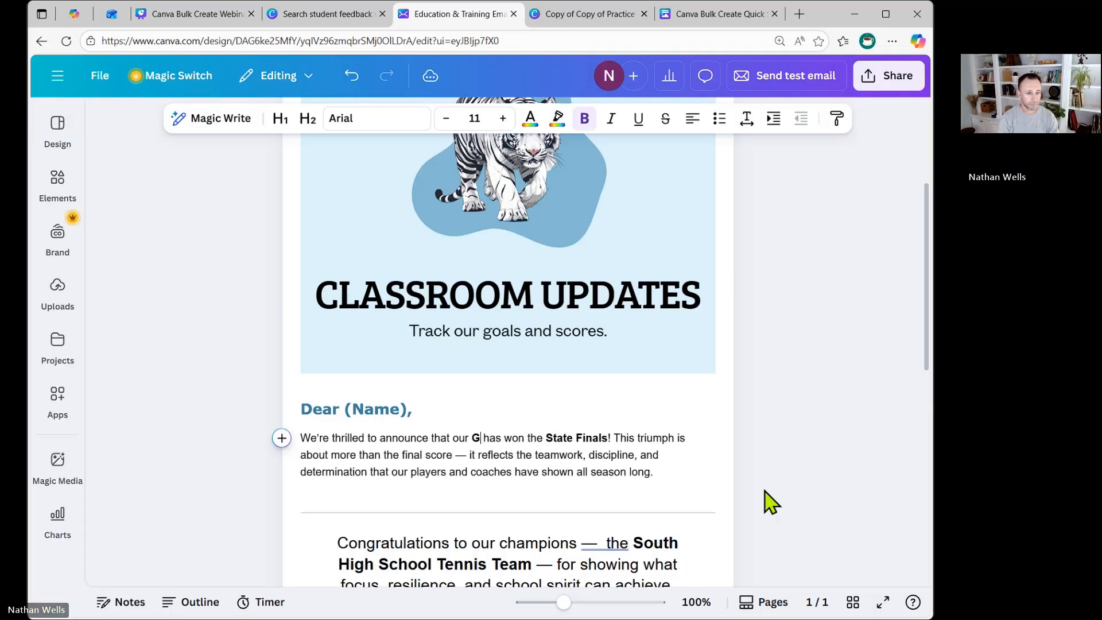
pyautogui.write('OL')
pyautogui.press('BackSpace')
pyautogui.write('ALS')
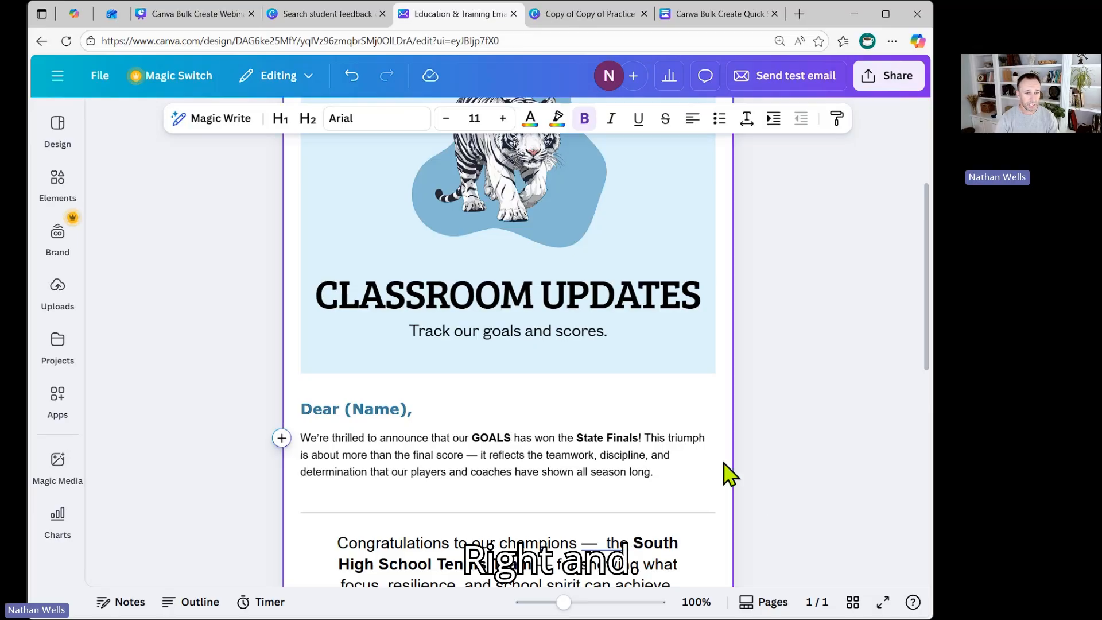
# Step: Replace "State Finals!" in the body paragraph with the bold placeholder "DATE DUE."
pyautogui.moveTo(576, 438); pyautogui.dragTo(641, 435)
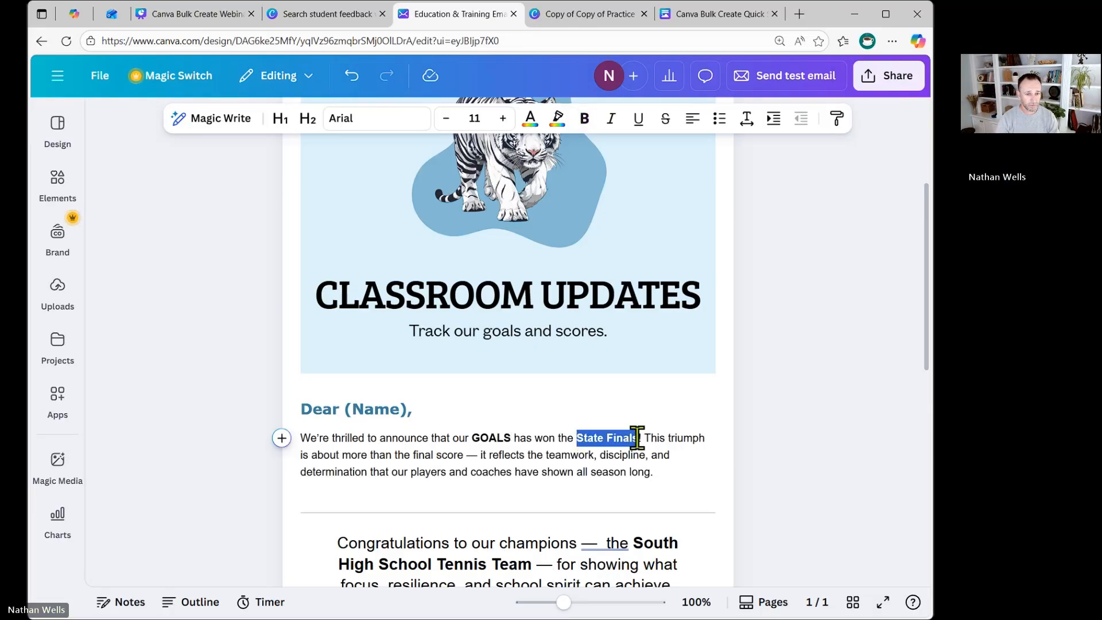
pyautogui.hotkey('ctrl', 'b')
pyautogui.write('DATE')
pyautogui.write(' DUE')
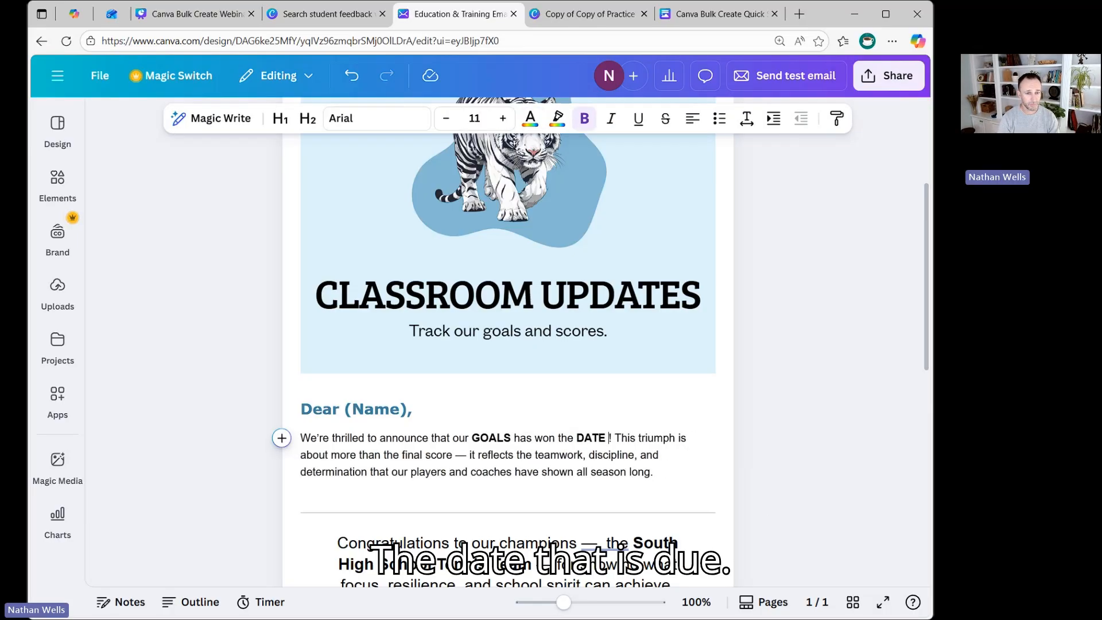
pyautogui.press('Delete')
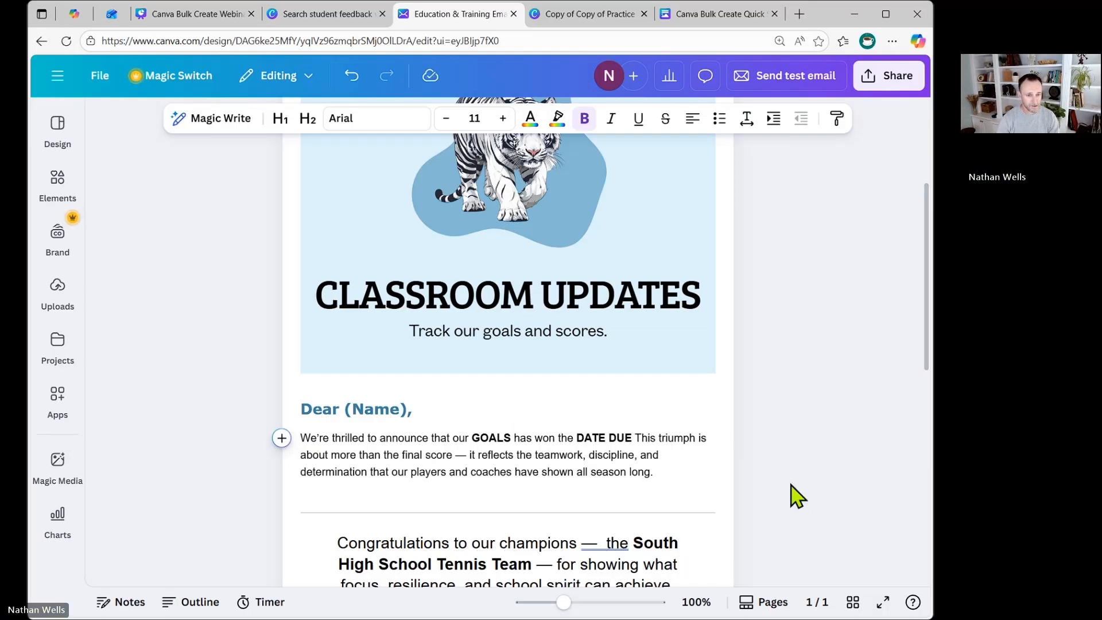
pyautogui.write('.')
# Step: Change the exclamation mark to a period in the "Go South" line below the congratulations text
pyautogui.scroll(-3, 758, 396)
pyautogui.click(601, 393)
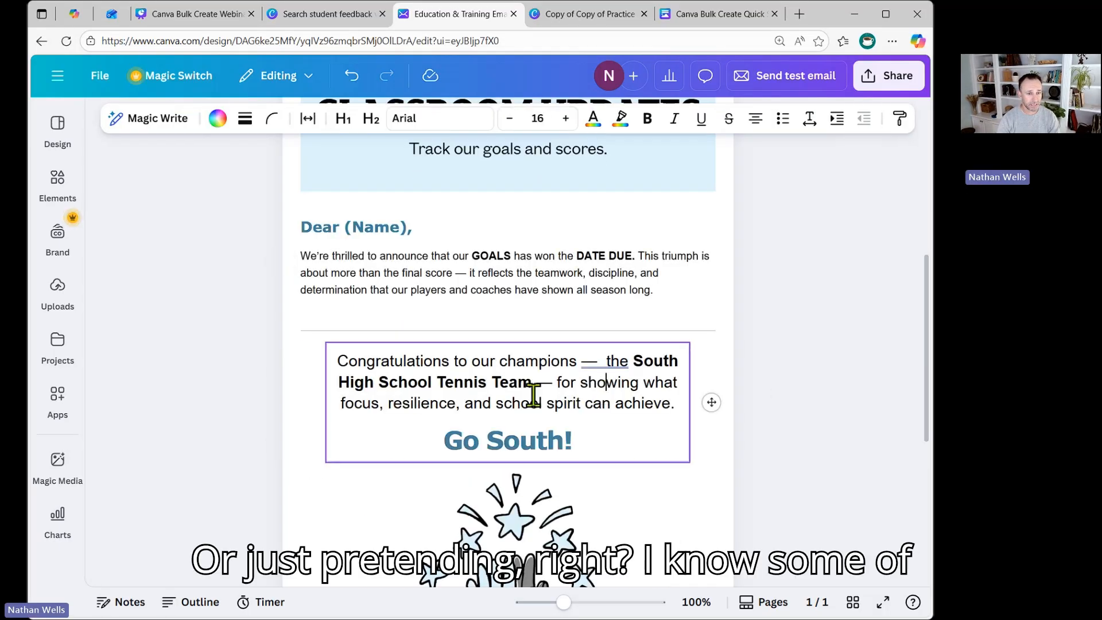
pyautogui.click(597, 439)
pyautogui.press('BackSpace')
pyautogui.write('.')
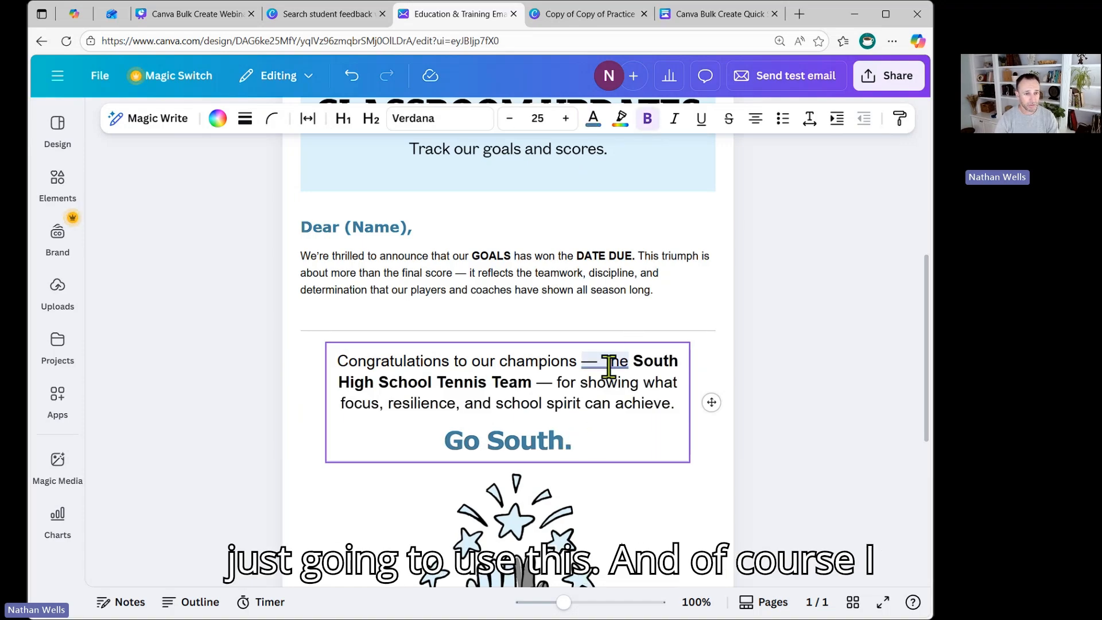
# Step: Remove the team name, "the" and both dashes so the congratulations text reads "Congratulations to our champions for showing"
pyautogui.moveTo(531, 381); pyautogui.dragTo(634, 360)
pyautogui.press('BackSpace')
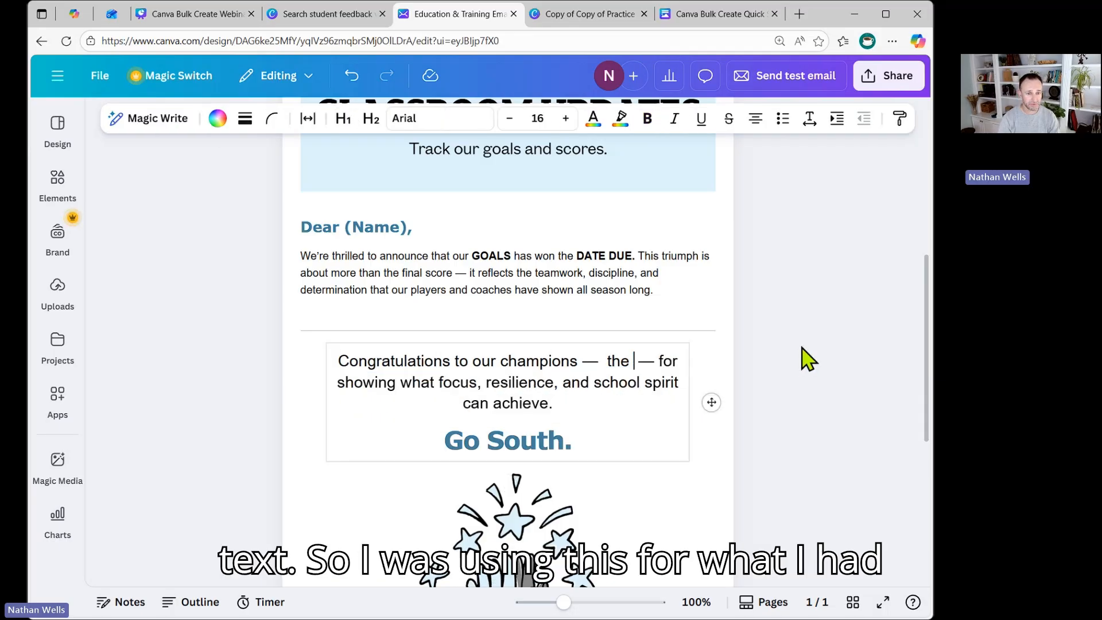
pyautogui.press('BackSpace')
pyautogui.press('BackSpace')
pyautogui.press('BackSpace')
pyautogui.press('BackSpace')
pyautogui.press('BackSpace')
pyautogui.press('BackSpace')
pyautogui.press('BackSpace')
pyautogui.press('BackSpace')
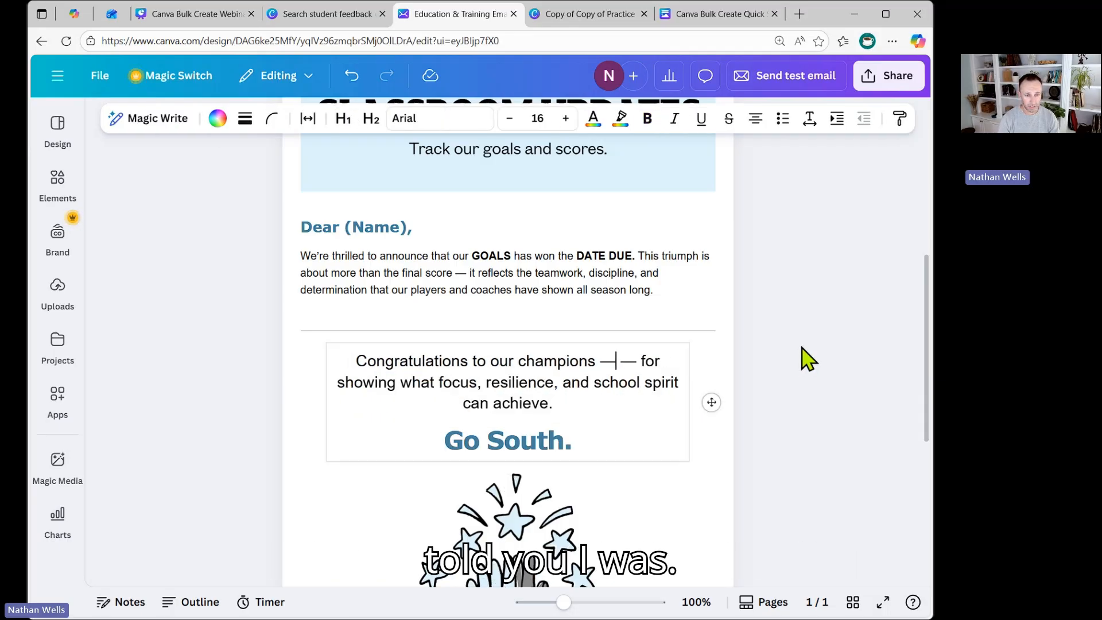
pyautogui.press('Delete')
pyautogui.press('Delete')
pyautogui.press('Delete')
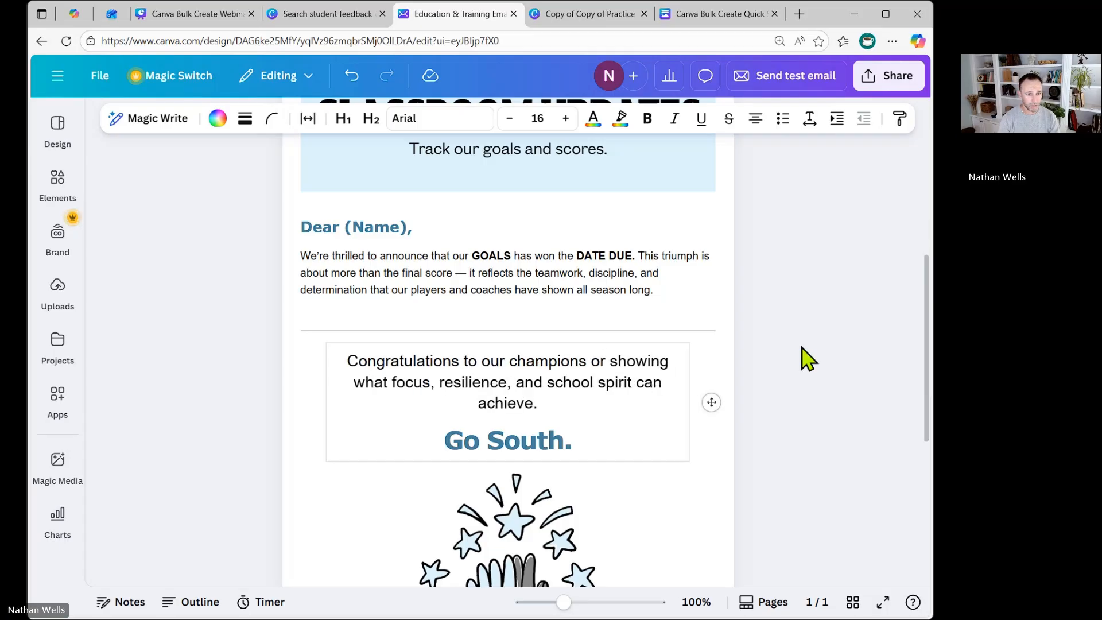
pyautogui.hotkey('ctrl', 'z')
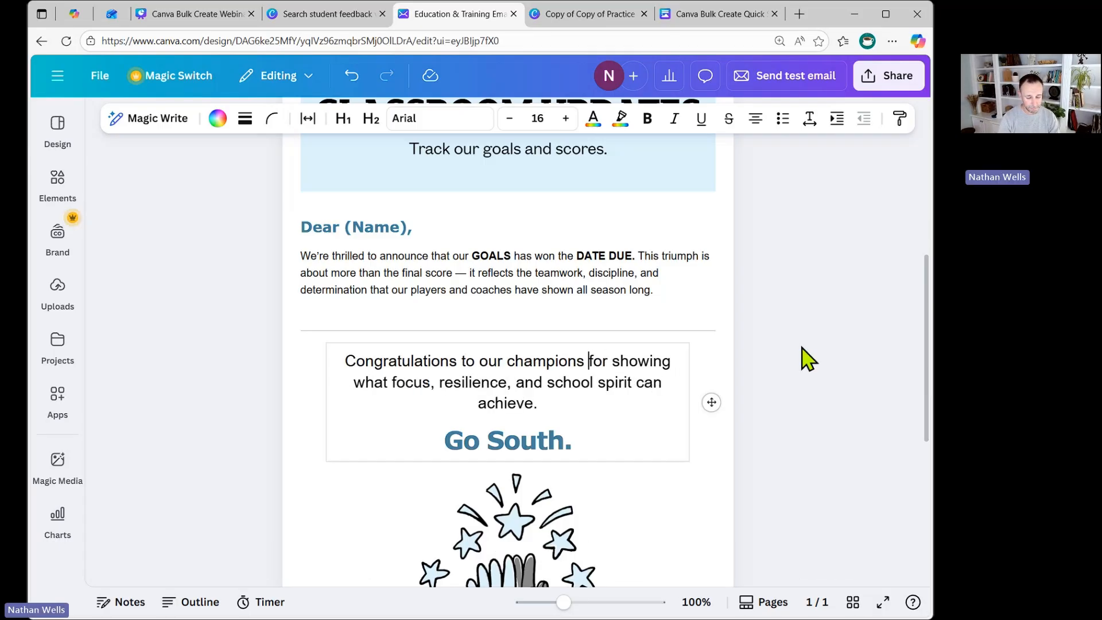
# Step: Insert the bold placeholder text "track grade, (date due)" after "champions" in the congratulations block
pyautogui.write('t')
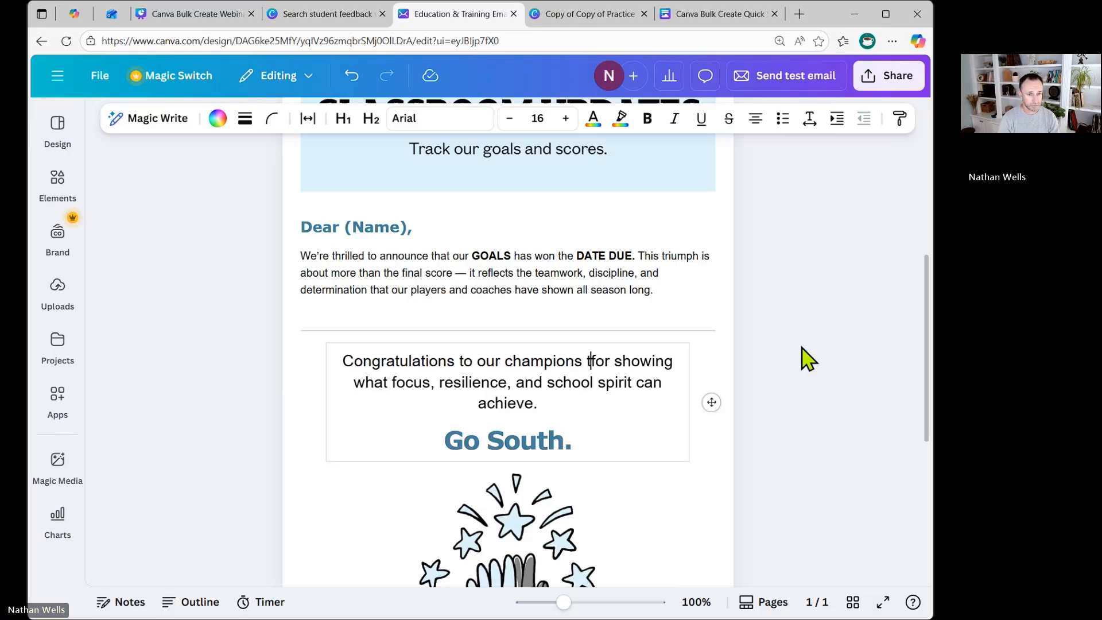
pyautogui.press('BackSpace')
pyautogui.write('track ')
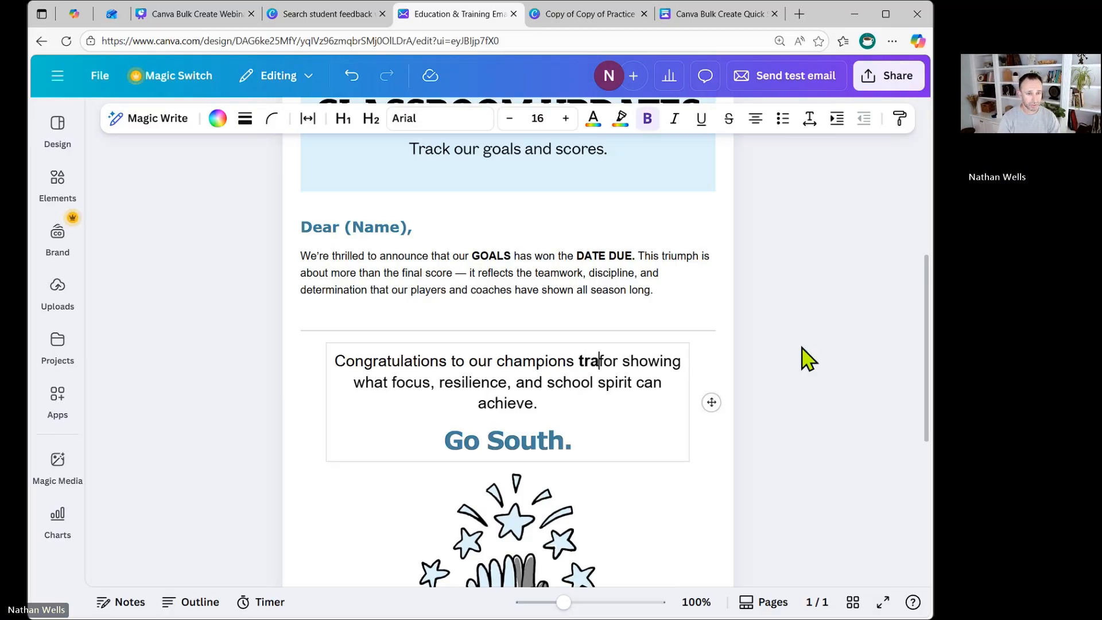
pyautogui.write('grade')
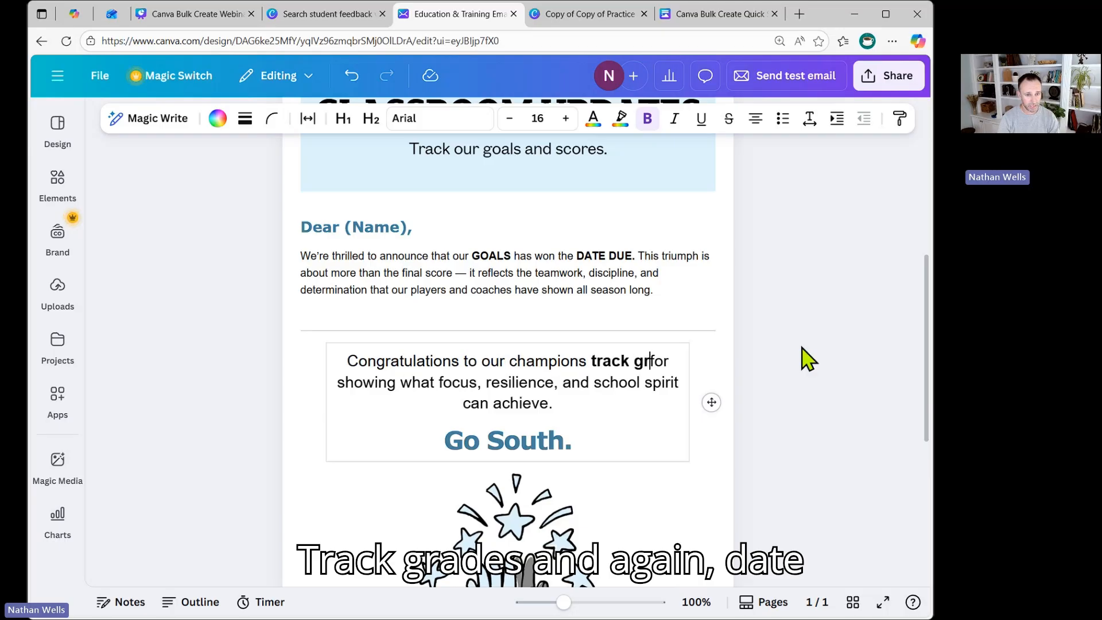
pyautogui.write(', ')
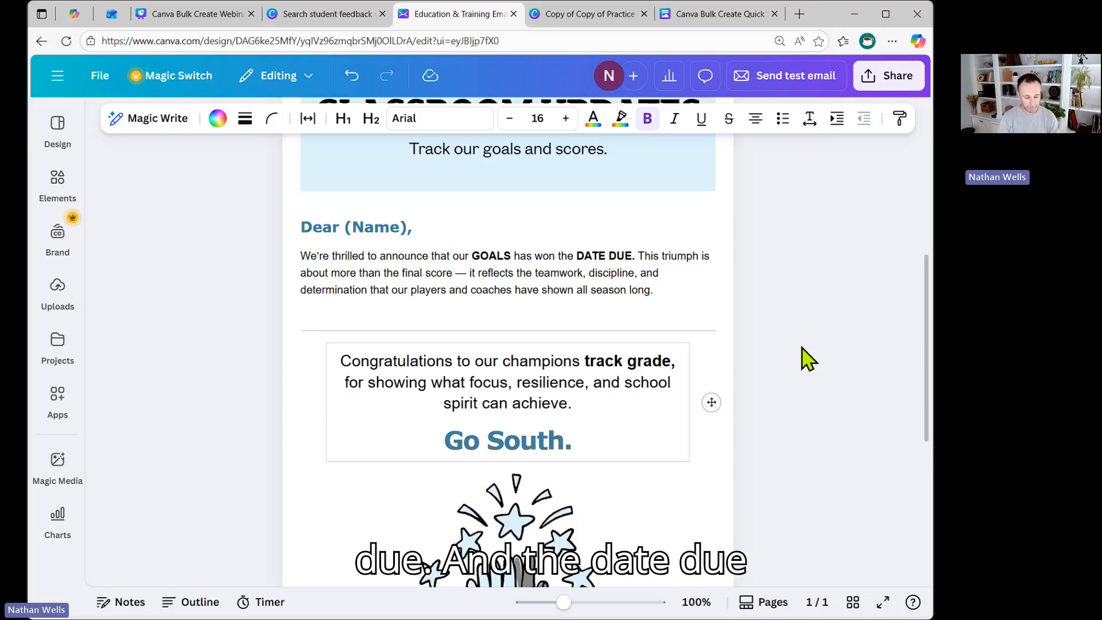
pyautogui.write('date due')
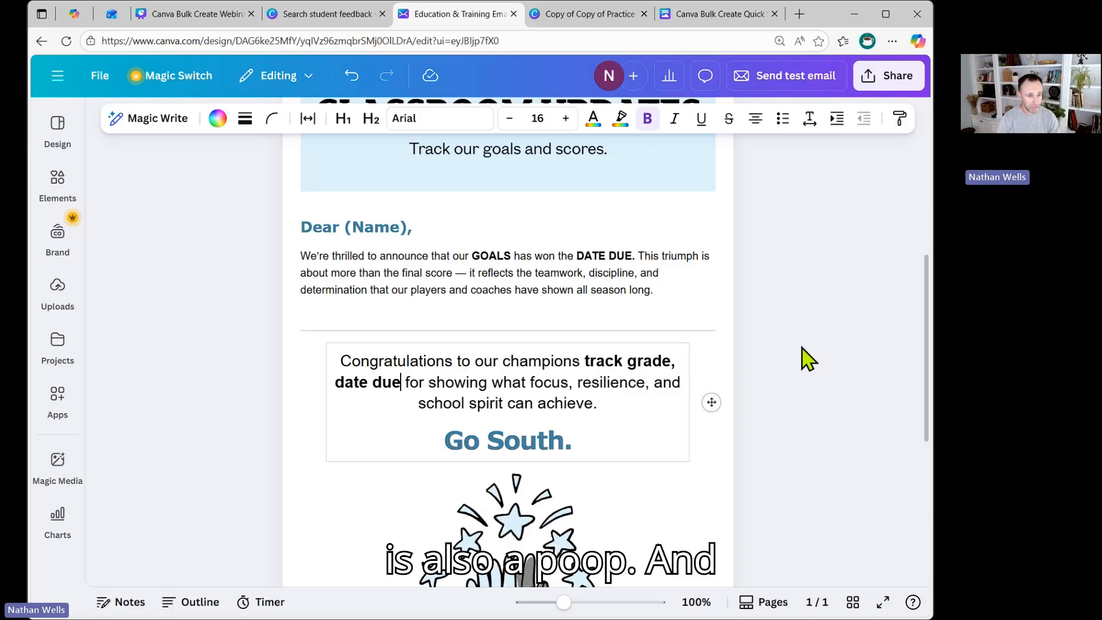
pyautogui.write(' )')
pyautogui.click(348, 383)
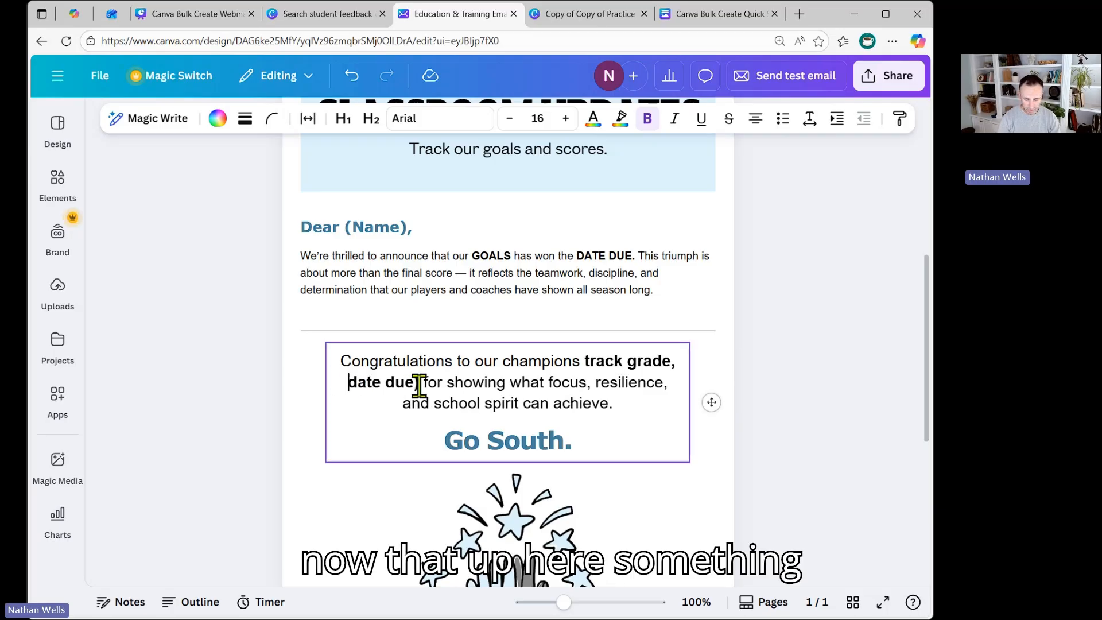
pyautogui.write('(')
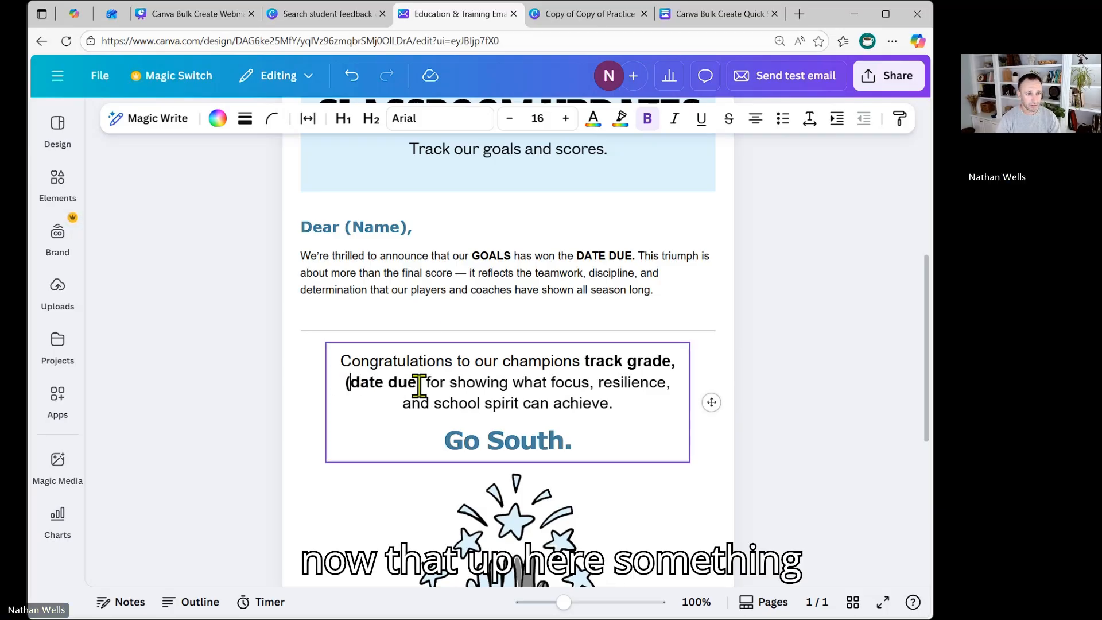
# Step: Enclose the DATE DUE placeholder in the body paragraph in parentheses
pyautogui.click(580, 255)
pyautogui.write('(')
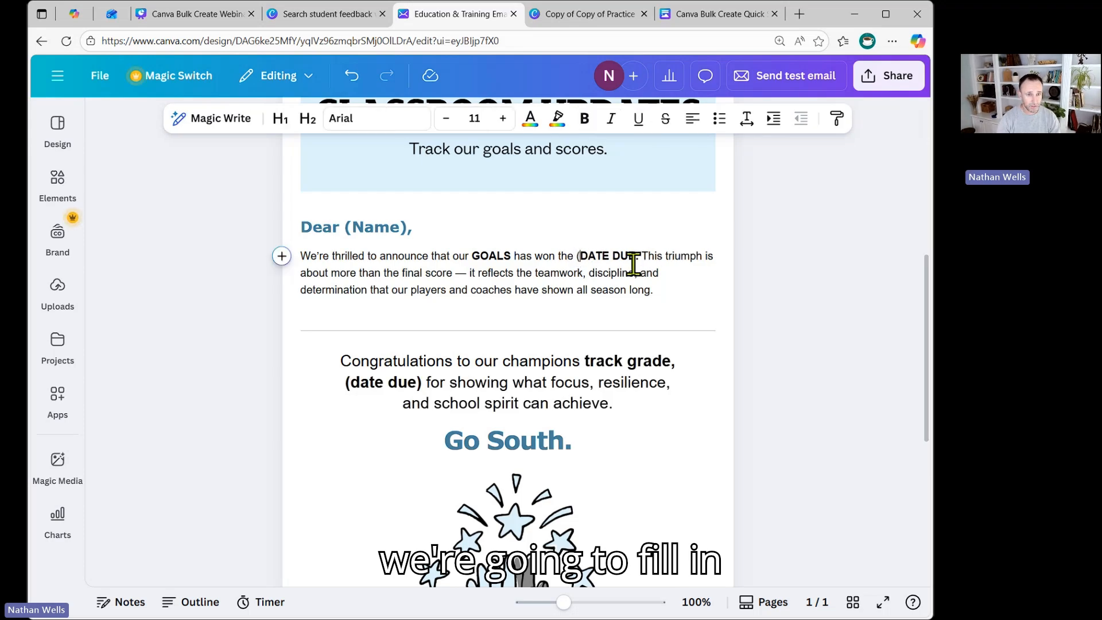
pyautogui.click(636, 256)
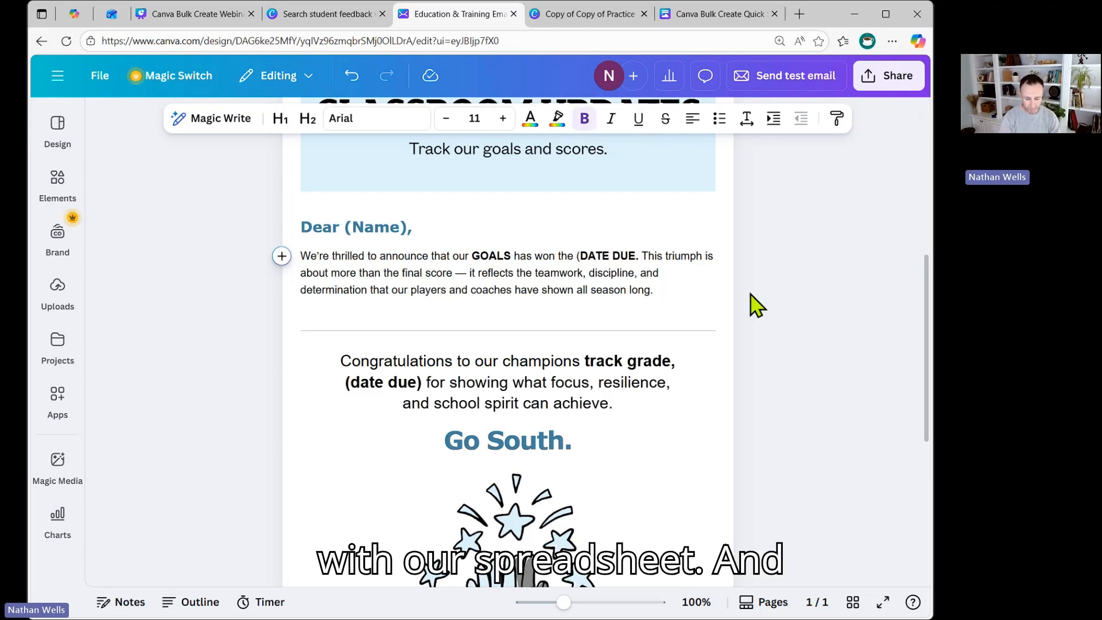
pyautogui.write(')')
pyautogui.click(792, 327)
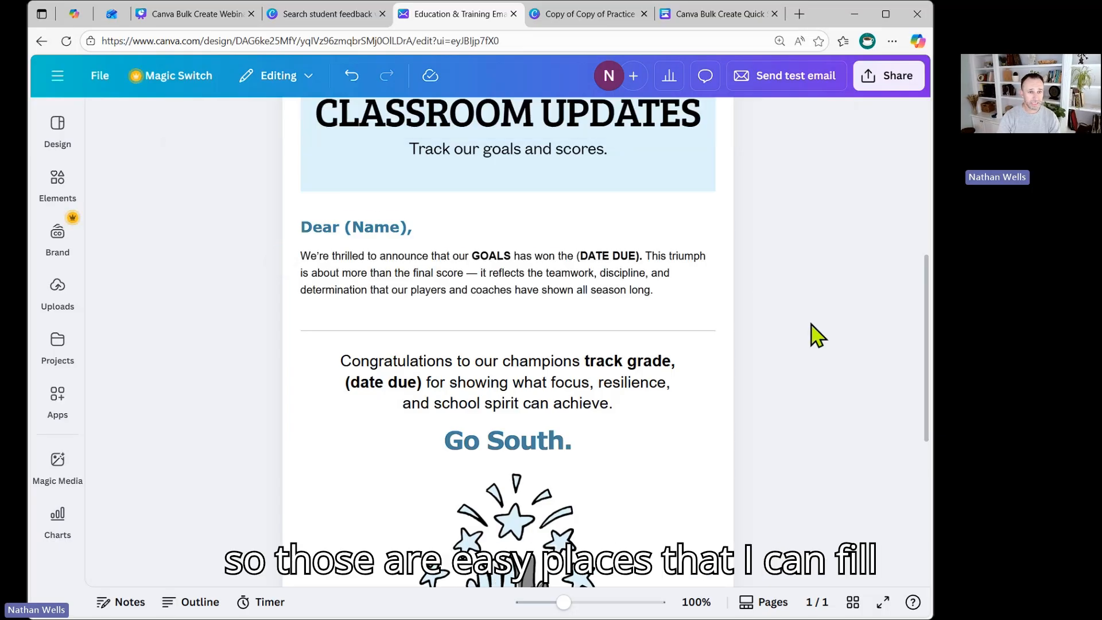
pyautogui.scroll(-3, 811, 332)
pyautogui.scroll(8, 815, 334)
pyautogui.scroll(-6, 815, 335)
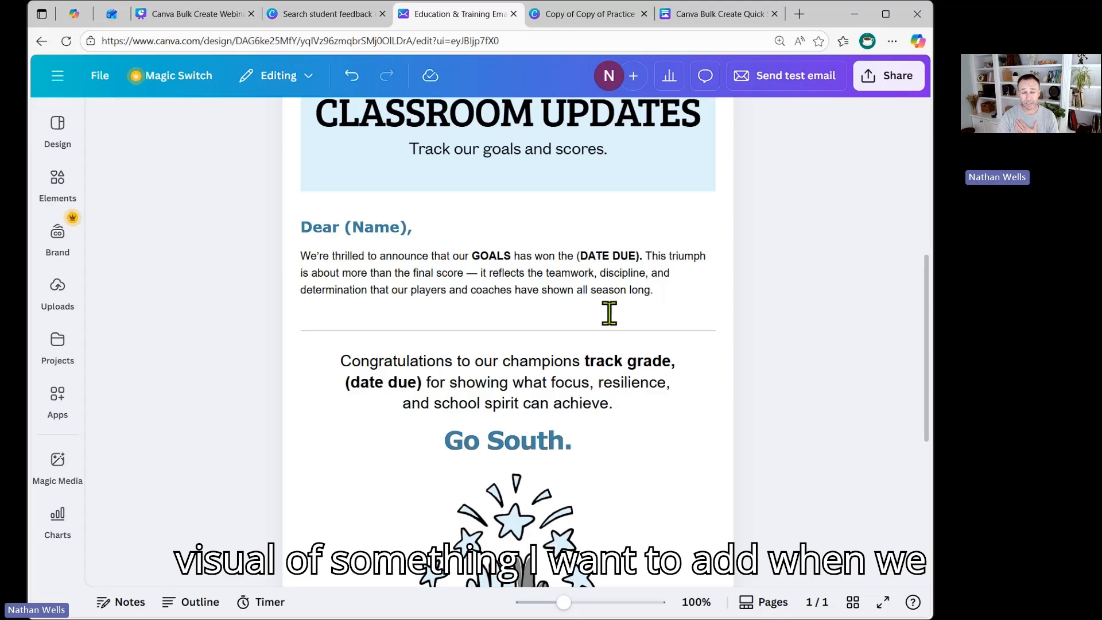
pyautogui.click(389, 225)
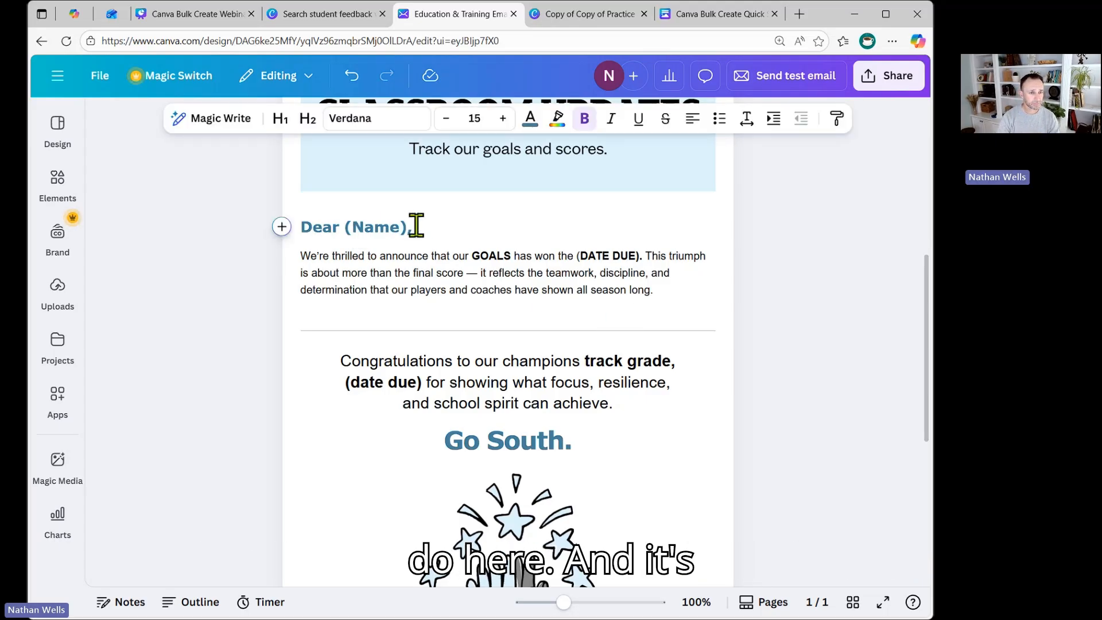
pyautogui.click(791, 303)
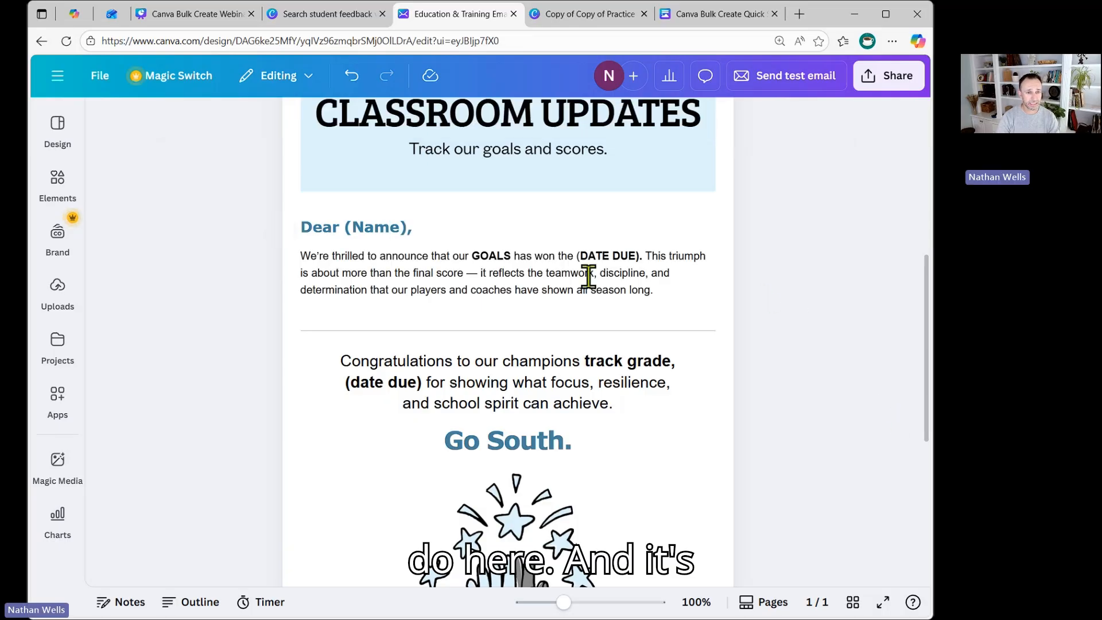
# Step: Remove the parentheses around the DATE DUE placeholder in the body paragraph
pyautogui.click(609, 256)
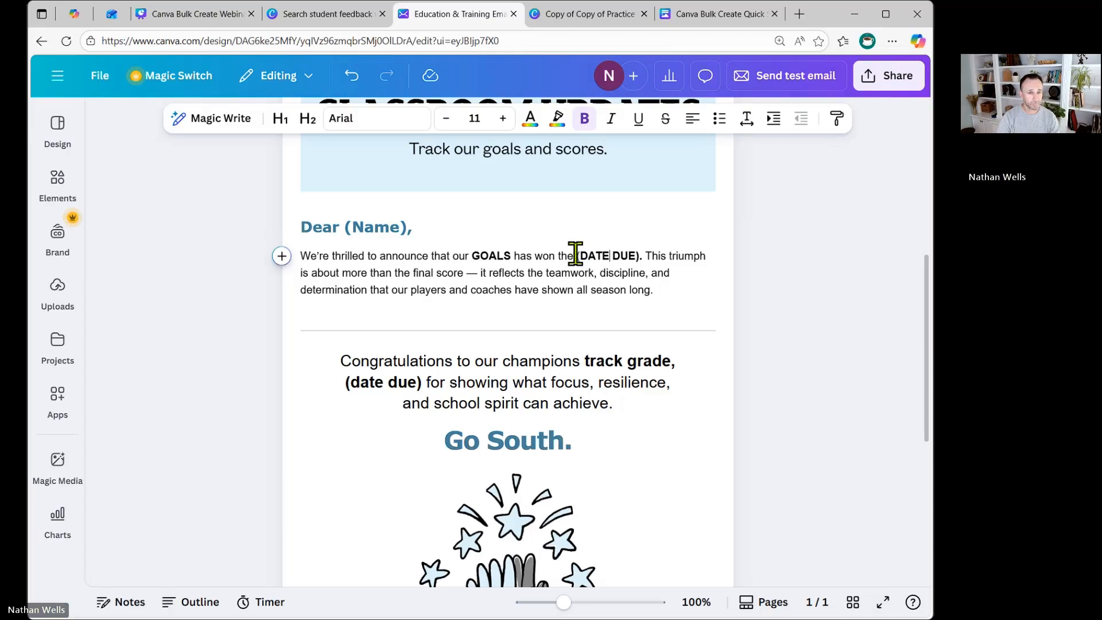
pyautogui.click(575, 256)
pyautogui.press('Delete')
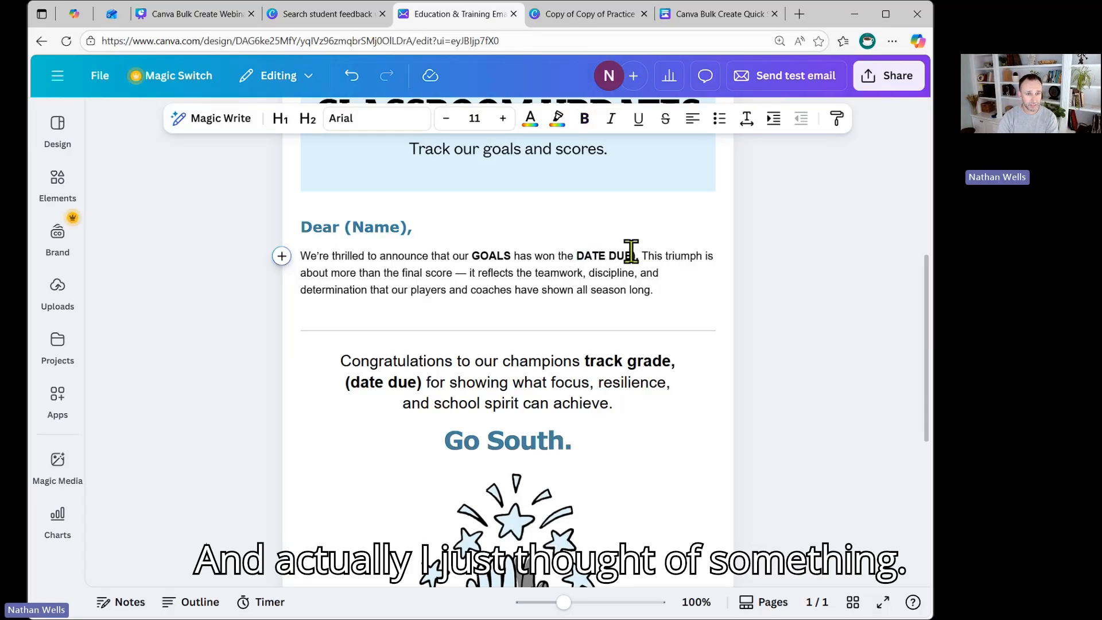
pyautogui.click(632, 256)
pyautogui.press('Delete')
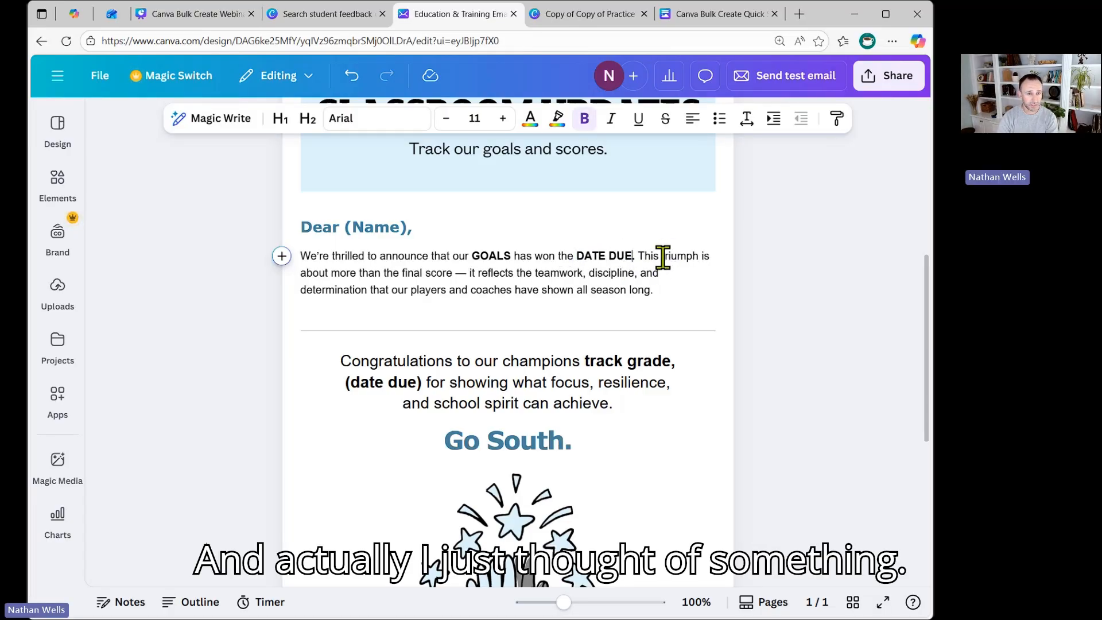
# Step: Delete "the DATE DUE" from the body paragraph so its first sentence ends with "GOALS has won."
pyautogui.click(576, 256)
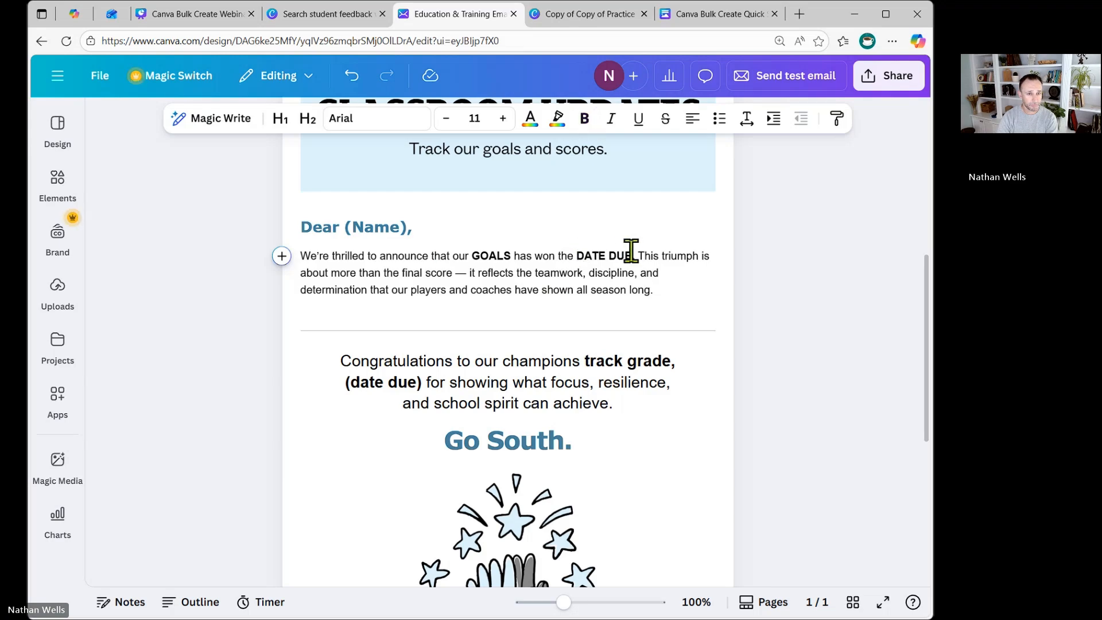
pyautogui.moveTo(632, 253); pyautogui.dragTo(574, 256)
pyautogui.press('BackSpace')
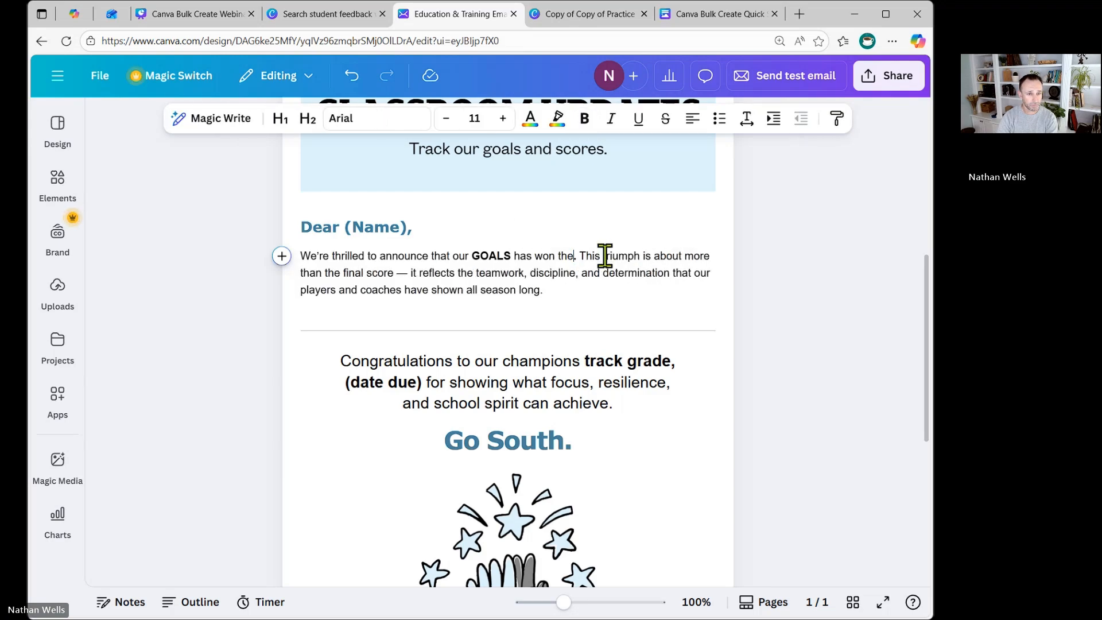
pyautogui.press('BackSpace')
pyautogui.press('BackSpace')
pyautogui.press('BackSpace')
pyautogui.press('BackSpace')
# Step: Browse the Elements and Design libraries for a standalone text box to add to the email
pyautogui.click(526, 322)
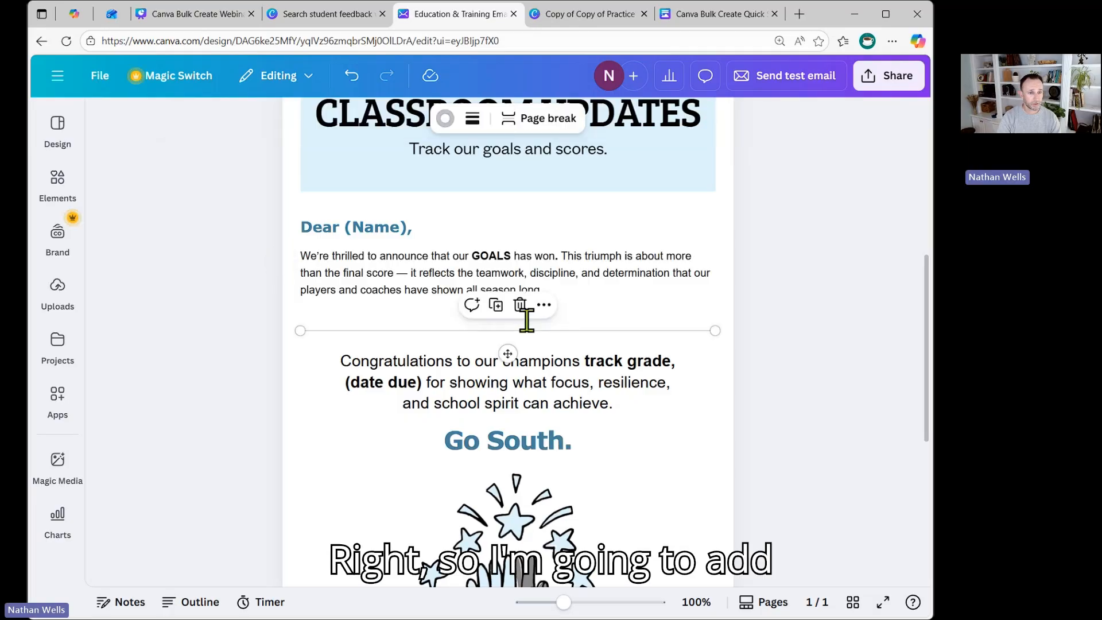
pyautogui.click(585, 310)
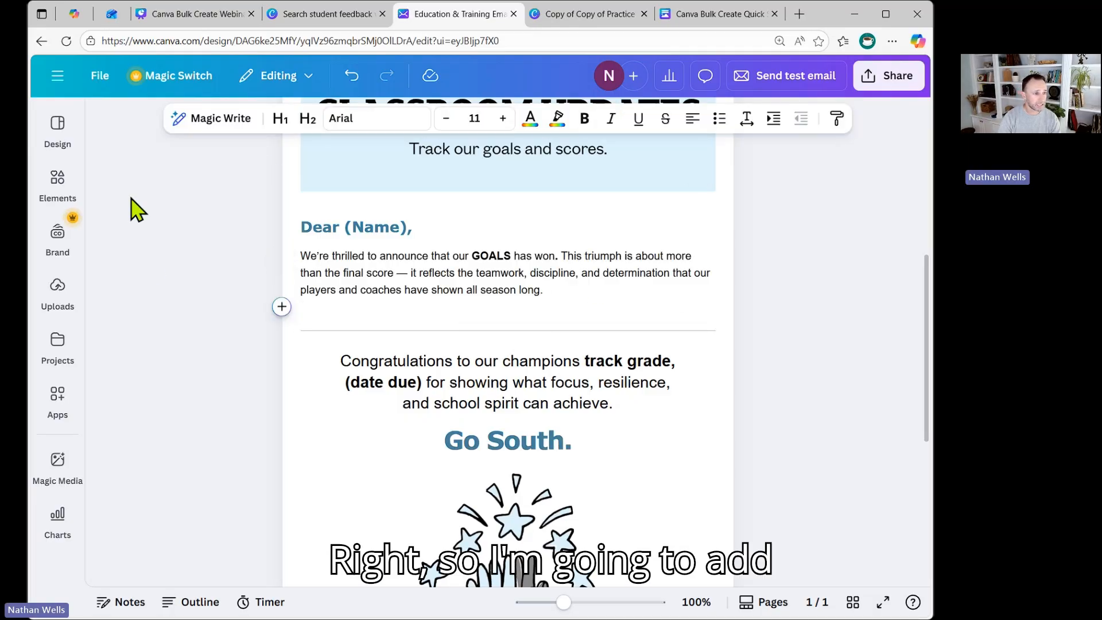
pyautogui.click(58, 183)
pyautogui.click(56, 225)
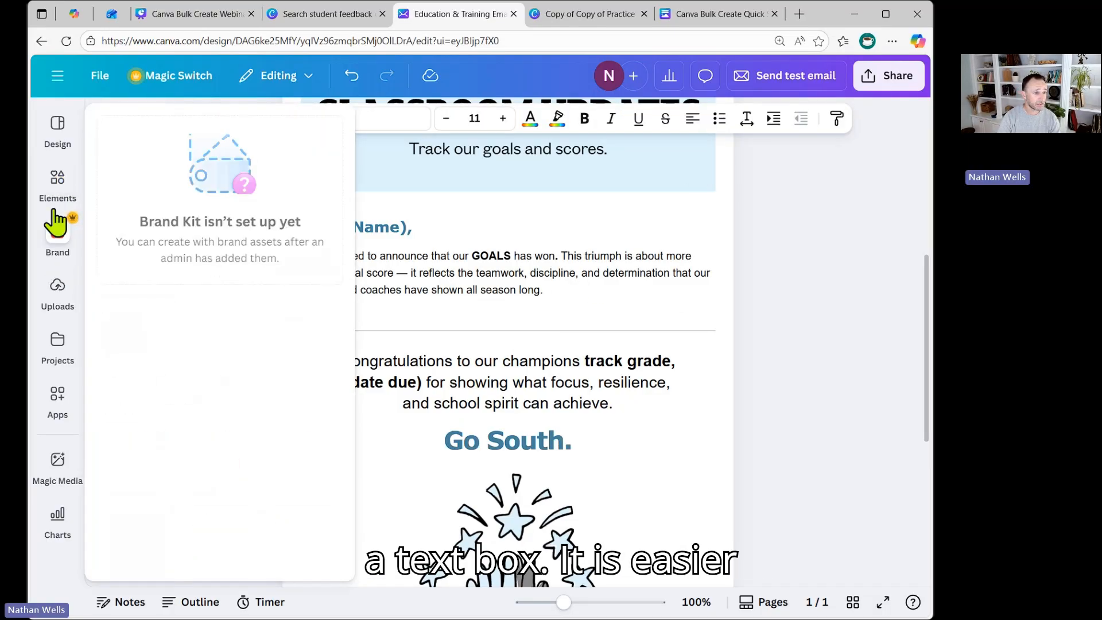
pyautogui.click(57, 179)
pyautogui.scroll(-3, 223, 383)
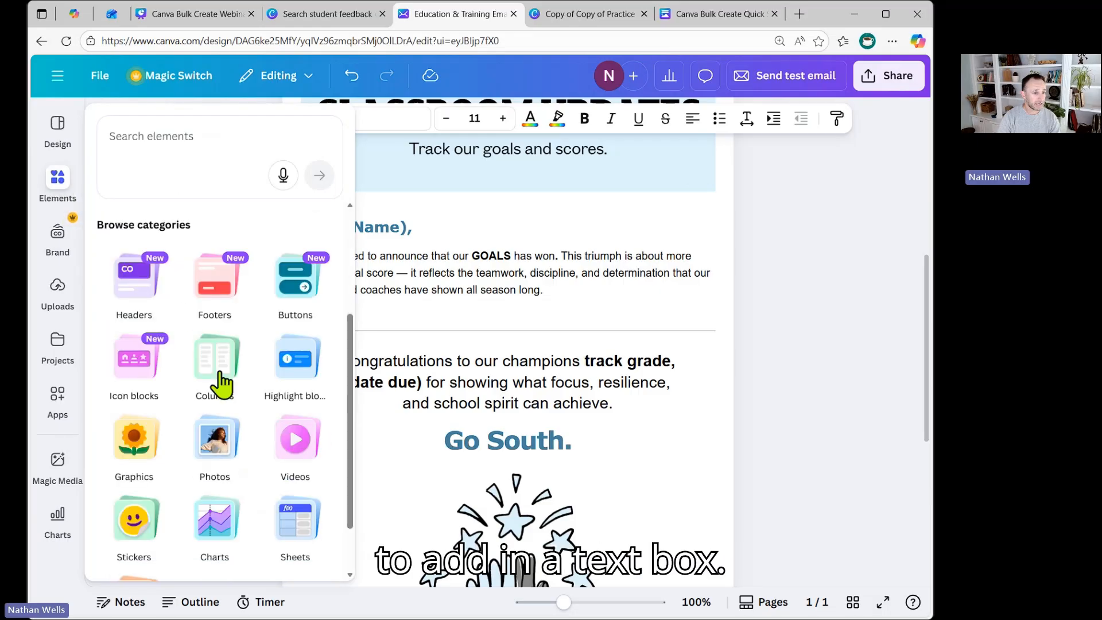
pyautogui.scroll(-2, 180, 454)
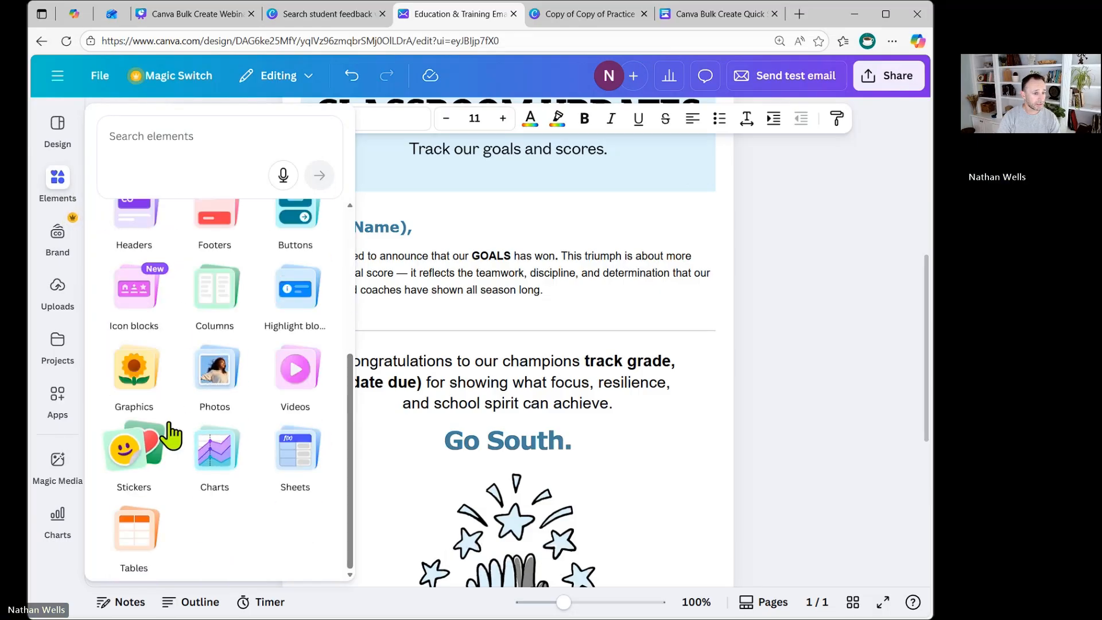
pyautogui.scroll(5, 179, 432)
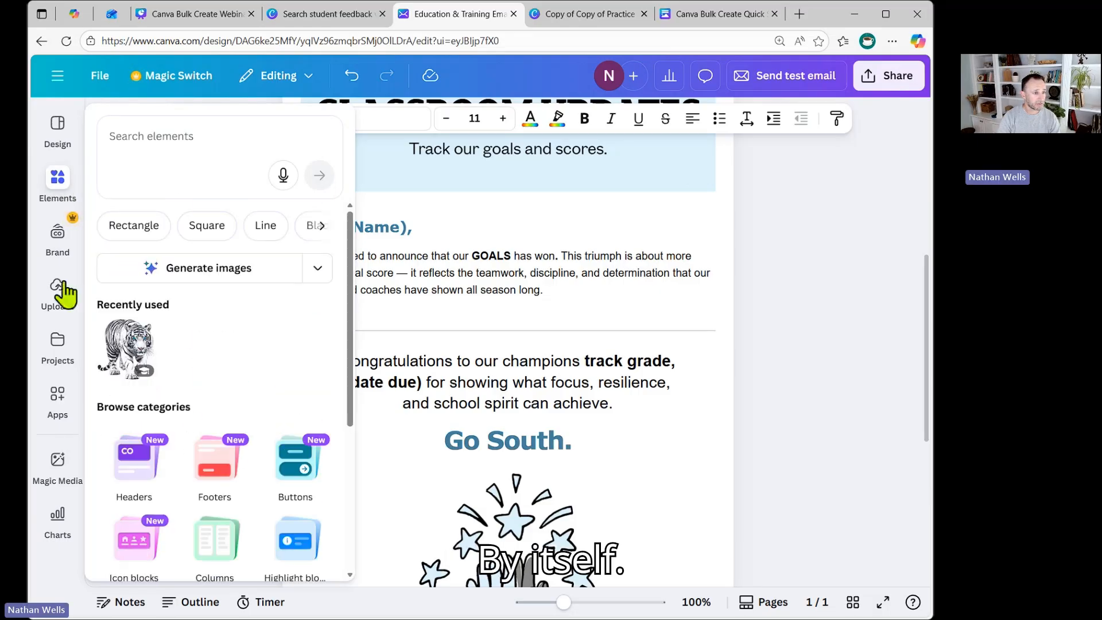
pyautogui.click(59, 147)
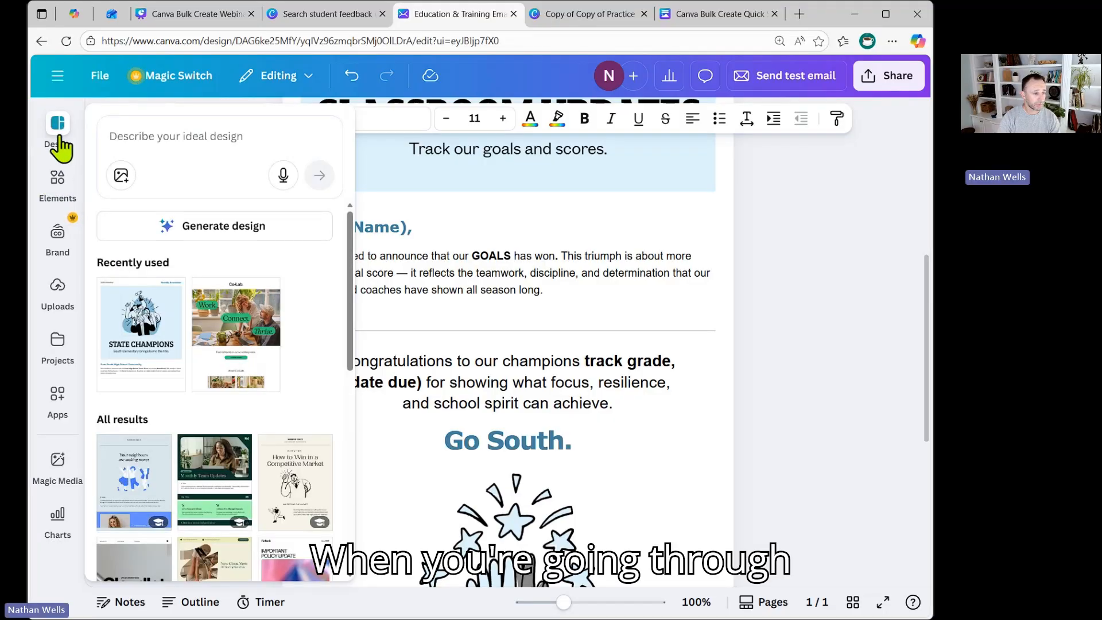
pyautogui.click(59, 141)
pyautogui.click(784, 277)
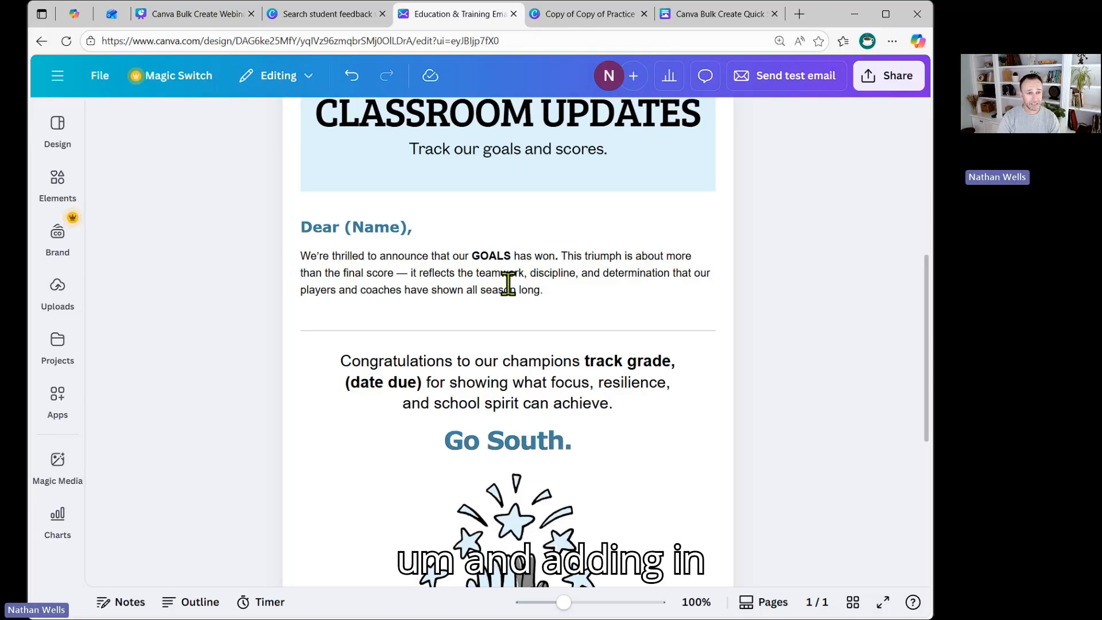
# Step: Add a "Due Date" subheading directly below the body paragraph, with no blank line between them
pyautogui.doubleClick(324, 227)
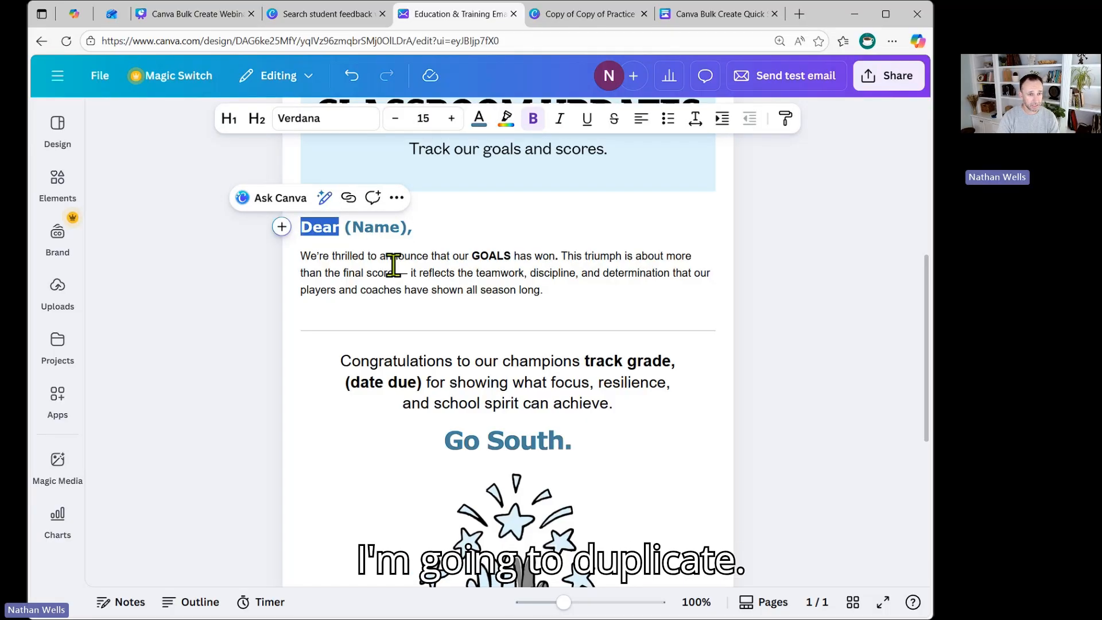
pyautogui.click(560, 301)
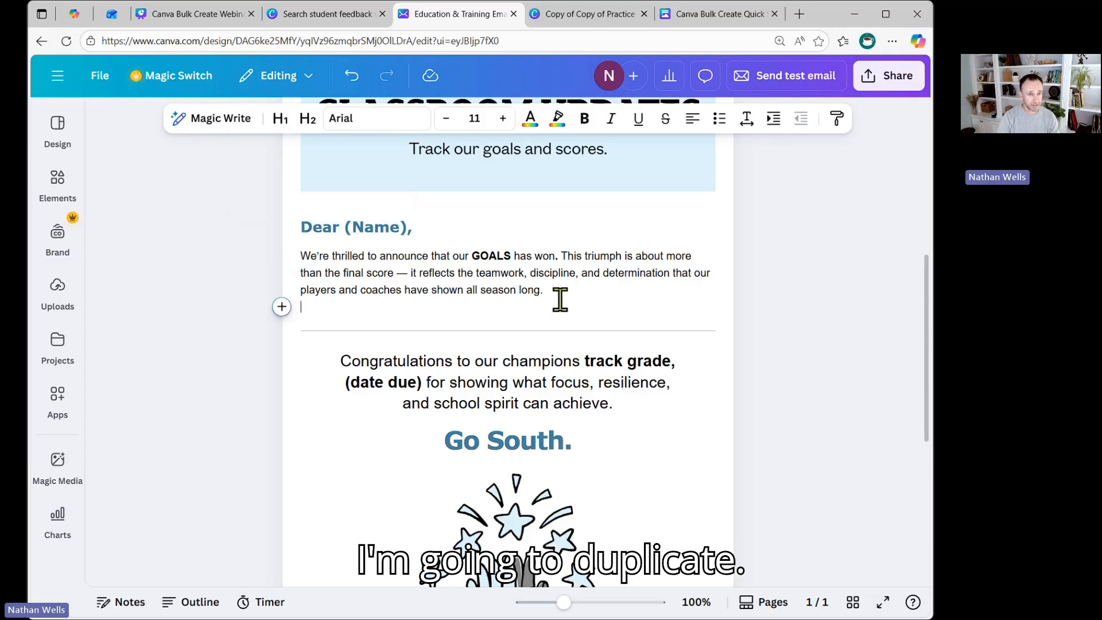
pyautogui.click(282, 308)
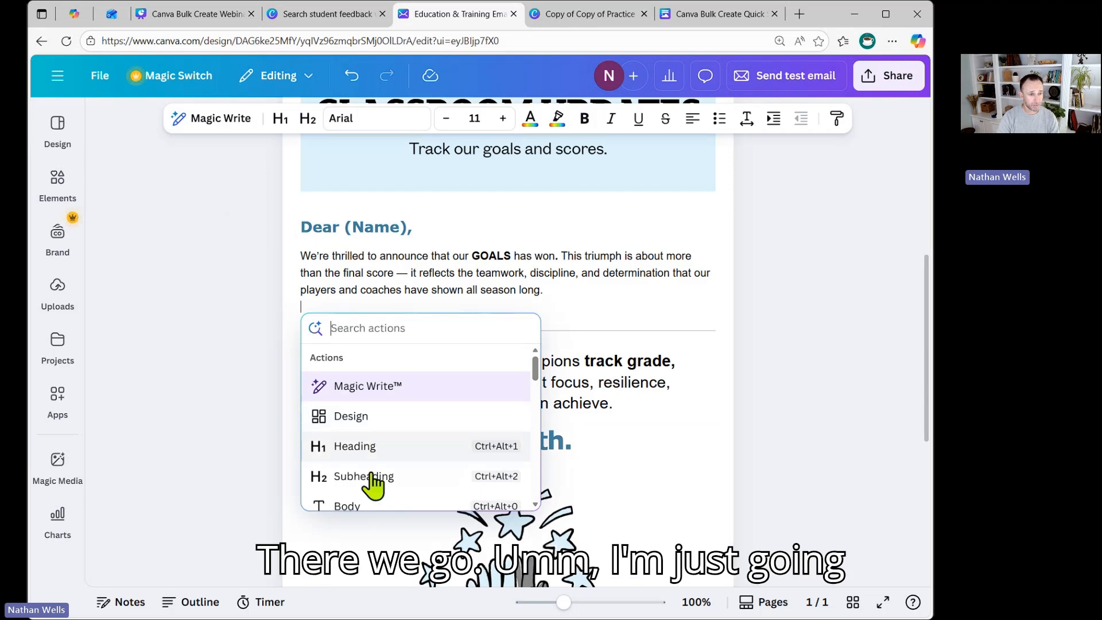
pyautogui.click(373, 482)
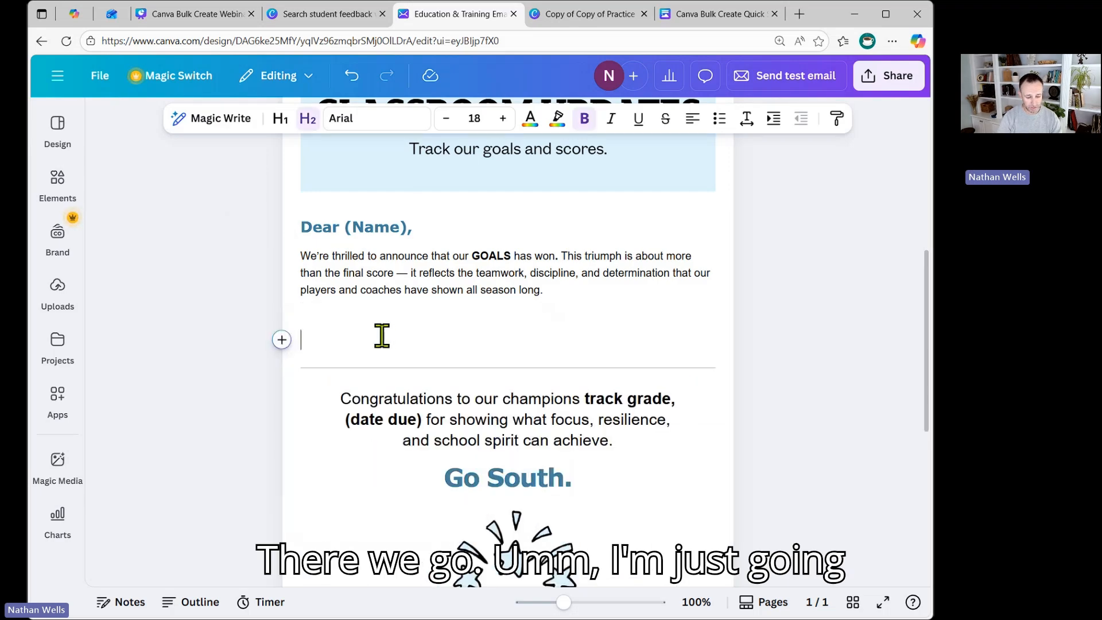
pyautogui.write('Due Date')
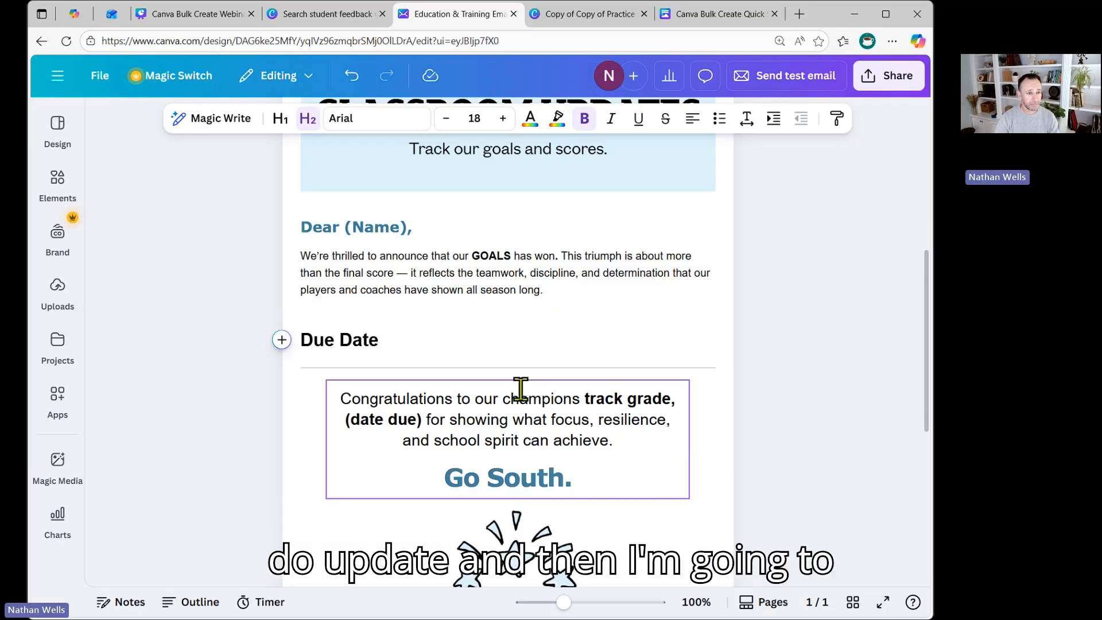
pyautogui.click(374, 310)
pyautogui.press('BackSpace')
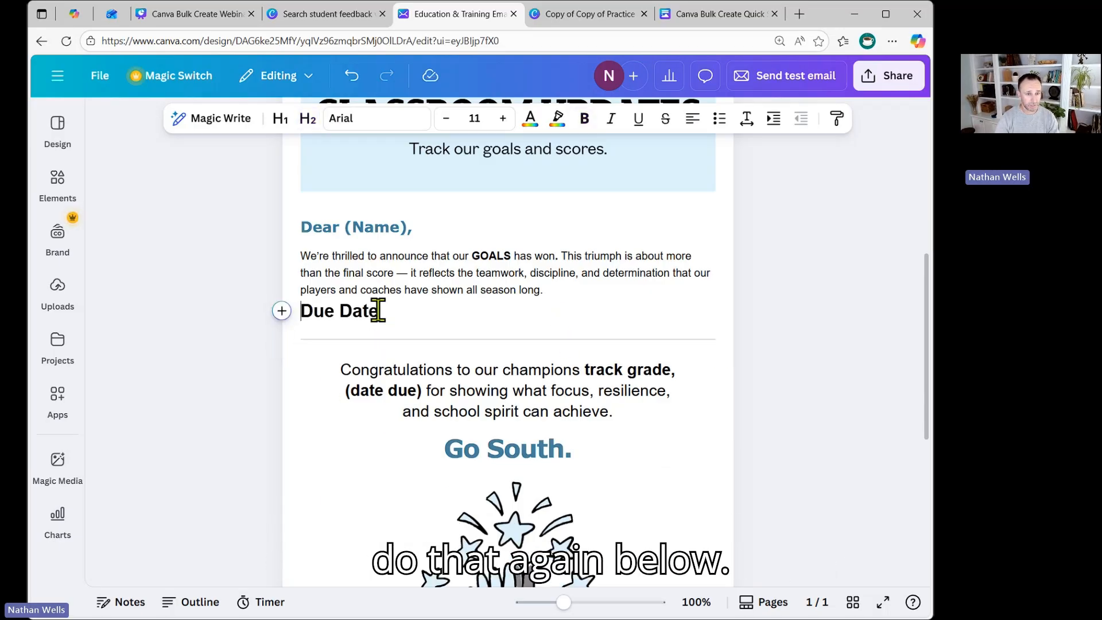
# Step: Delete the "Go South." line and its empty line from the congratulations block
pyautogui.click(635, 411)
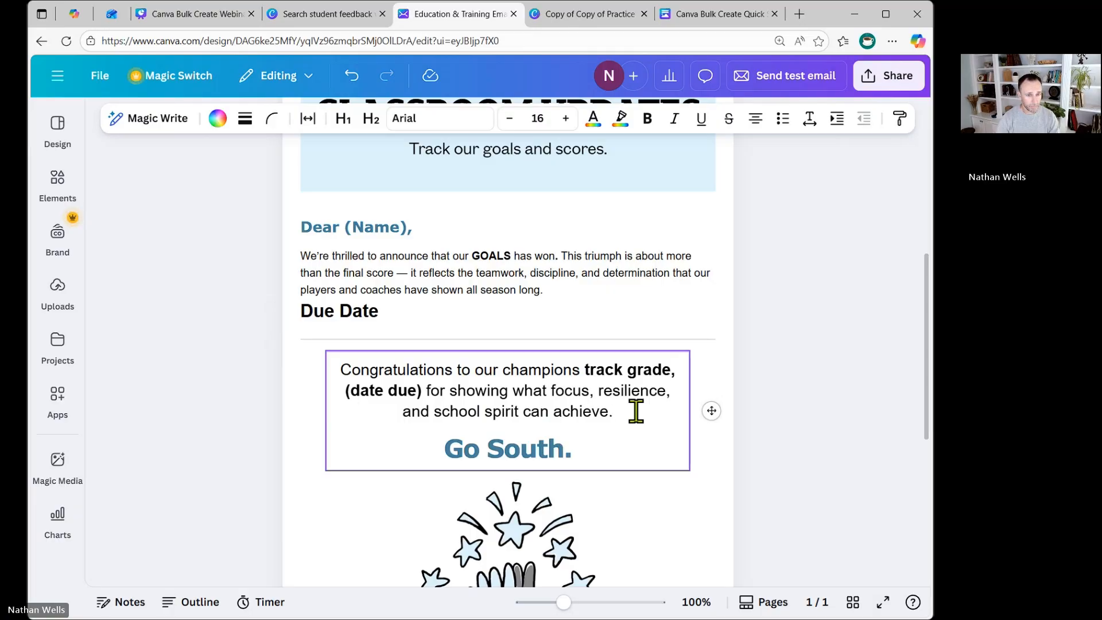
pyautogui.click(401, 435)
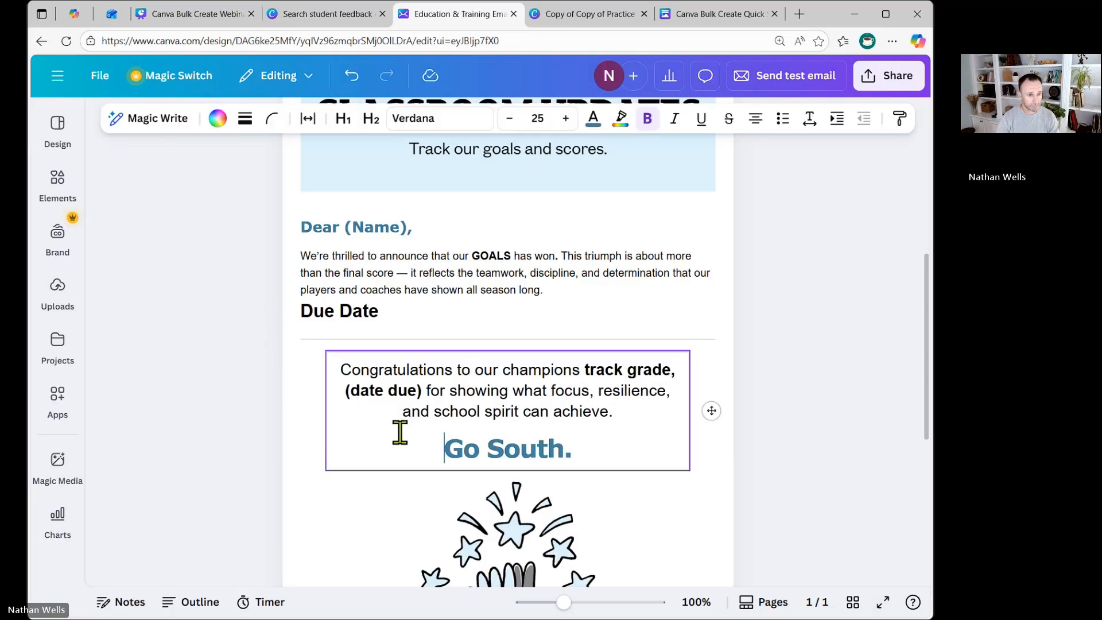
pyautogui.moveTo(574, 453); pyautogui.dragTo(431, 442)
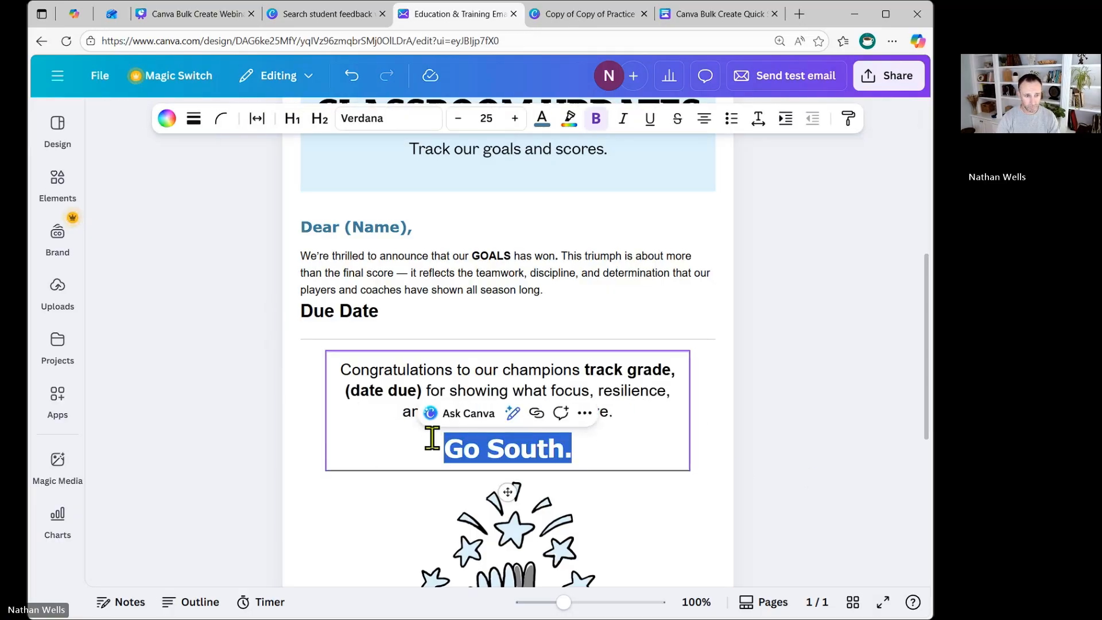
pyautogui.press('BackSpace')
pyautogui.press('BackSpace')
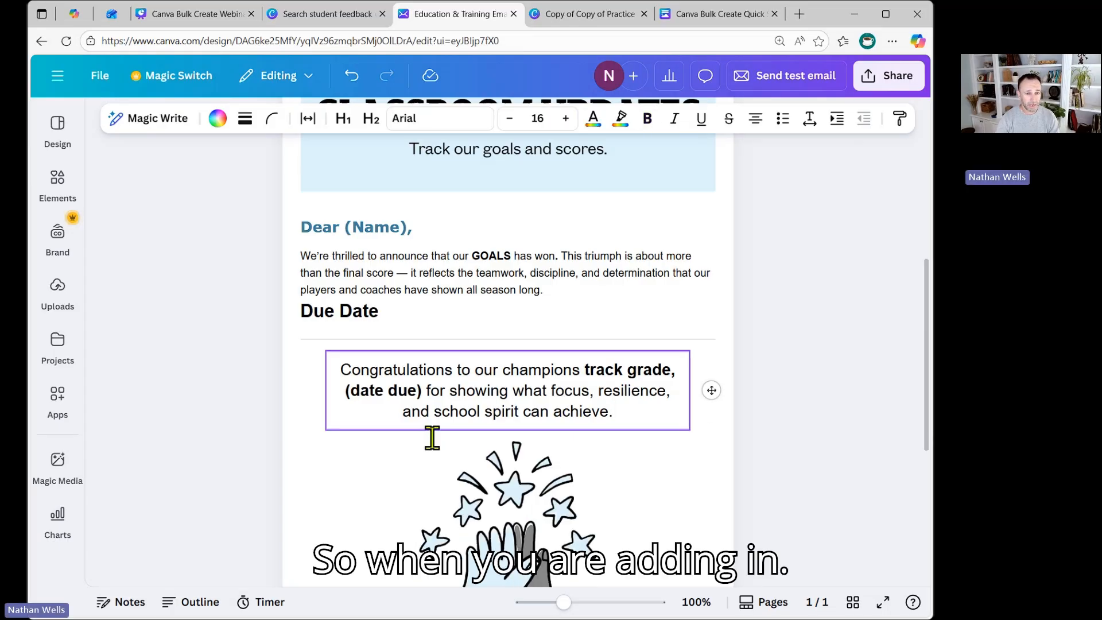
pyautogui.click(879, 438)
pyautogui.click(373, 440)
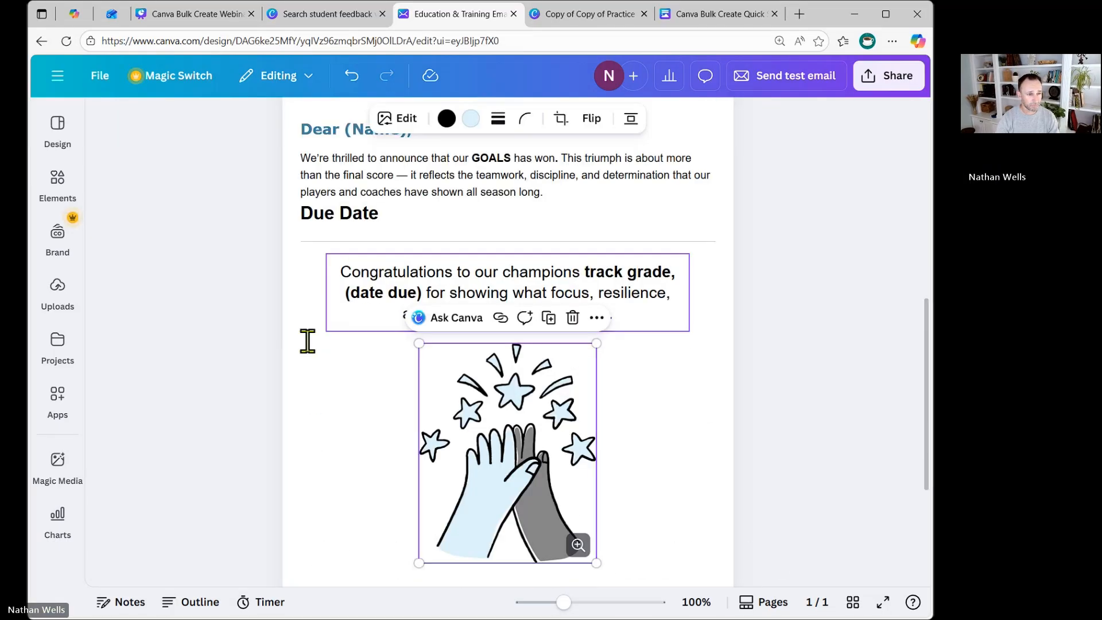
pyautogui.scroll(3, 311, 359)
pyautogui.click(303, 423)
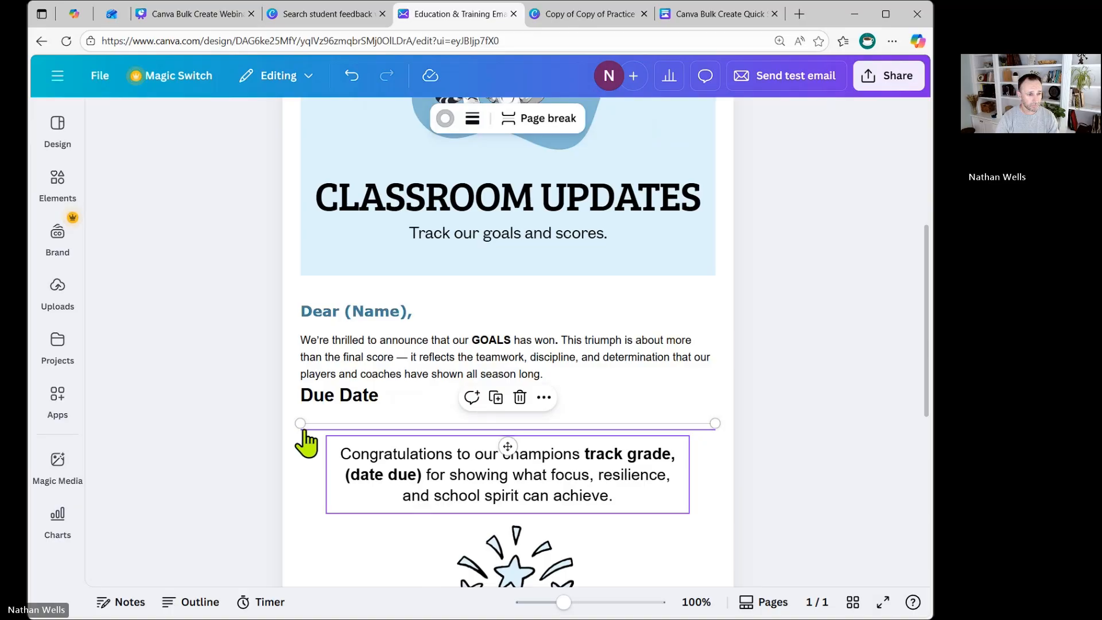
pyautogui.click(297, 434)
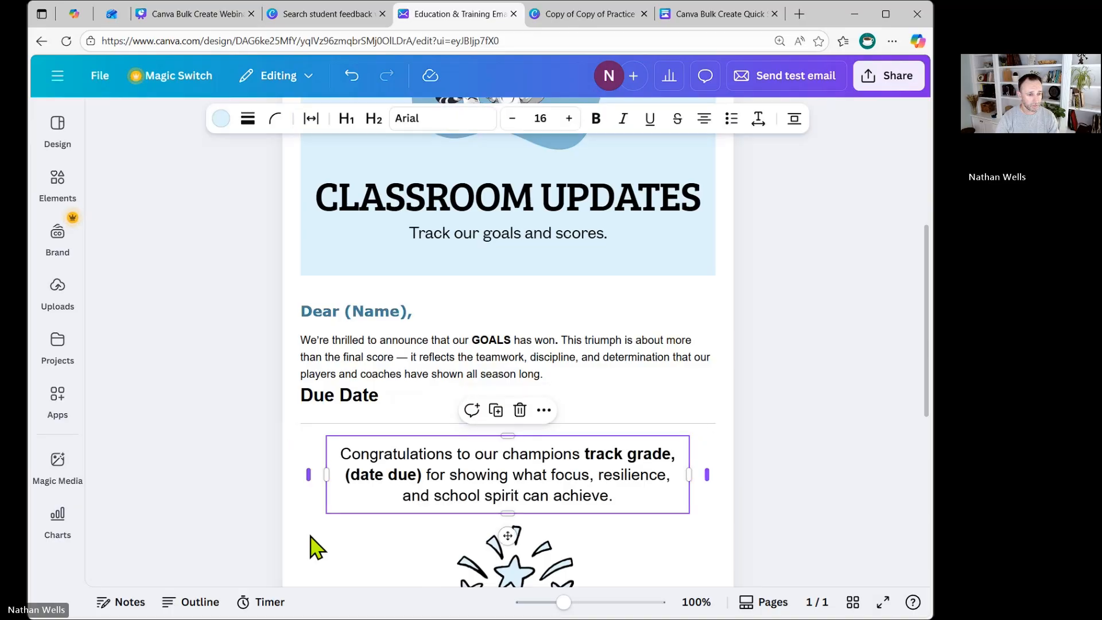
# Step: Add a "Due Date" subheading on the empty line below the high-five illustration
pyautogui.scroll(-5, 319, 524)
pyautogui.click(316, 399)
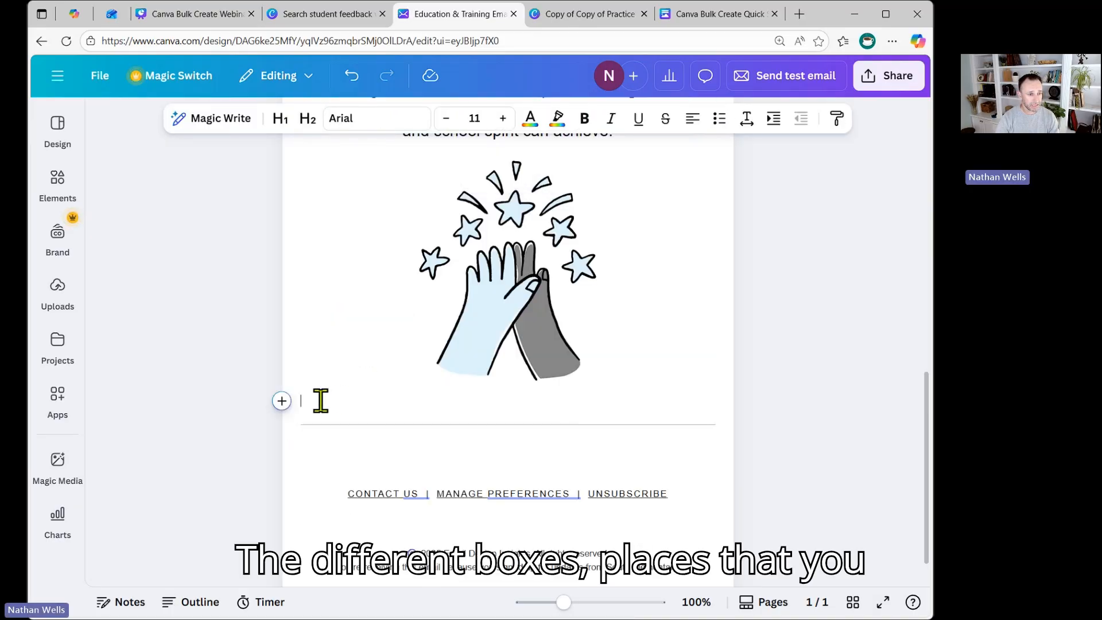
pyautogui.click(281, 400)
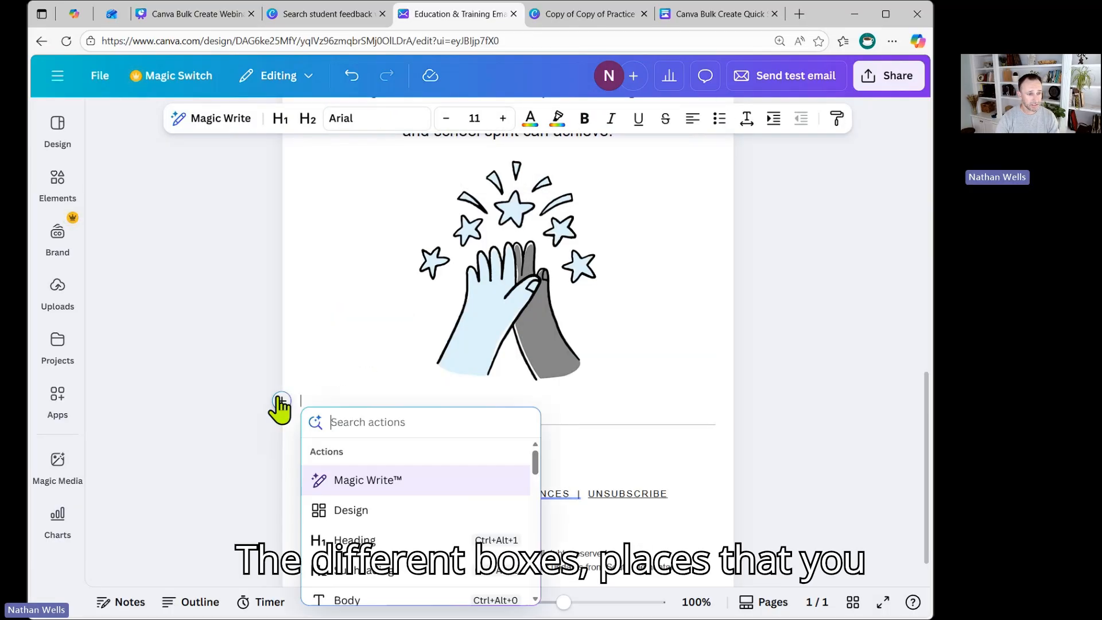
pyautogui.click(351, 573)
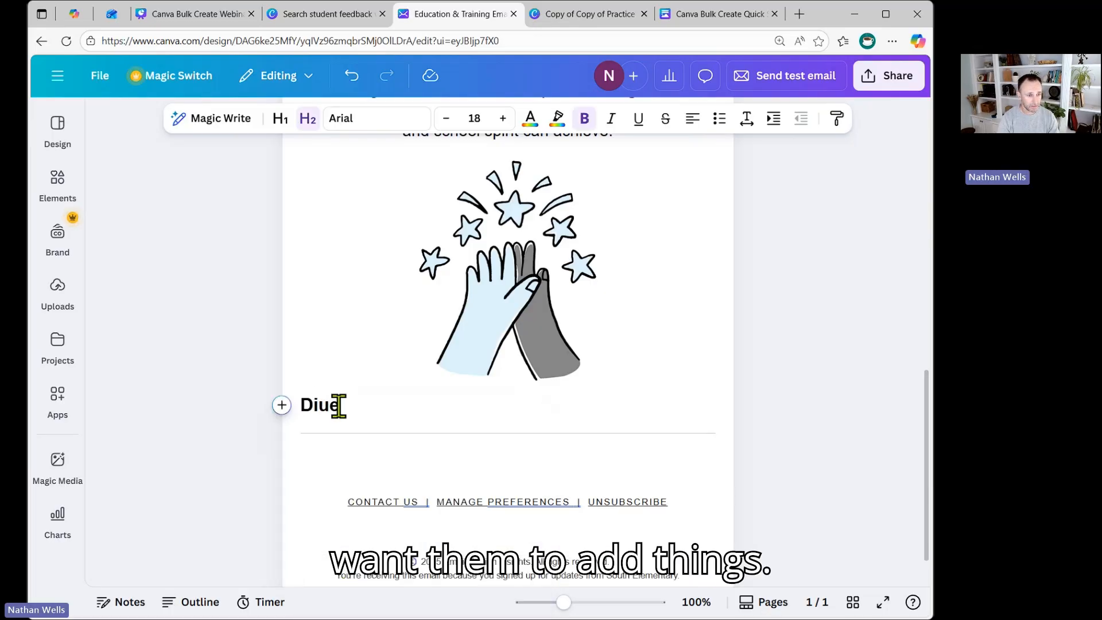
pyautogui.write('Due Date')
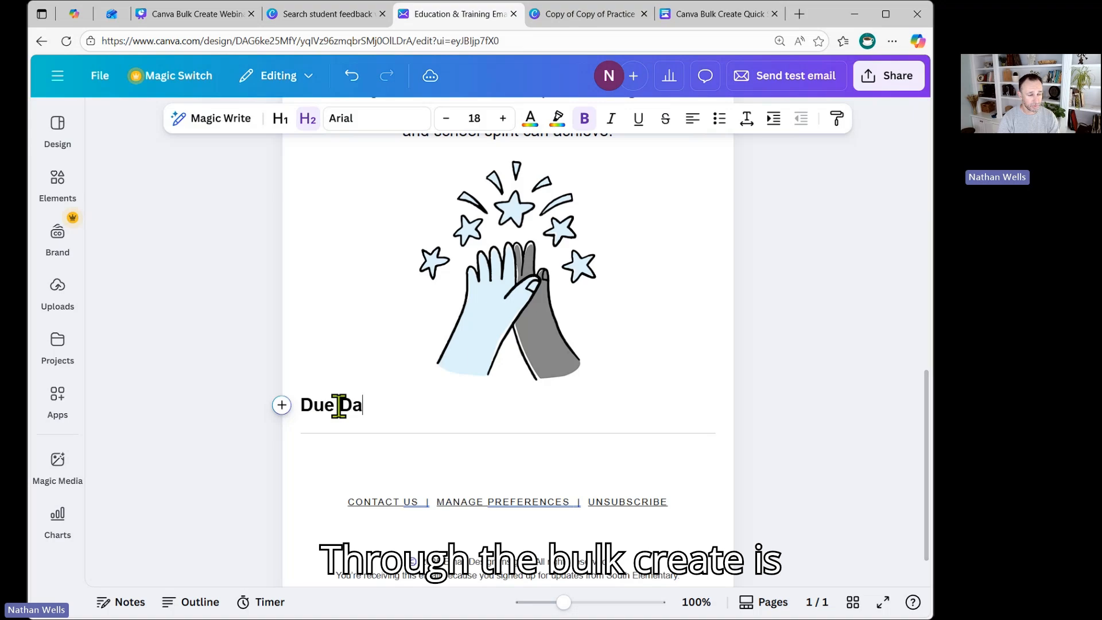
pyautogui.click(774, 405)
pyautogui.scroll(3, 408, 492)
pyautogui.scroll(-3, 413, 453)
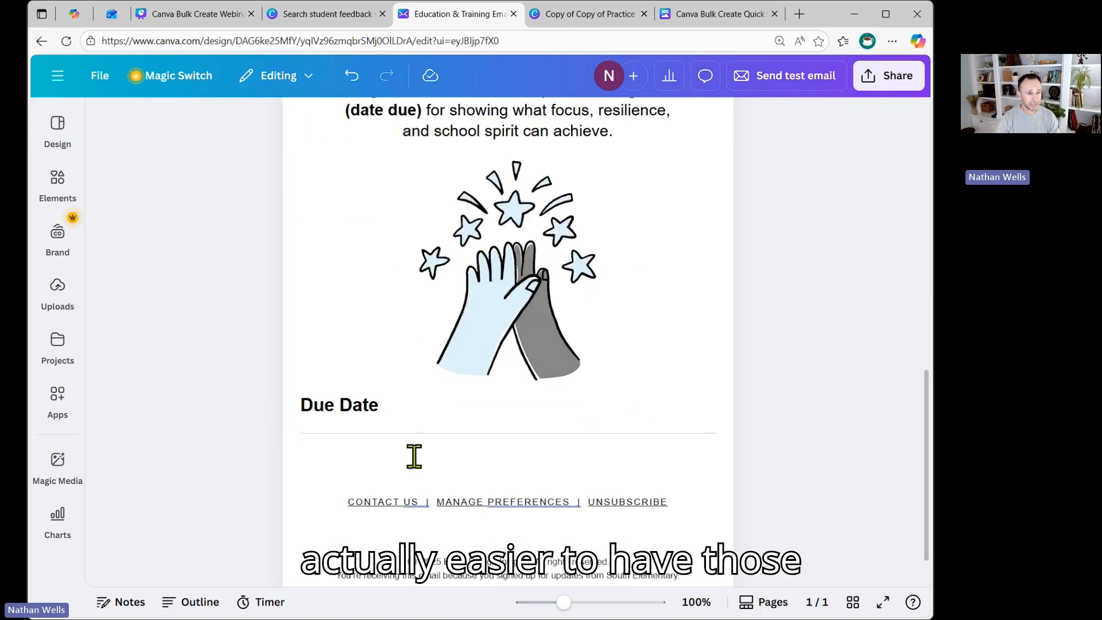
# Step: Copy the "Due Date" subheading below the high-five illustration and delete it from there
pyautogui.click(404, 389)
pyautogui.moveTo(400, 399)
pyautogui.mouseDown()
pyautogui.moveTo(306, 403)
pyautogui.moveTo(387, 415)
pyautogui.mouseUp()
pyautogui.moveTo(432, 515); pyautogui.dragTo(305, 394)
pyautogui.hotkey('ctrl', 'c')
pyautogui.click(393, 396)
pyautogui.press('BackSpace')
pyautogui.scroll(3, 381, 402)
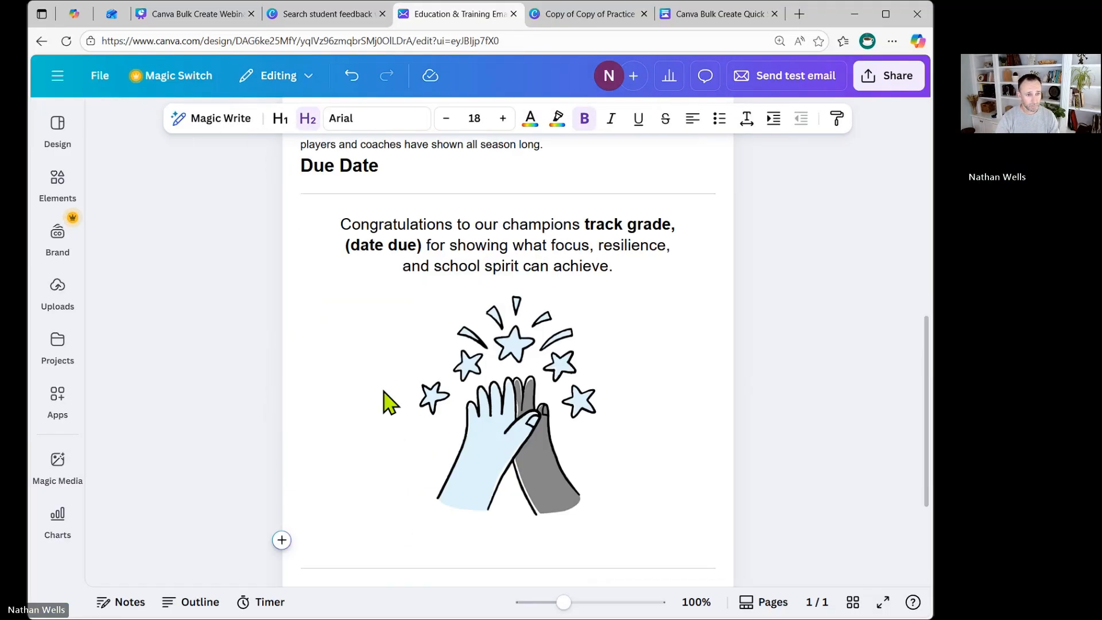
# Step: Try to paste the copied "Due Date" subheading between the congratulations text and the illustration, and undo the changes
pyautogui.click(625, 327)
pyautogui.click(653, 318)
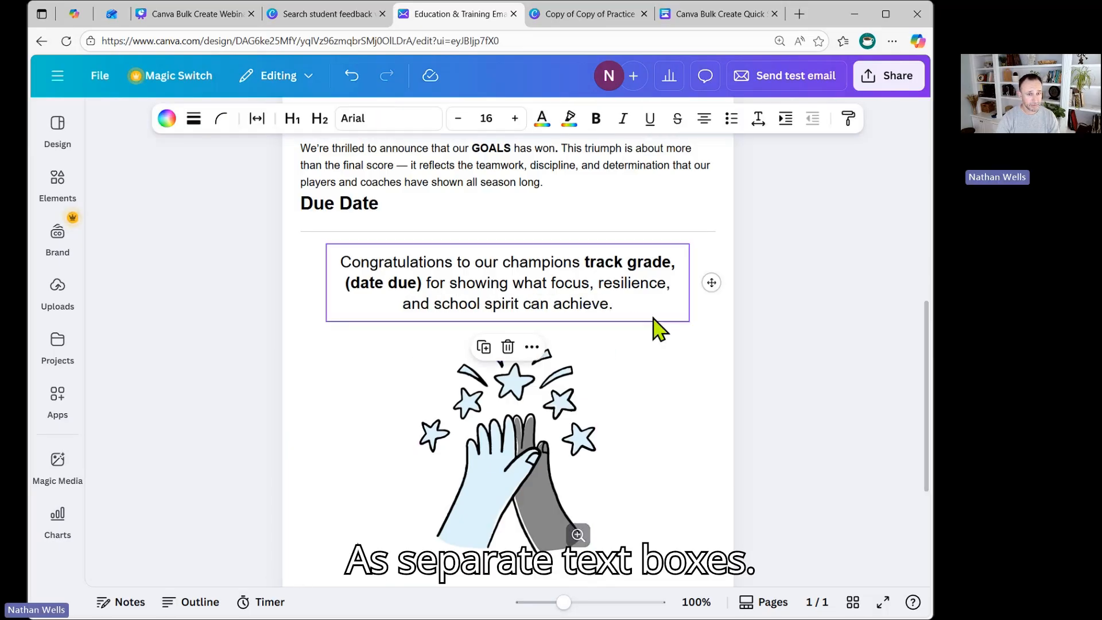
pyautogui.hotkey('ctrl', 'v')
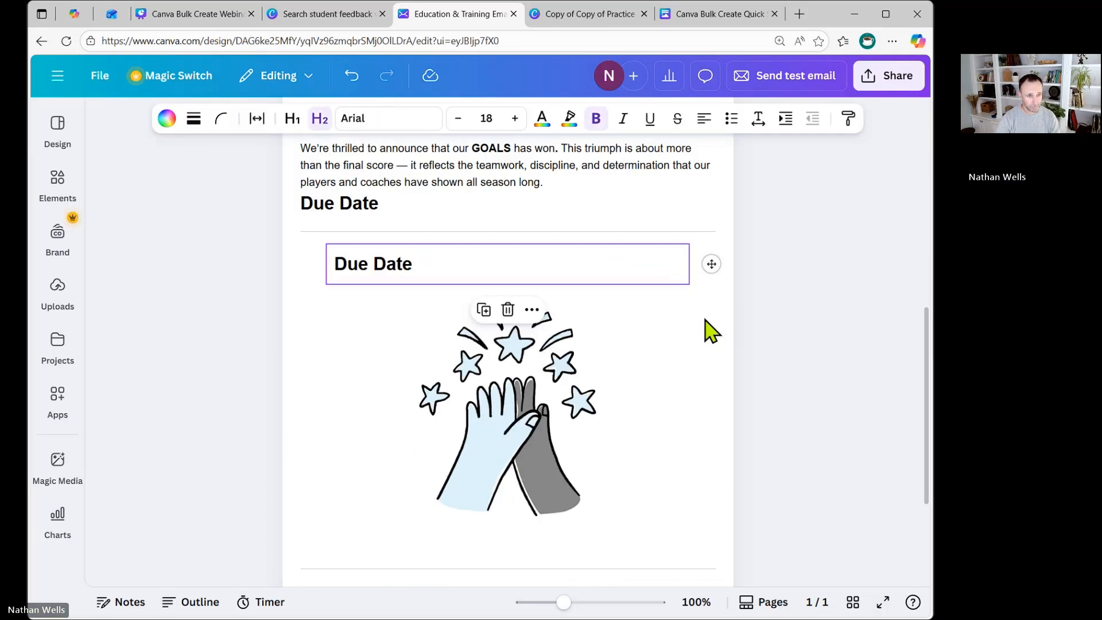
pyautogui.hotkey('ctrl', 'z')
pyautogui.press('Return')
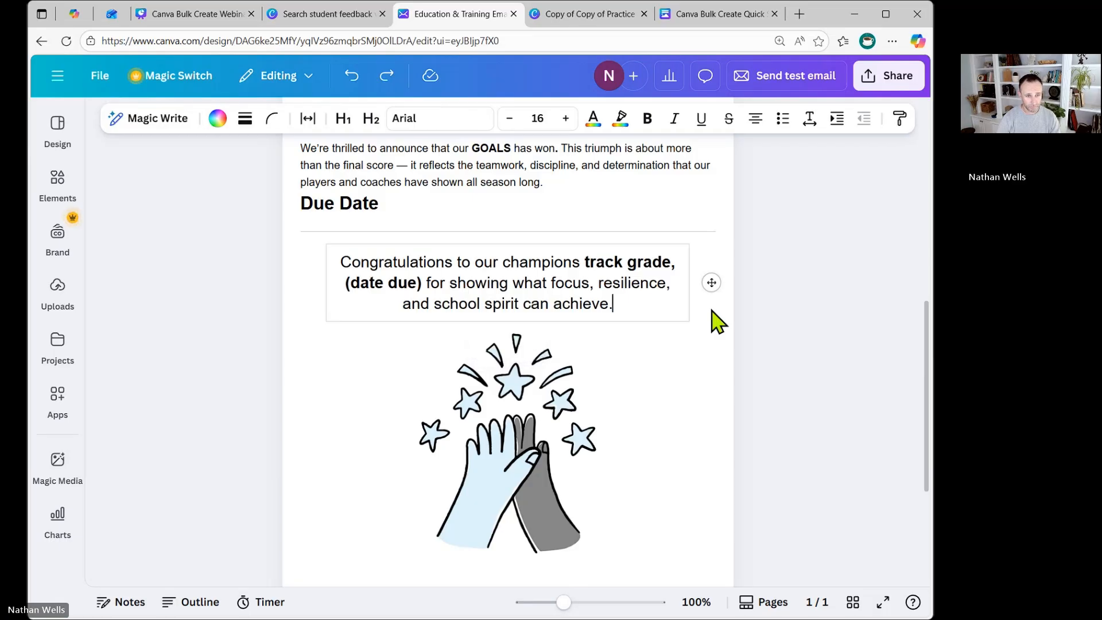
pyautogui.press('Return')
pyautogui.press('BackSpace')
pyautogui.press('Escape')
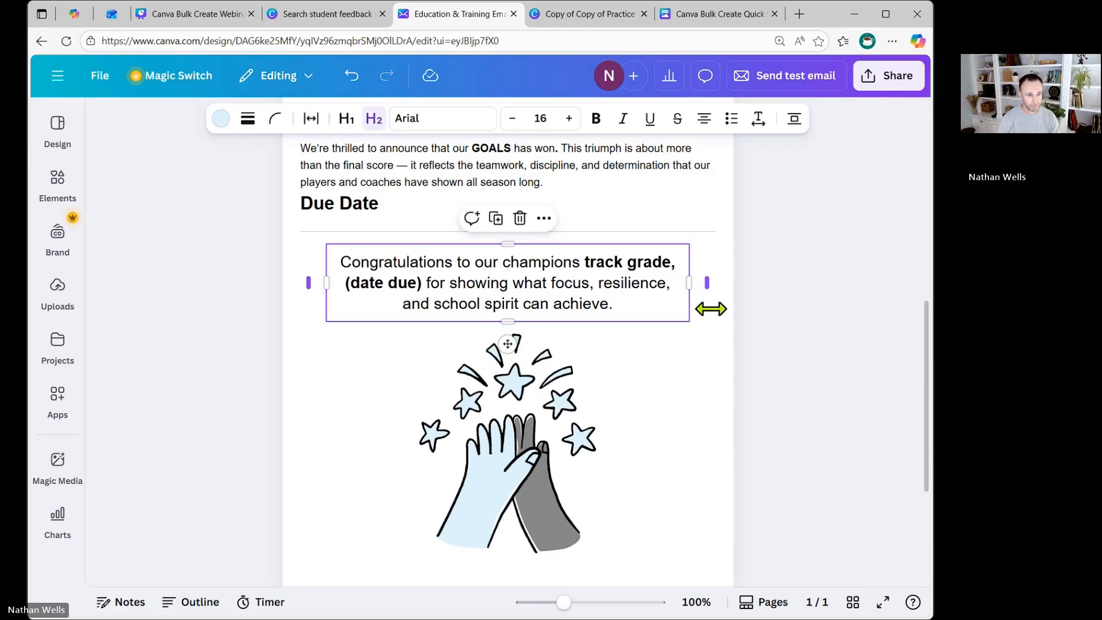
pyautogui.click(713, 315)
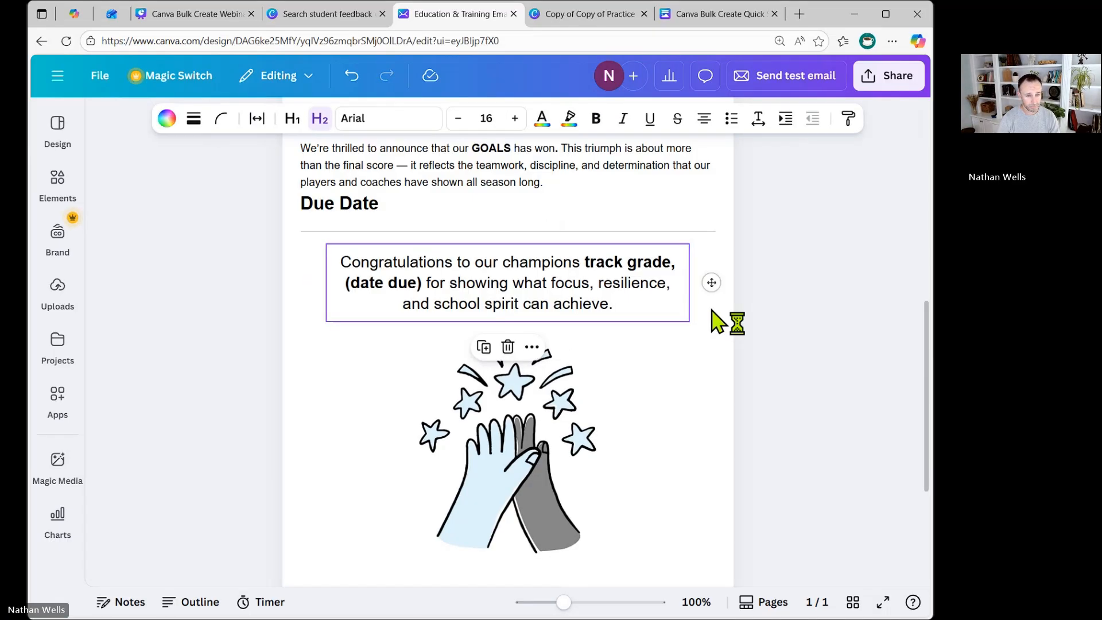
pyautogui.hotkey('ctrl', 'a')
pyautogui.hotkey('ctrl', 'v')
pyautogui.hotkey('ctrl', 'z')
pyautogui.hotkey('ctrl', 'z')
pyautogui.hotkey('ctrl', 'z')
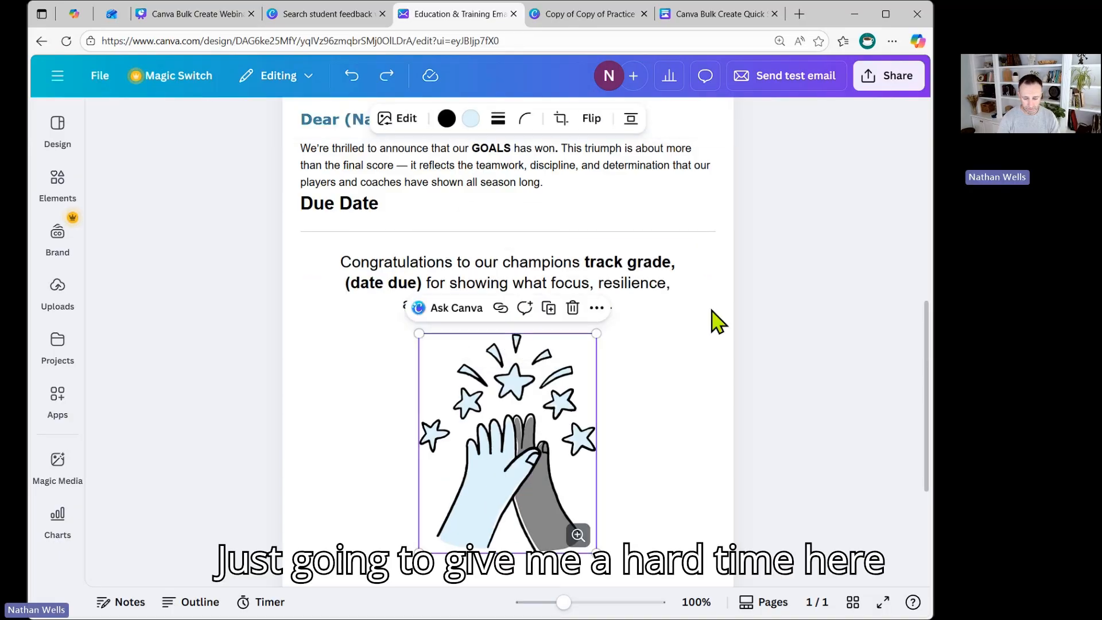
# Step: Paste the copied "Due Date" subheading on the line below the high-five illustration
pyautogui.press('Return')
pyautogui.press('Up')
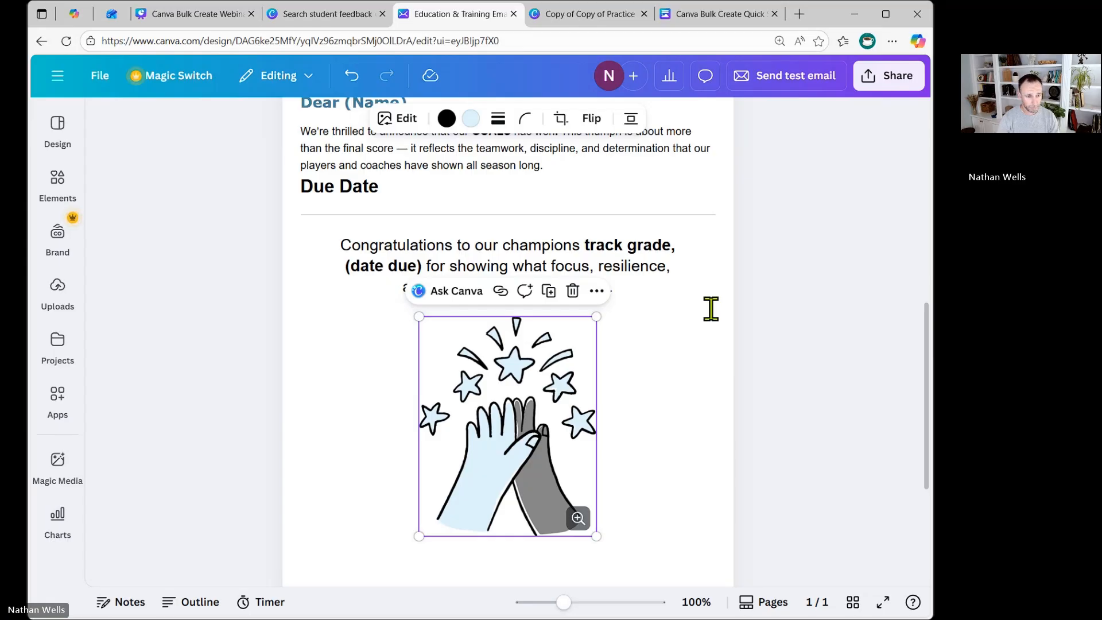
pyautogui.press('Down')
pyautogui.hotkey('ctrl', 'v')
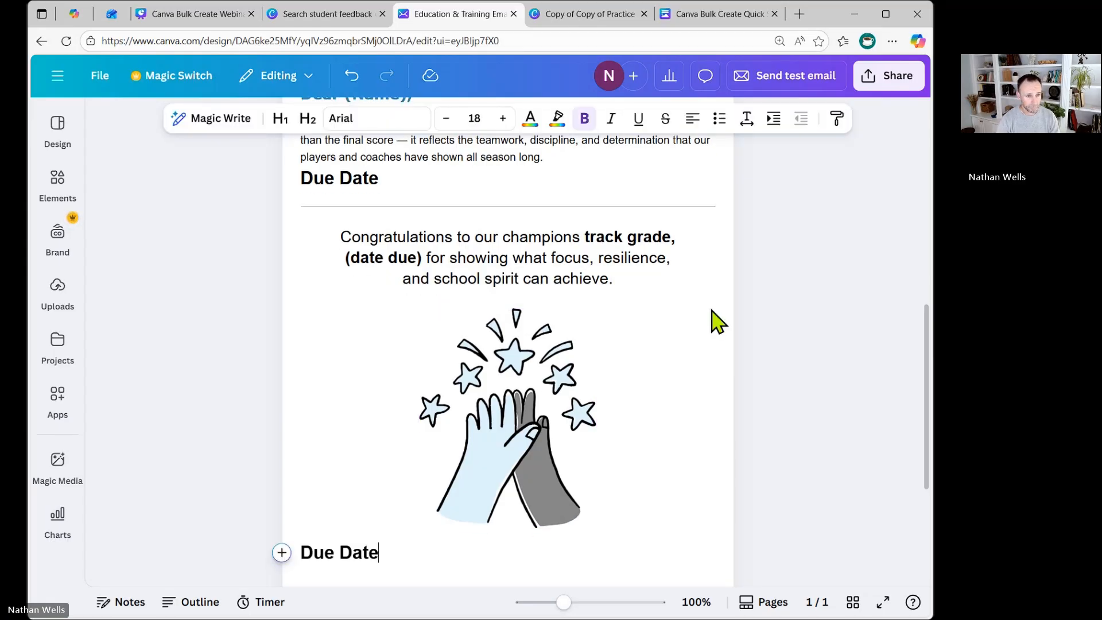
# Step: Move the high-five illustration below the lower "Due Date" subheading and centre-align that subheading
pyautogui.click(555, 524)
pyautogui.moveTo(482, 481); pyautogui.dragTo(469, 577)
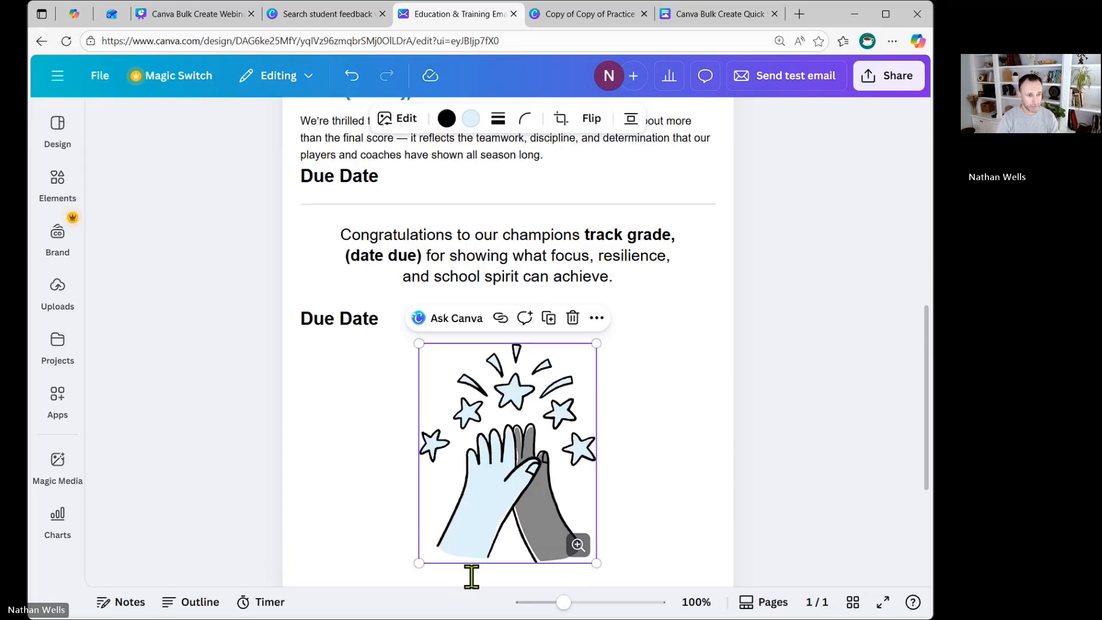
pyautogui.click(784, 335)
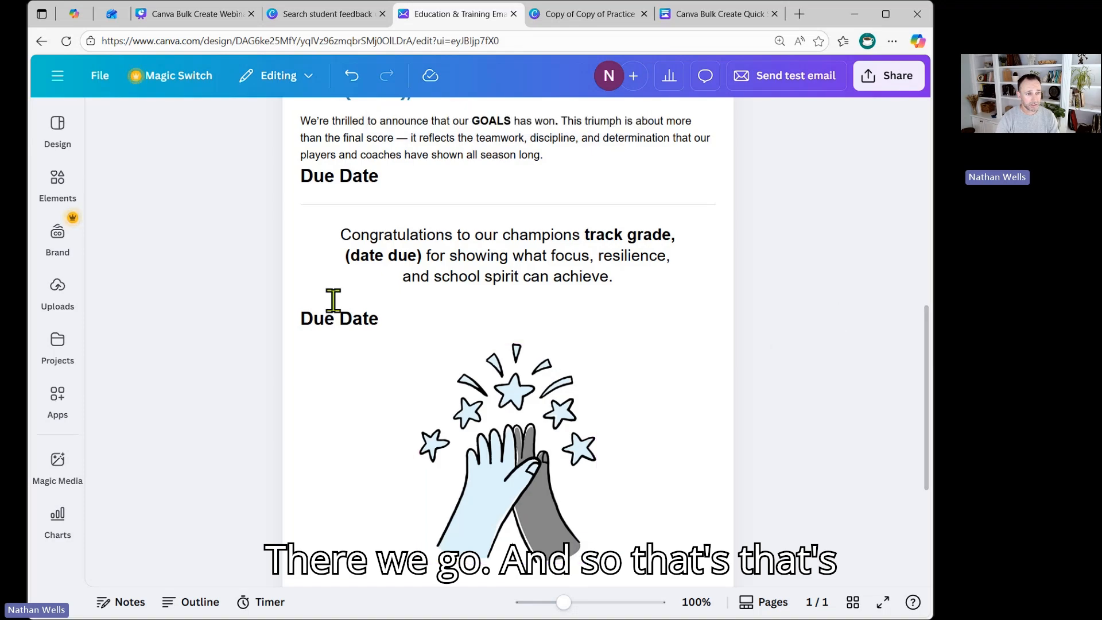
pyautogui.click(344, 318)
pyautogui.click(692, 118)
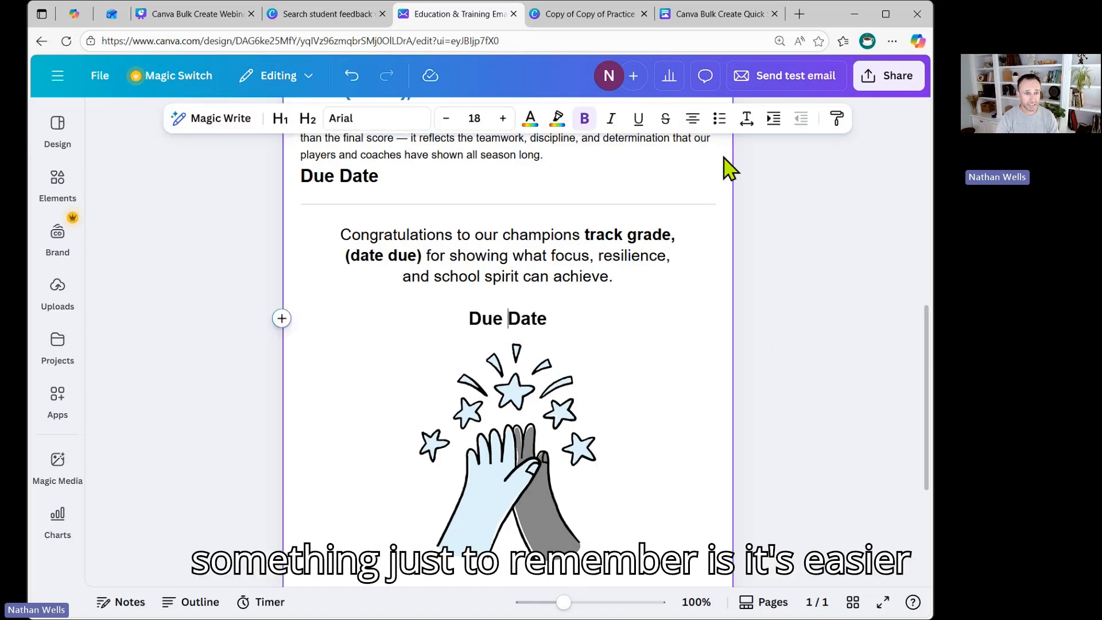
# Step: Centre-align the announcement paragraph with the "Due Date" subheading under it, and delete "Dear" from the greeting line
pyautogui.click(694, 120)
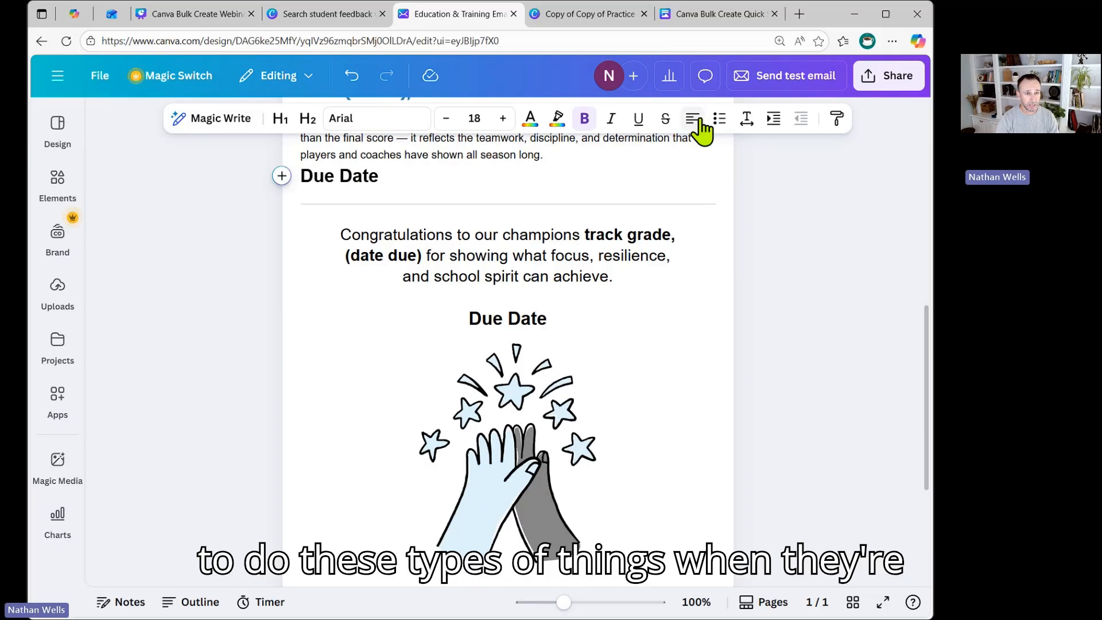
pyautogui.scroll(3, 798, 333)
pyautogui.click(574, 337)
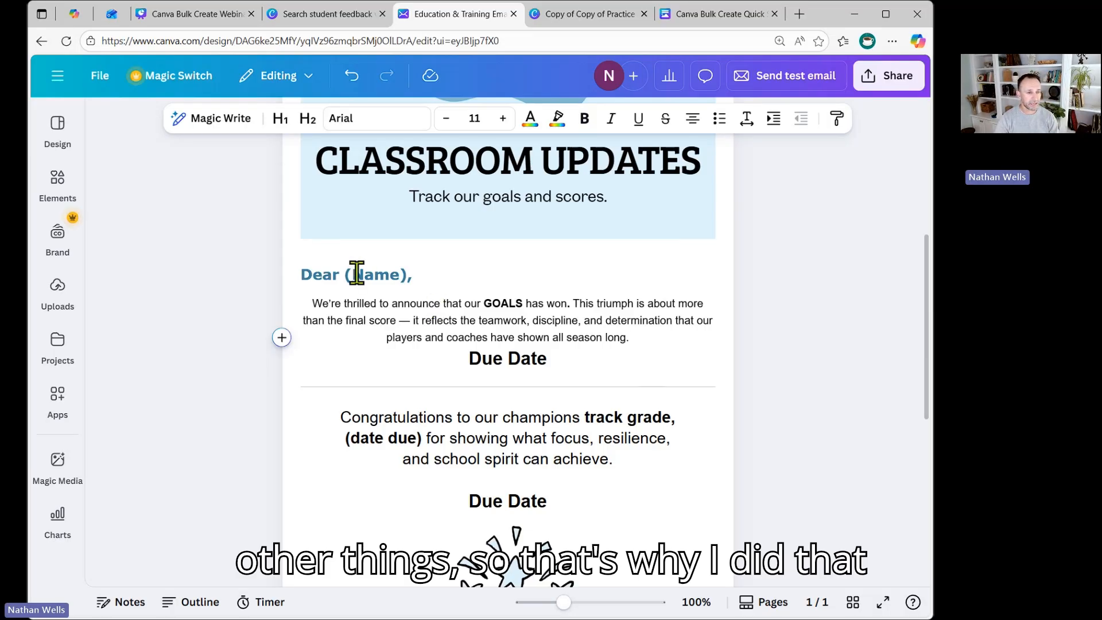
pyautogui.moveTo(347, 274); pyautogui.dragTo(295, 286)
pyautogui.press('BackSpace')
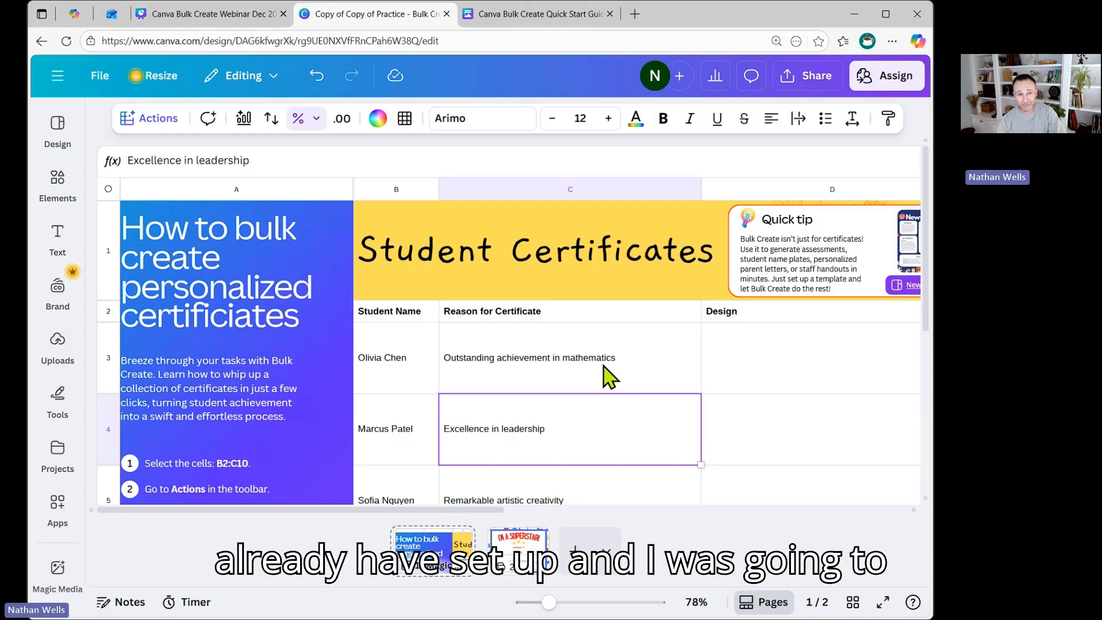
# Step: Look over the student names and certificate reasons in the practice Bulk Create sheet and the certificate template on page 2
pyautogui.click(606, 374)
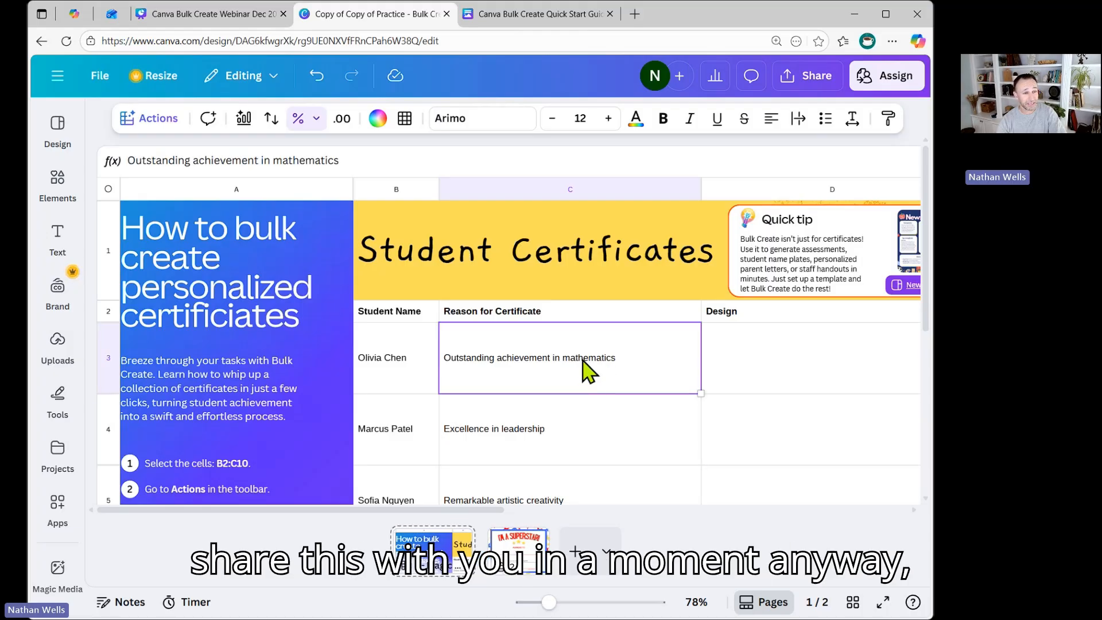
pyautogui.click(422, 355)
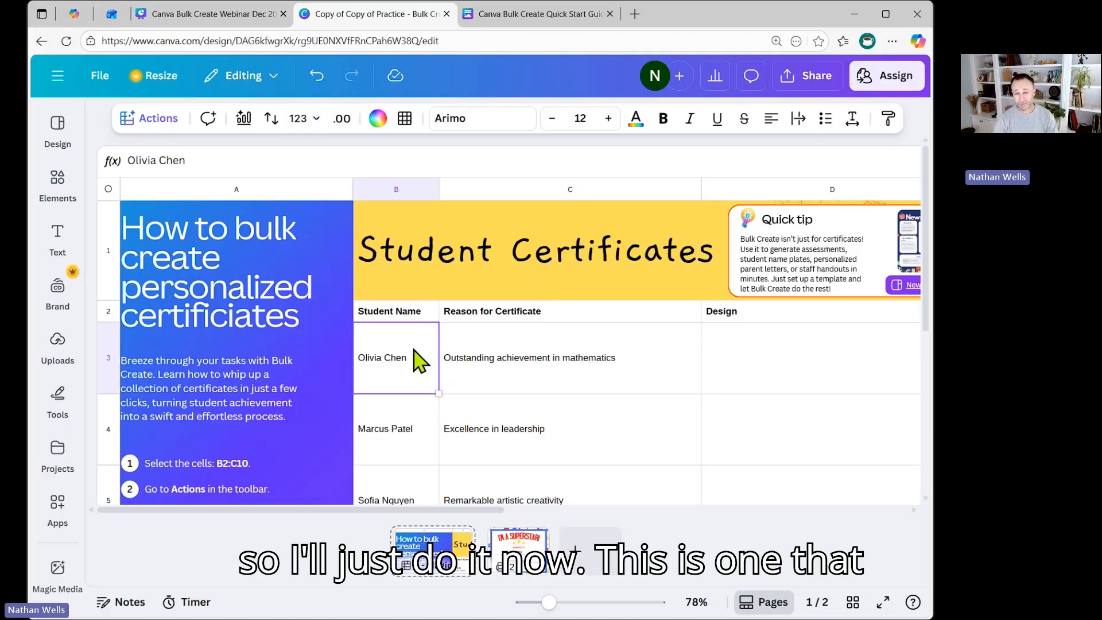
pyautogui.scroll(-1, 414, 333)
pyautogui.scroll(-4, 414, 333)
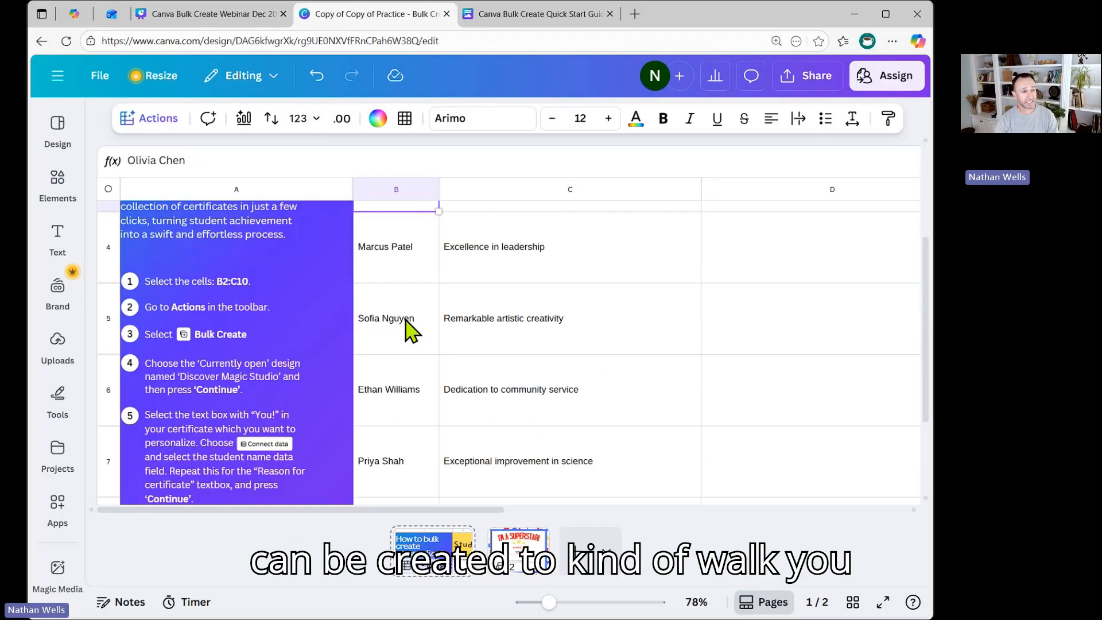
pyautogui.scroll(4, 405, 338)
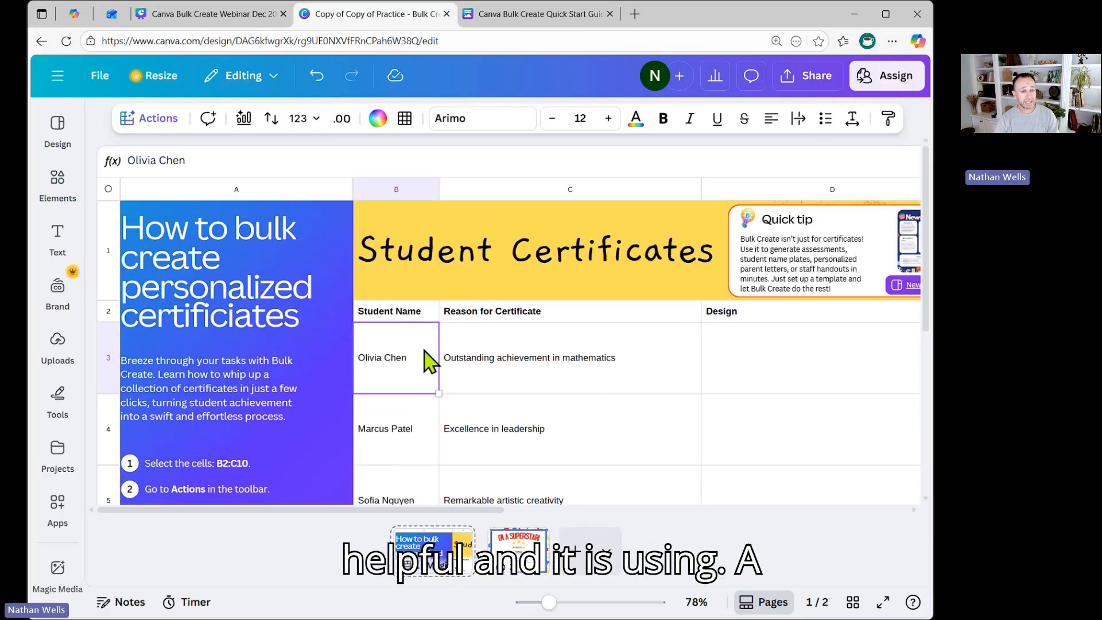
pyautogui.click(512, 551)
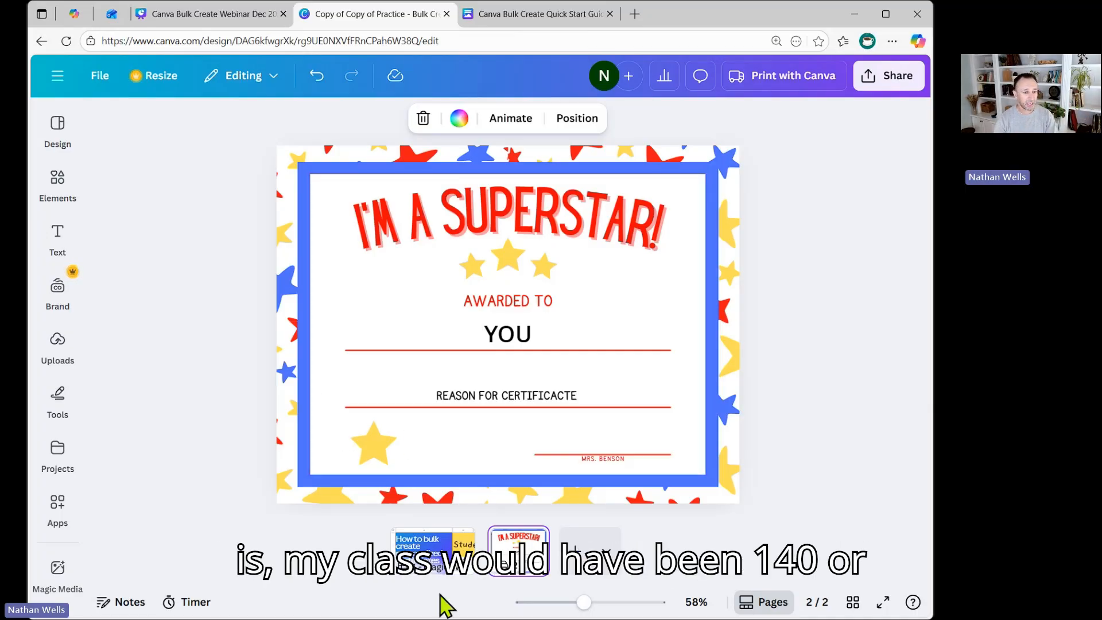
pyautogui.click(439, 545)
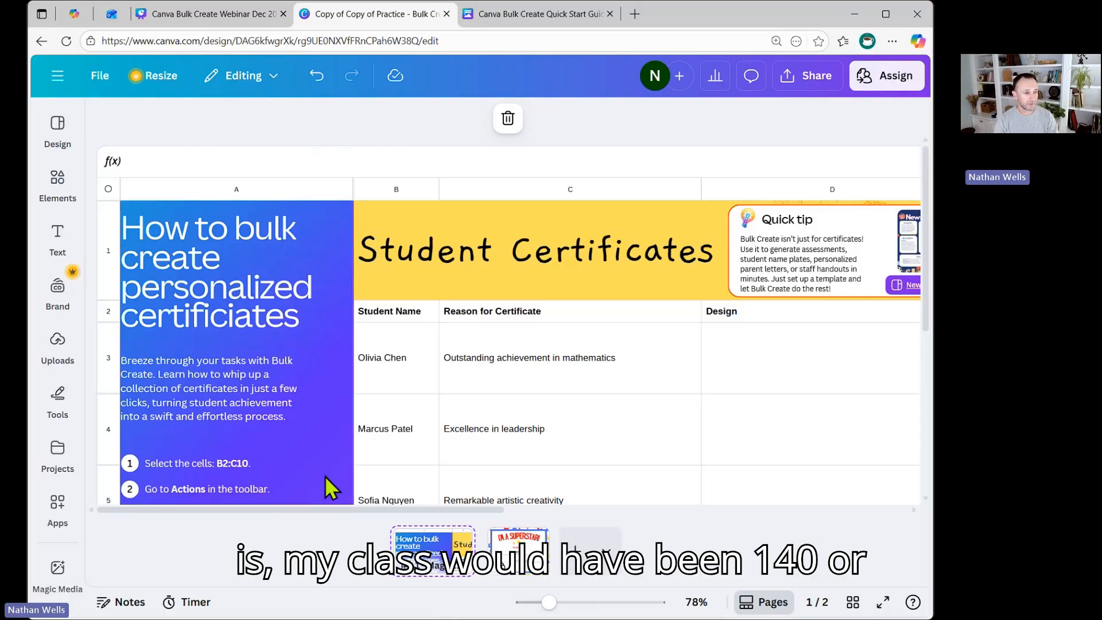
# Step: Read the Bulk Create instructions in column A alongside the student name and reason cells they refer to
pyautogui.scroll(-4, 321, 343)
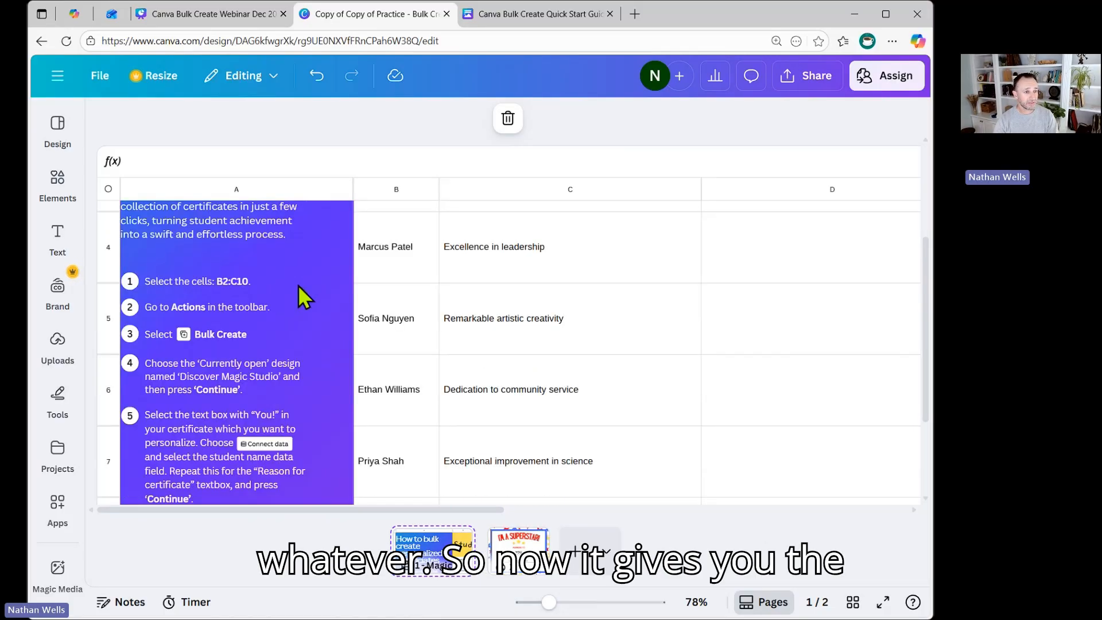
pyautogui.scroll(4, 291, 302)
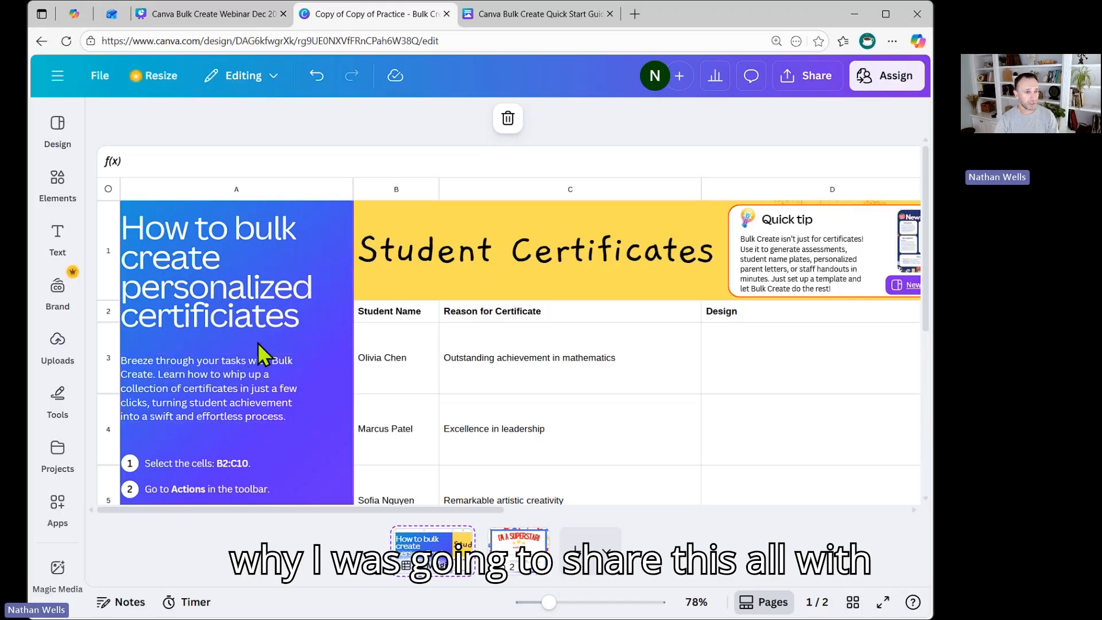
pyautogui.scroll(-3, 264, 339)
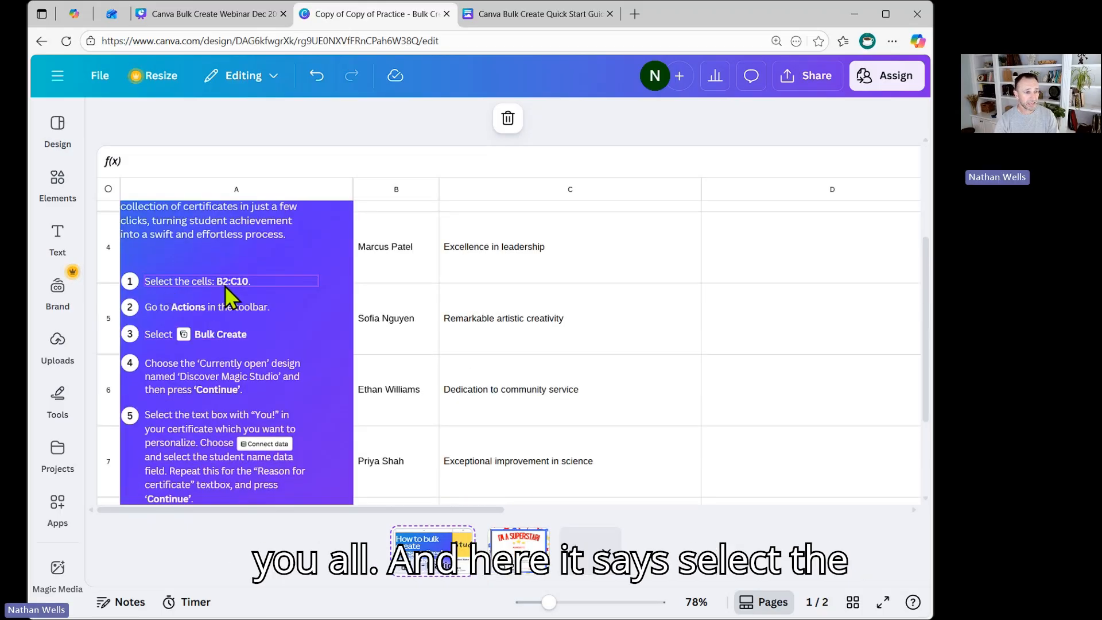
pyautogui.click(445, 326)
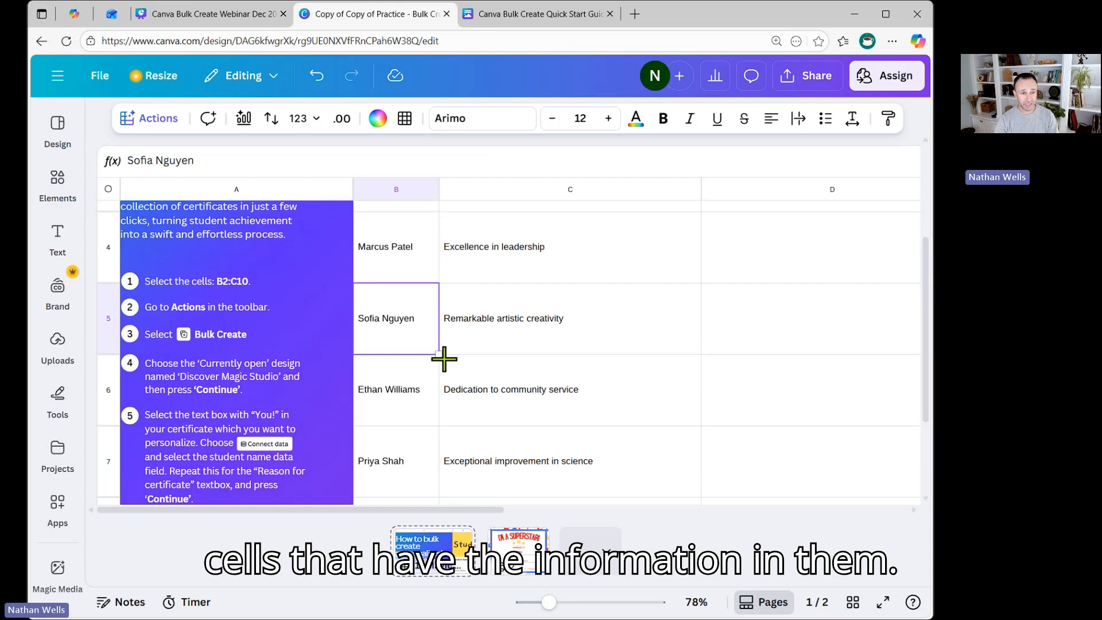
pyautogui.click(484, 396)
pyautogui.click(398, 390)
pyautogui.click(396, 458)
pyautogui.click(532, 466)
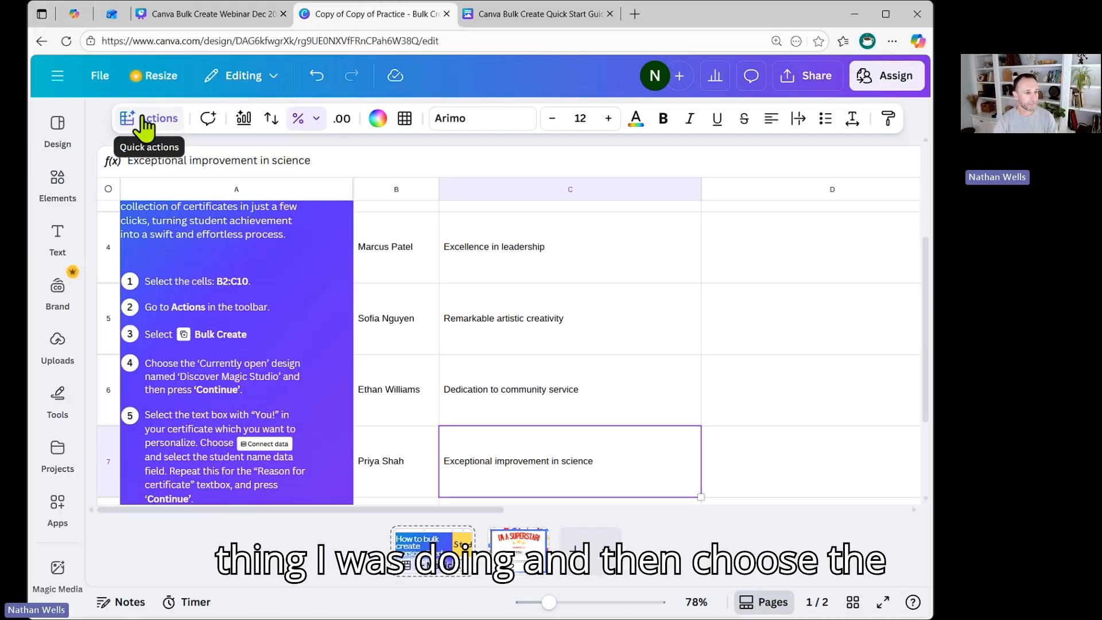
pyautogui.scroll(-3, 217, 379)
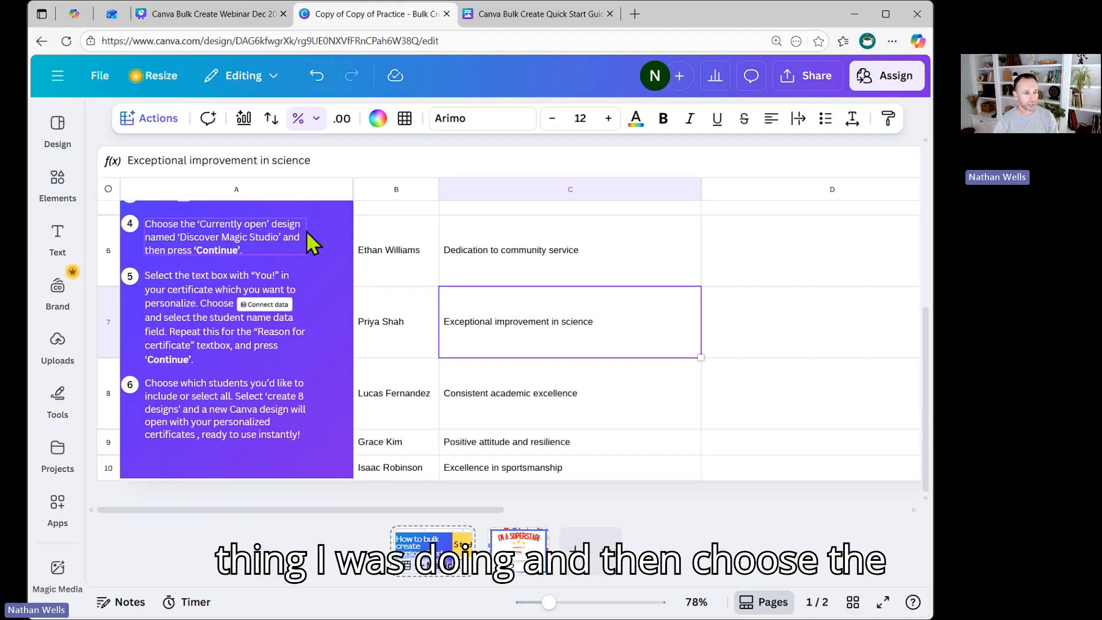
# Step: Check the certificate page against the sheet page, look at the other open designs, and read the remaining Bulk Create instructions
pyautogui.click(534, 542)
pyautogui.click(434, 548)
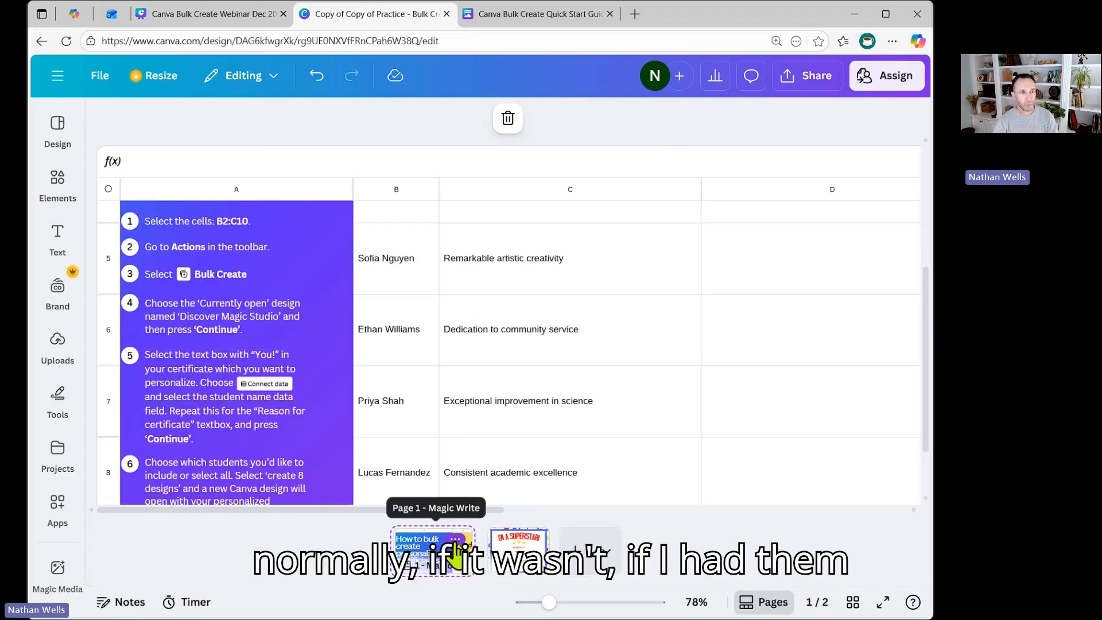
pyautogui.click(465, 17)
pyautogui.click(405, 21)
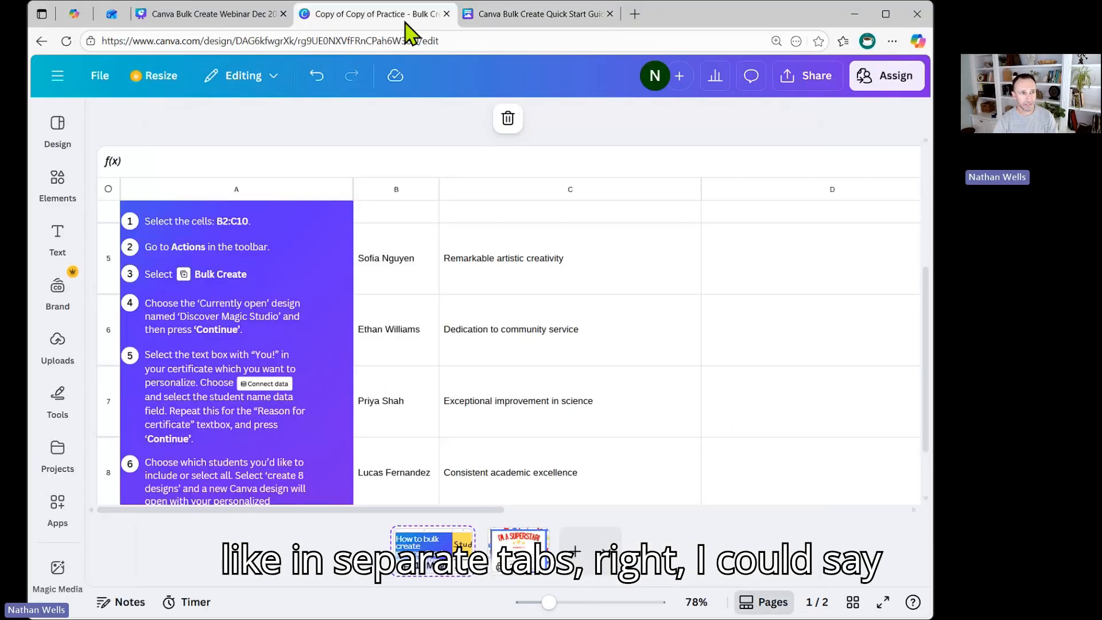
pyautogui.click(236, 20)
pyautogui.click(336, 20)
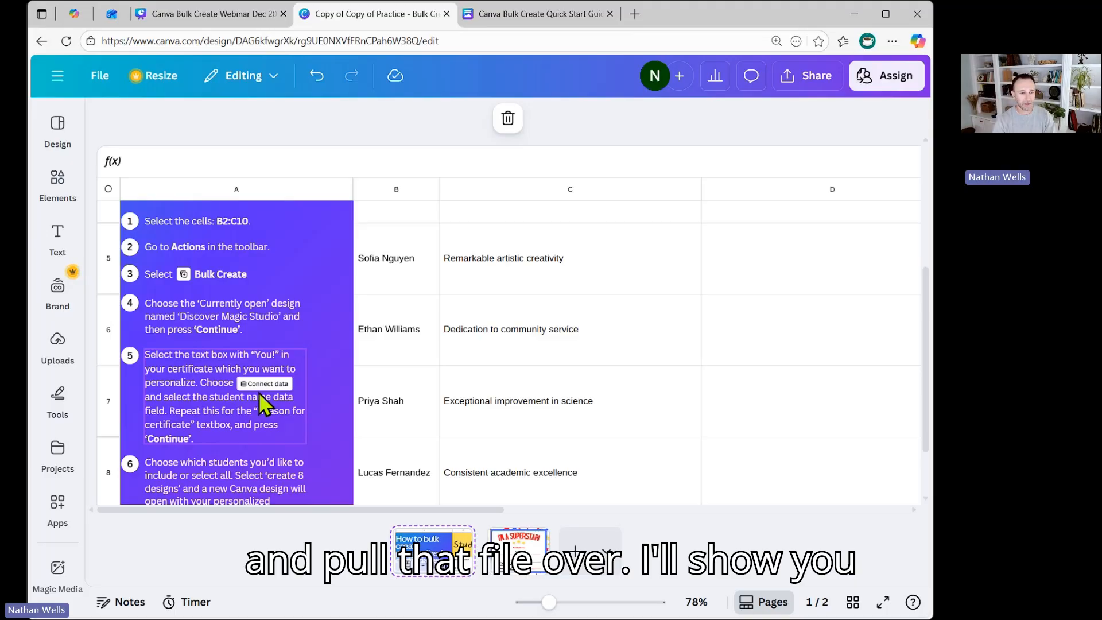
pyautogui.scroll(-2, 267, 396)
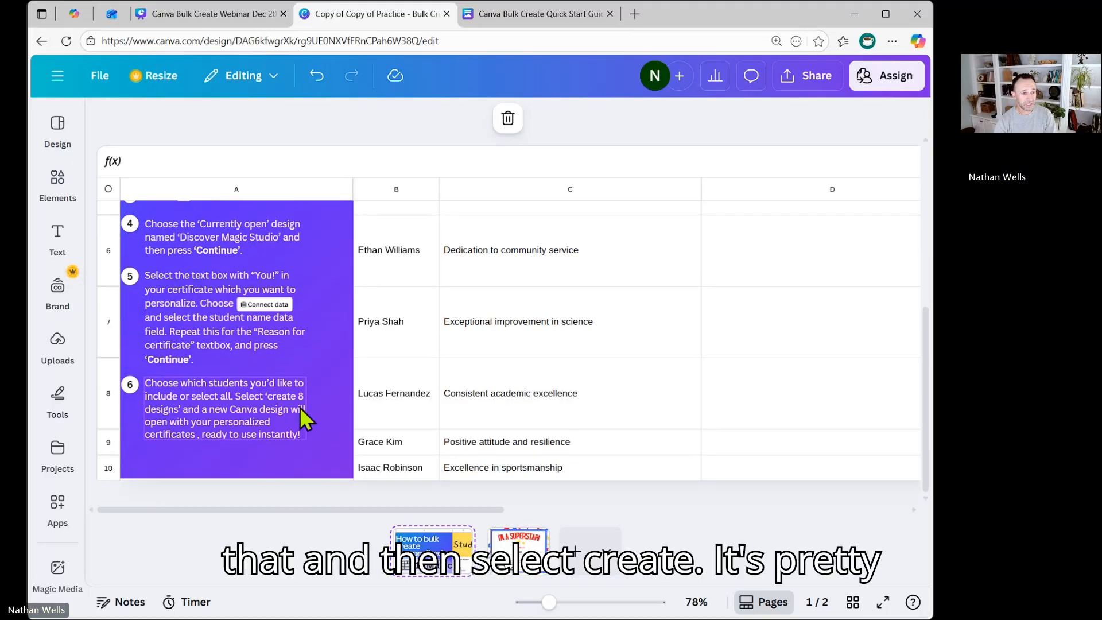
pyautogui.scroll(6, 275, 409)
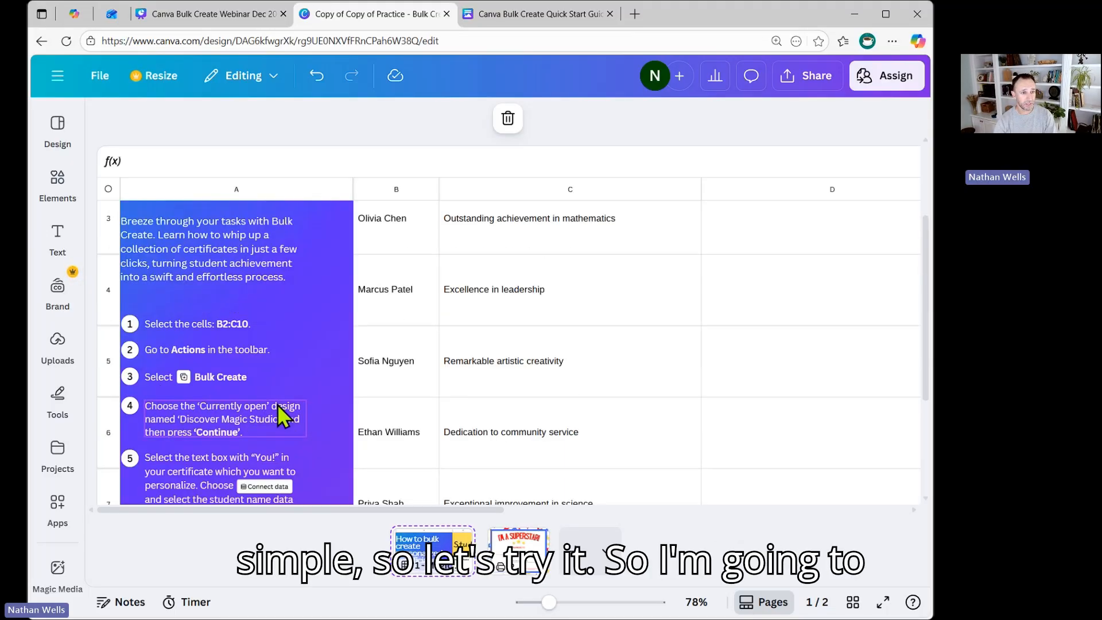
pyautogui.scroll(-3, 279, 403)
pyautogui.scroll(3, 279, 401)
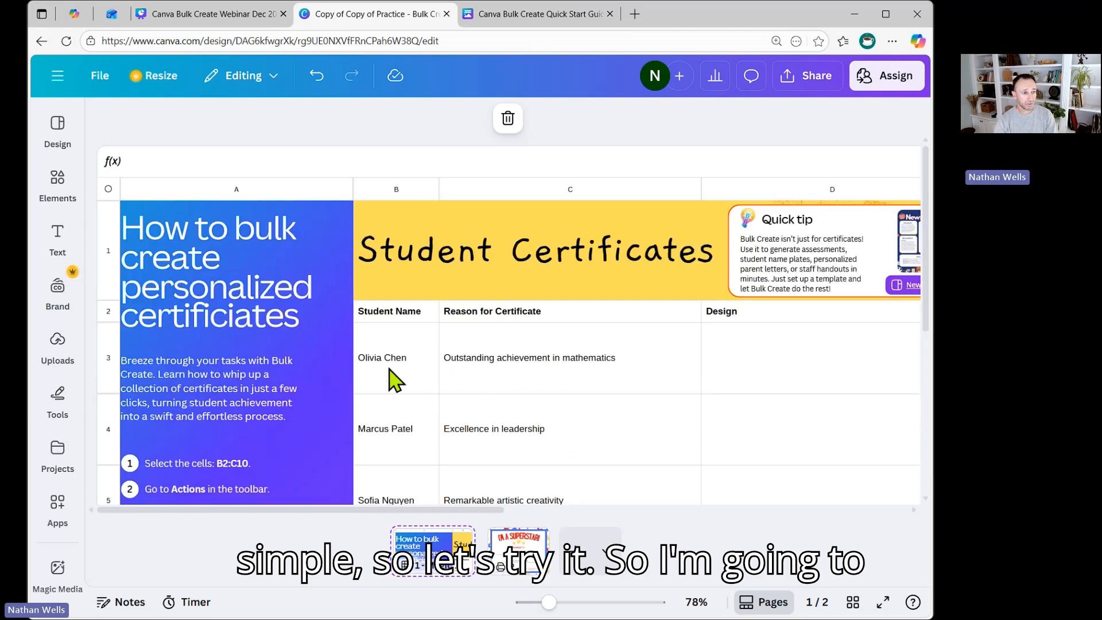
# Step: Compare the Student Name and Reason for Certificate column headers with the matching "YOU" and reason text boxes on the certificate
pyautogui.click(400, 314)
pyautogui.click(413, 351)
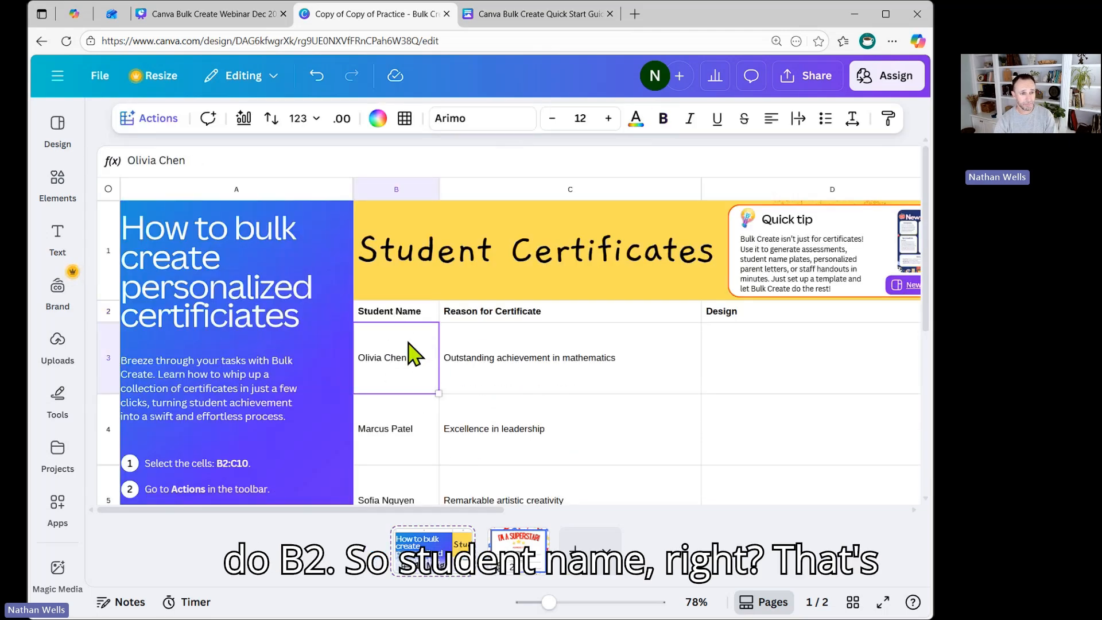
pyautogui.click(402, 315)
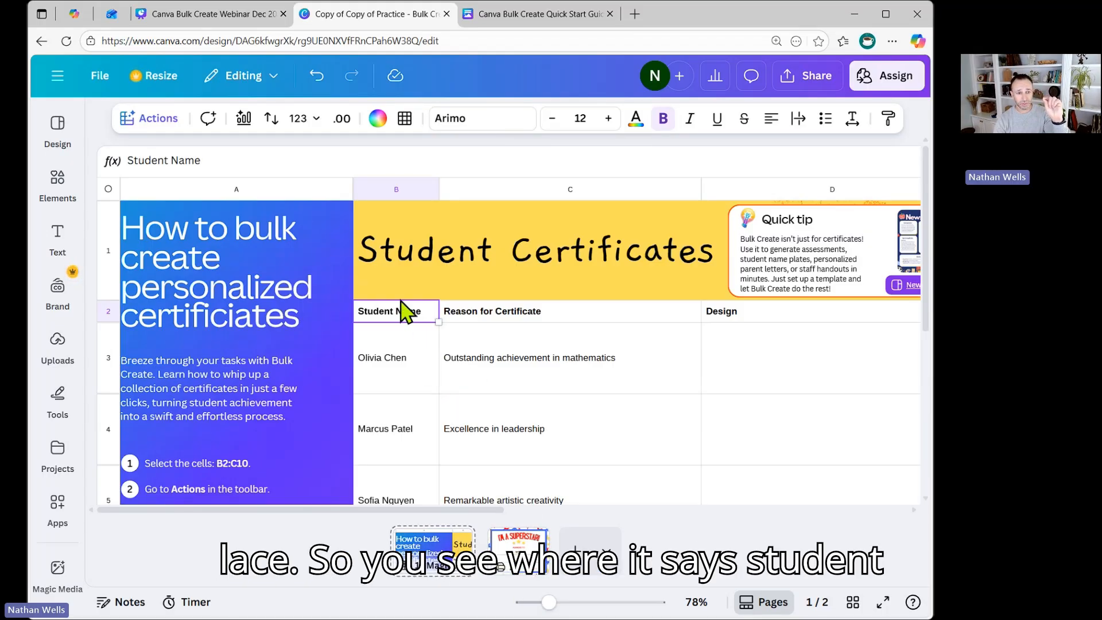
pyautogui.click(525, 559)
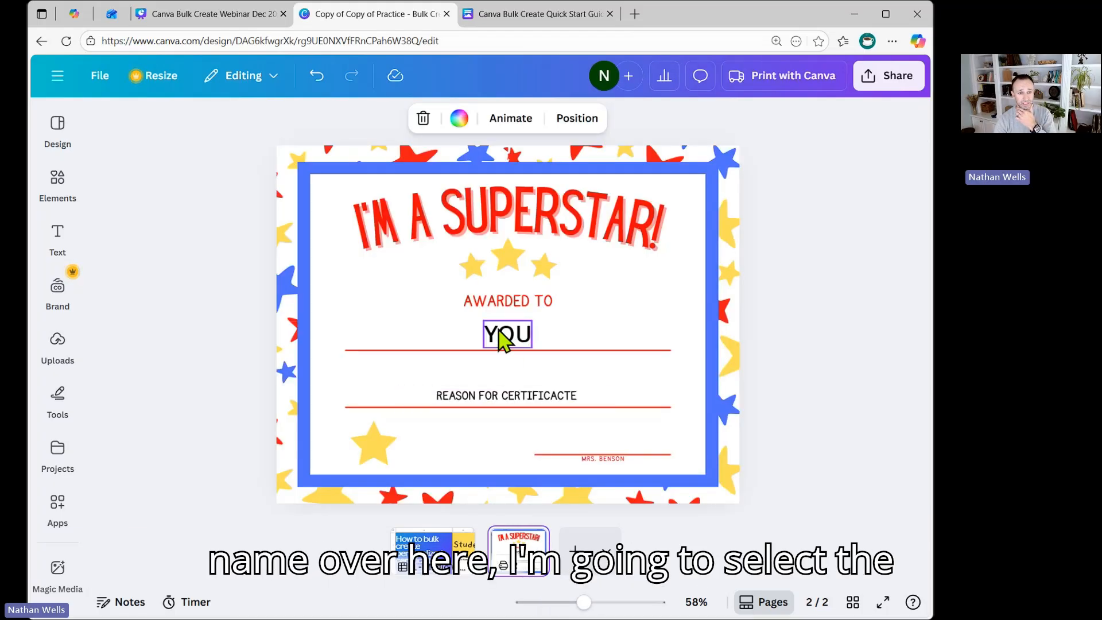
pyautogui.click(523, 337)
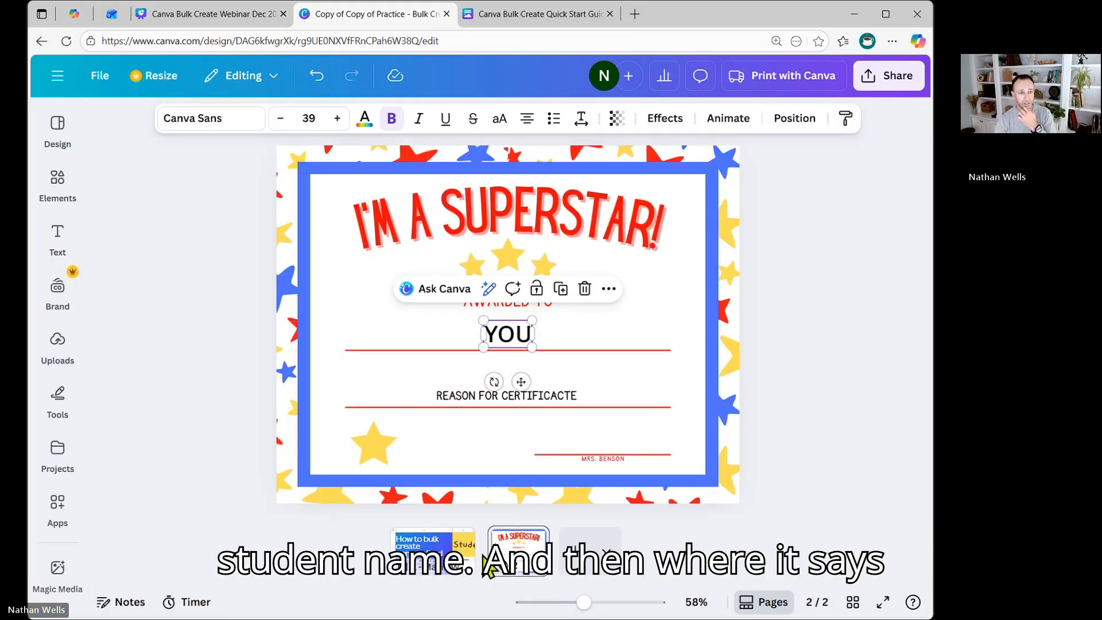
pyautogui.click(439, 549)
pyautogui.click(522, 313)
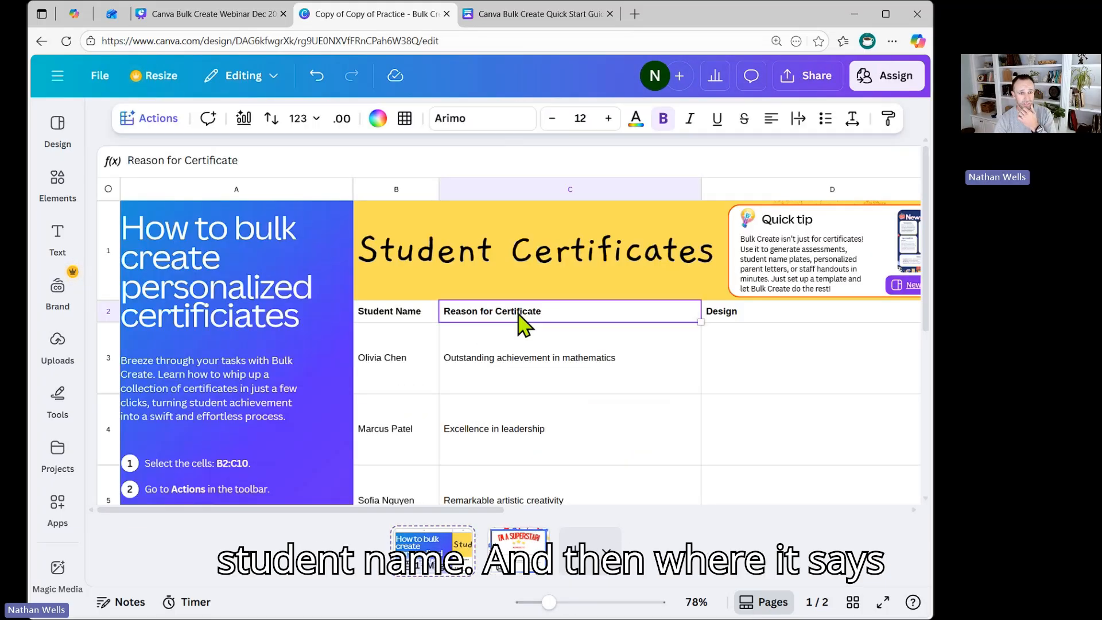
pyautogui.click(520, 554)
pyautogui.click(510, 400)
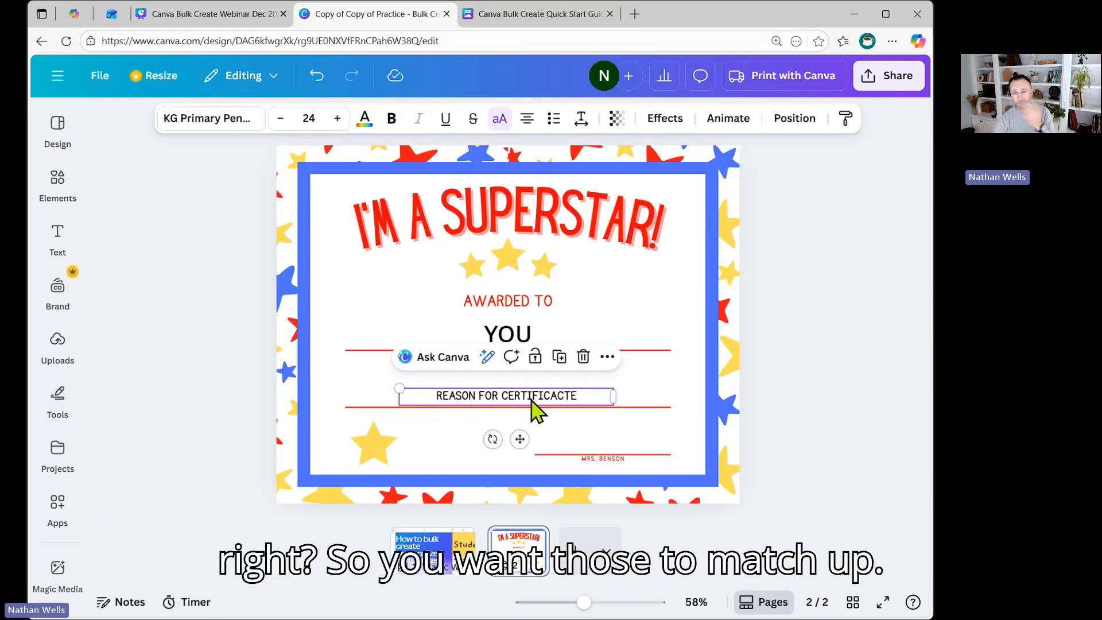
# Step: Select cells B2:C10 with the headers, student names and reasons in the sheet, and start Bulk create with that range
pyautogui.click(452, 540)
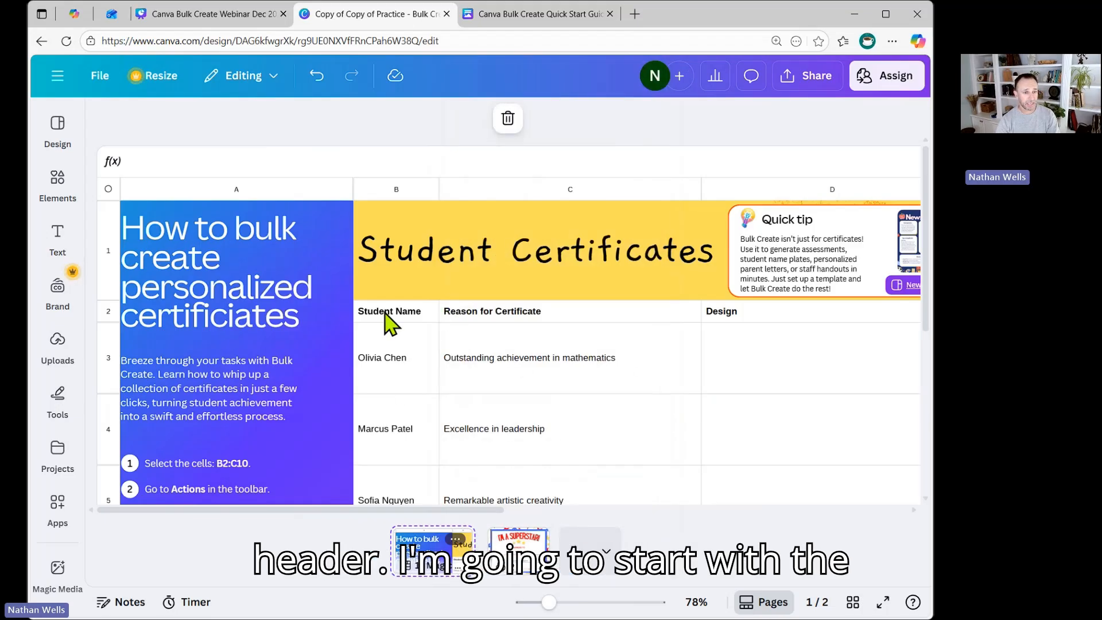
pyautogui.moveTo(390, 325); pyautogui.dragTo(580, 551)
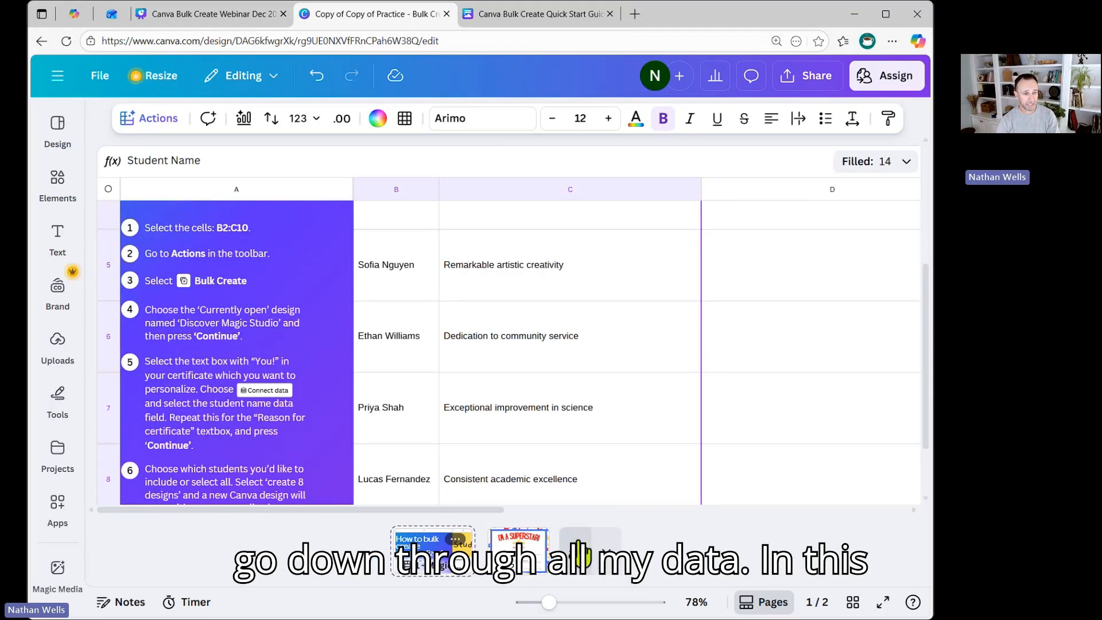
pyautogui.scroll(-2, 597, 494)
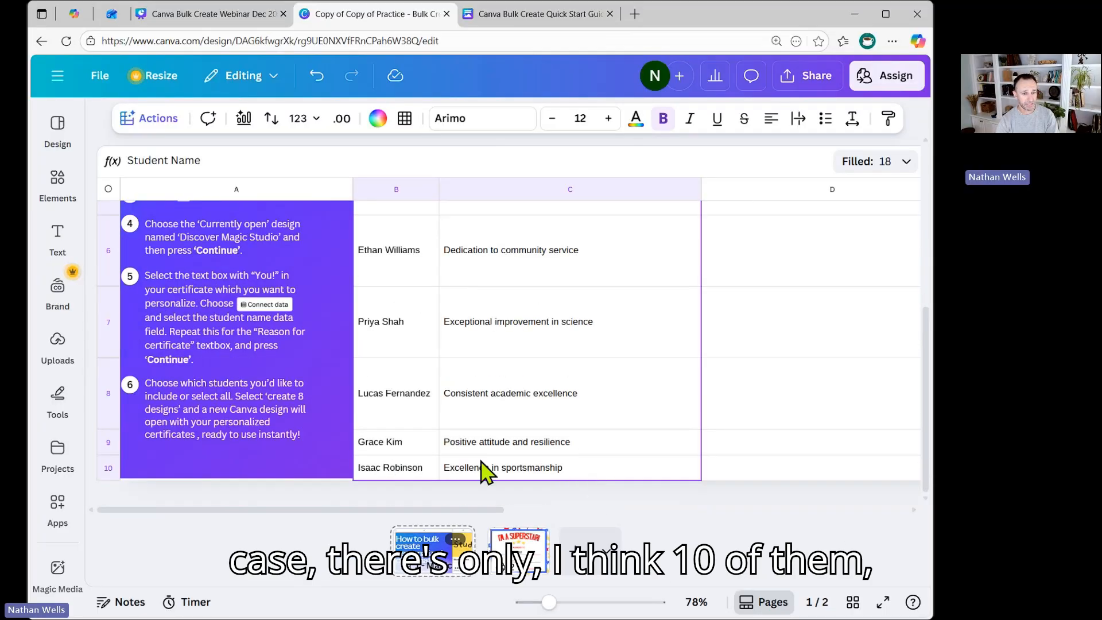
pyautogui.click(154, 118)
pyautogui.scroll(-3, 230, 276)
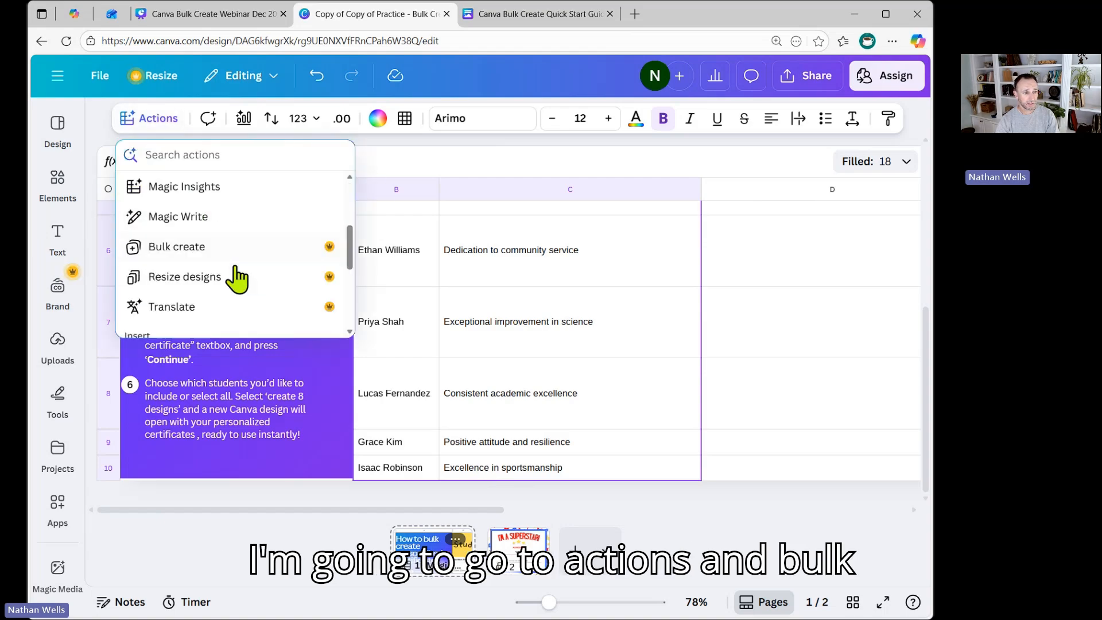
pyautogui.click(192, 227)
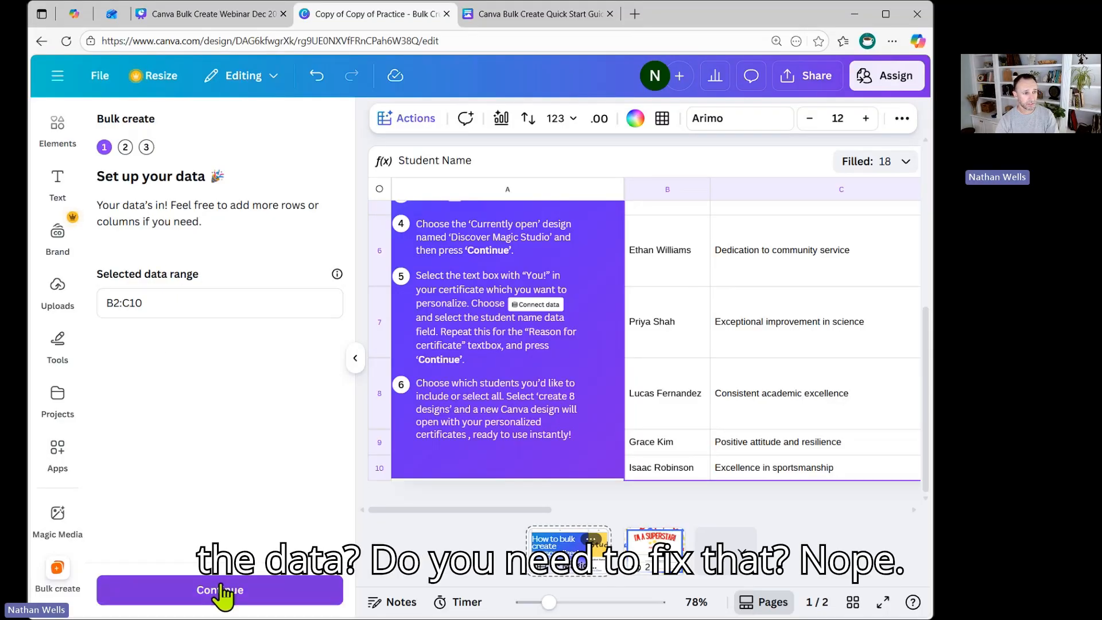
# Step: Use the current design as the template for the B2:C10 data and connect its "YOU" text box to the Student Name field
pyautogui.click(221, 591)
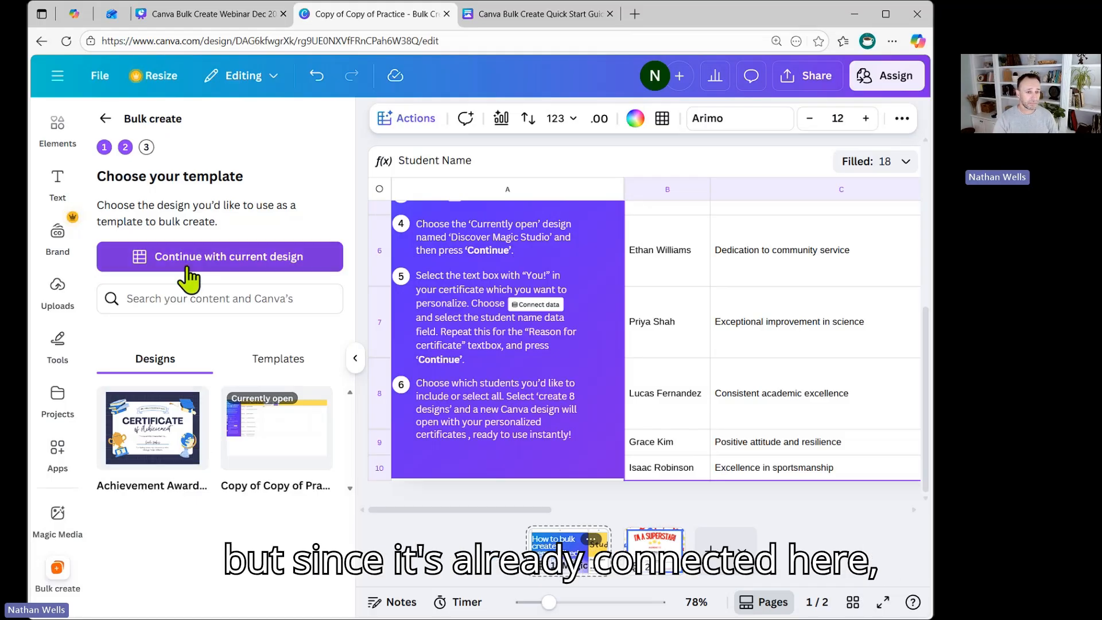
pyautogui.click(220, 263)
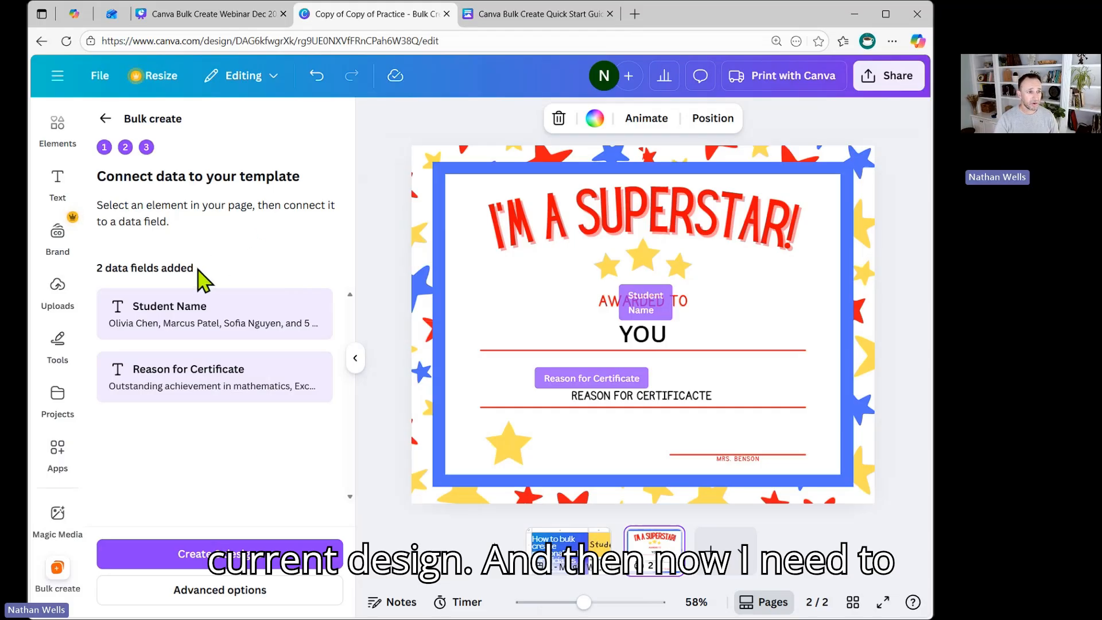
pyautogui.click(636, 343)
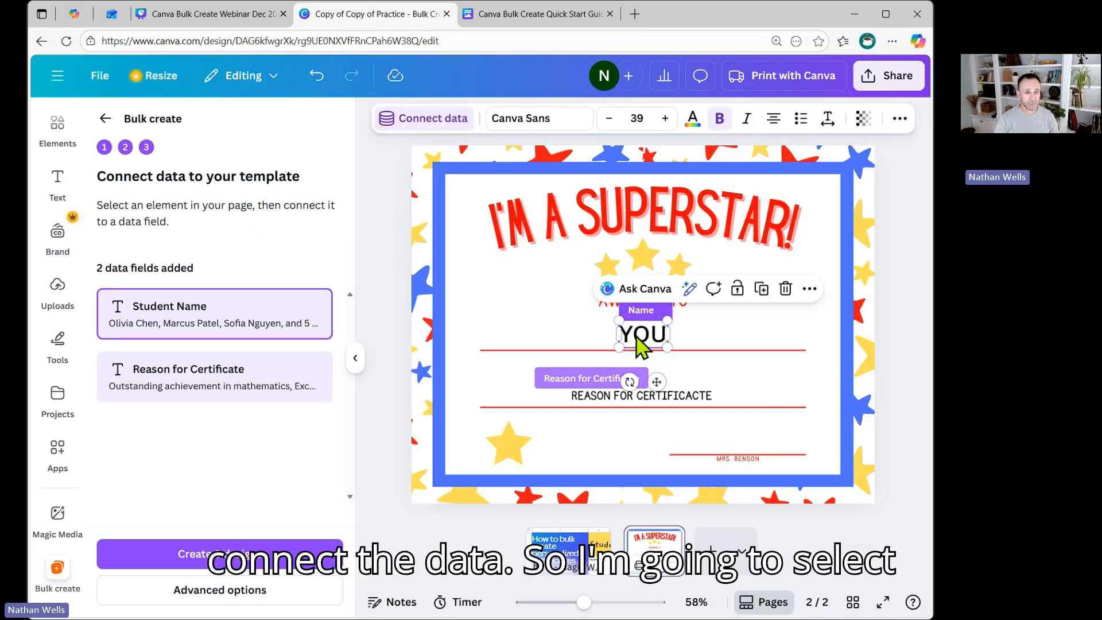
pyautogui.click(415, 119)
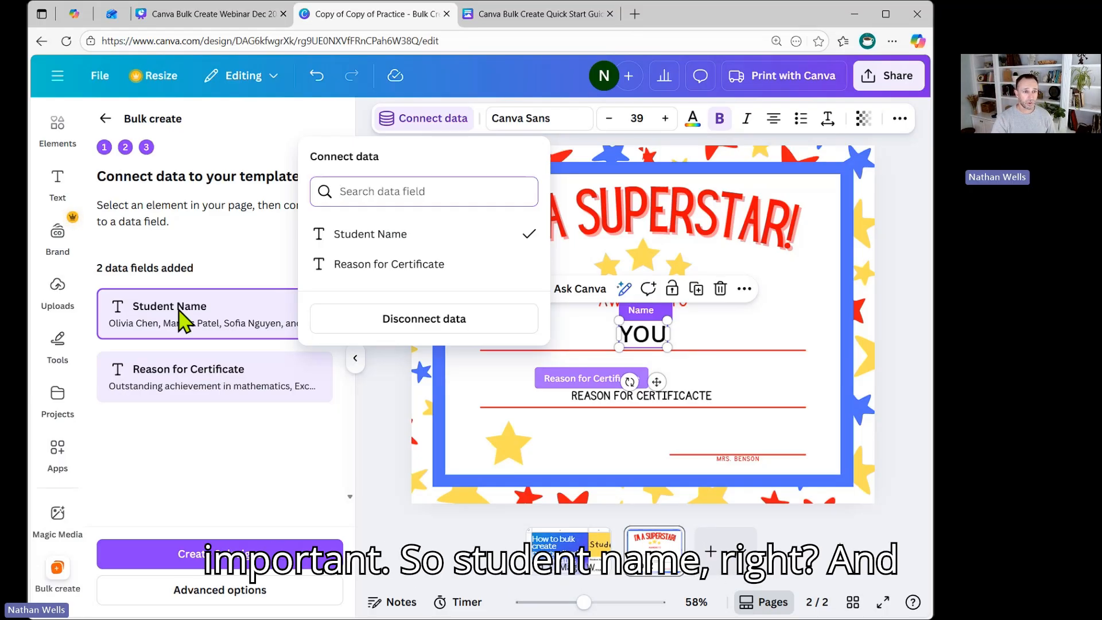
pyautogui.click(376, 236)
# Step: Disconnect the data field from the reason text box on the certificate
pyautogui.click(591, 402)
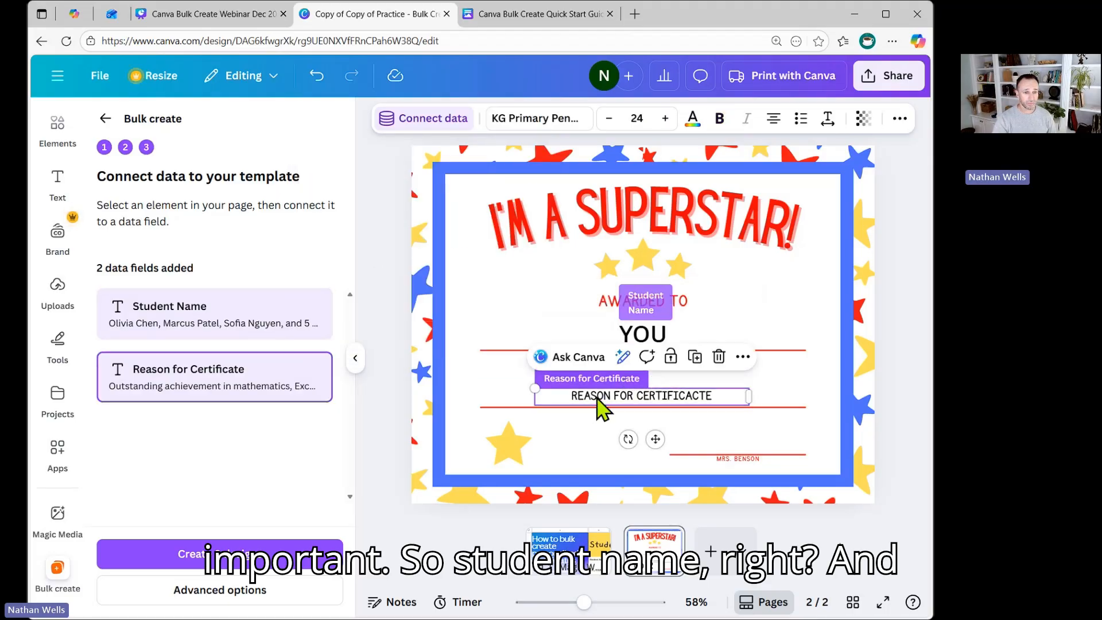
pyautogui.click(436, 119)
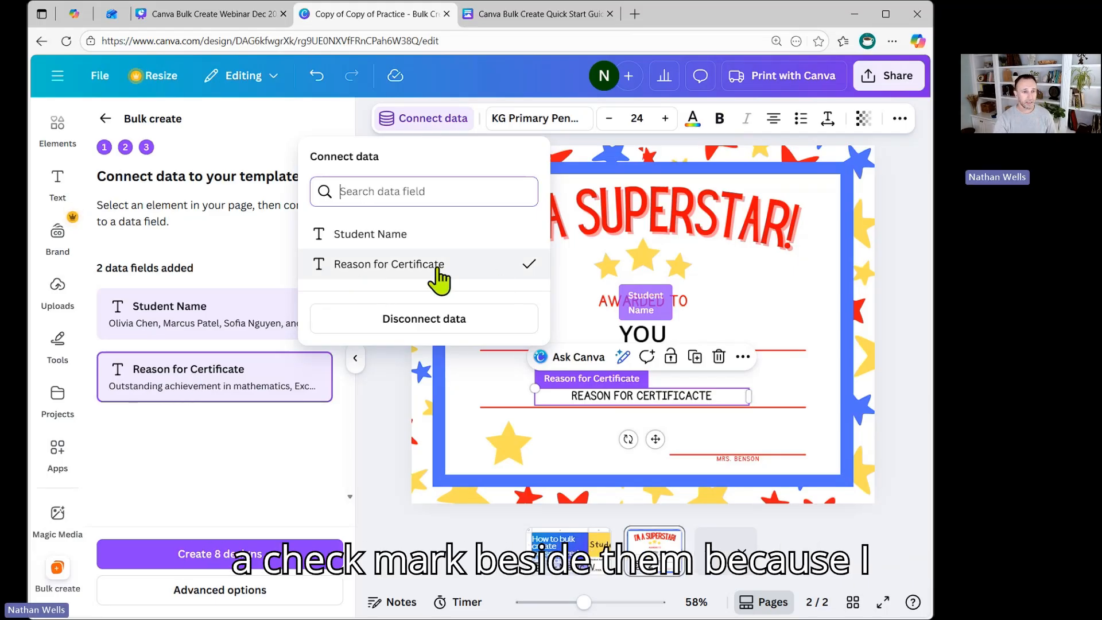
pyautogui.click(424, 319)
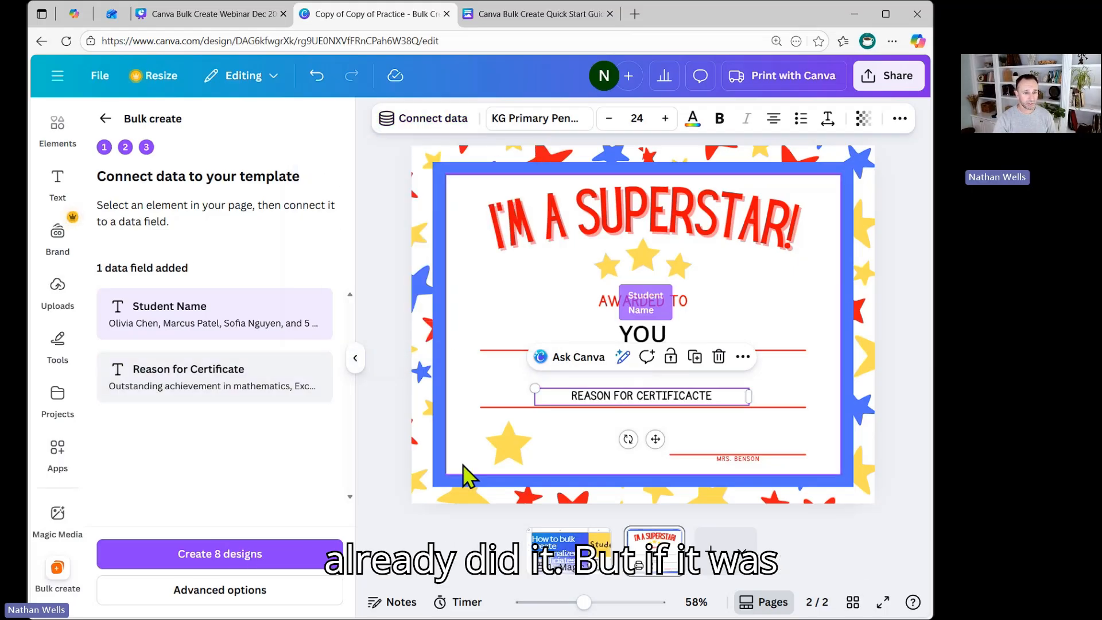
pyautogui.click(402, 484)
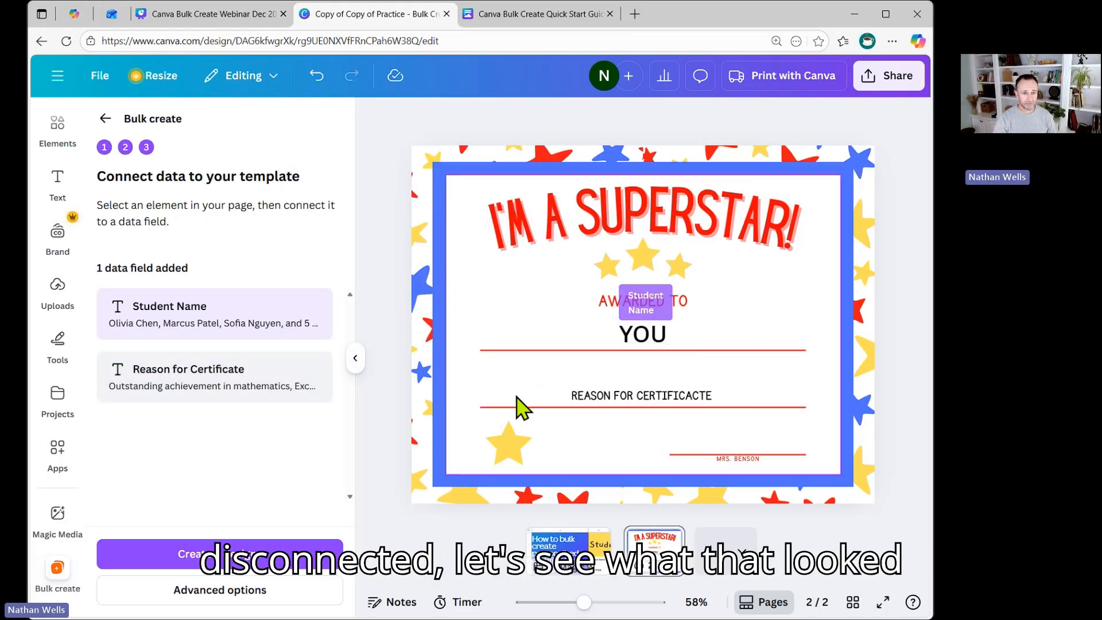
# Step: Connect the certificate's reason text box to the Reason for Certificate field and create the 8 designs
pyautogui.click(594, 404)
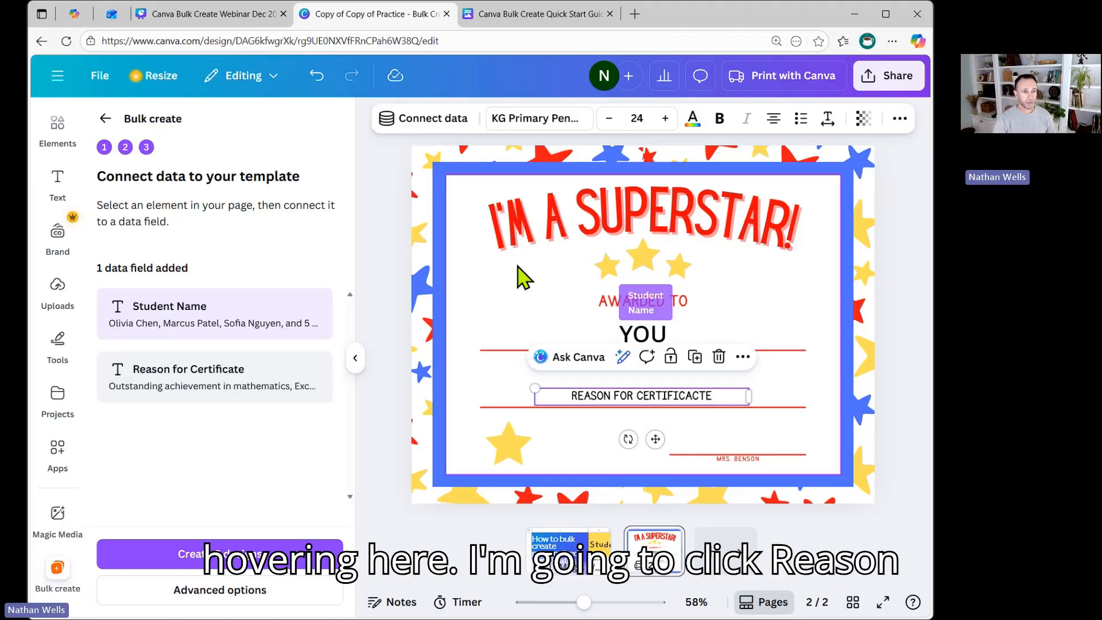
pyautogui.click(428, 119)
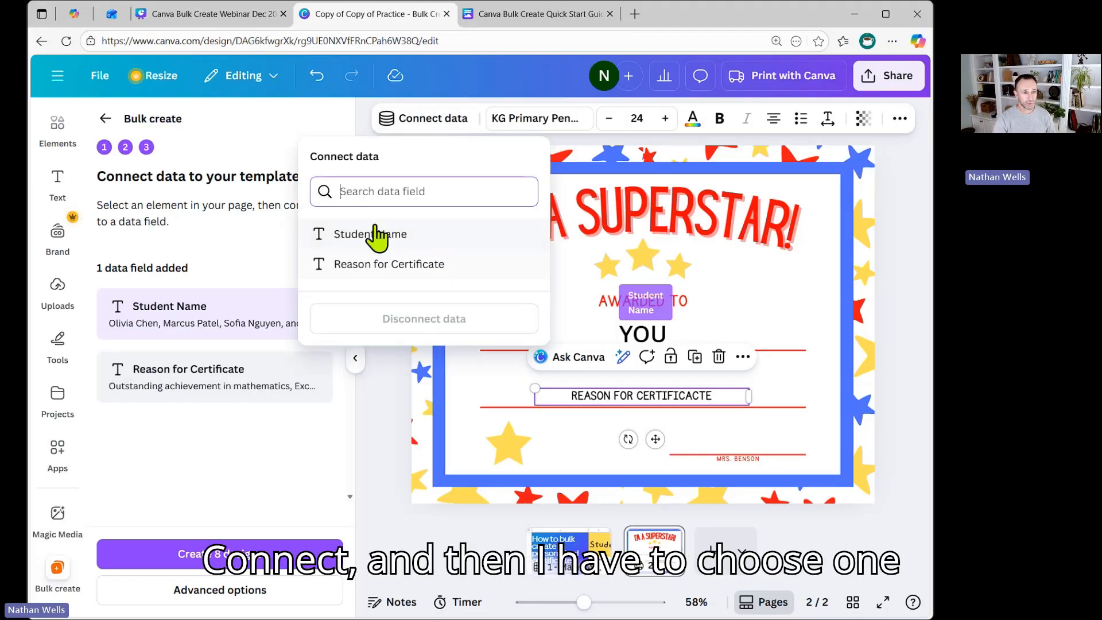
pyautogui.click(376, 263)
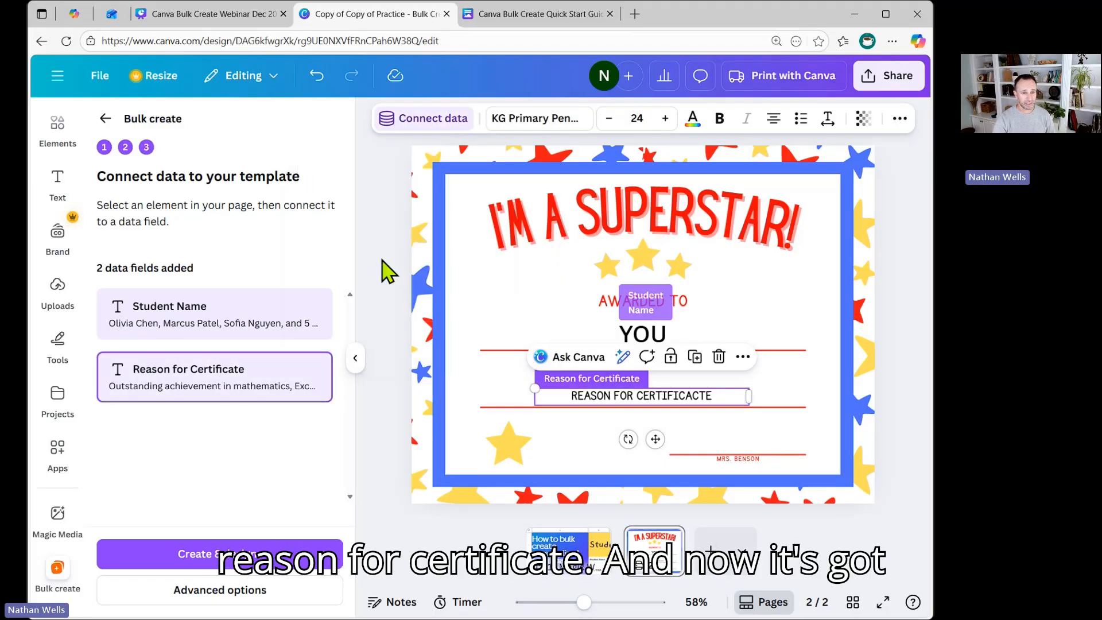
pyautogui.click(393, 470)
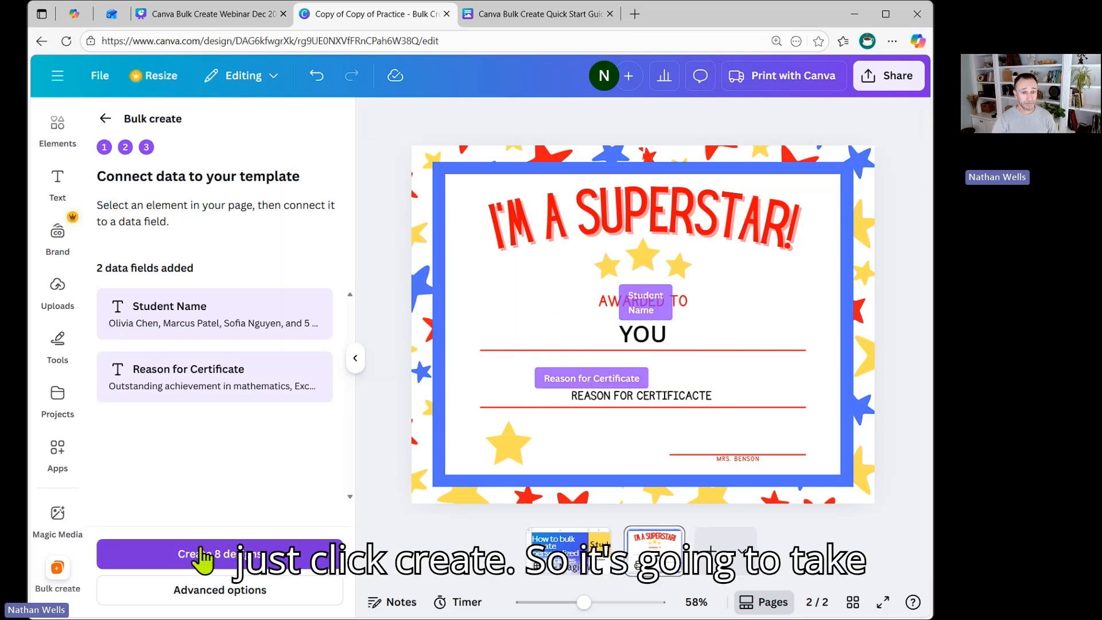
pyautogui.click(229, 554)
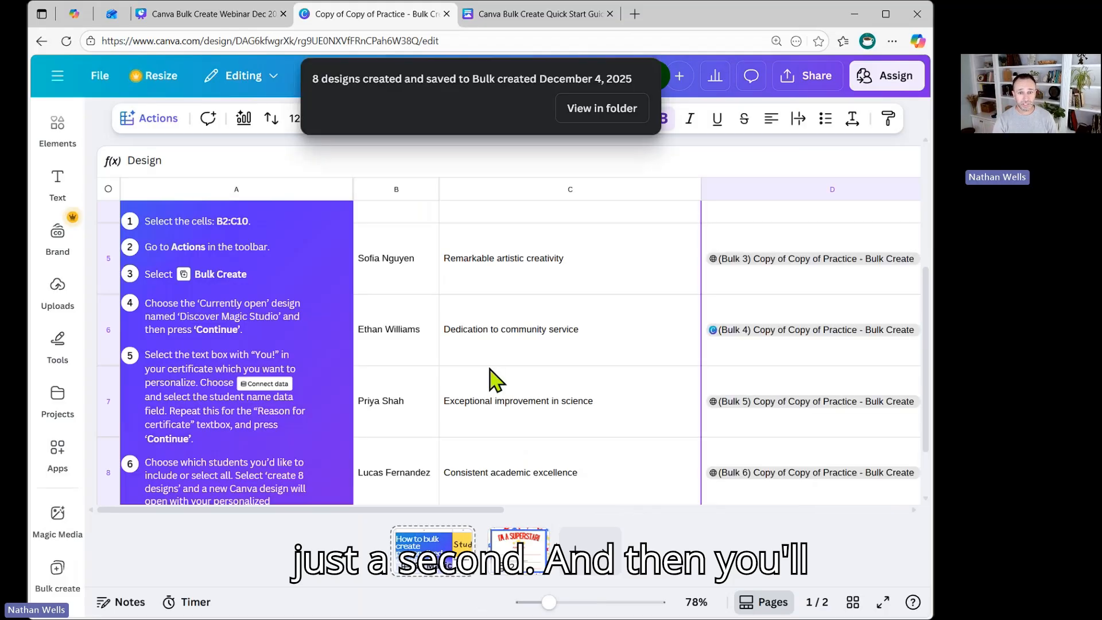
# Step: Review the certificate links in the sheet's Design column and preview the (Bulk 3) certificate against its row
pyautogui.scroll(3, 826, 322)
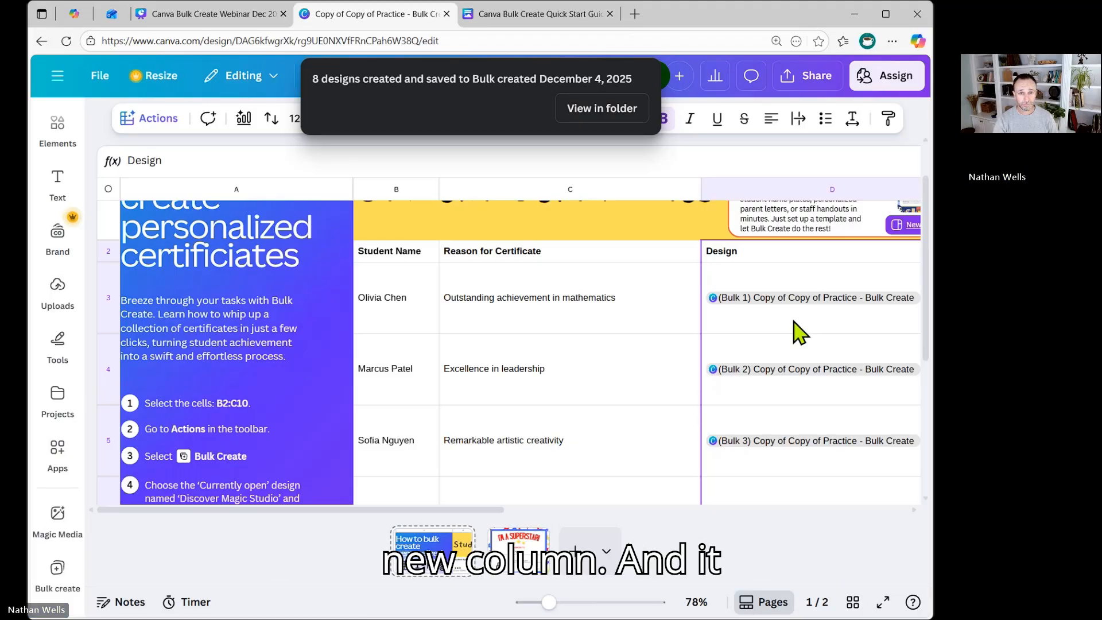
pyautogui.scroll(-5, 795, 330)
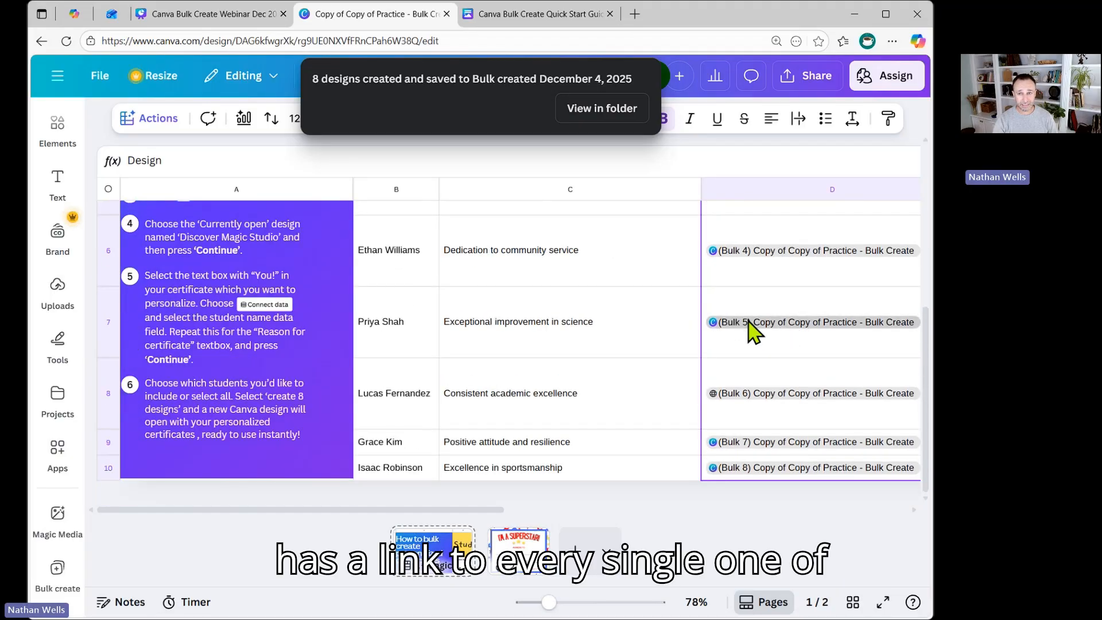
pyautogui.click(750, 326)
pyautogui.click(775, 255)
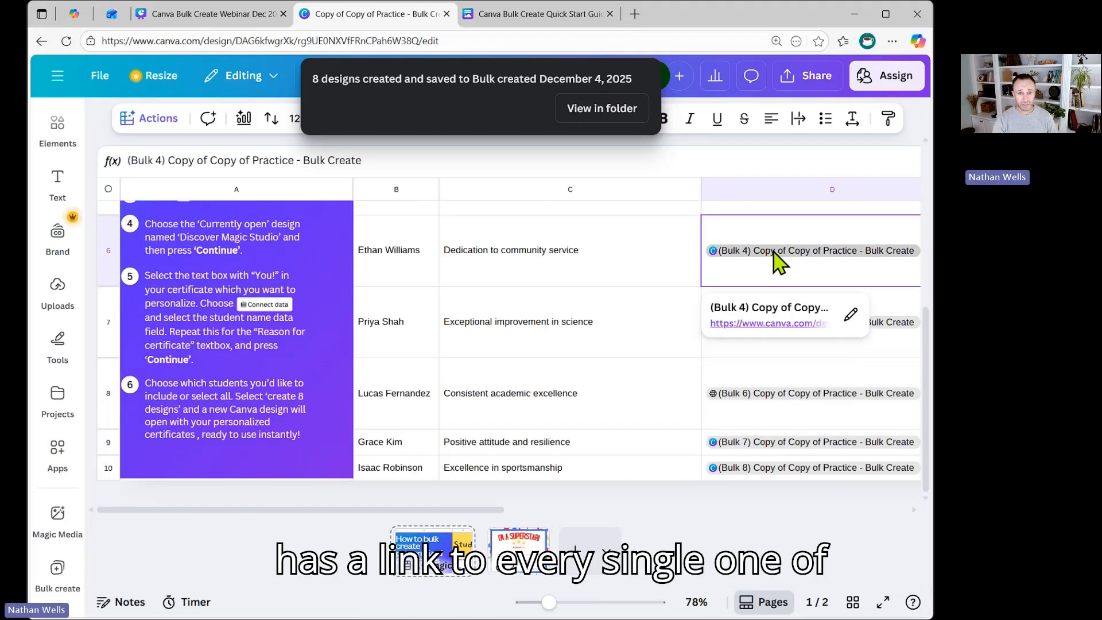
pyautogui.scroll(3, 813, 333)
pyautogui.click(794, 368)
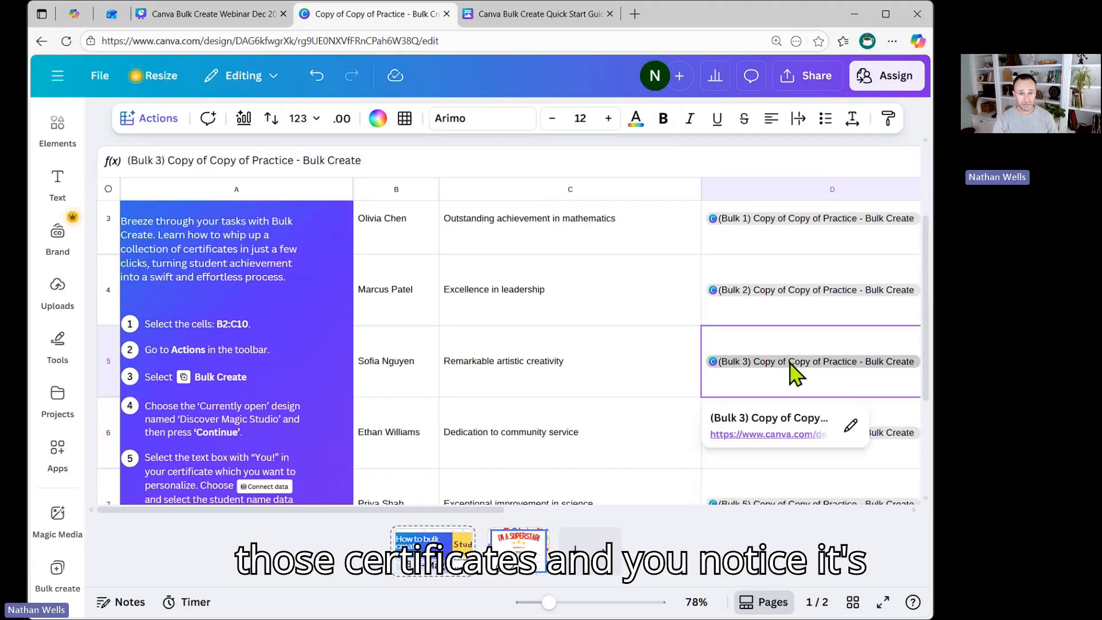
pyautogui.scroll(-3, 800, 369)
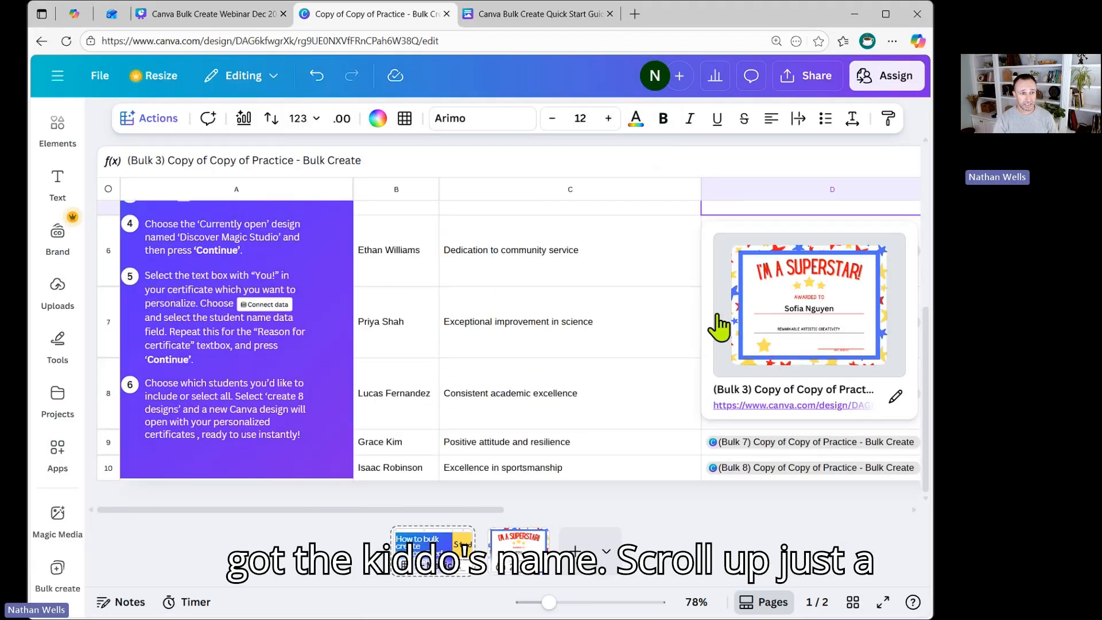
pyautogui.scroll(1, 482, 281)
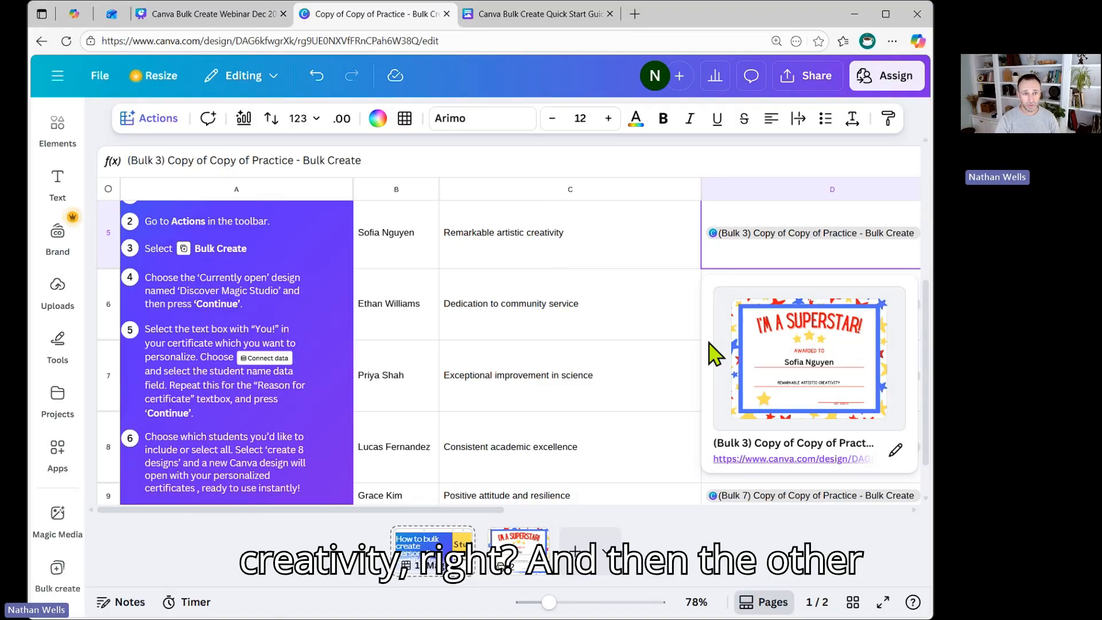
pyautogui.scroll(5, 657, 379)
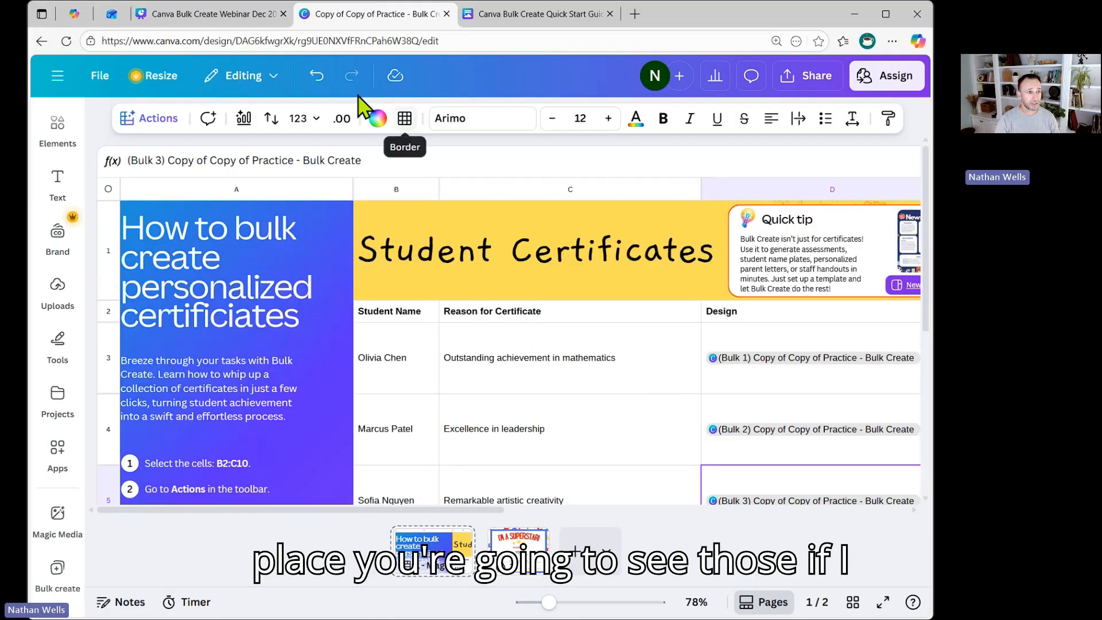
# Step: Go to the Canva home page and look over the generated certificates among the recent designs
pyautogui.click(167, 16)
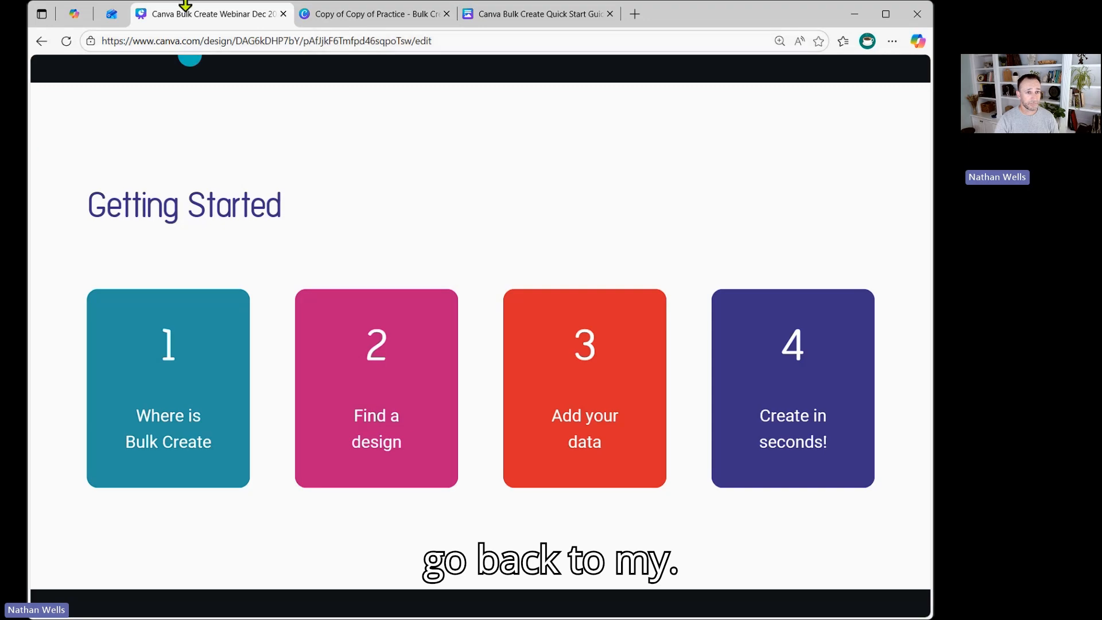
pyautogui.click(498, 15)
pyautogui.click(377, 16)
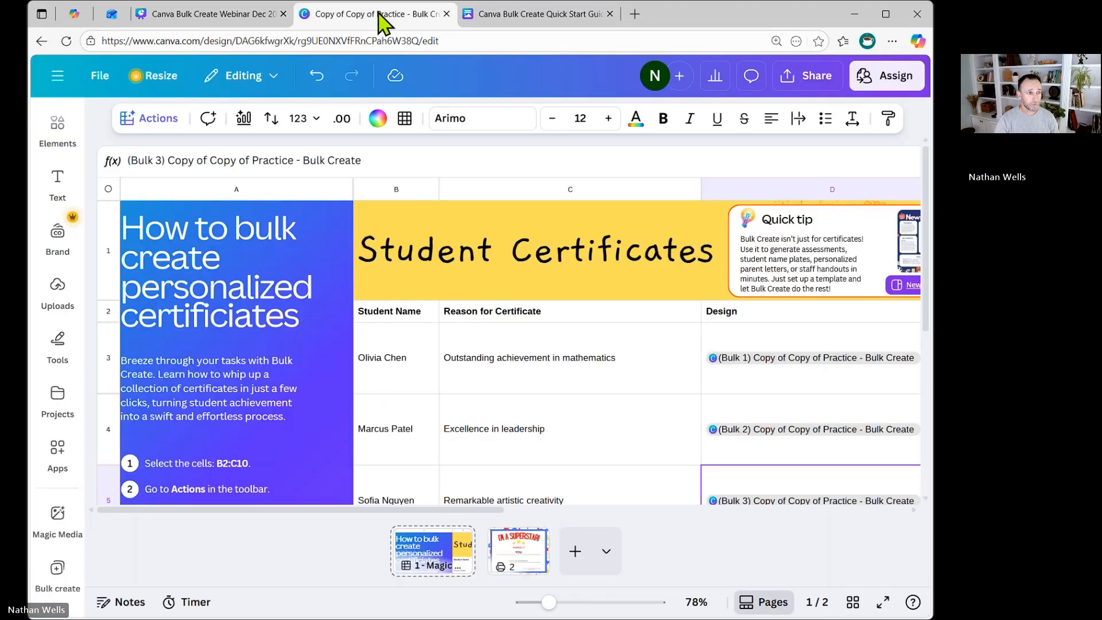
pyautogui.click(57, 76)
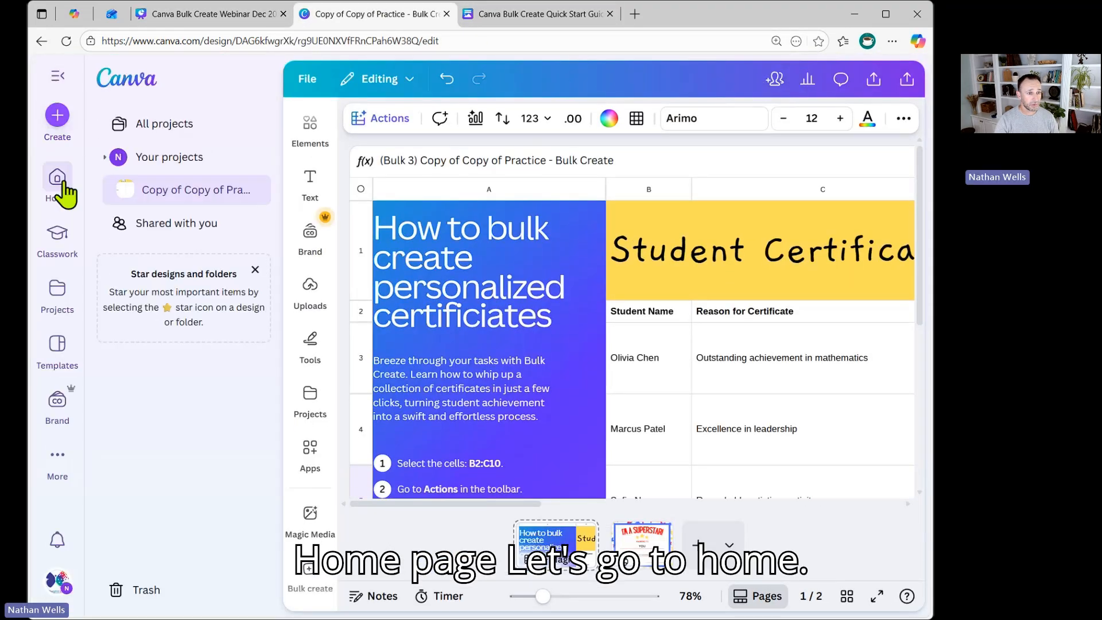
pyautogui.click(64, 192)
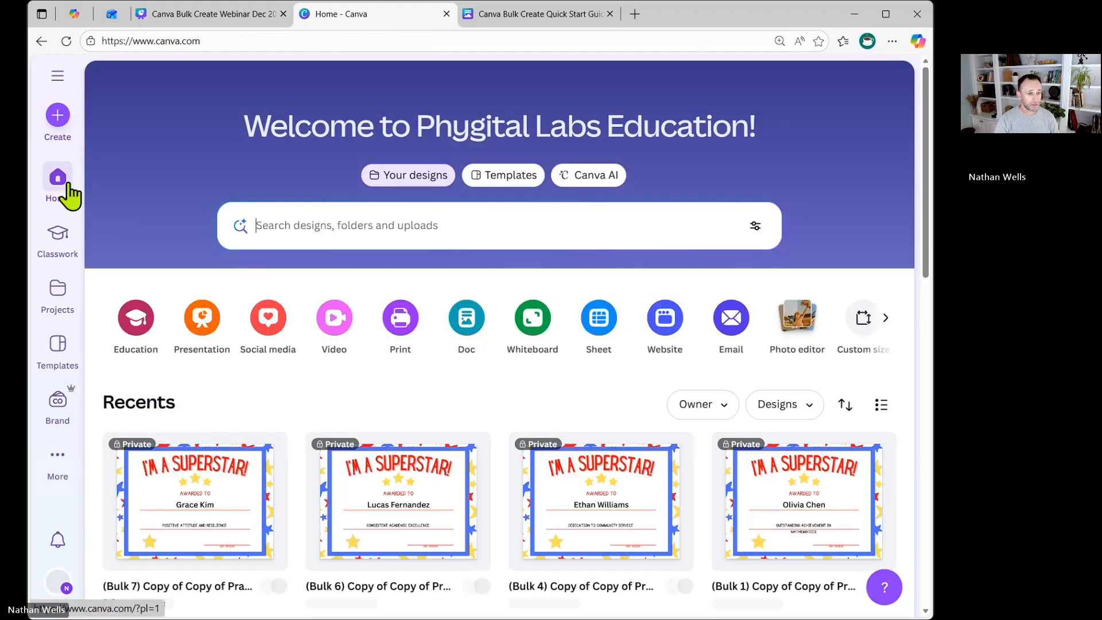
pyautogui.scroll(-3, 217, 264)
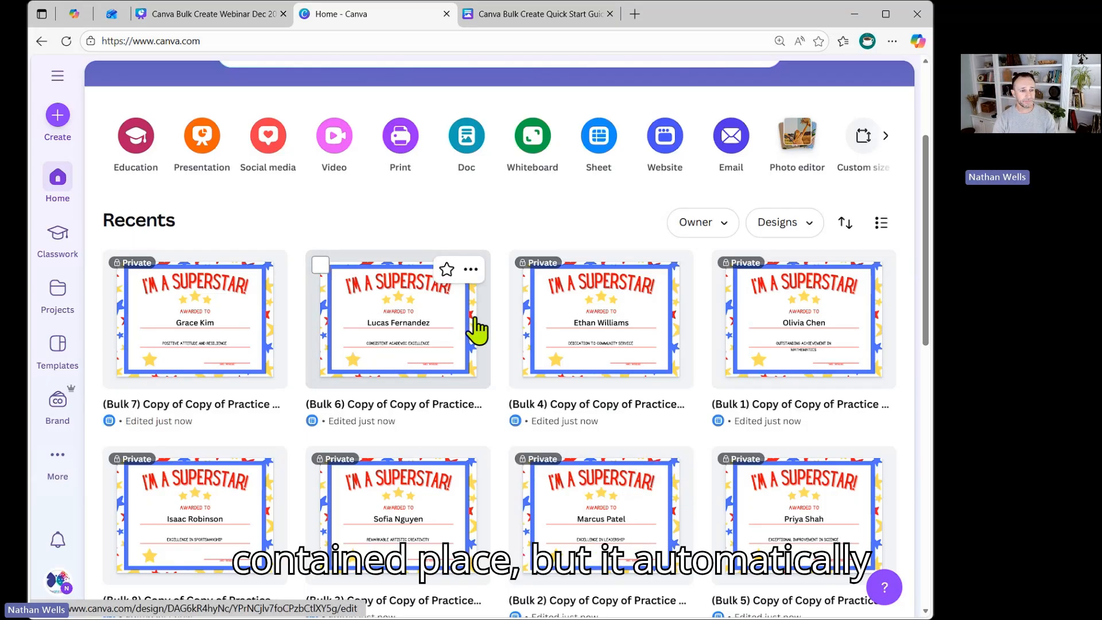
pyautogui.scroll(-3, 522, 389)
pyautogui.scroll(3, 522, 389)
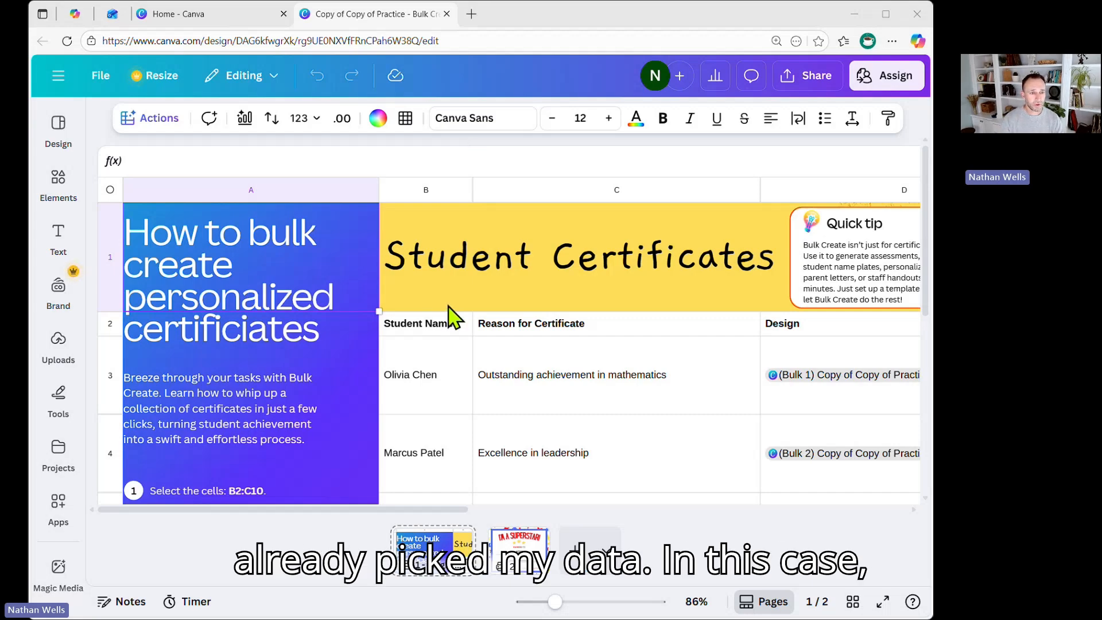
# Step: Compare the sheet's student data and Design column links with the individual certificates listed on the home page
pyautogui.moveTo(450, 319); pyautogui.dragTo(591, 431)
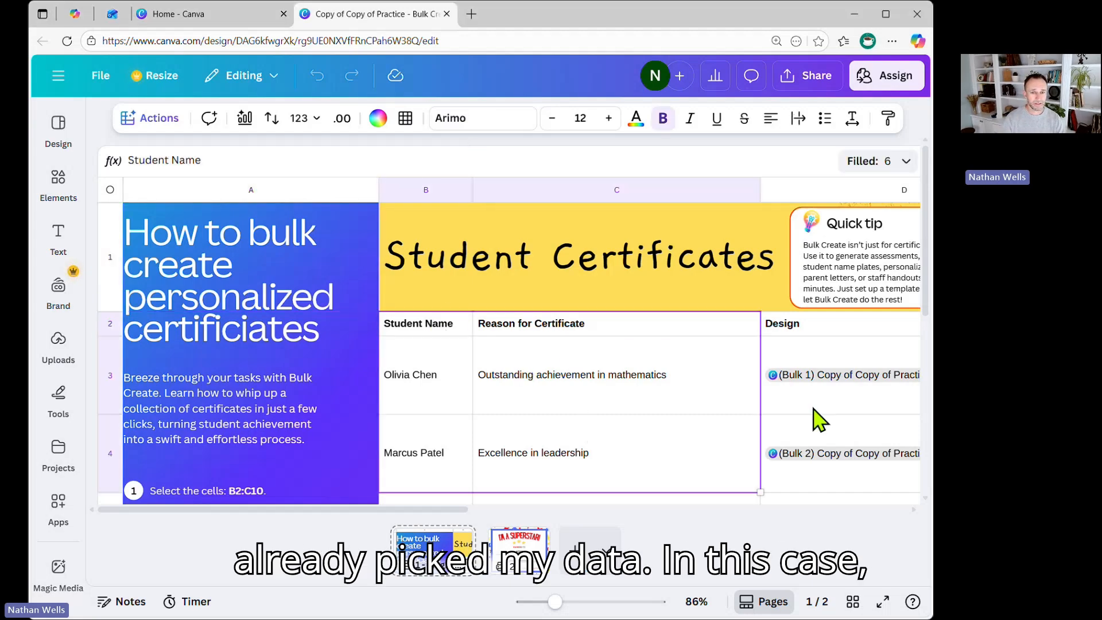
pyautogui.click(858, 394)
pyautogui.scroll(-2, 858, 359)
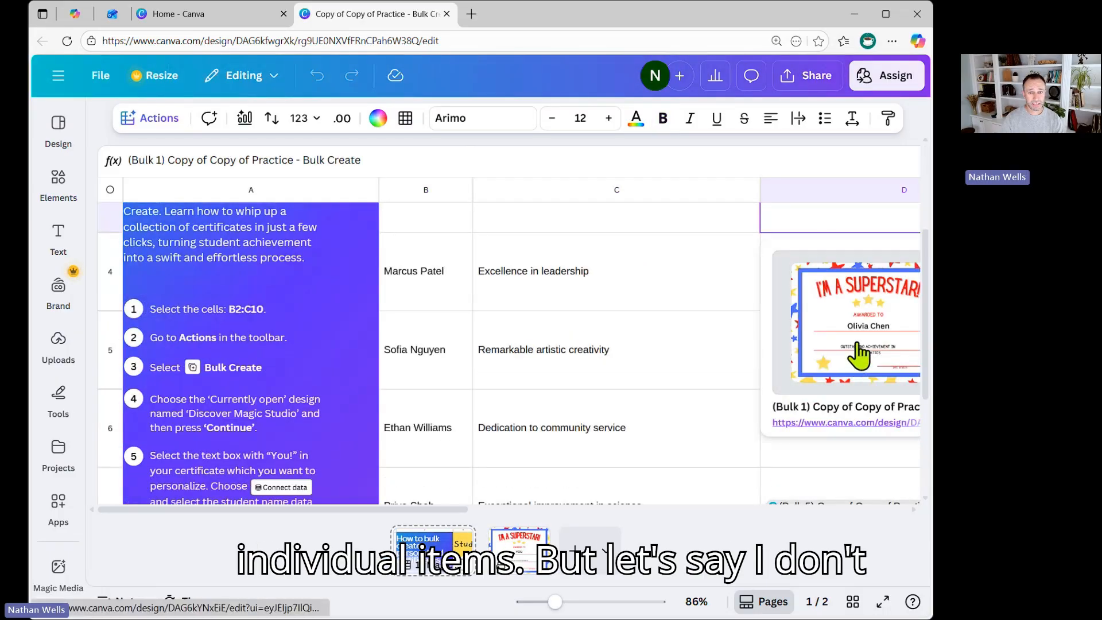
pyautogui.scroll(5, 861, 352)
pyautogui.click(675, 166)
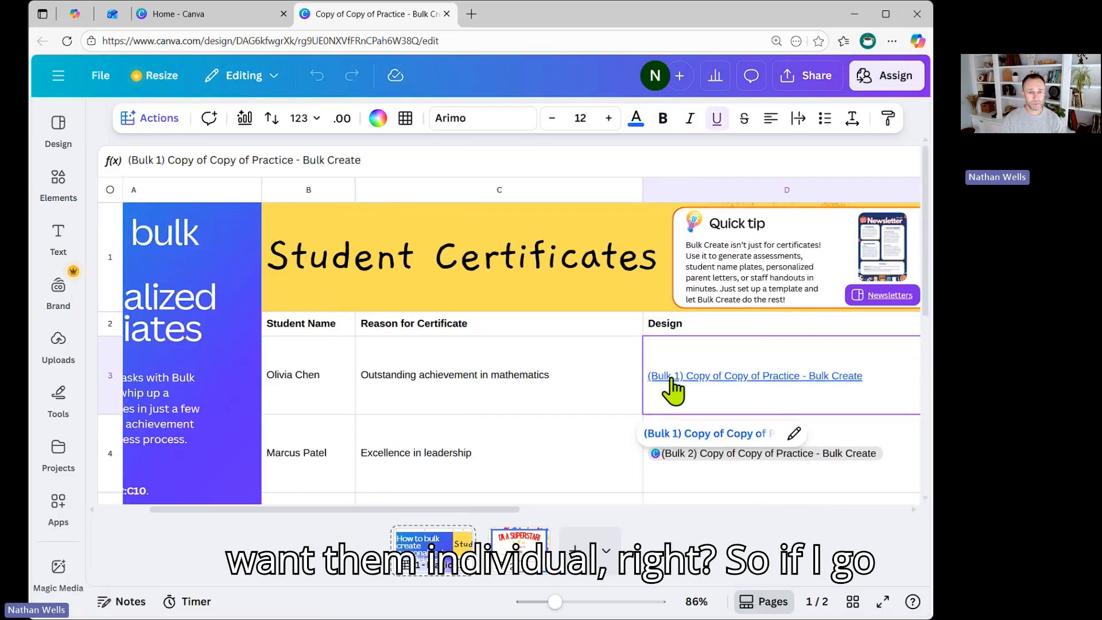
pyautogui.click(726, 329)
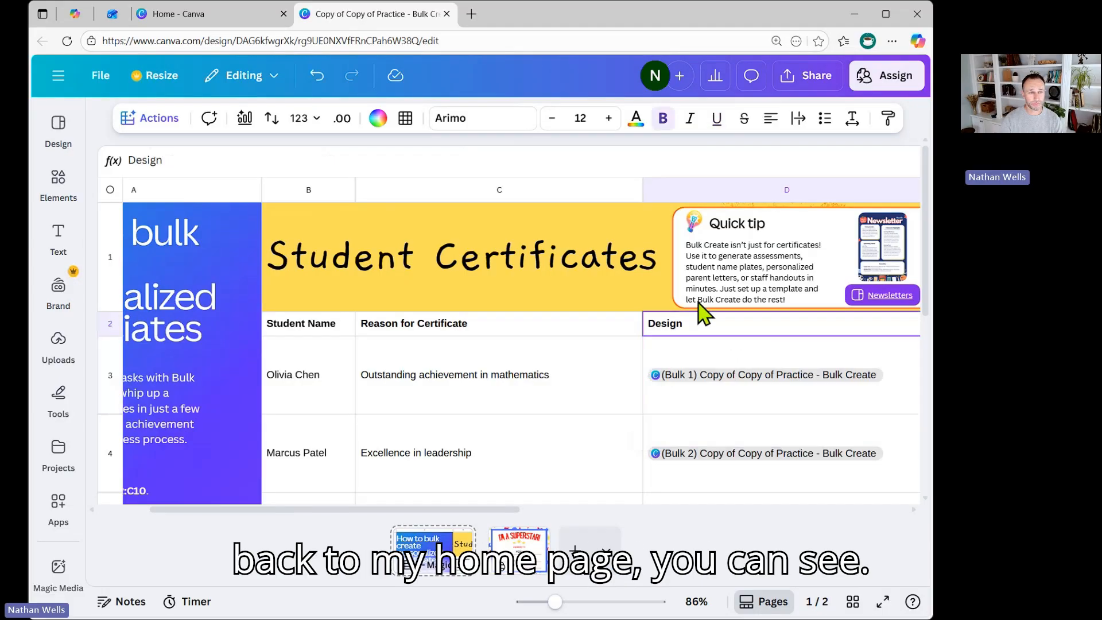
pyautogui.click(184, 17)
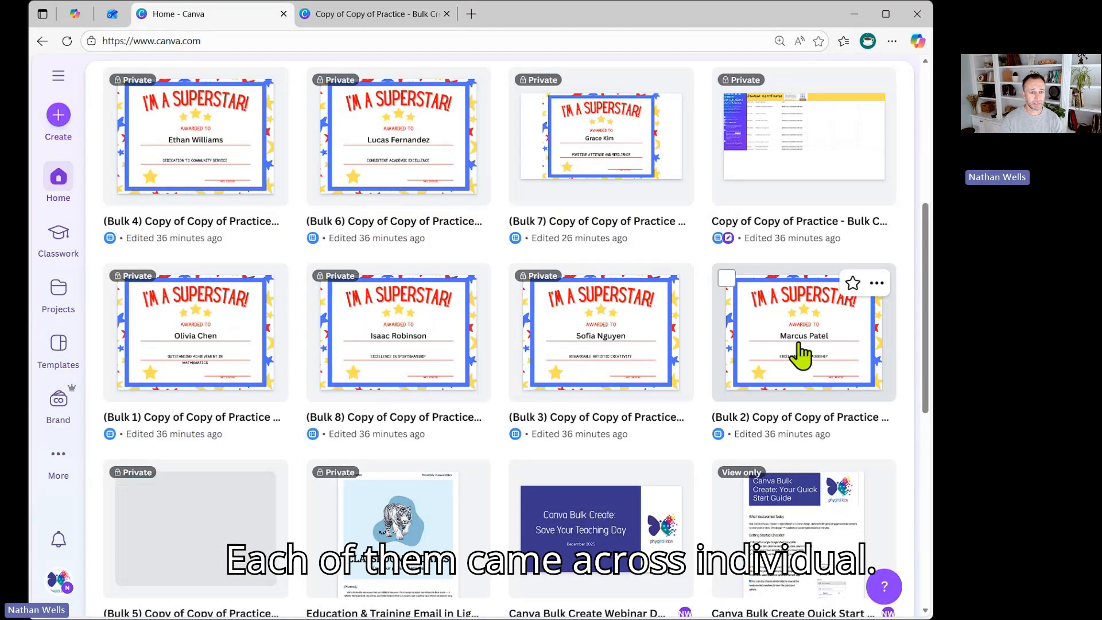
pyautogui.scroll(6, 494, 343)
# Step: Return to the certificates sheet, select cells B2:C10 and start Bulk create with that range
pyautogui.click(376, 16)
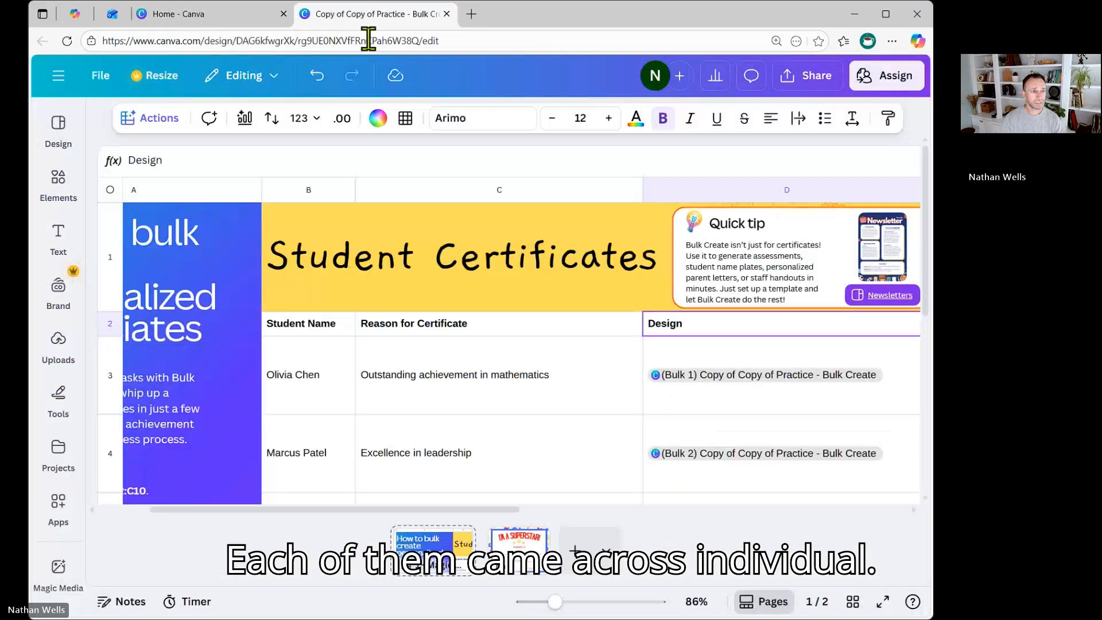
pyautogui.moveTo(342, 329); pyautogui.dragTo(446, 423)
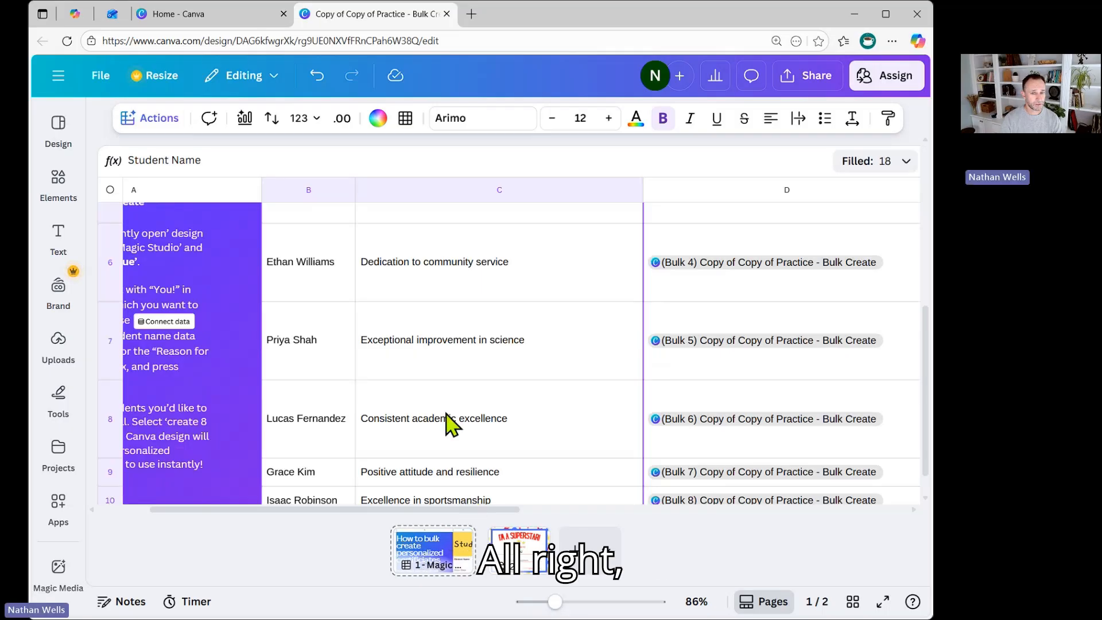
pyautogui.click(151, 117)
pyautogui.scroll(-3, 229, 253)
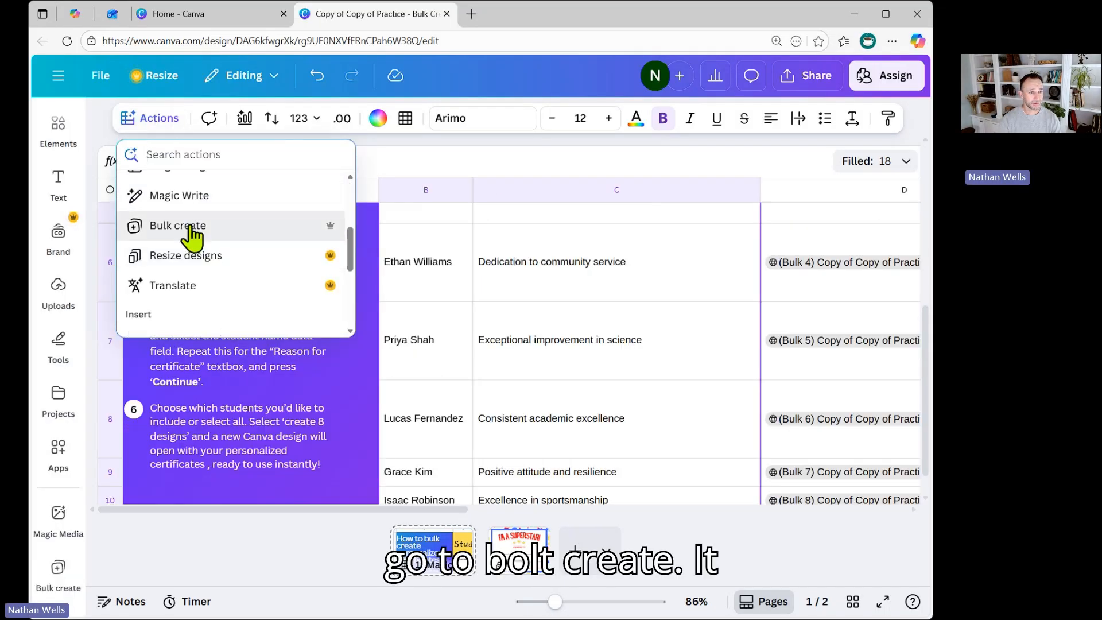
pyautogui.click(221, 226)
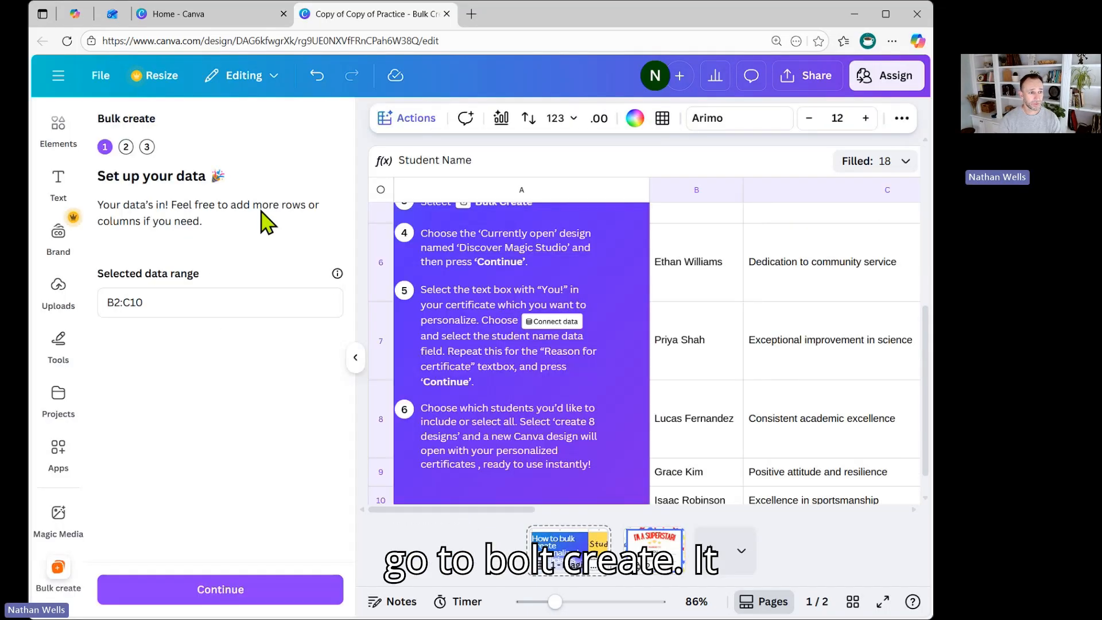
# Step: Continue Bulk create with the current design as template and set the output to 1 design with multiple pages
pyautogui.click(227, 590)
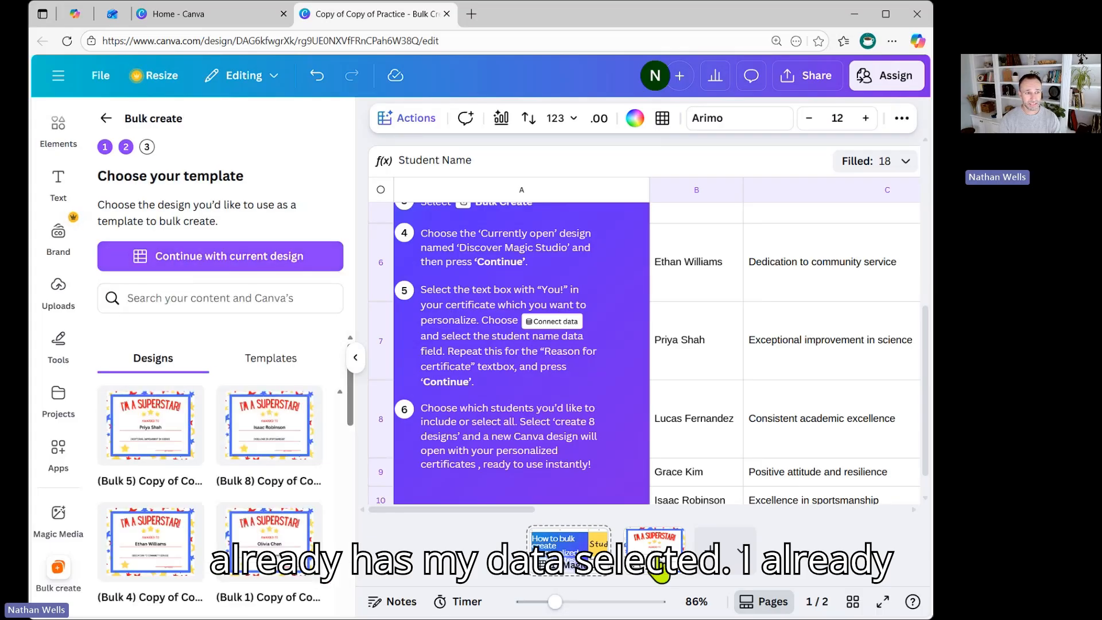
pyautogui.click(227, 257)
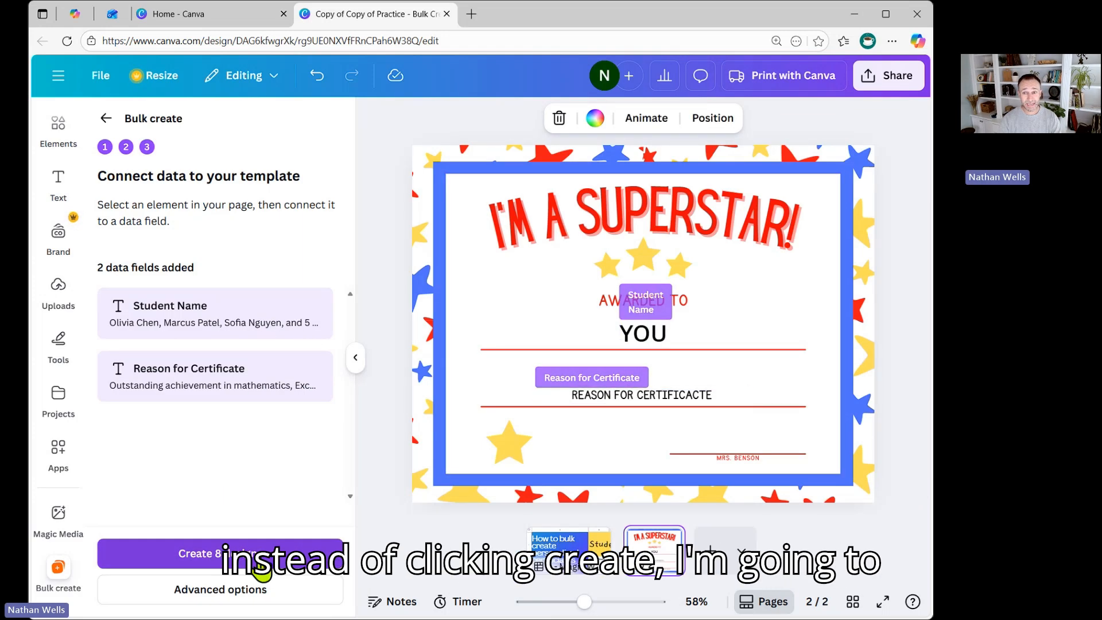
pyautogui.click(186, 593)
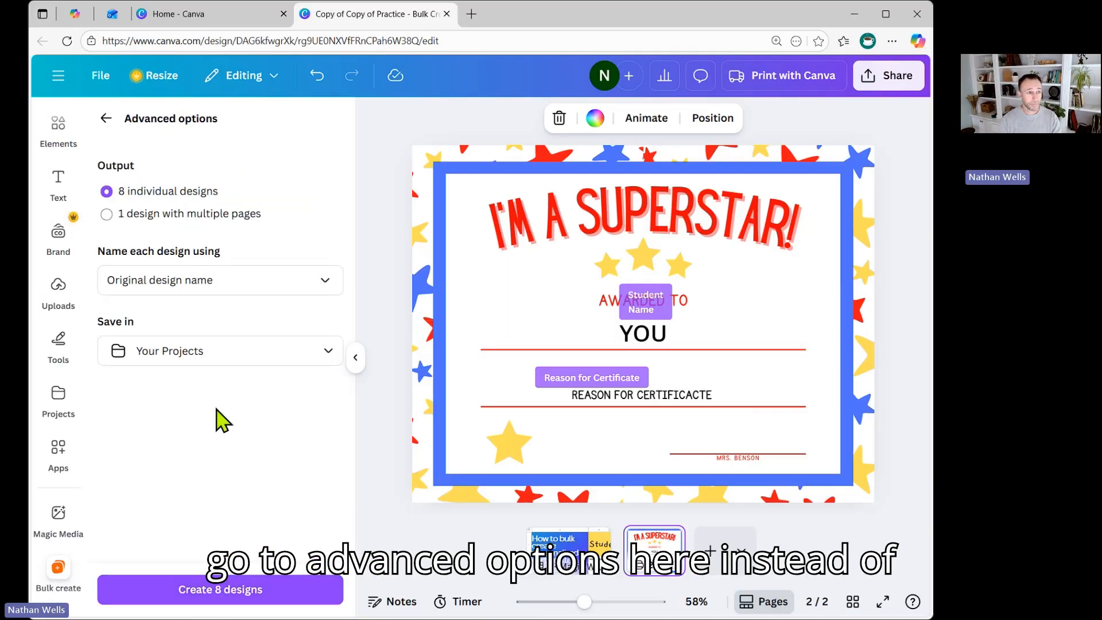
pyautogui.click(152, 216)
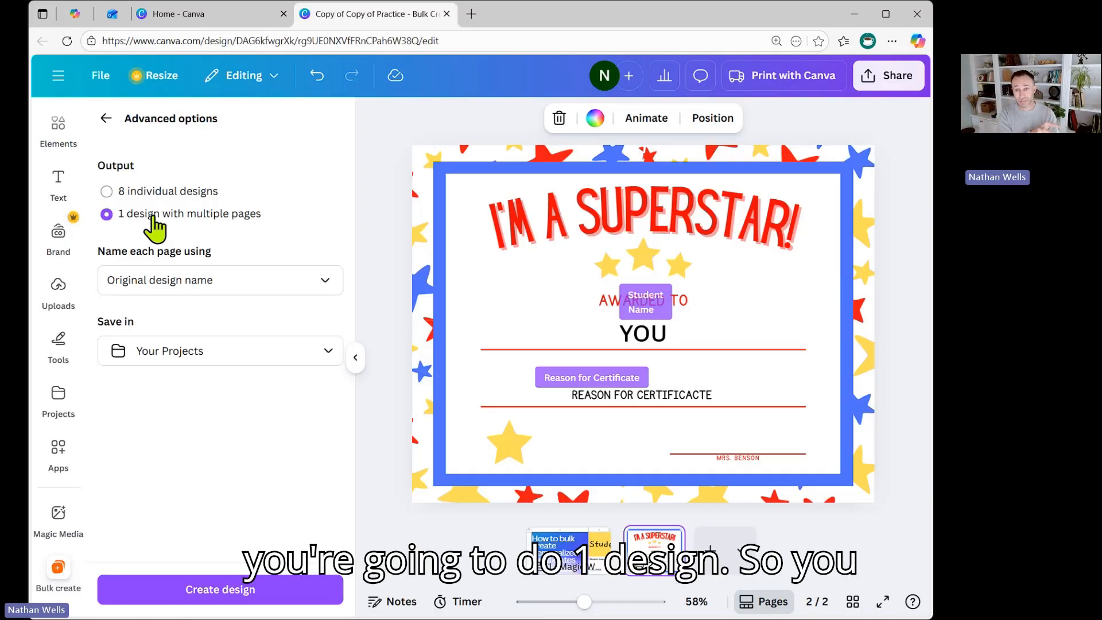
# Step: Review the page naming choices and the available save folders in the advanced options, including those under Your Projects
pyautogui.click(154, 279)
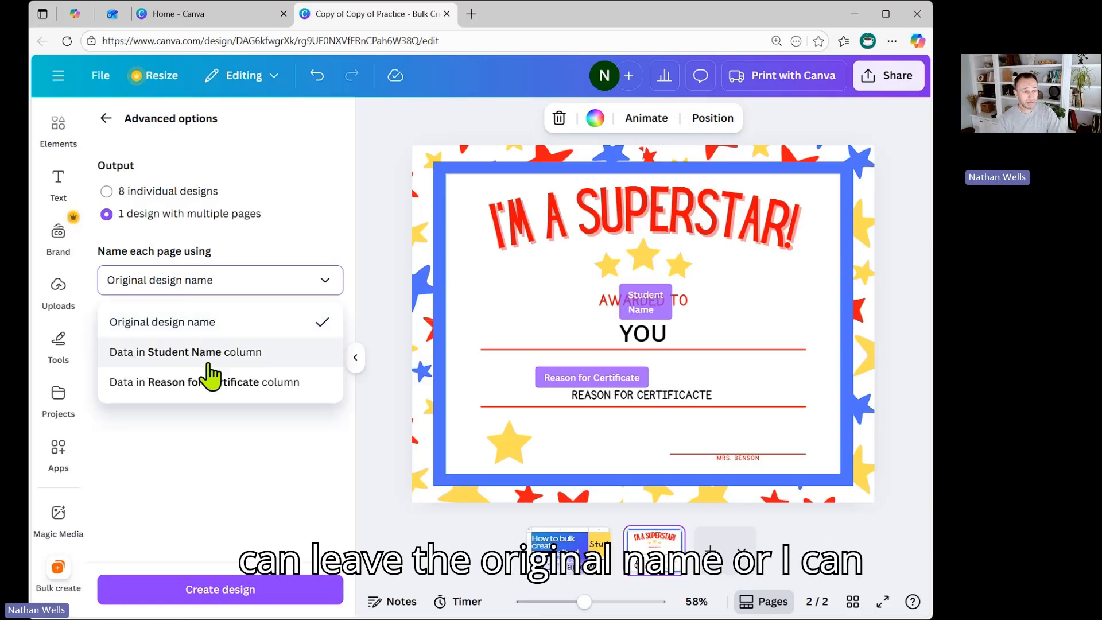
pyautogui.click(216, 450)
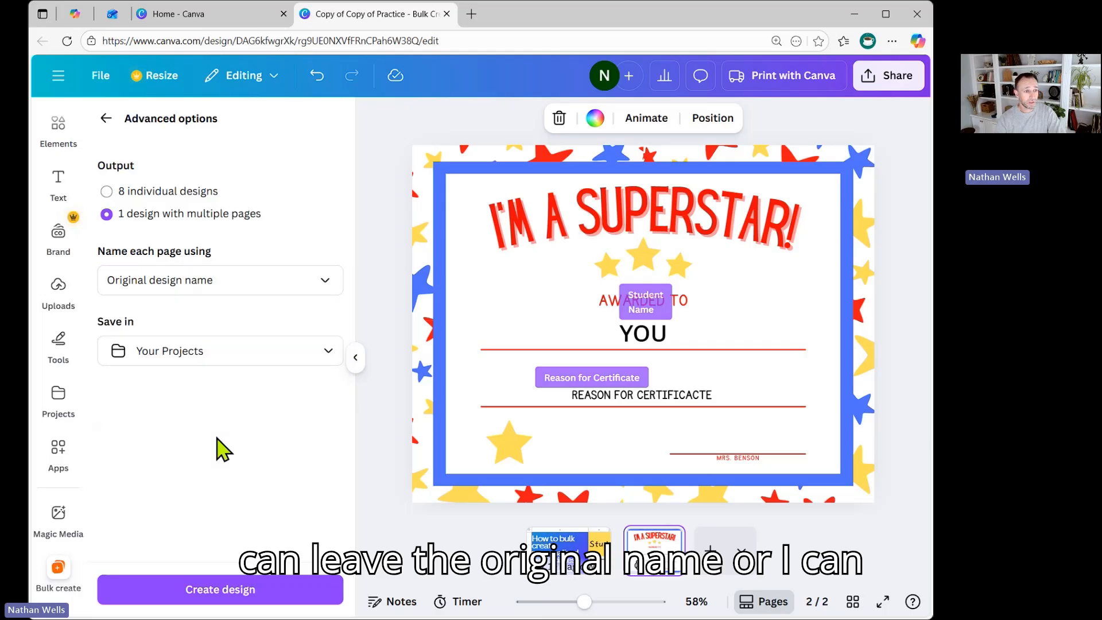
pyautogui.click(163, 359)
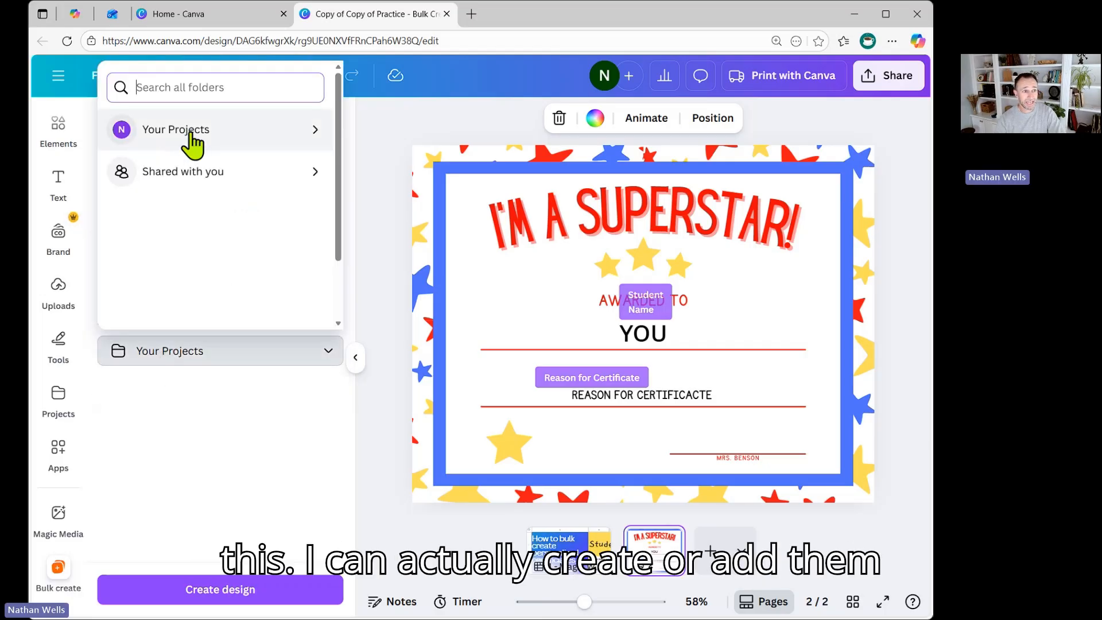
pyautogui.click(158, 171)
pyautogui.click(160, 123)
pyautogui.click(182, 136)
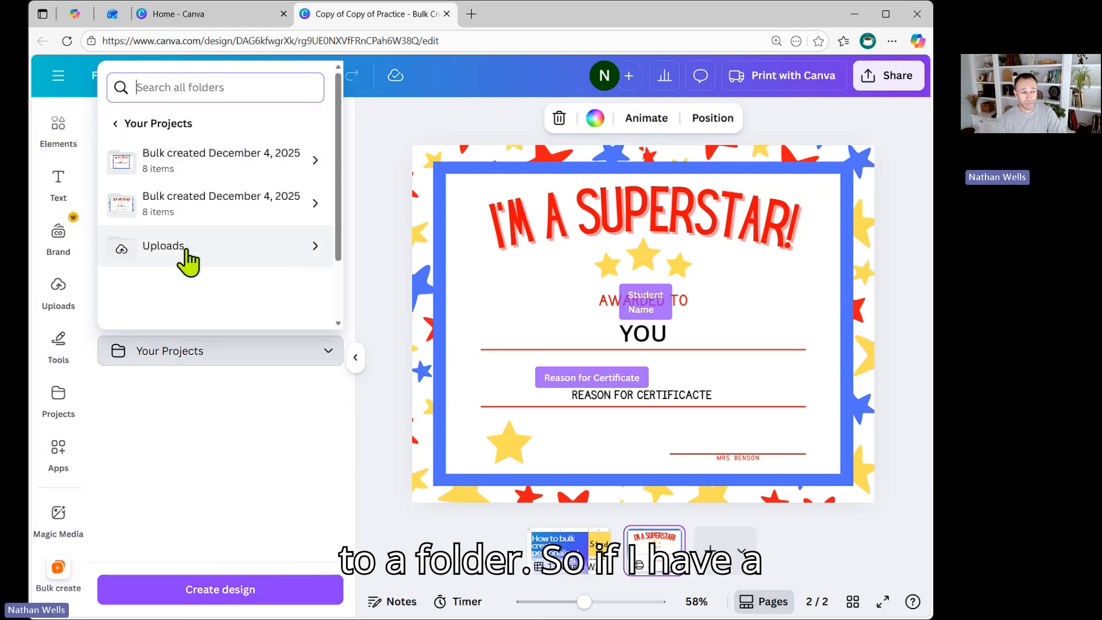
pyautogui.click(193, 443)
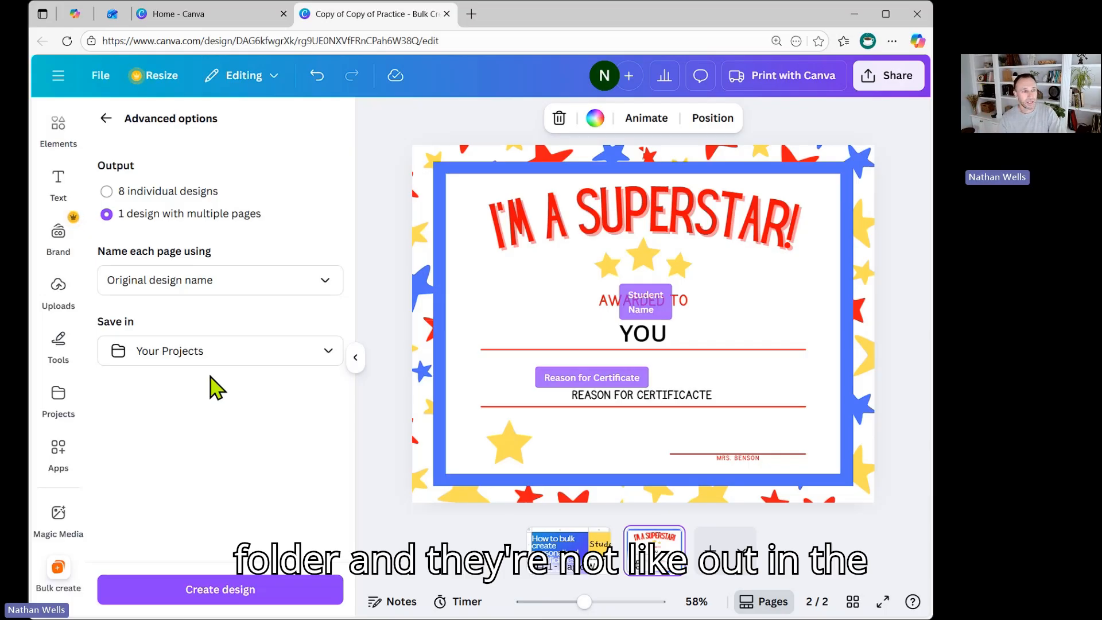
# Step: Create the multi-page certificate design, view its save folder and open the new design from Recents
pyautogui.click(221, 596)
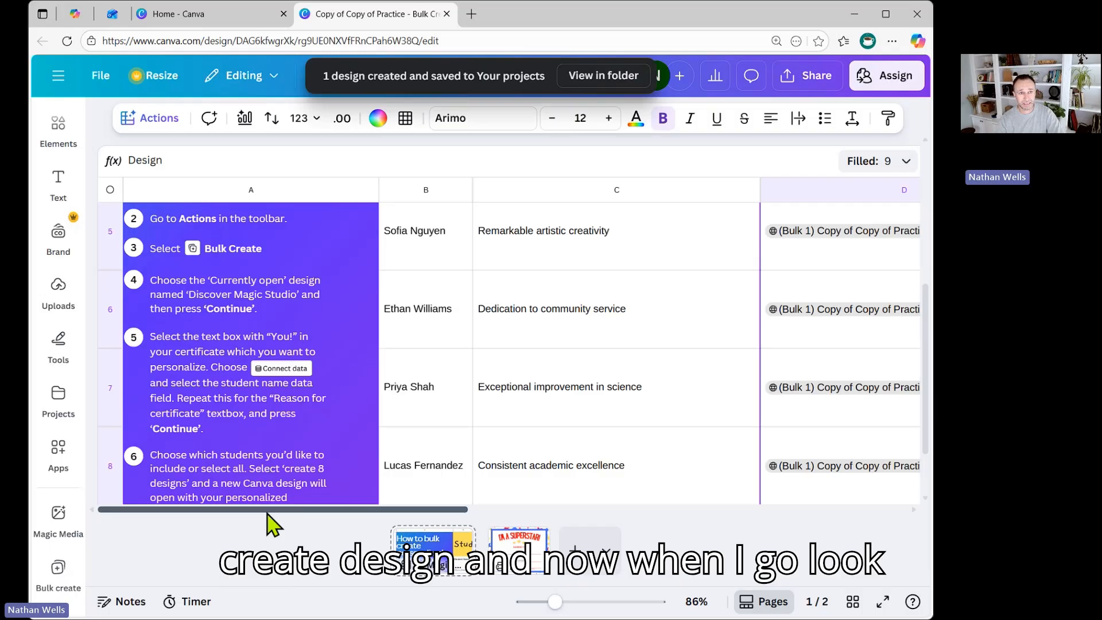
pyautogui.click(600, 77)
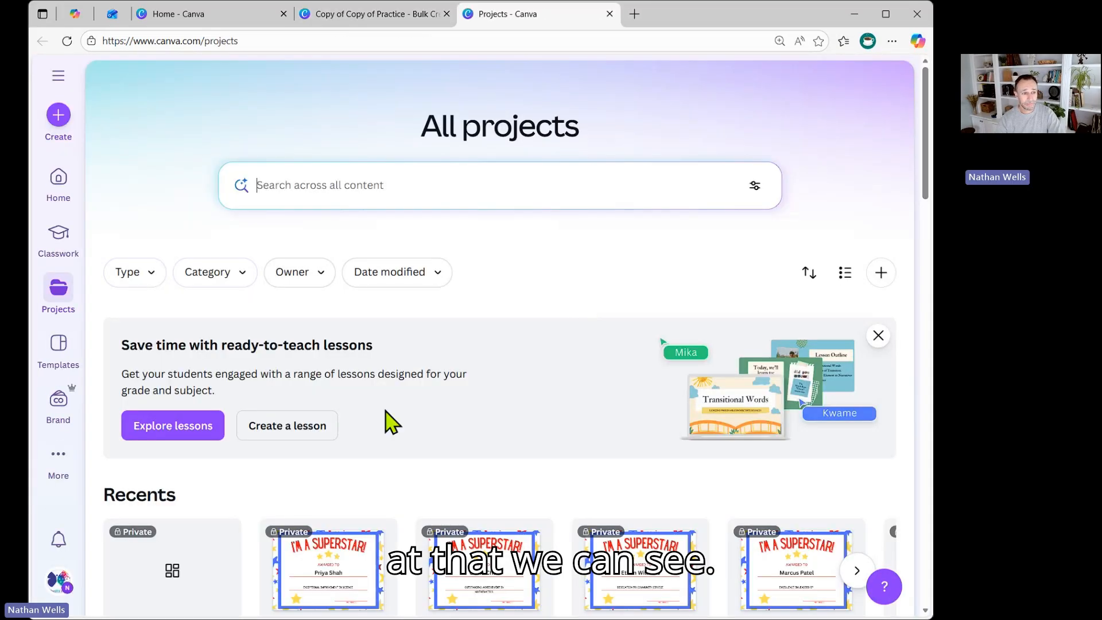
pyautogui.scroll(-3, 392, 423)
pyautogui.click(156, 402)
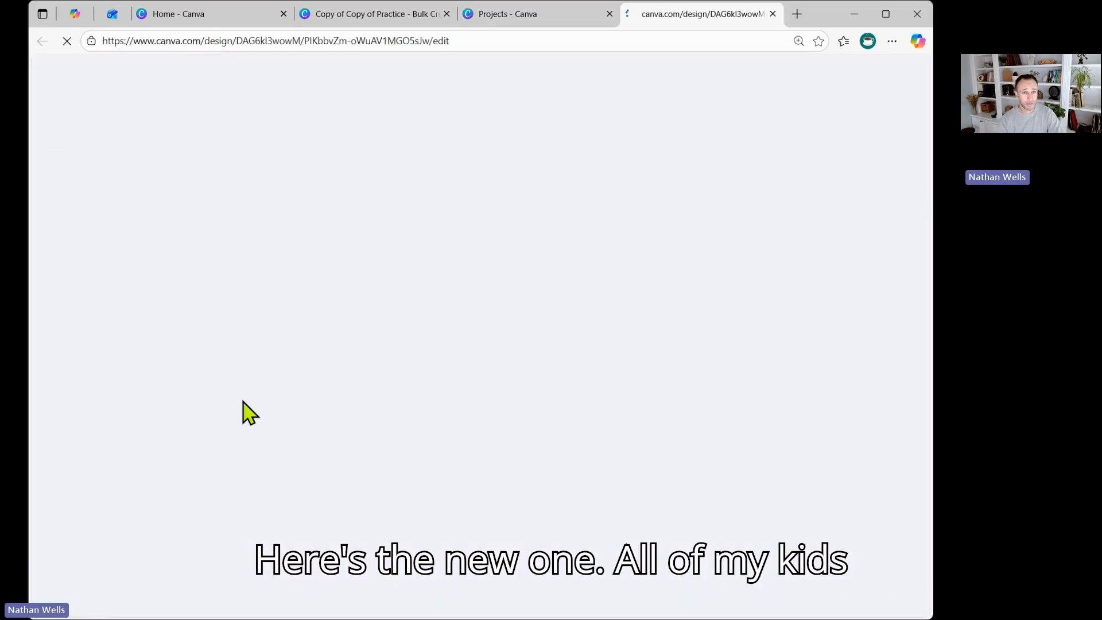
# Step: Look through the certificate pages of the combined design and compare it with the individual designs on the projects page
pyautogui.scroll(-15, 501, 335)
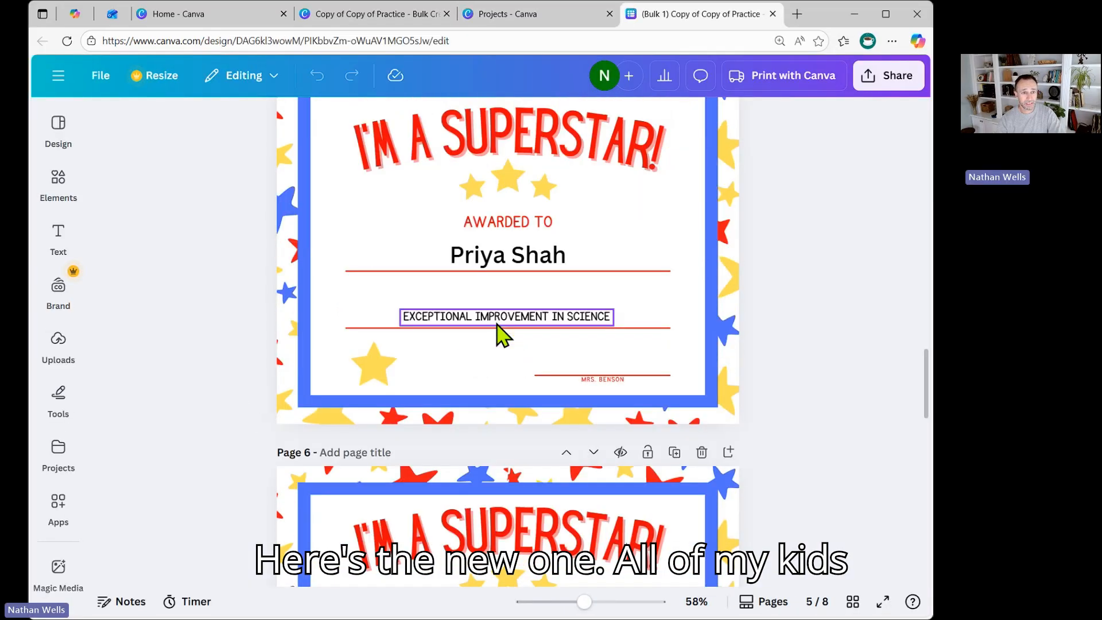
pyautogui.scroll(-7, 497, 324)
pyautogui.scroll(18, 497, 324)
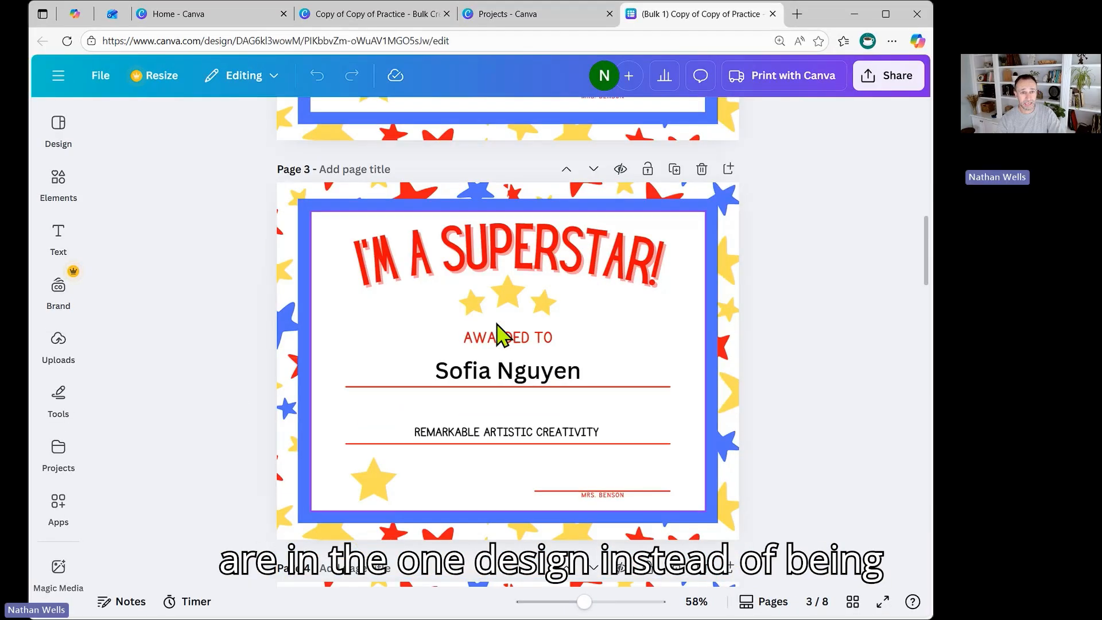
pyautogui.scroll(10, 497, 335)
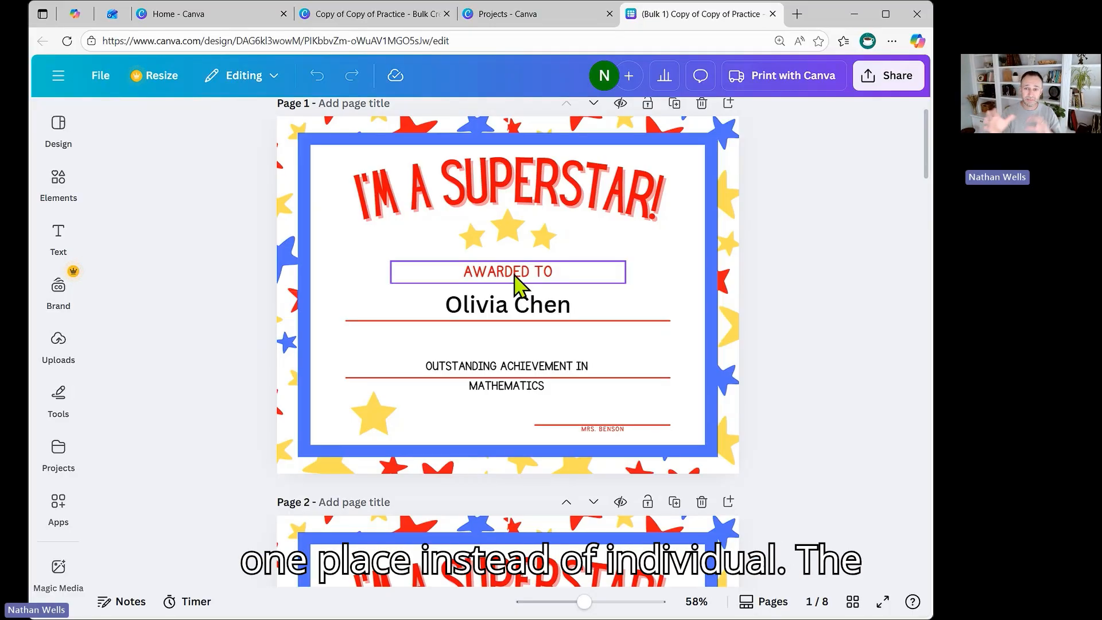
pyautogui.click(573, 20)
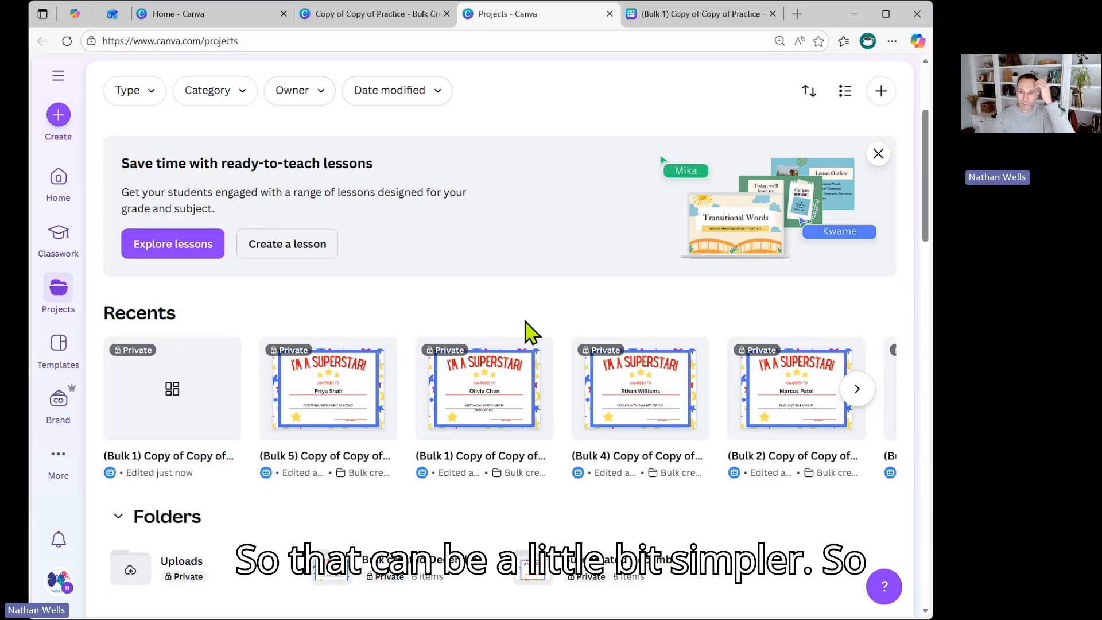
pyautogui.click(677, 16)
pyautogui.scroll(-15, 632, 367)
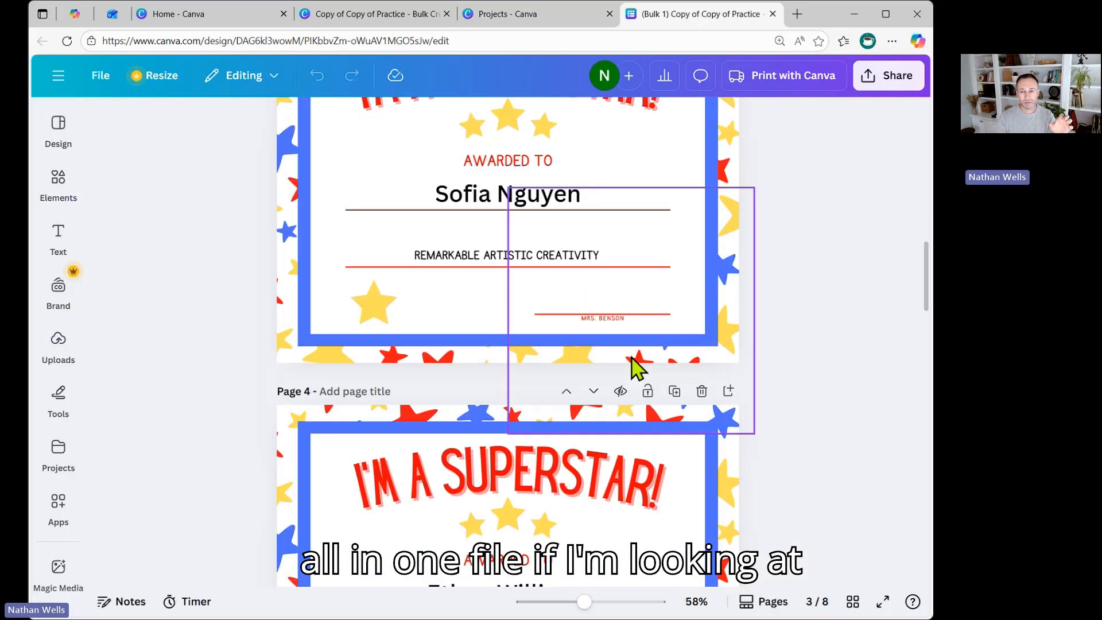
pyautogui.scroll(-6, 635, 365)
pyautogui.scroll(7, 787, 423)
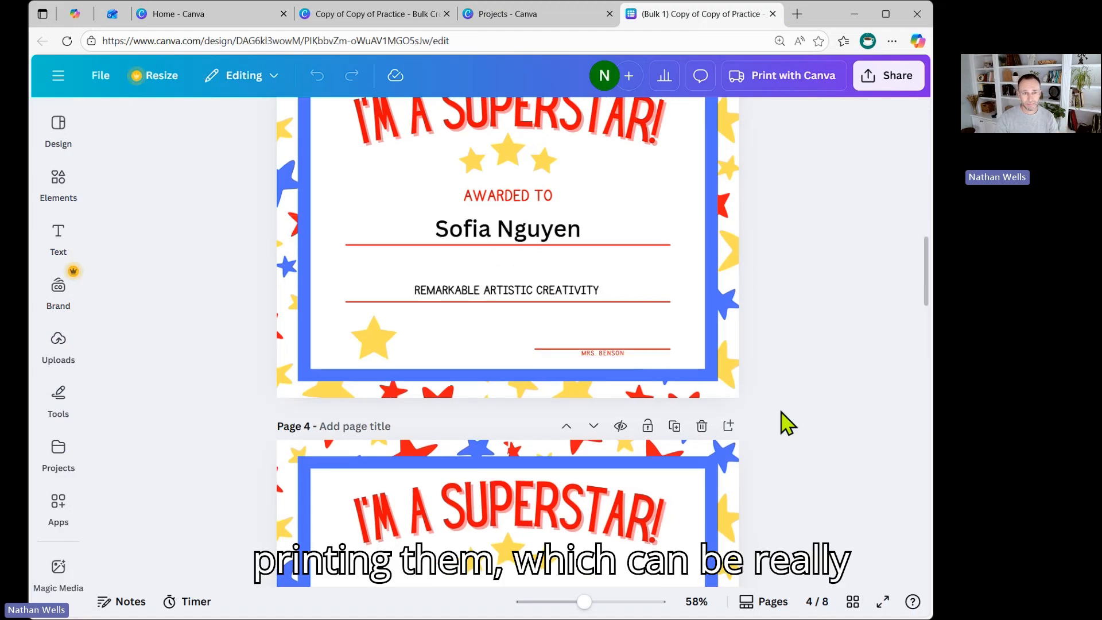
pyautogui.scroll(12, 786, 423)
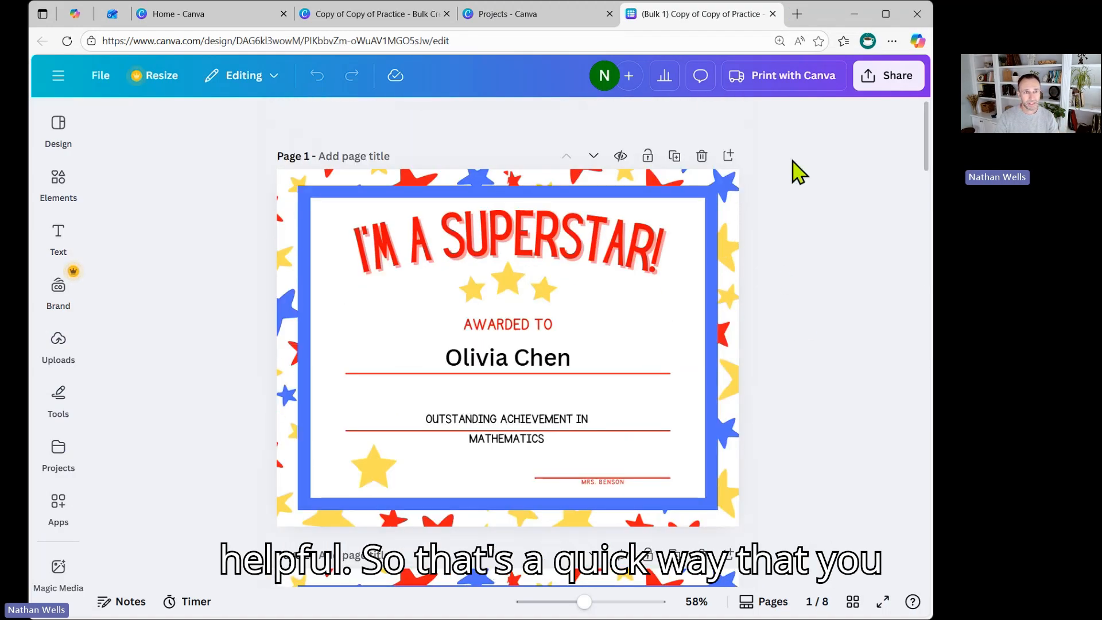
# Step: Go back to the certificates sheet, reselect cells B2:C10 and start Bulk create again
pyautogui.click(542, 21)
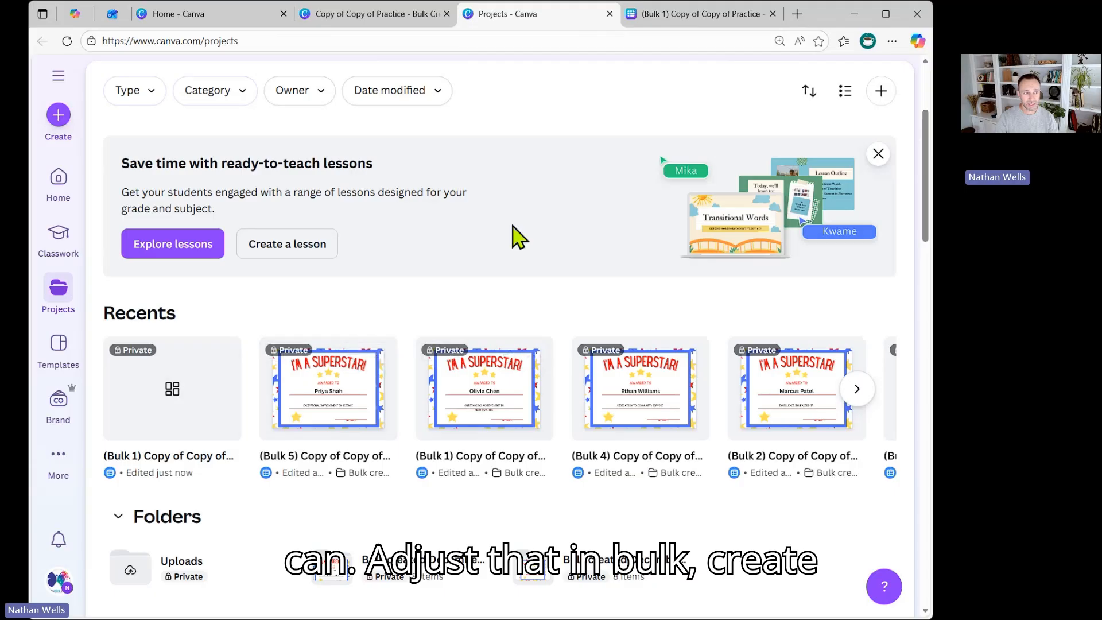
pyautogui.click(350, 15)
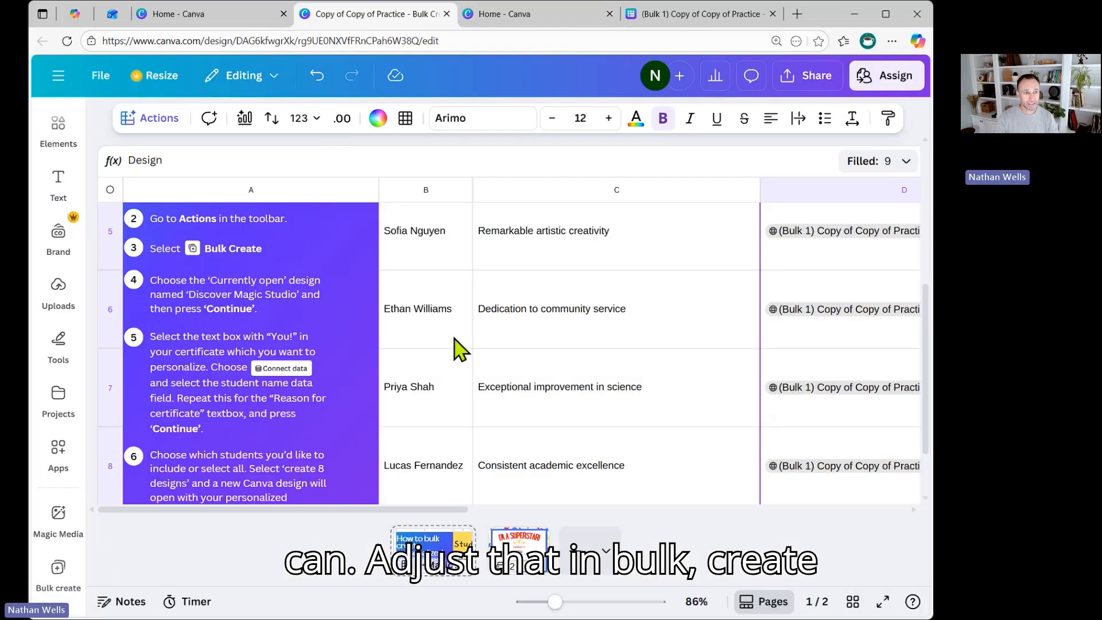
pyautogui.scroll(3, 455, 356)
pyautogui.scroll(2, 454, 358)
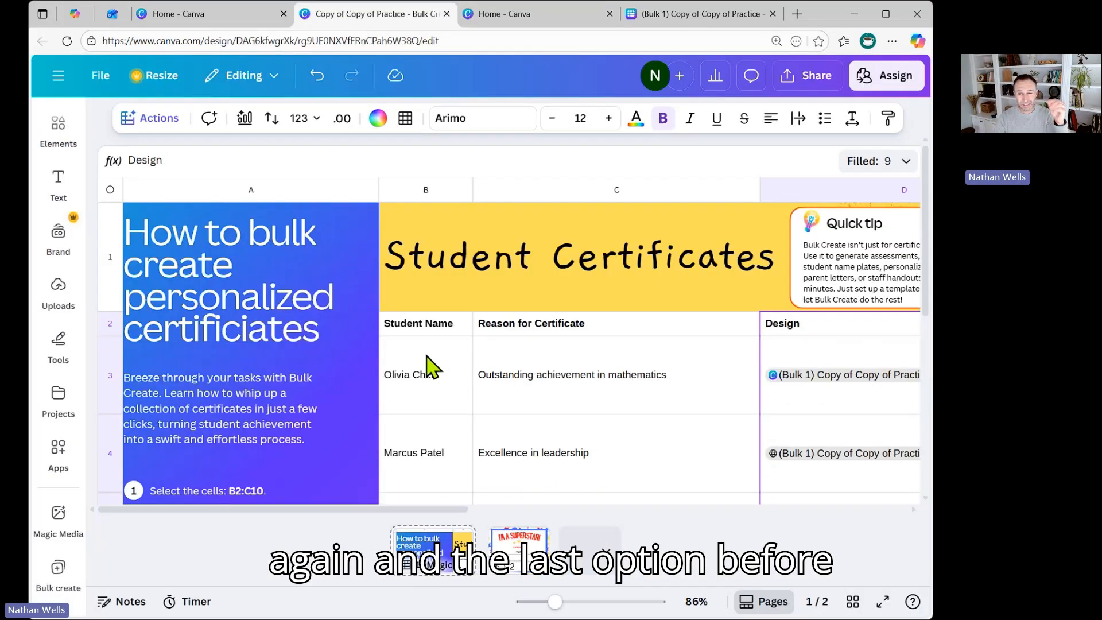
pyautogui.moveTo(427, 339); pyautogui.dragTo(639, 536)
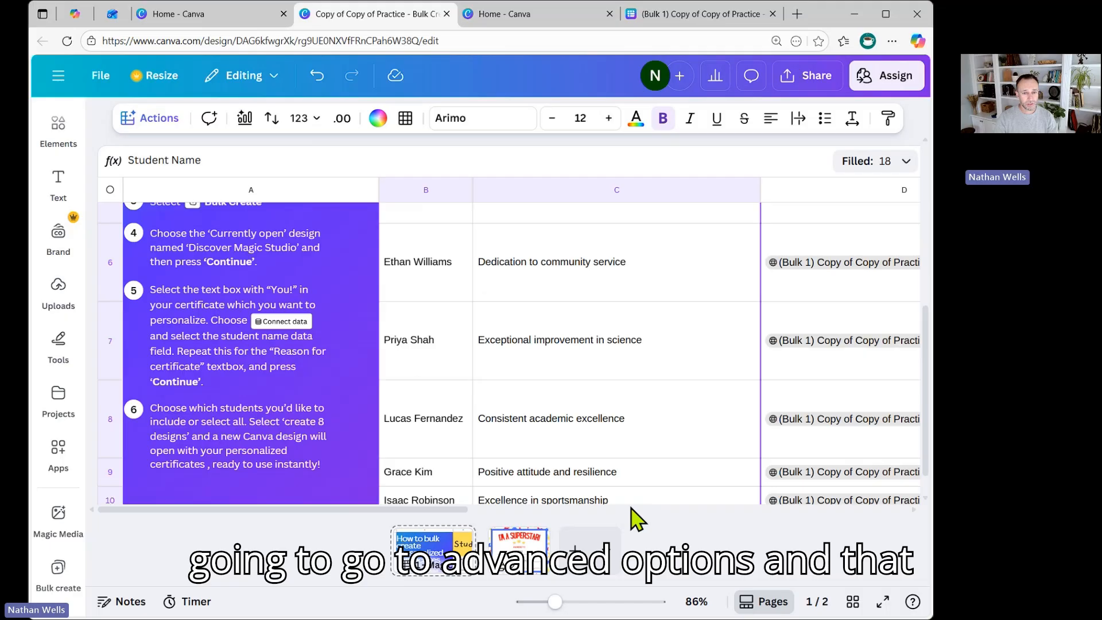
pyautogui.click(152, 118)
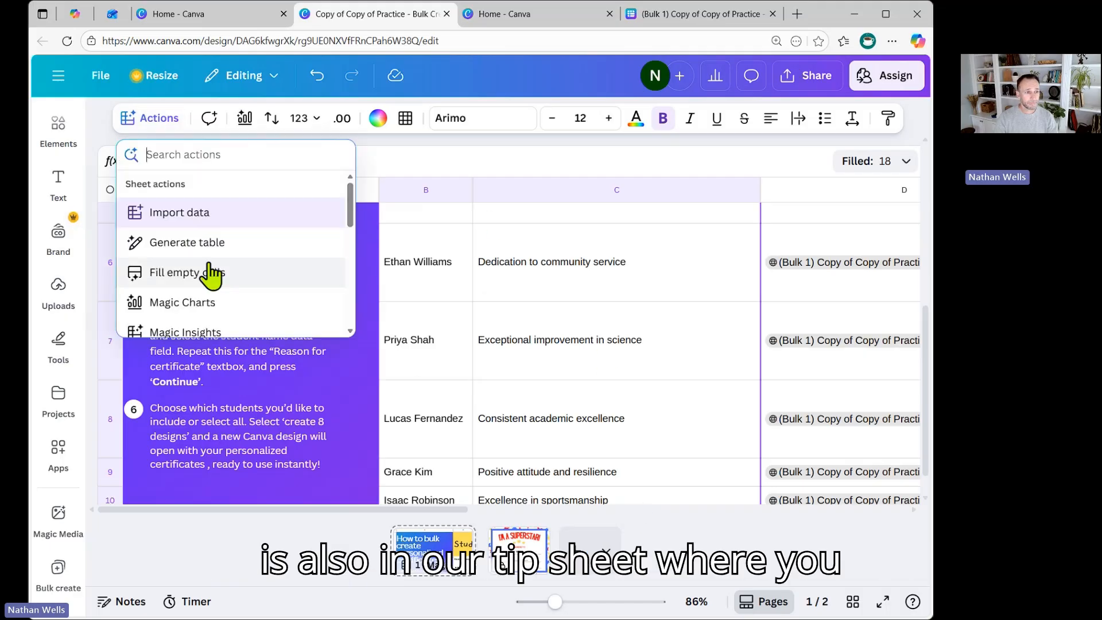
pyautogui.scroll(-3, 224, 270)
pyautogui.click(206, 227)
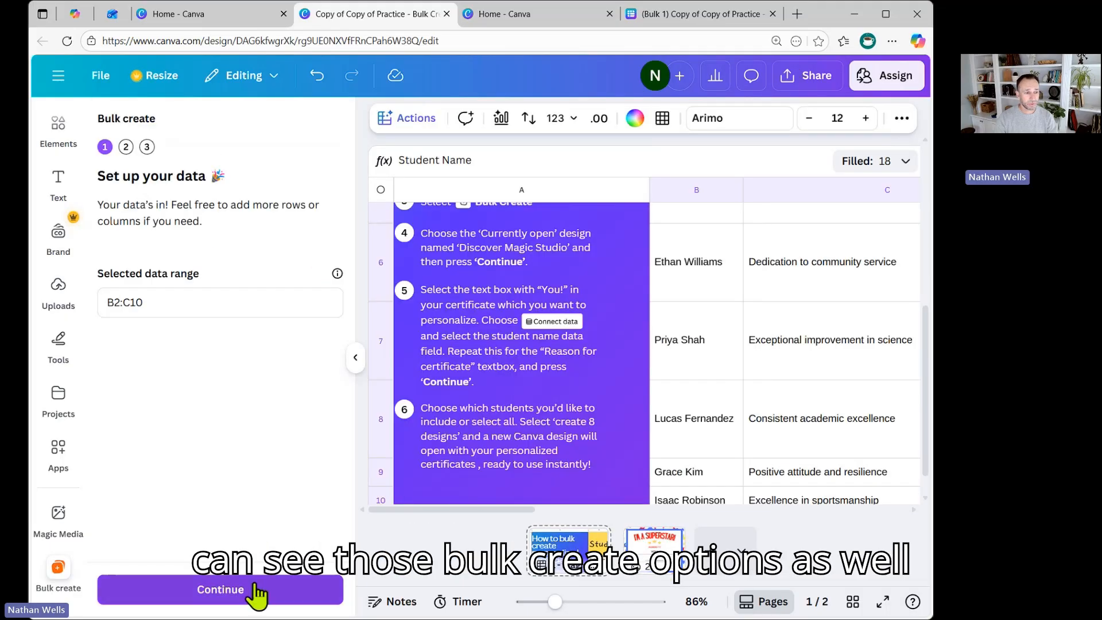
# Step: Continue with the current design to the advanced options and compare the individual designs and 1 design with multiple pages outputs
pyautogui.click(238, 590)
pyautogui.click(302, 262)
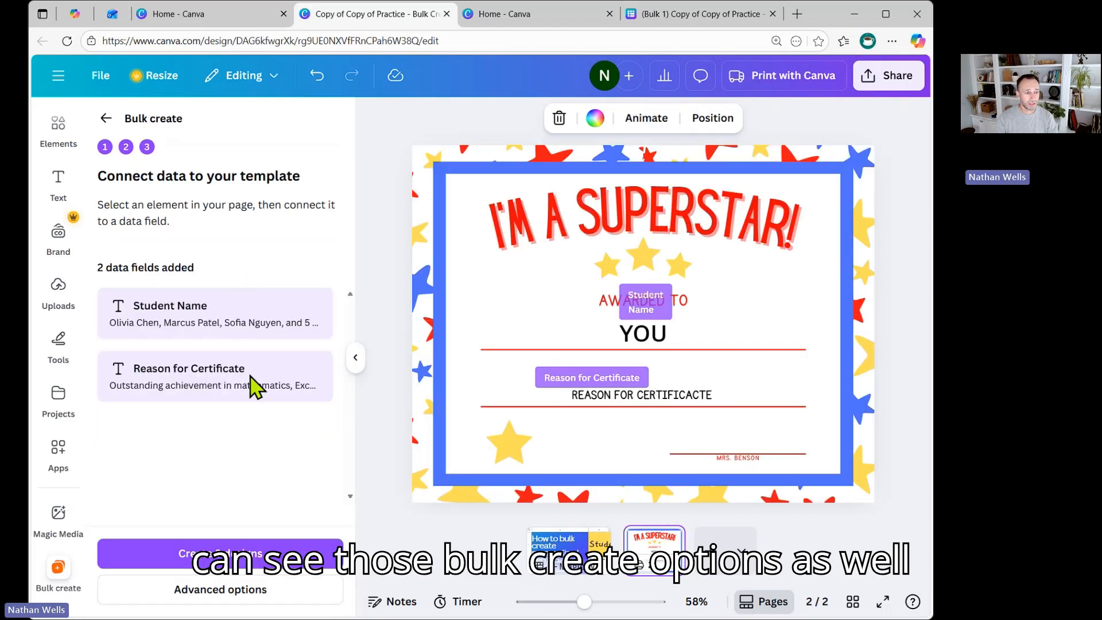
pyautogui.click(211, 590)
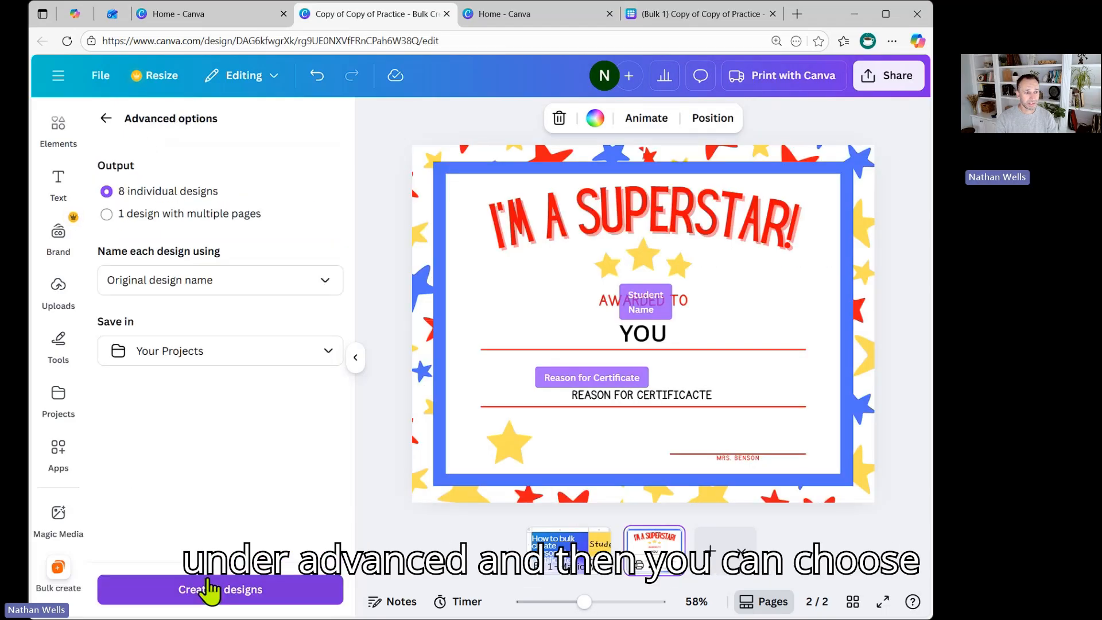
pyautogui.click(143, 214)
pyautogui.click(155, 194)
pyautogui.click(159, 217)
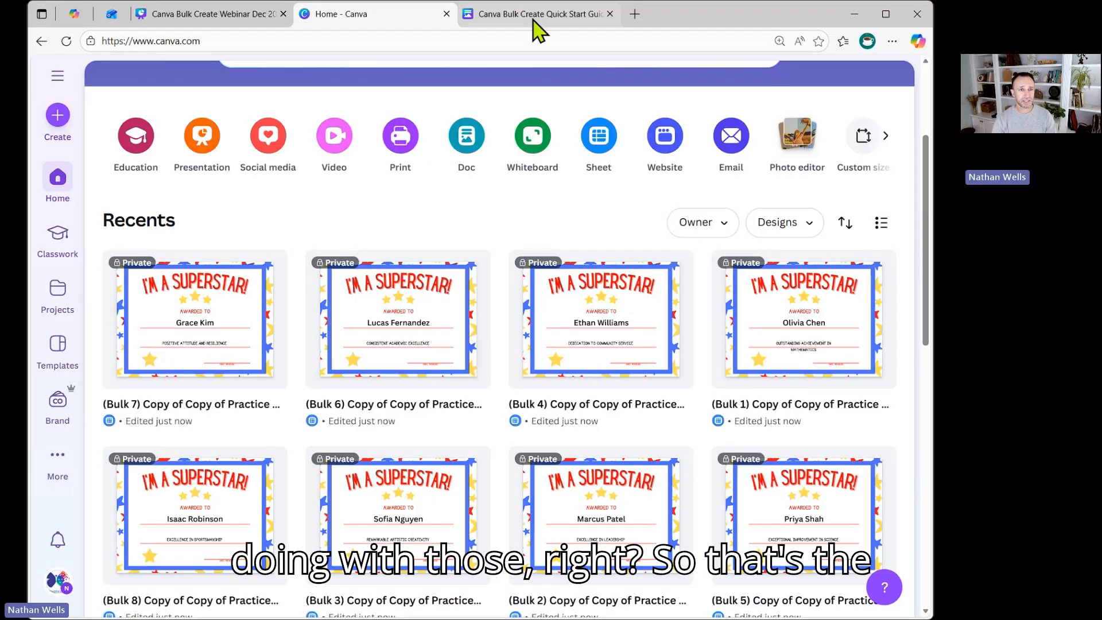
# Step: Check the Canva Bulk Create Quick Start Guide and return to the webinar presentation's Getting Started slide
pyautogui.click(534, 16)
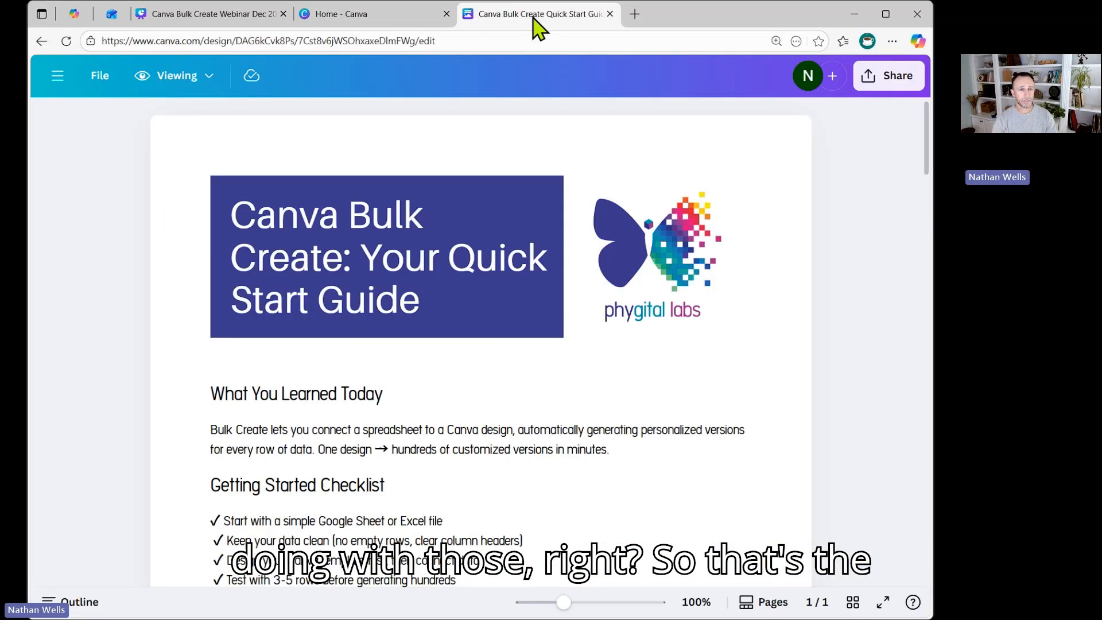
pyautogui.click(397, 18)
pyautogui.click(209, 16)
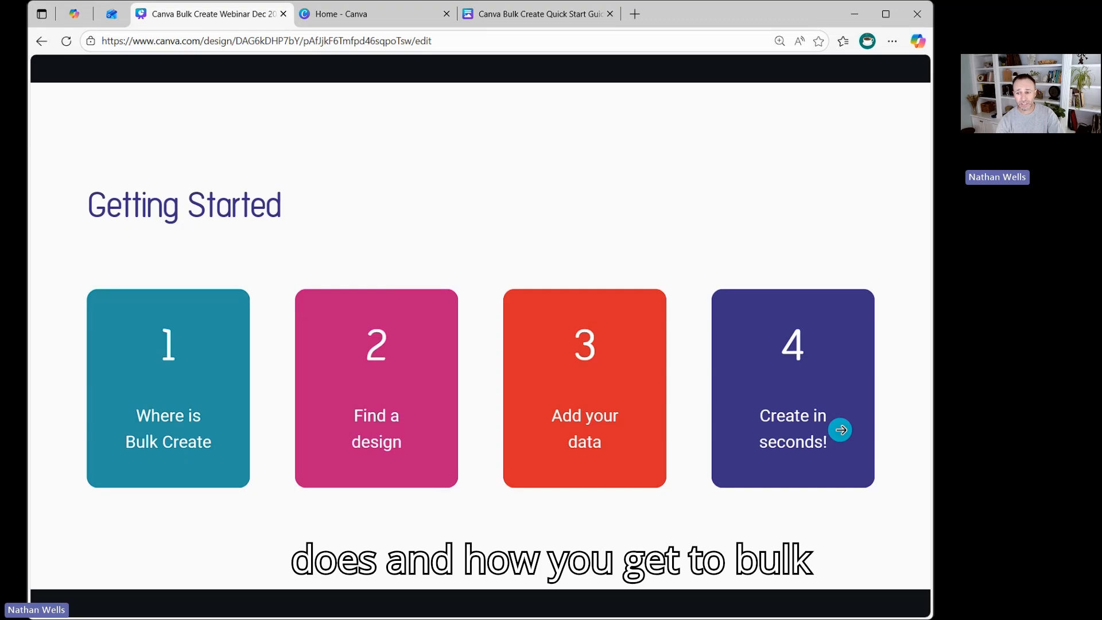
# Step: Reopen the Copy of Copy of Practice sheet from the home page's recent designs and create and copy its public view link
pyautogui.click(365, 16)
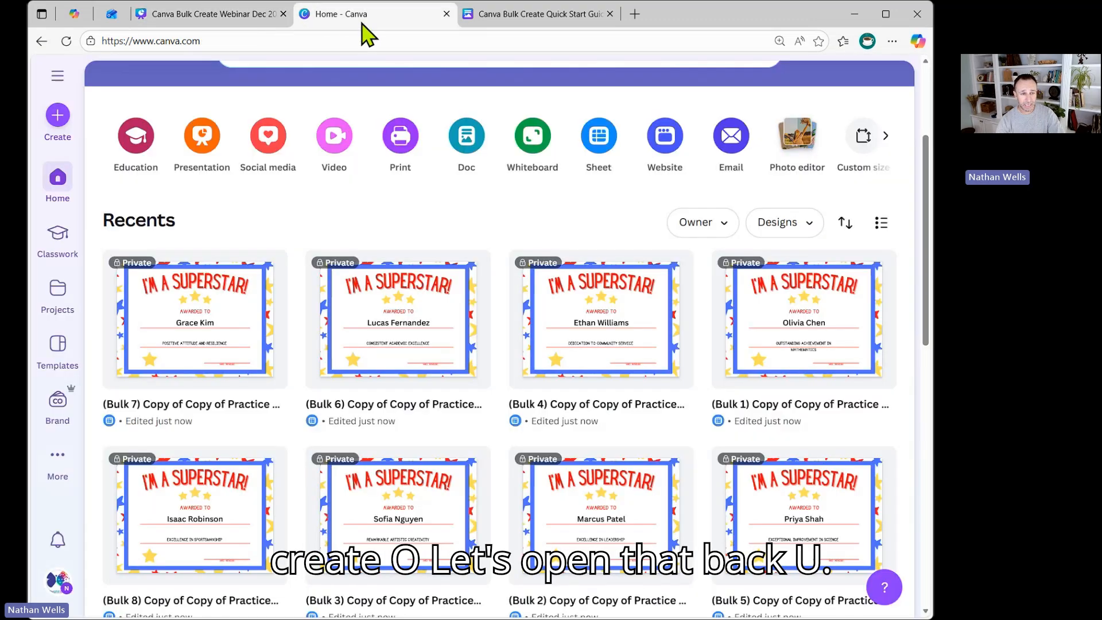
pyautogui.scroll(-6, 468, 300)
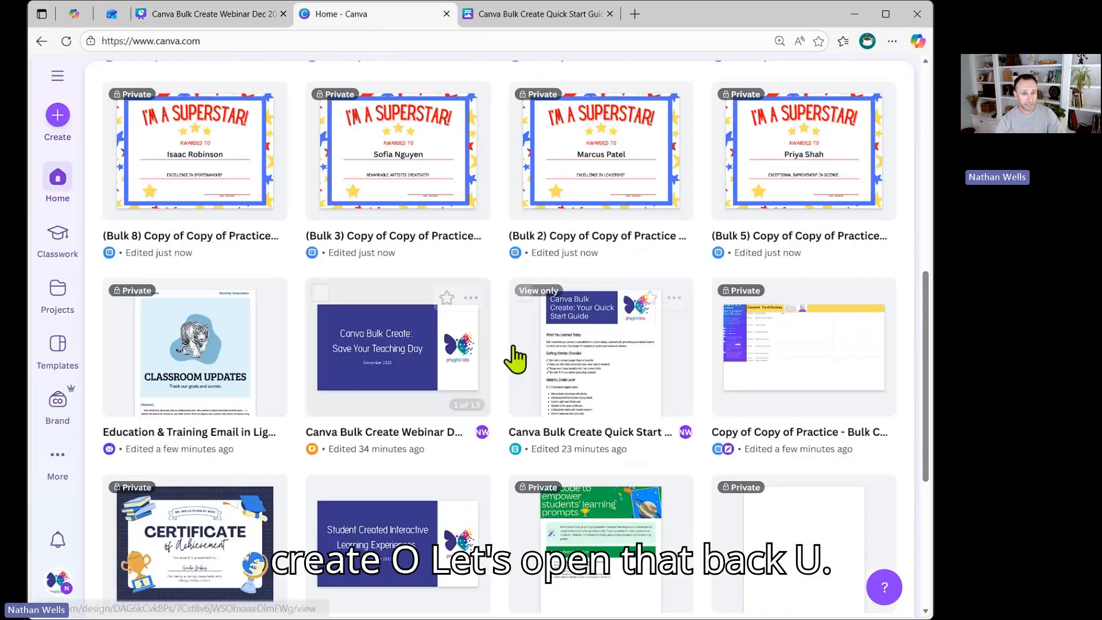
pyautogui.click(781, 360)
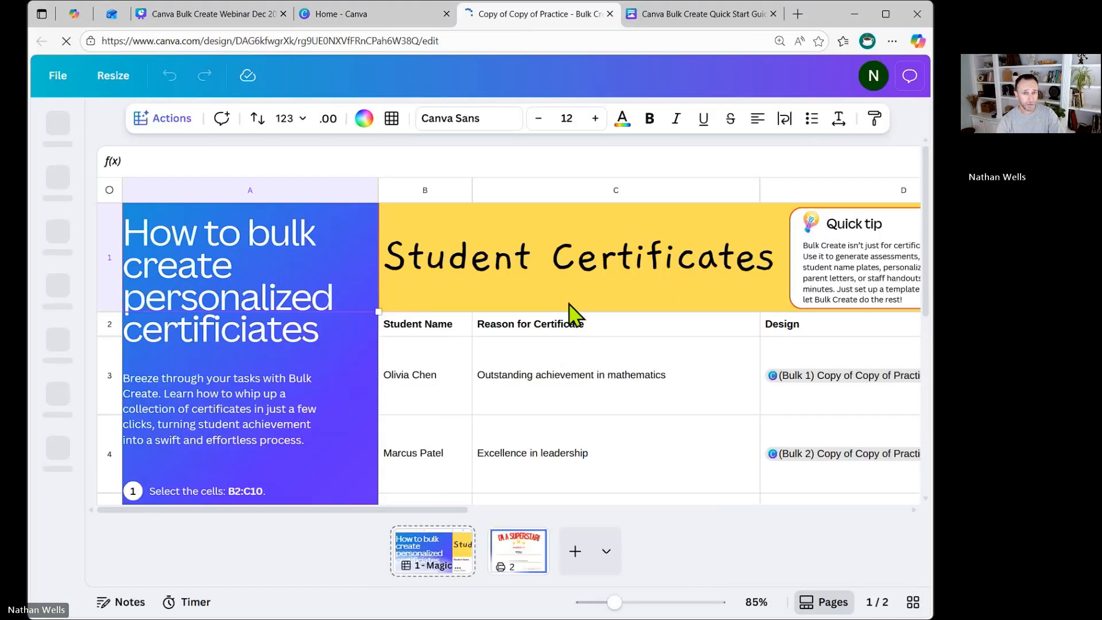
pyautogui.click(810, 73)
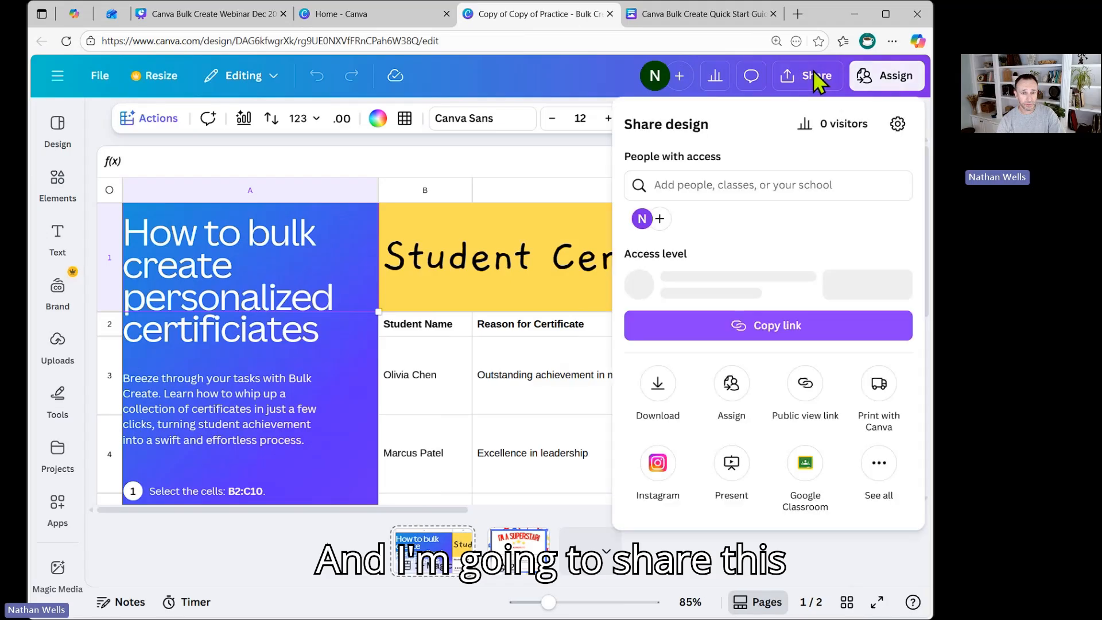
pyautogui.click(805, 396)
pyautogui.click(772, 408)
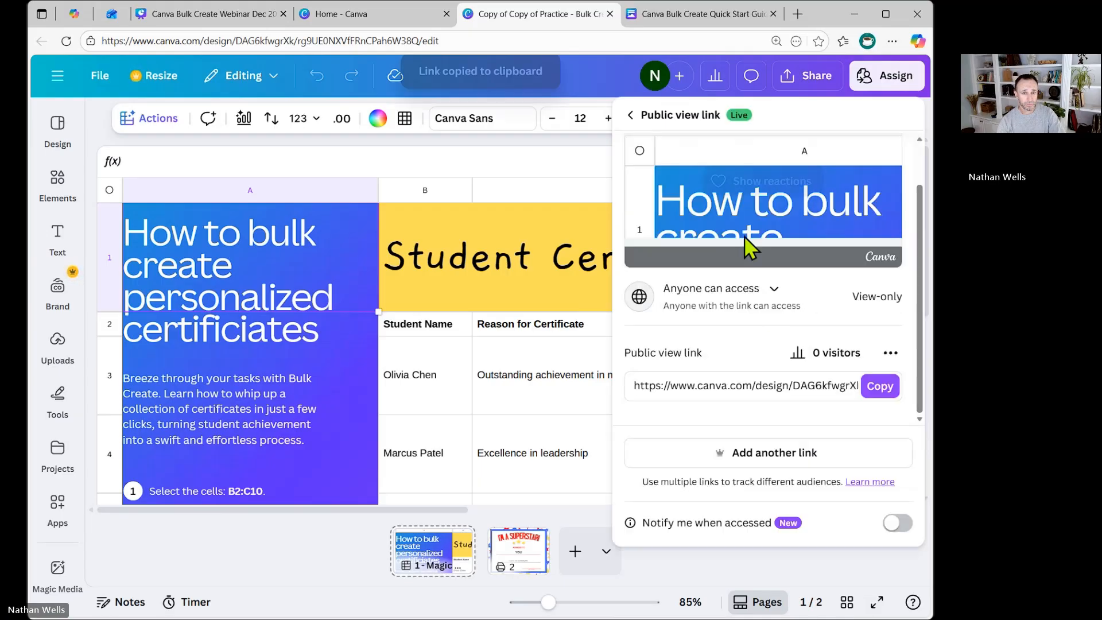
# Step: Copy the practice sheet's public view link again and check the Resources & Support section at the end of the Quick Start Guide
pyautogui.click(879, 387)
pyautogui.click(591, 177)
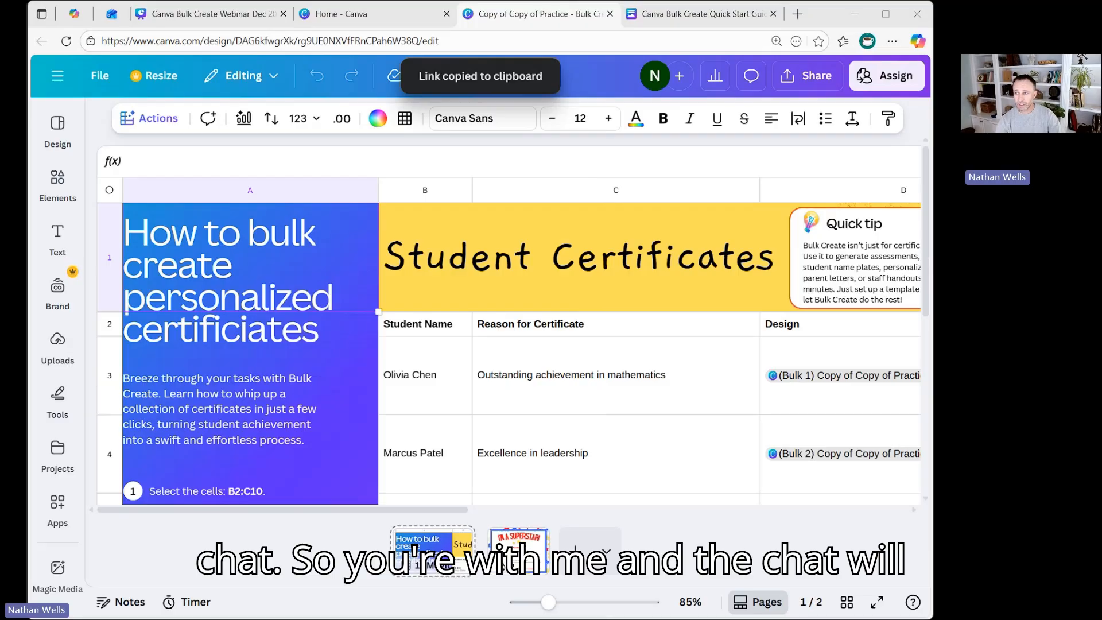
pyautogui.click(711, 17)
pyautogui.scroll(-20, 470, 385)
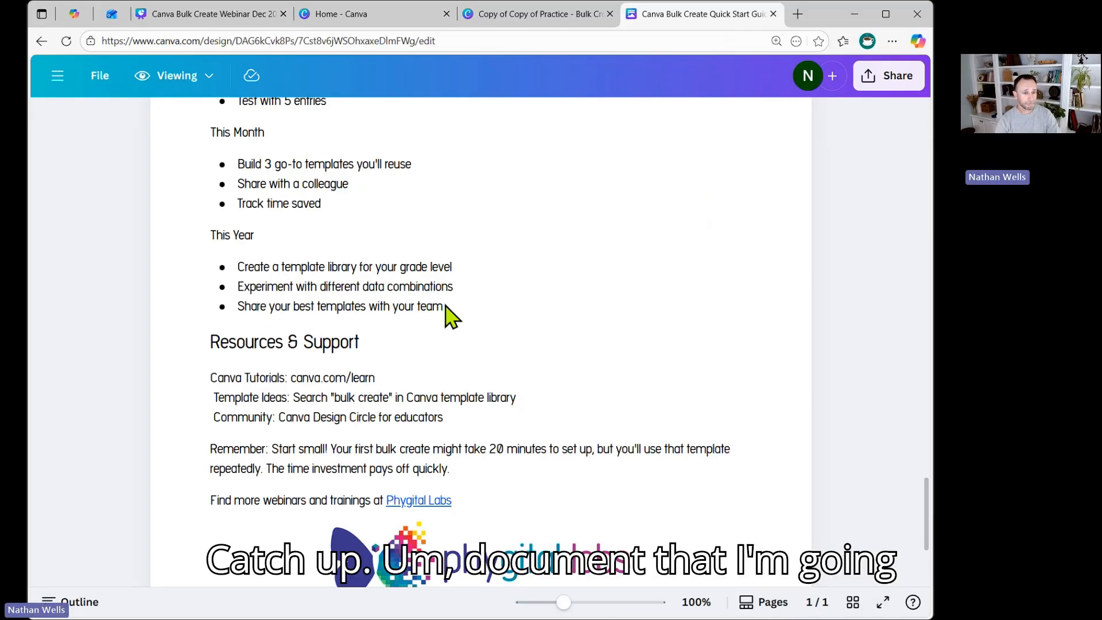
# Step: Return to the practice sheet and go through the numbered Bulk Create directions in column A
pyautogui.click(560, 26)
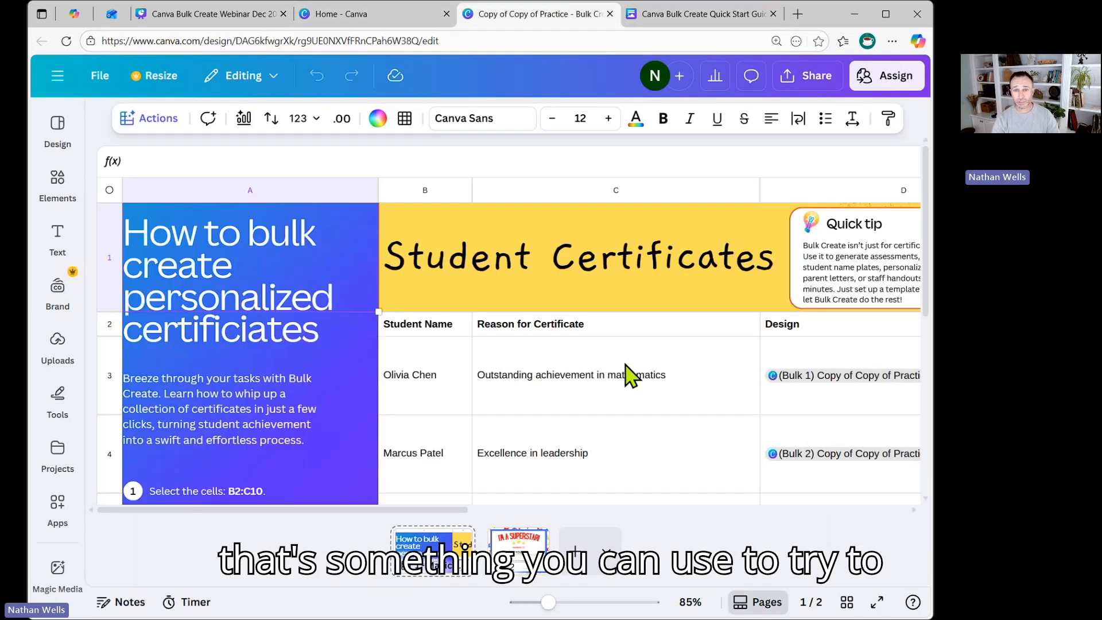
pyautogui.scroll(-3, 315, 295)
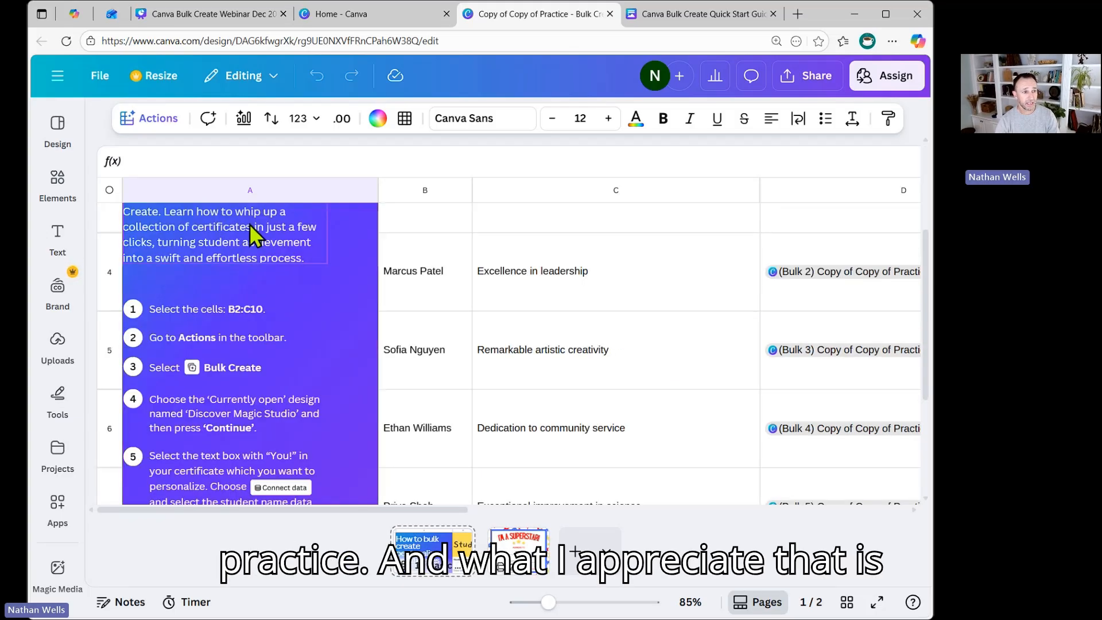
pyautogui.click(233, 263)
pyautogui.click(247, 310)
pyautogui.click(277, 340)
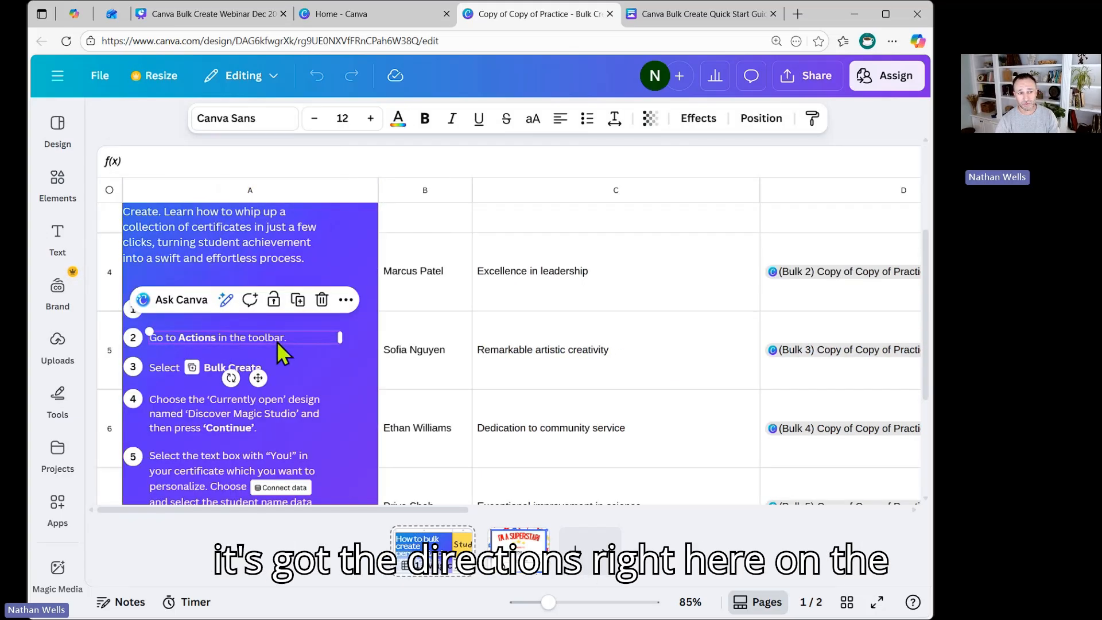
pyautogui.click(292, 394)
pyautogui.scroll(3, 300, 397)
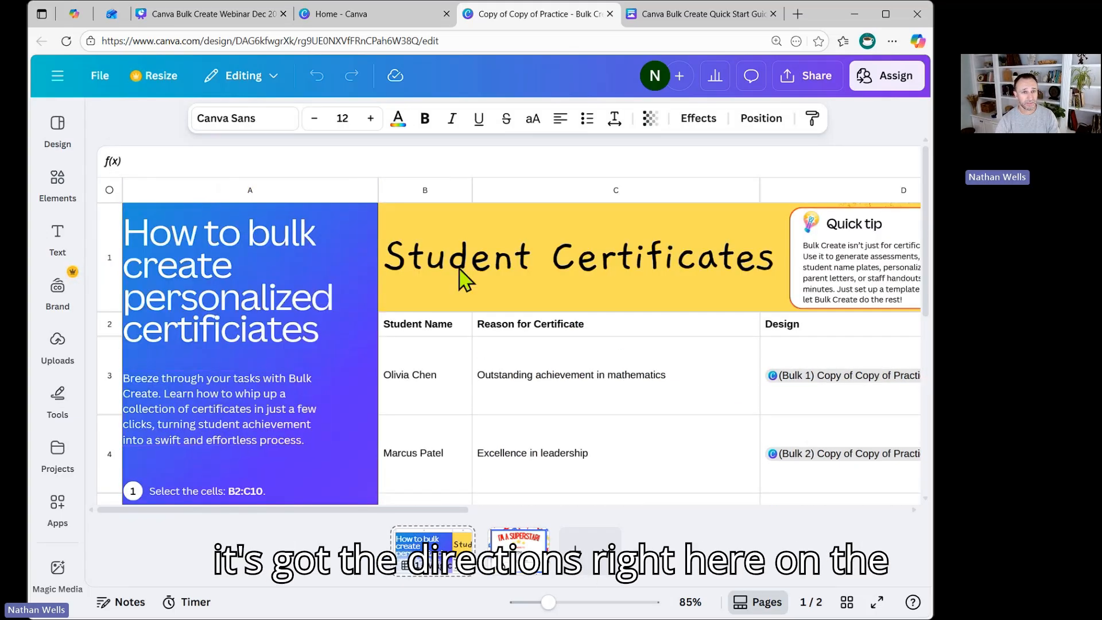
pyautogui.click(867, 40)
pyautogui.click(775, 273)
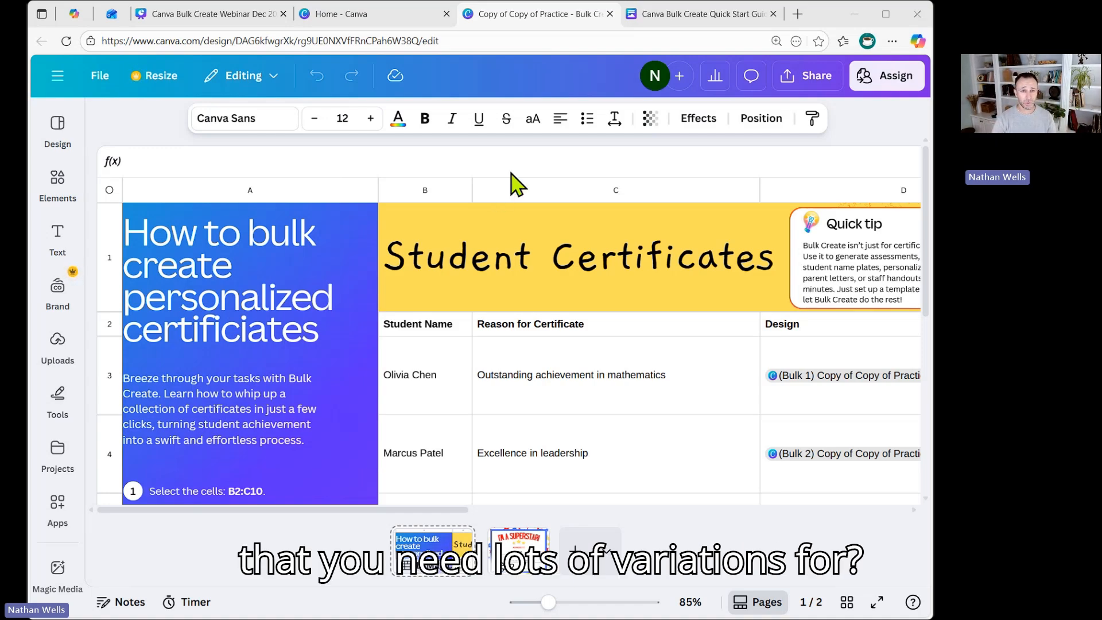
pyautogui.click(339, 7)
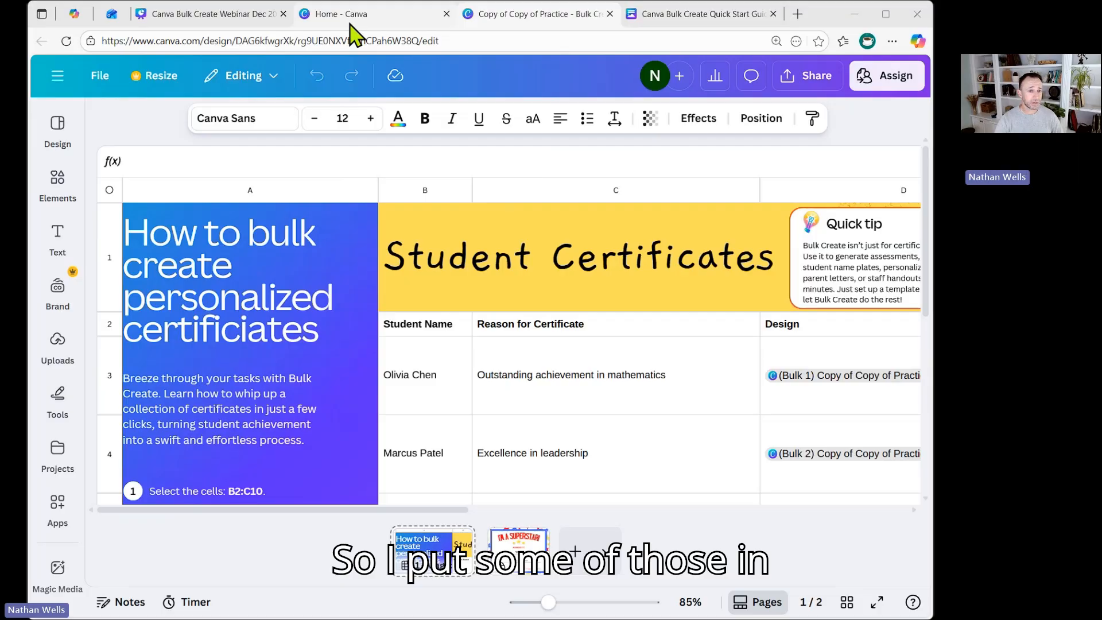
pyautogui.scroll(7, 475, 241)
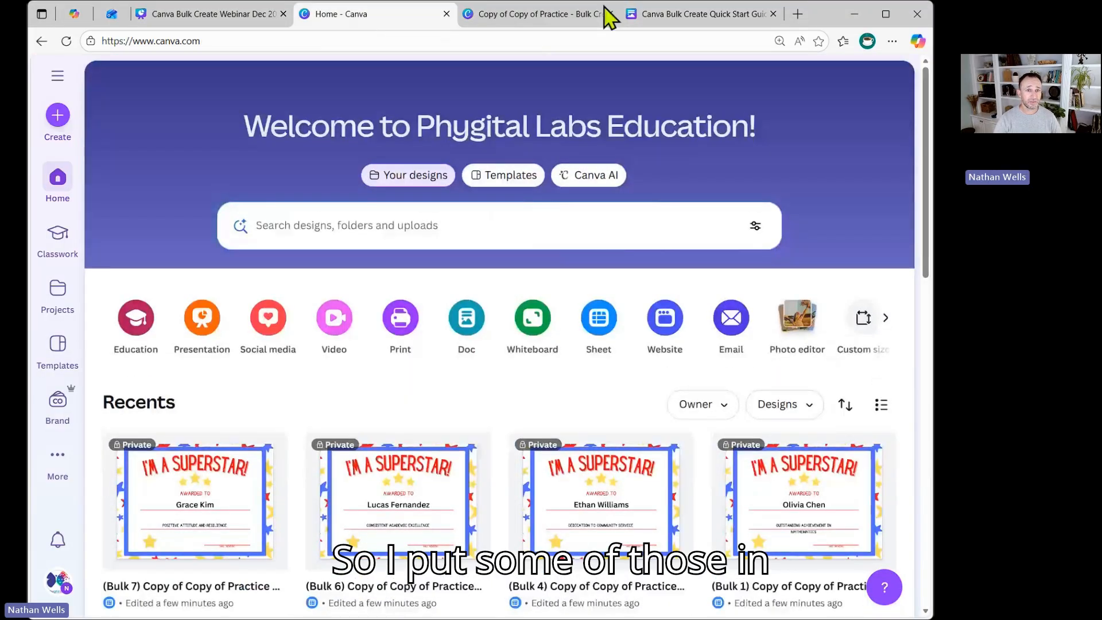
# Step: Go back to the beginning of the Quick Start Guide and enlarge its view to 130%
pyautogui.click(685, 15)
pyautogui.scroll(10, 436, 376)
pyautogui.scroll(15, 435, 377)
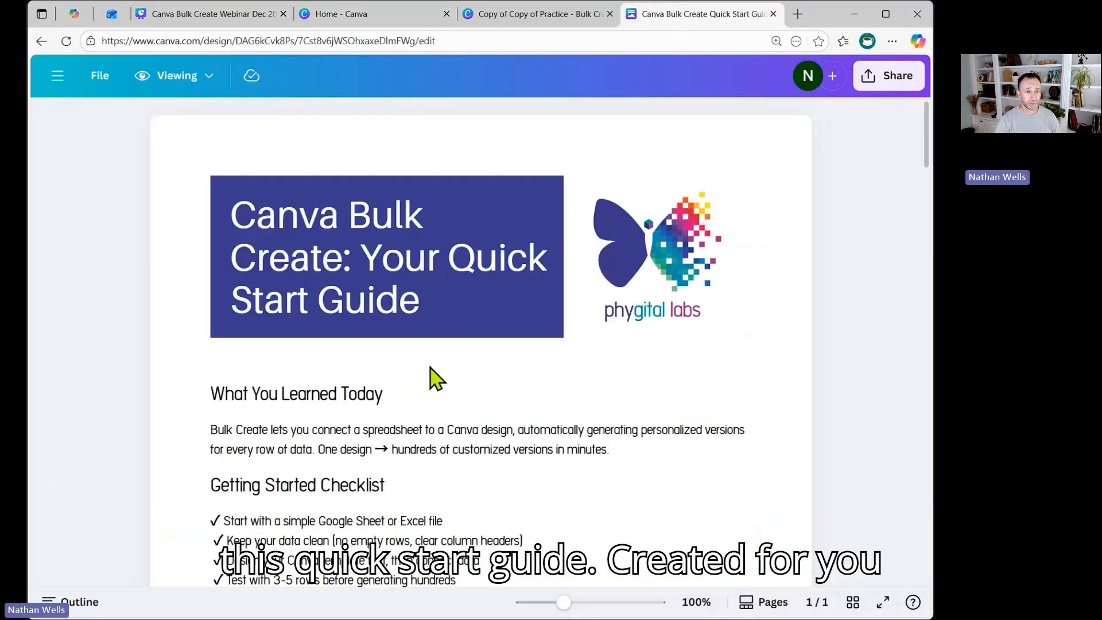
pyautogui.scroll(-2, 480, 387)
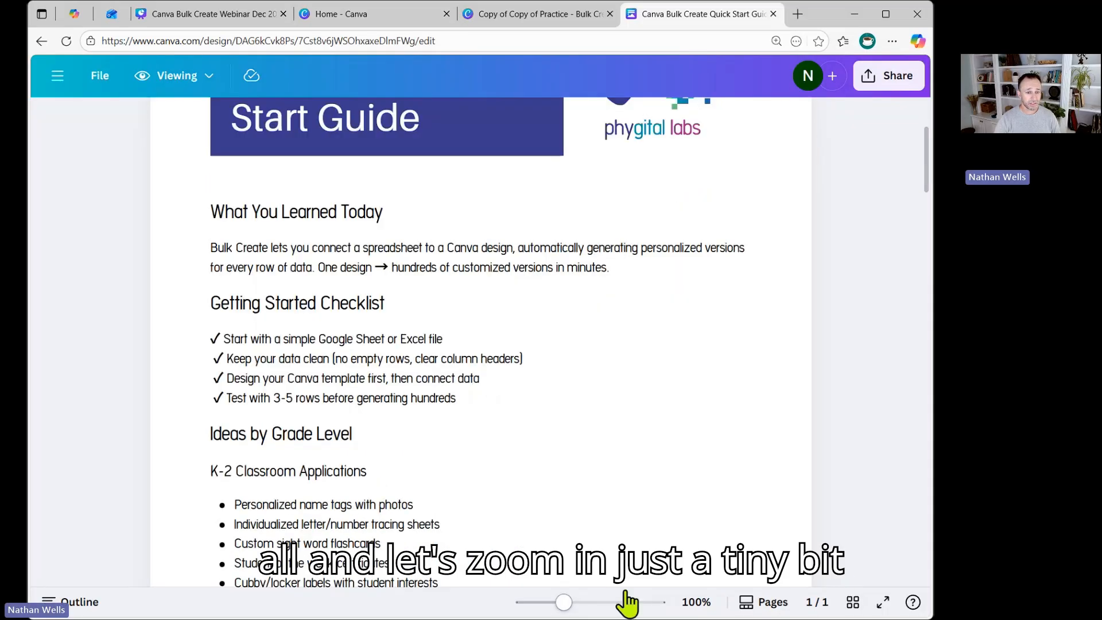
pyautogui.moveTo(563, 603); pyautogui.dragTo(580, 603)
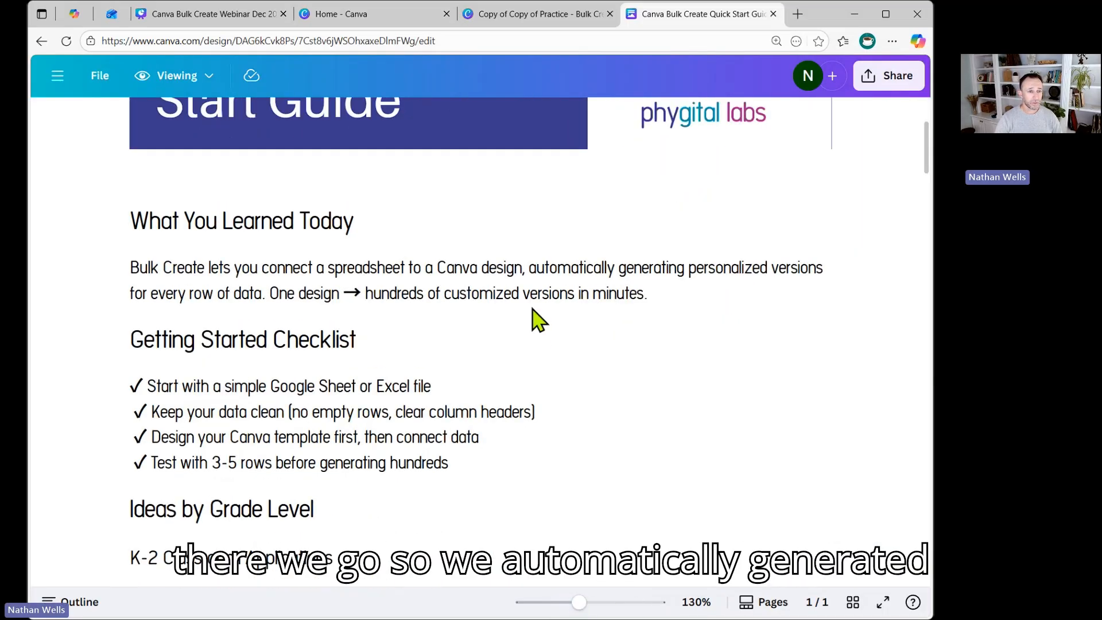
# Step: Examine the guide's What You Learned Today summary and Getting Started Checklist, highlighting the key phrases
pyautogui.scroll(-3, 536, 320)
pyautogui.scroll(3, 542, 317)
pyautogui.moveTo(523, 262); pyautogui.dragTo(788, 268)
pyautogui.click(597, 295)
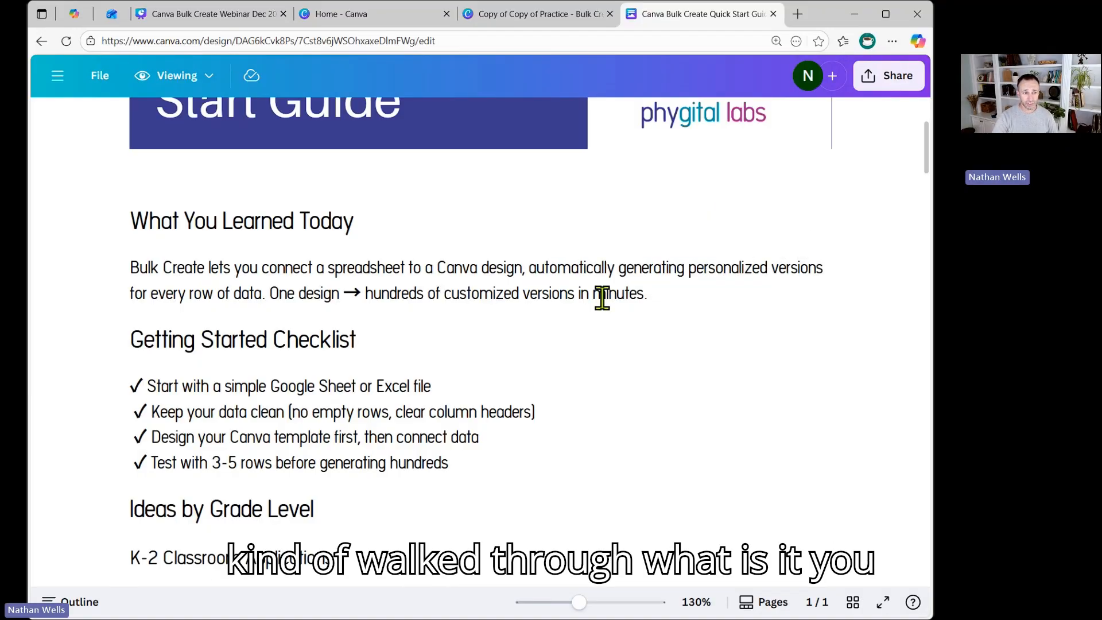
pyautogui.scroll(-3, 601, 296)
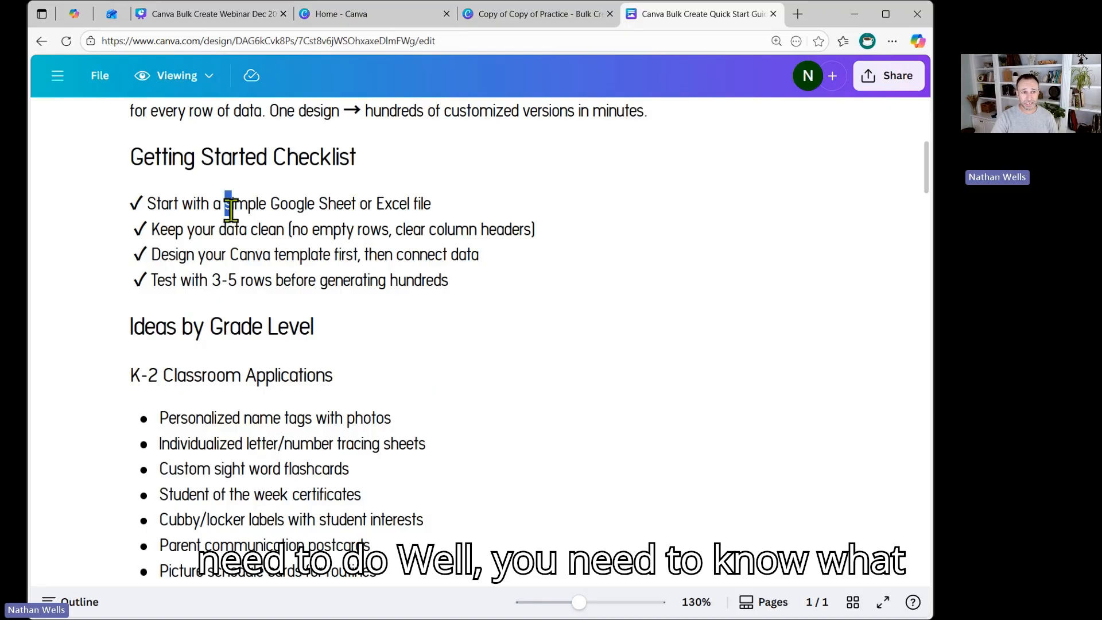
pyautogui.moveTo(225, 205); pyautogui.dragTo(429, 202)
pyautogui.moveTo(497, 241); pyautogui.dragTo(494, 249)
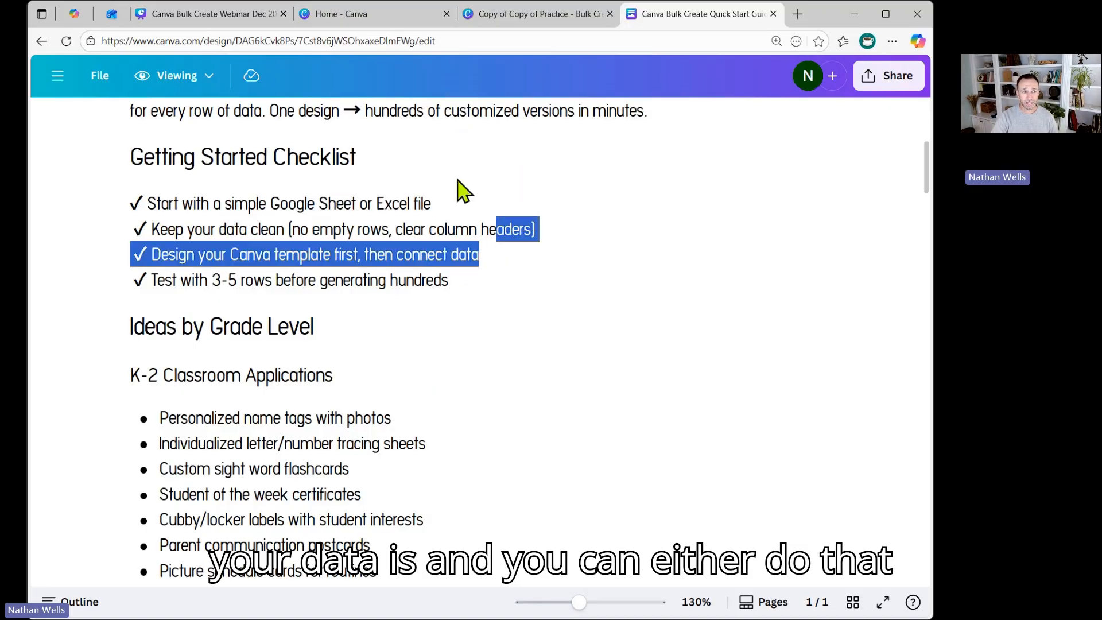
pyautogui.click(436, 207)
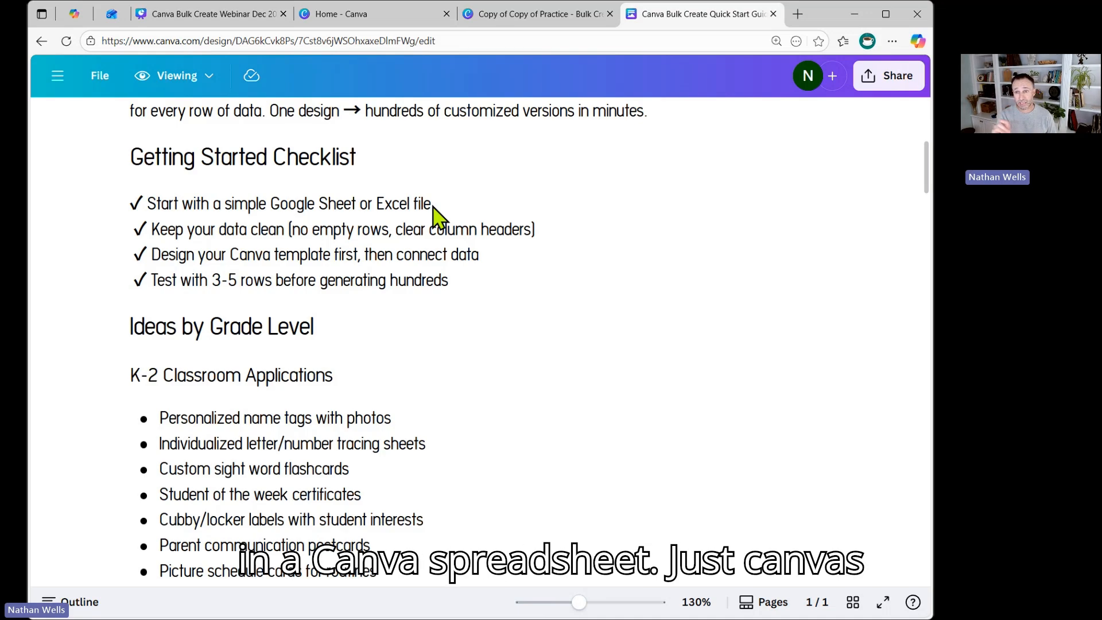
# Step: Review the guide's Ideas by Grade Level for K-2 and 3-5 classrooms, highlighting the tracing sheets and sight word flashcards
pyautogui.scroll(-3, 523, 307)
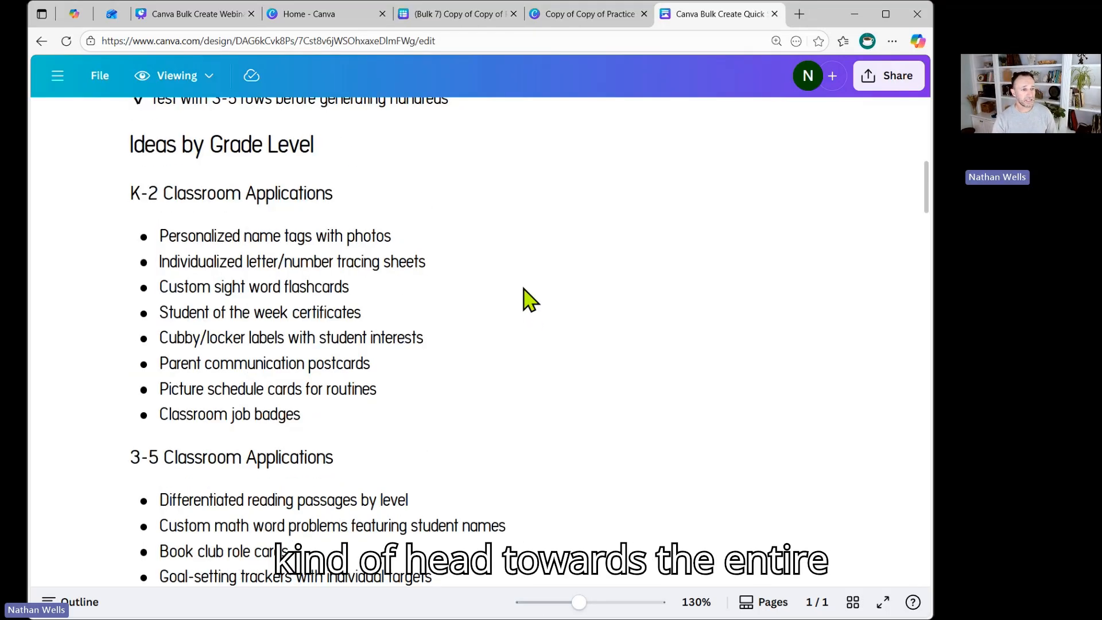
pyautogui.moveTo(207, 261); pyautogui.dragTo(427, 261)
pyautogui.click(476, 297)
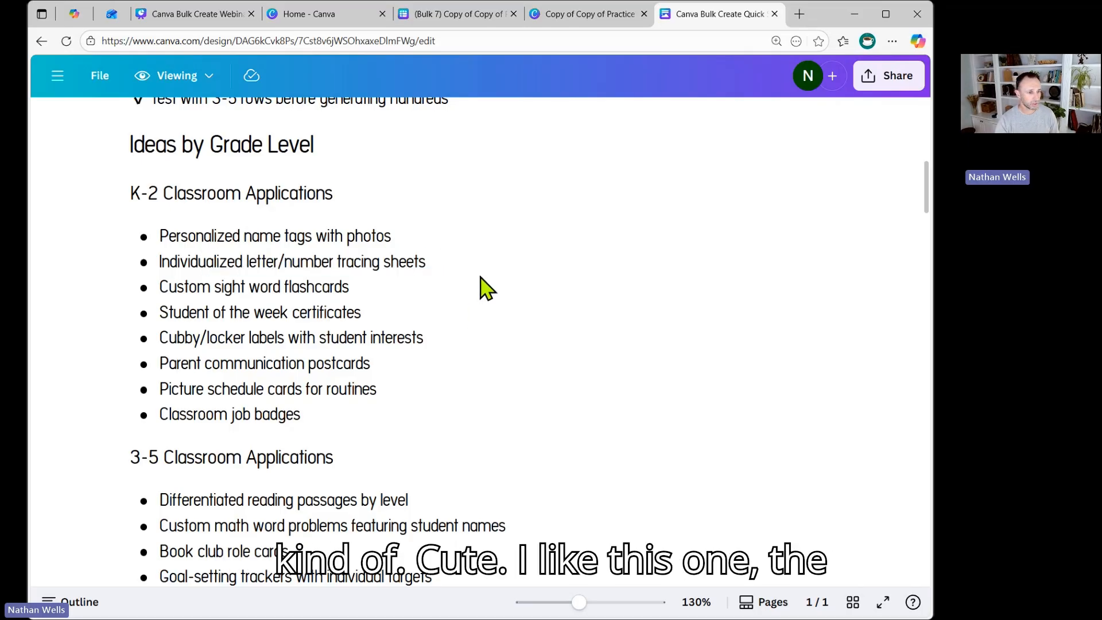
pyautogui.moveTo(198, 287); pyautogui.dragTo(350, 288)
pyautogui.click(525, 330)
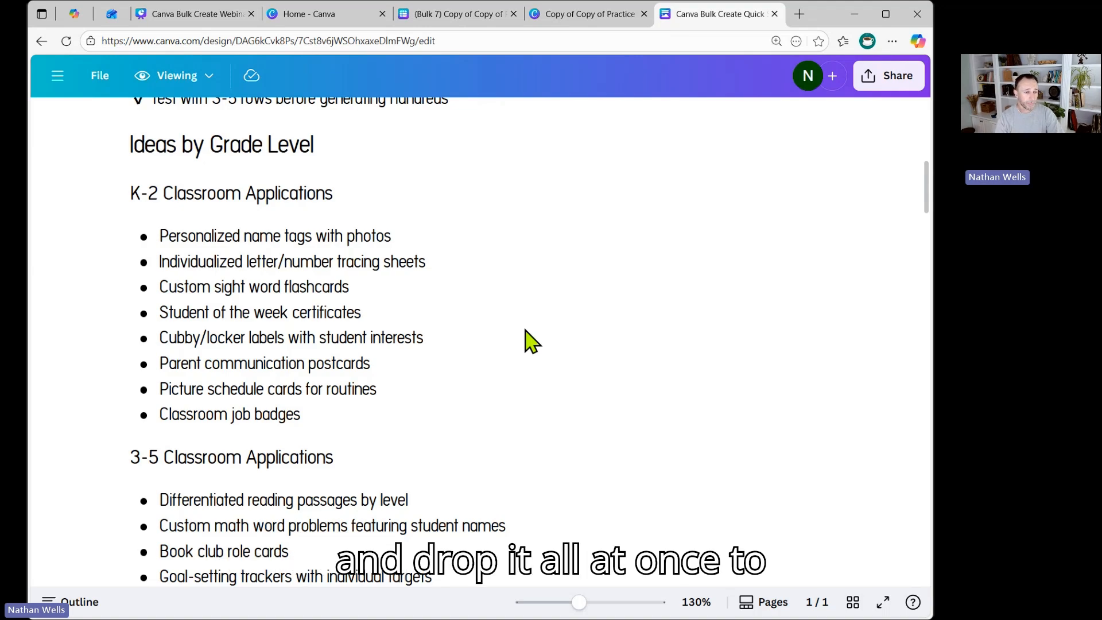
pyautogui.scroll(-3, 467, 334)
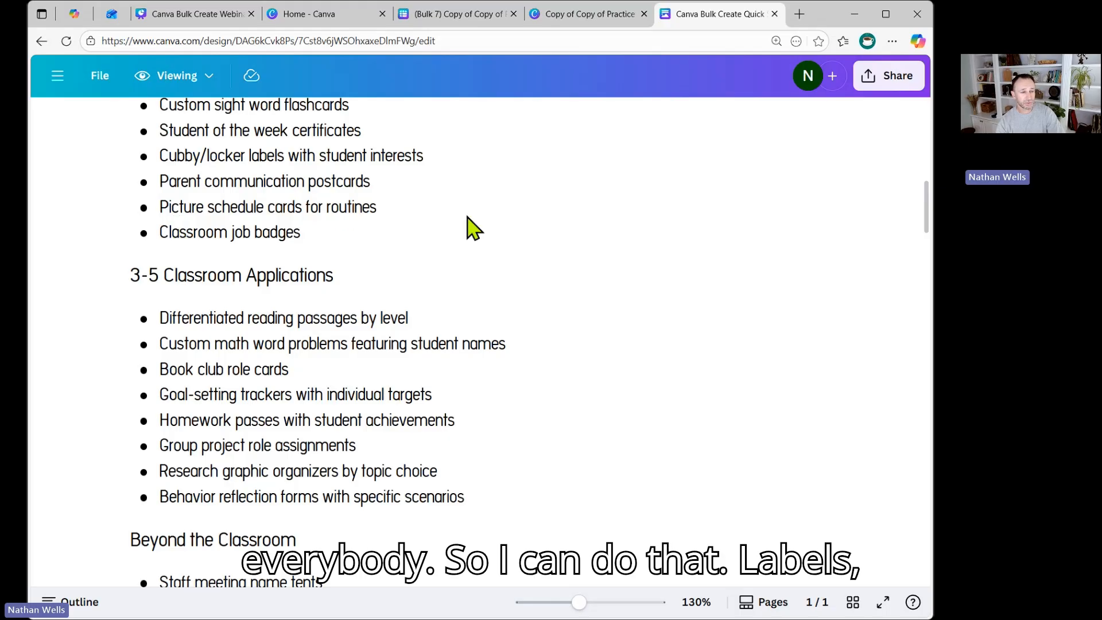
pyautogui.scroll(-3, 529, 390)
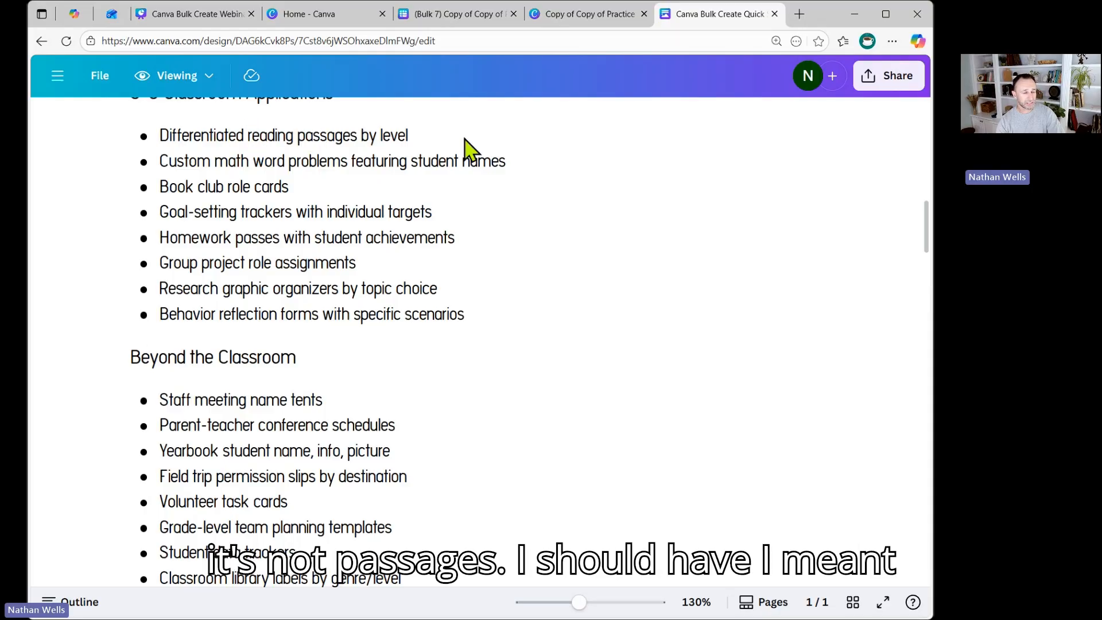
pyautogui.scroll(3, 520, 313)
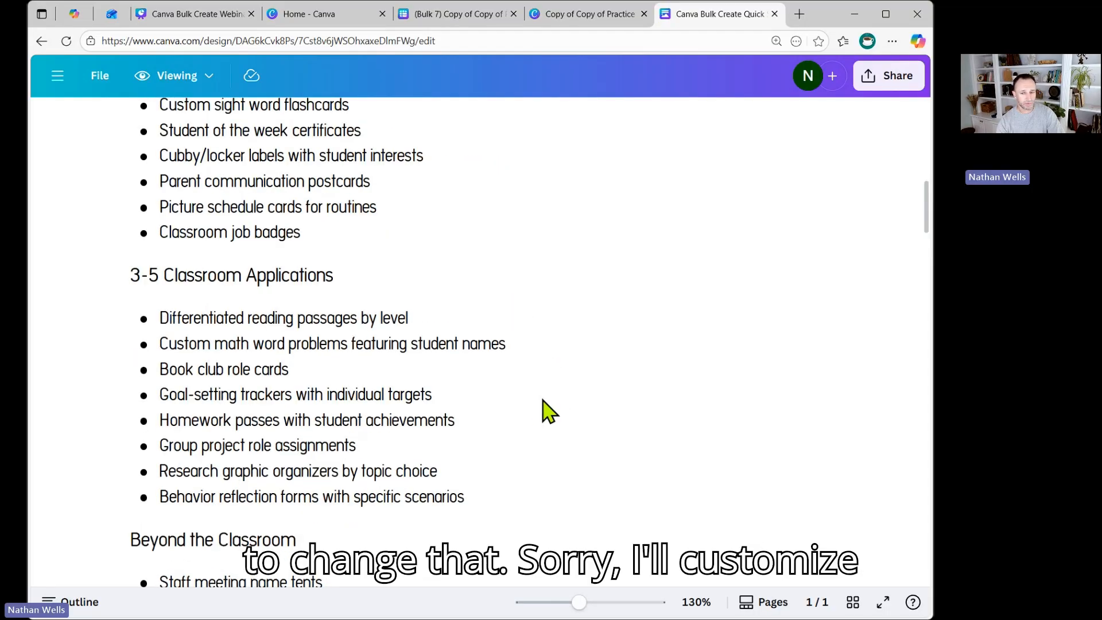
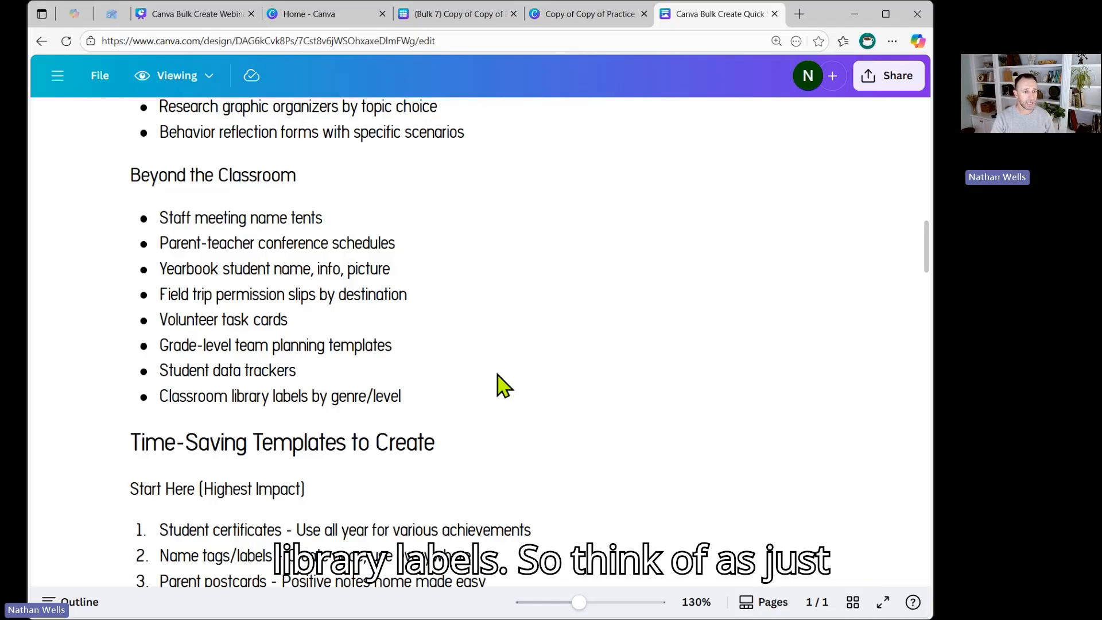
# Step: Read the guide's time-saving templates, data organization tips, common data columns and design tips for Bulk Create
pyautogui.scroll(-3, 554, 356)
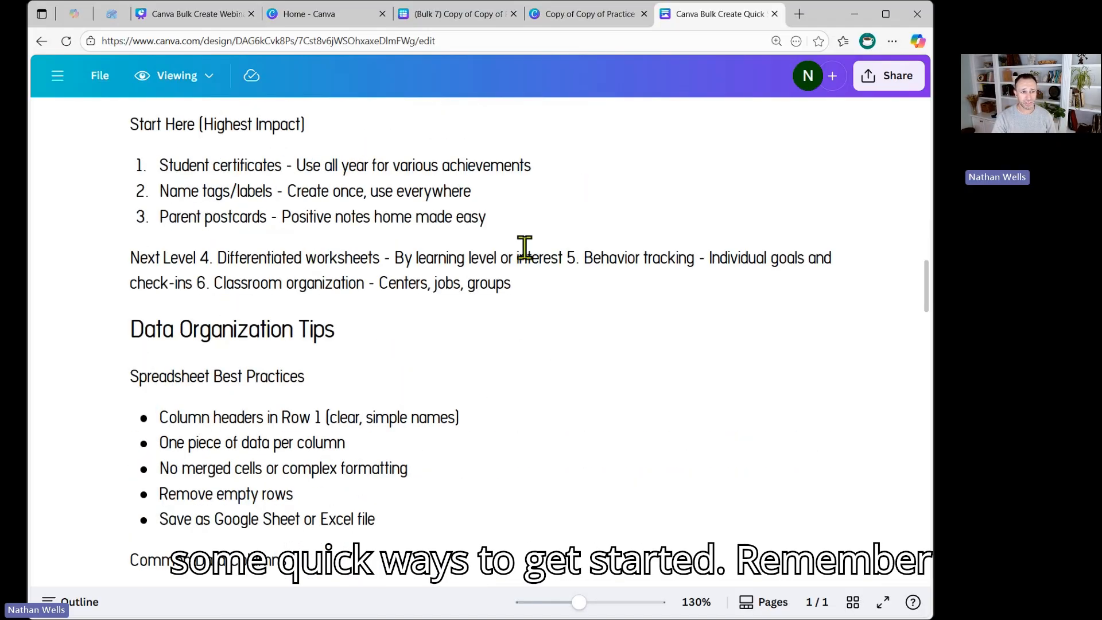
pyautogui.scroll(-3, 574, 376)
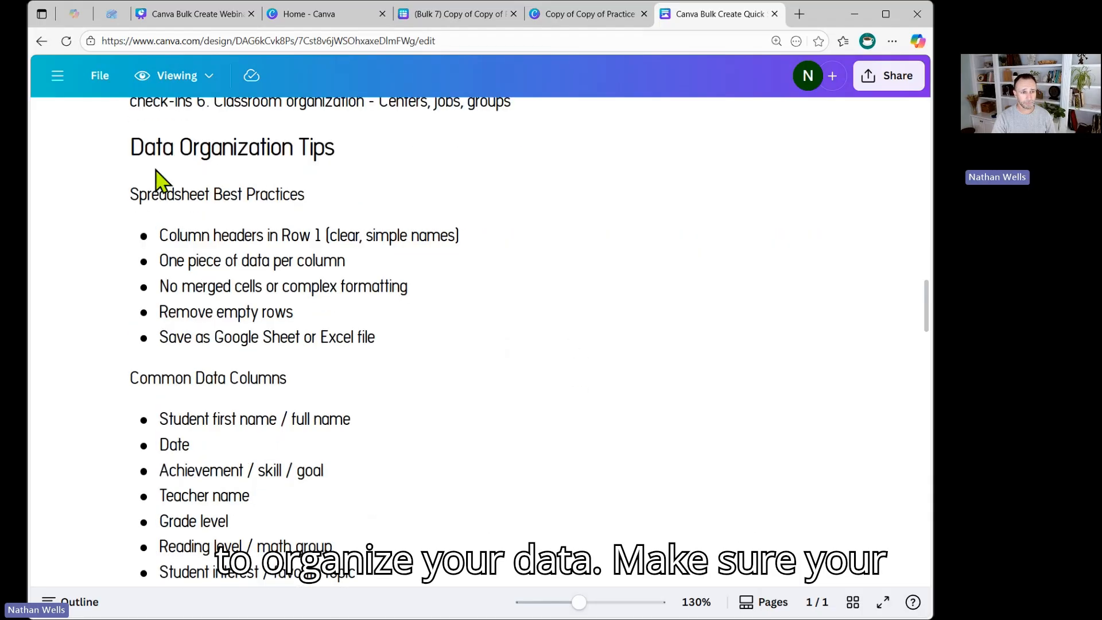
pyautogui.scroll(-3, 549, 345)
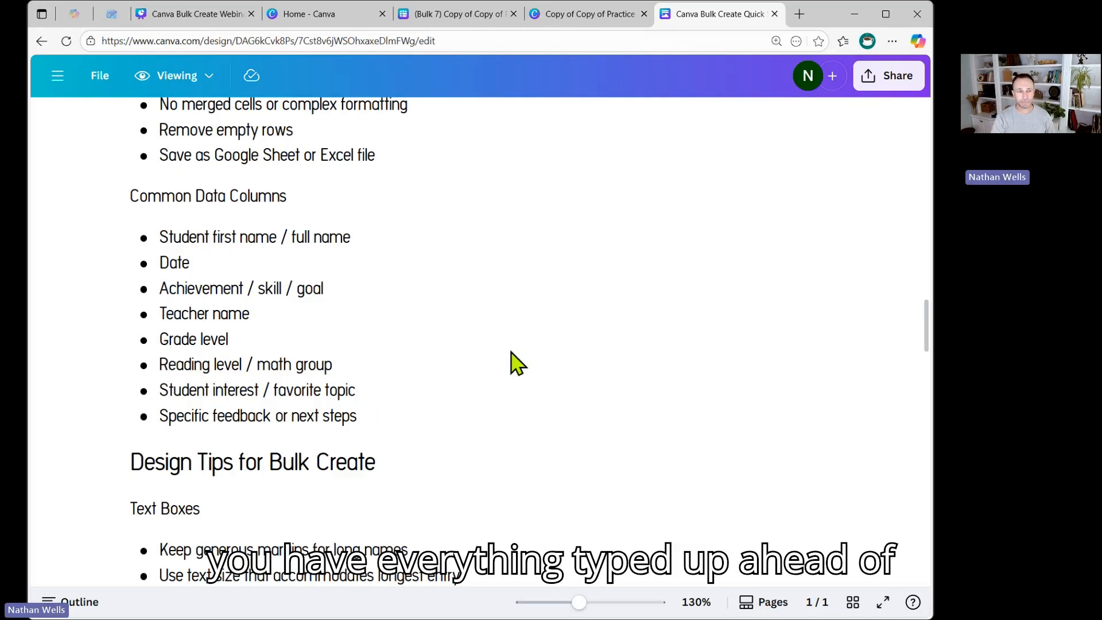
pyautogui.scroll(-6, 540, 345)
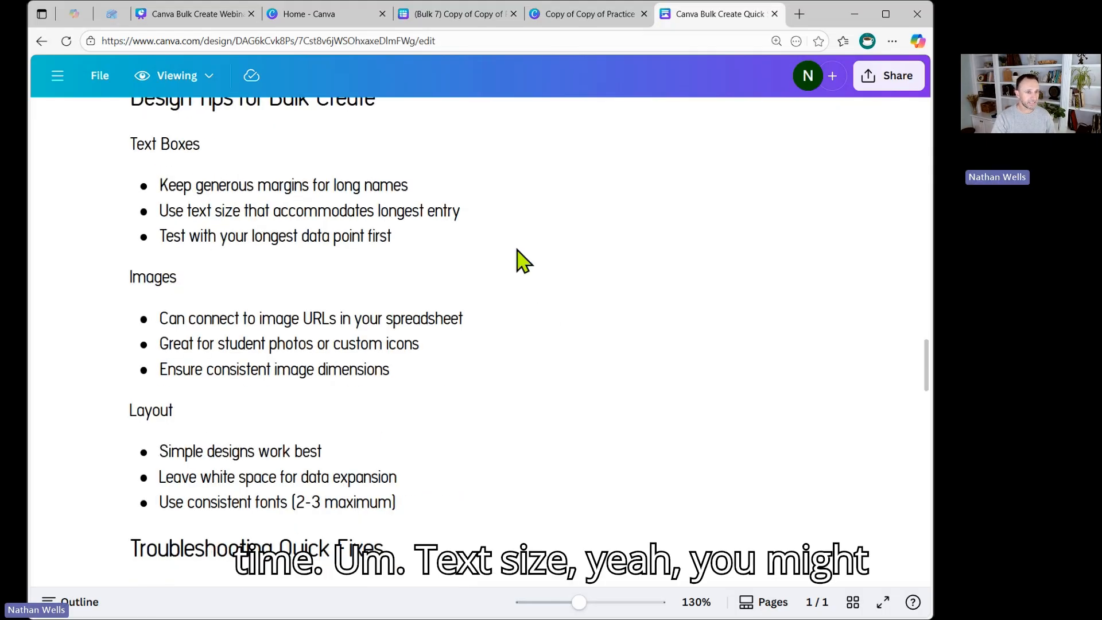
pyautogui.scroll(-3, 564, 309)
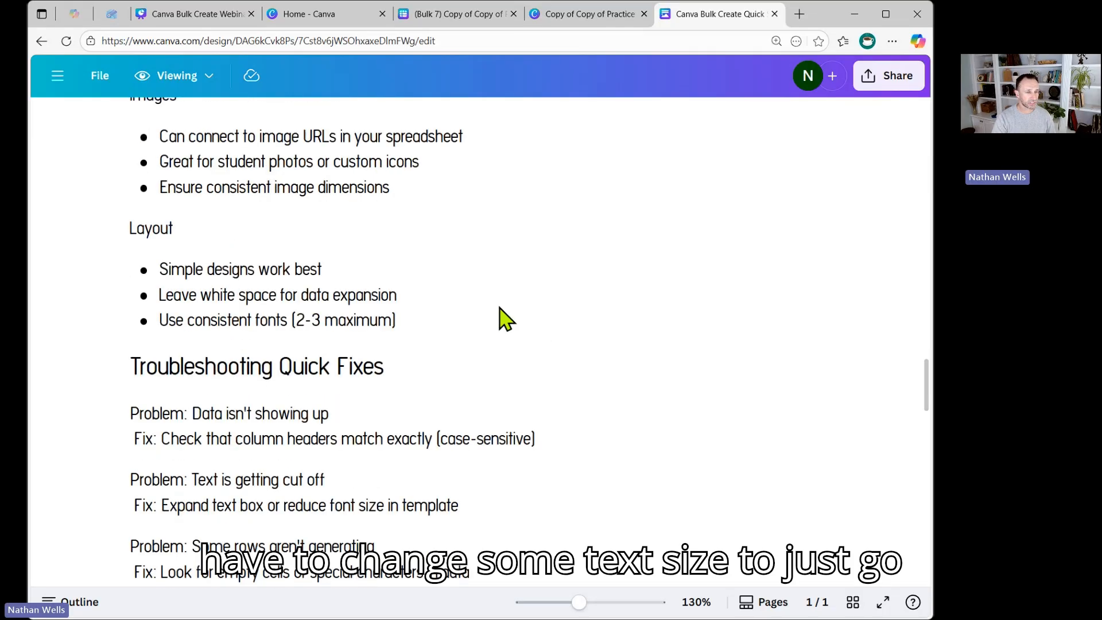
# Step: In the Bulk 7 certificate design, move the student name on page 1 slightly left and up above its line
pyautogui.click(476, 17)
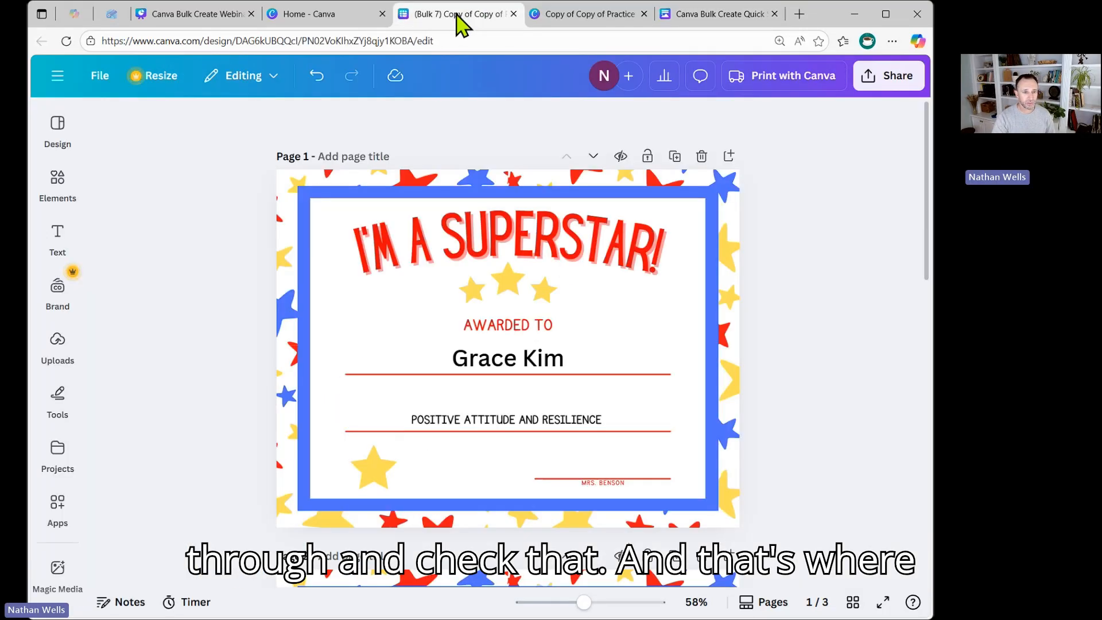
pyautogui.click(500, 366)
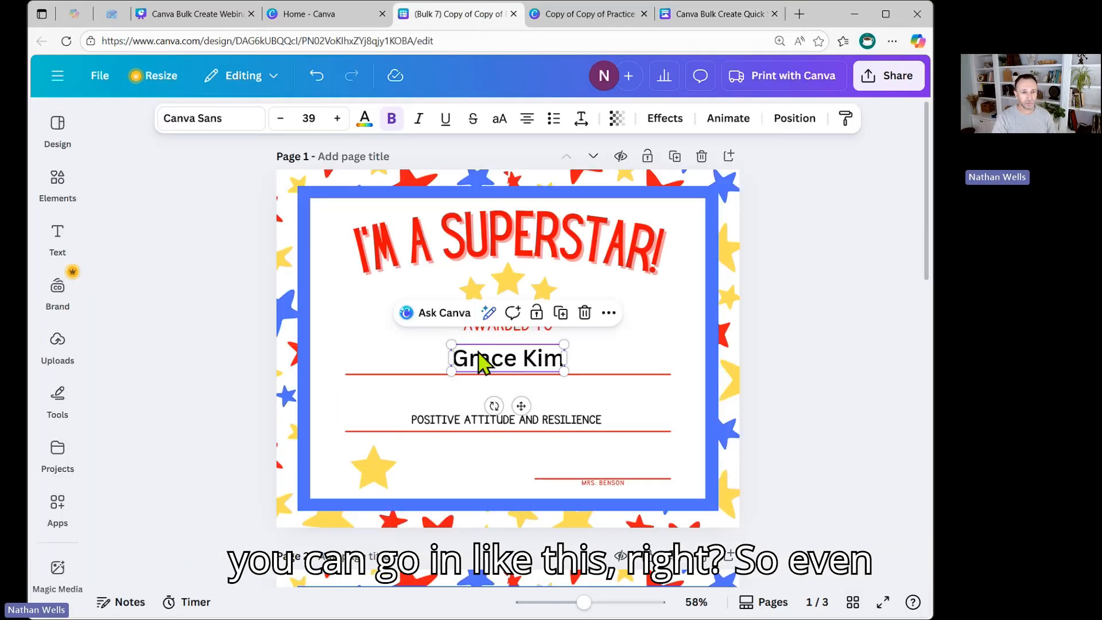
pyautogui.moveTo(564, 357); pyautogui.dragTo(664, 370)
pyautogui.click(824, 373)
pyautogui.scroll(-5, 594, 353)
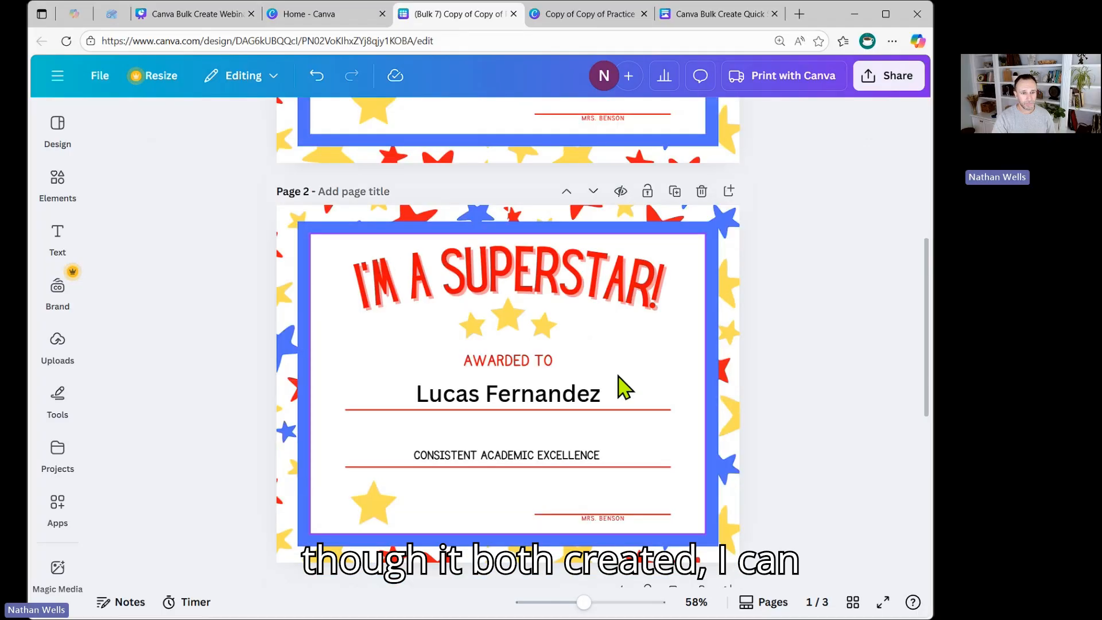
pyautogui.scroll(5, 691, 374)
pyautogui.moveTo(597, 344); pyautogui.dragTo(526, 367)
pyautogui.click(829, 371)
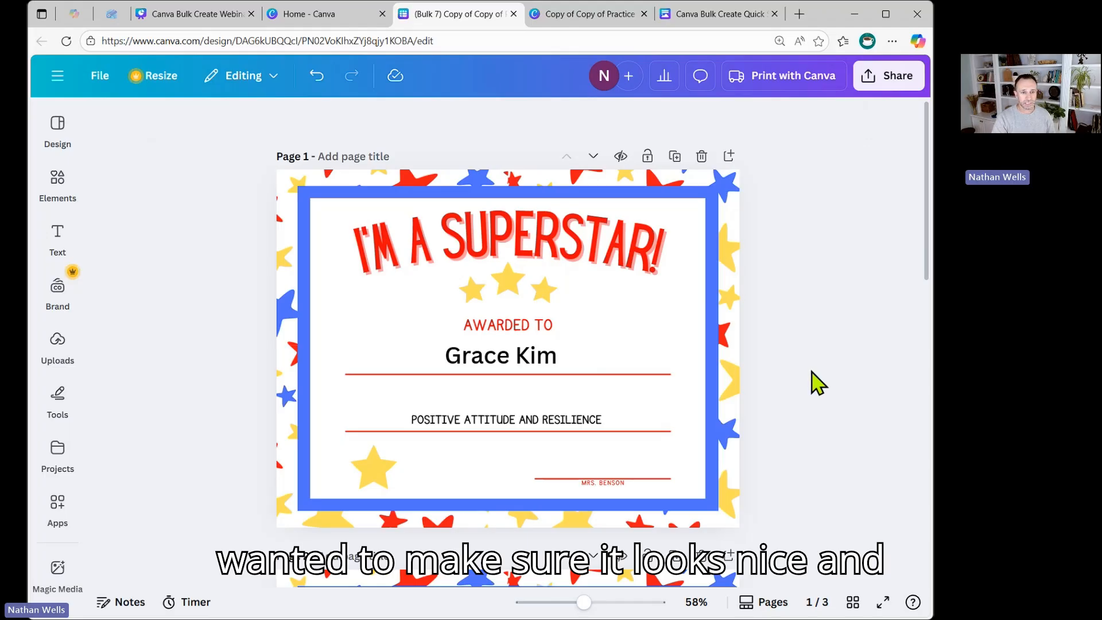
# Step: Set the page 1 award reason text to size 29 and widen its text box to fit one line
pyautogui.click(508, 429)
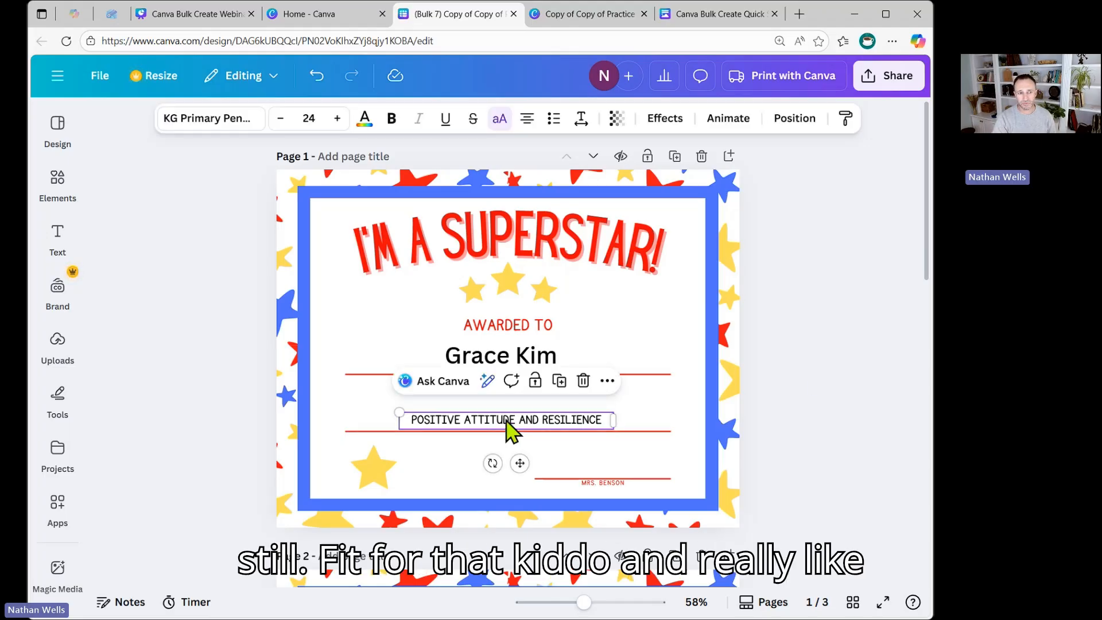
pyautogui.click(344, 118)
pyautogui.click(345, 118)
pyautogui.click(345, 118)
pyautogui.click(344, 119)
pyautogui.click(344, 118)
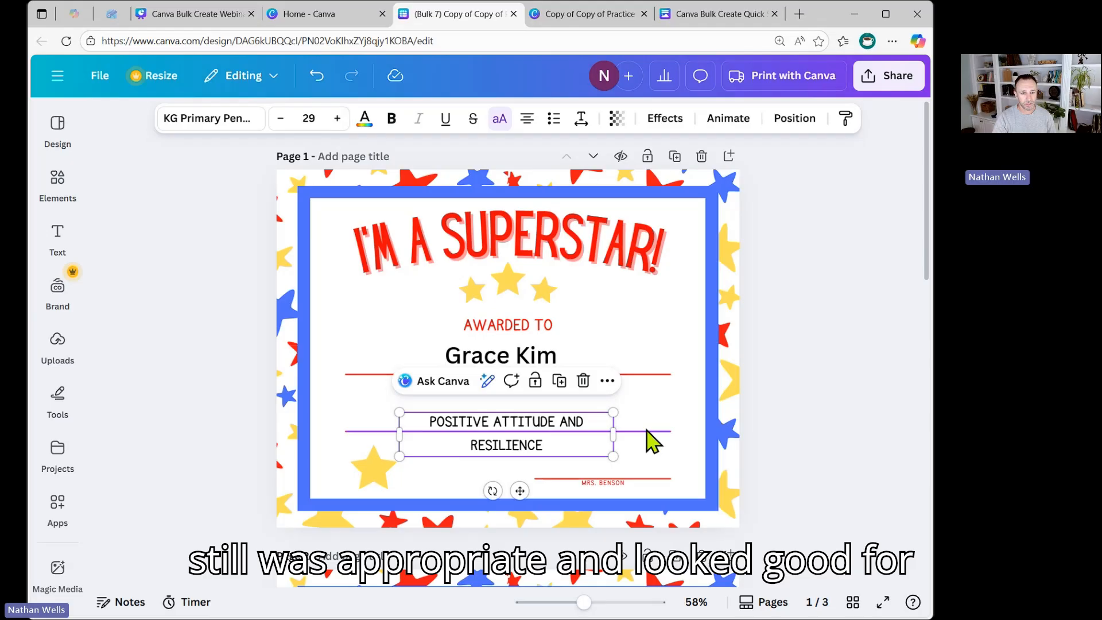
pyautogui.moveTo(613, 434); pyautogui.dragTo(571, 411)
pyautogui.click(795, 400)
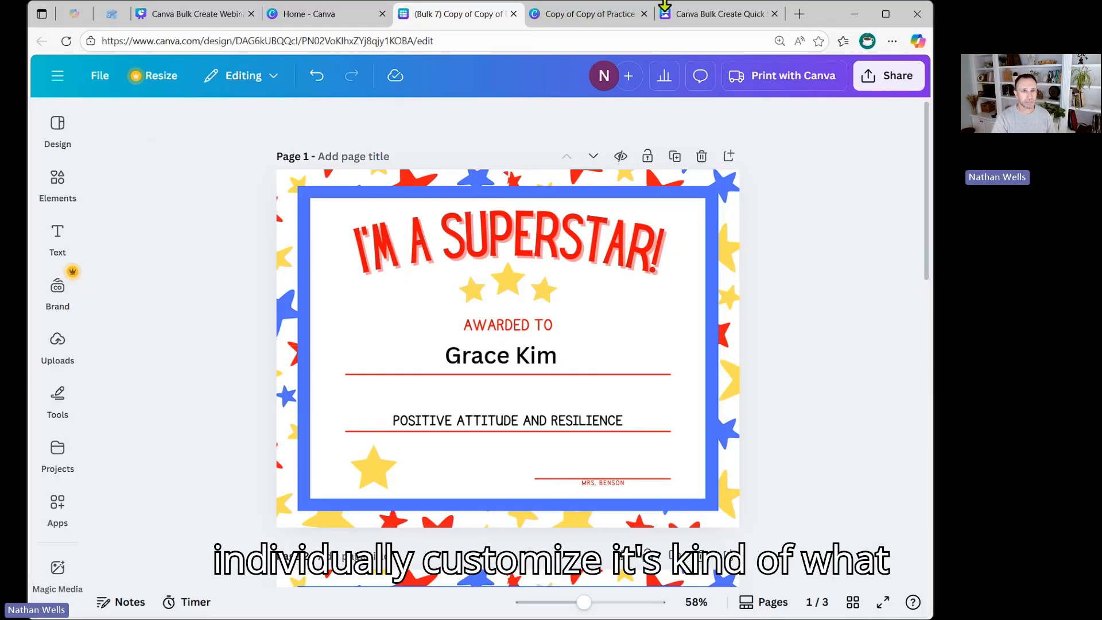
# Step: Switch to the Bulk Create Quick Start Guide and read its Troubleshooting Quick Fixes, highlighting the fix for text getting cut off
pyautogui.click(720, 15)
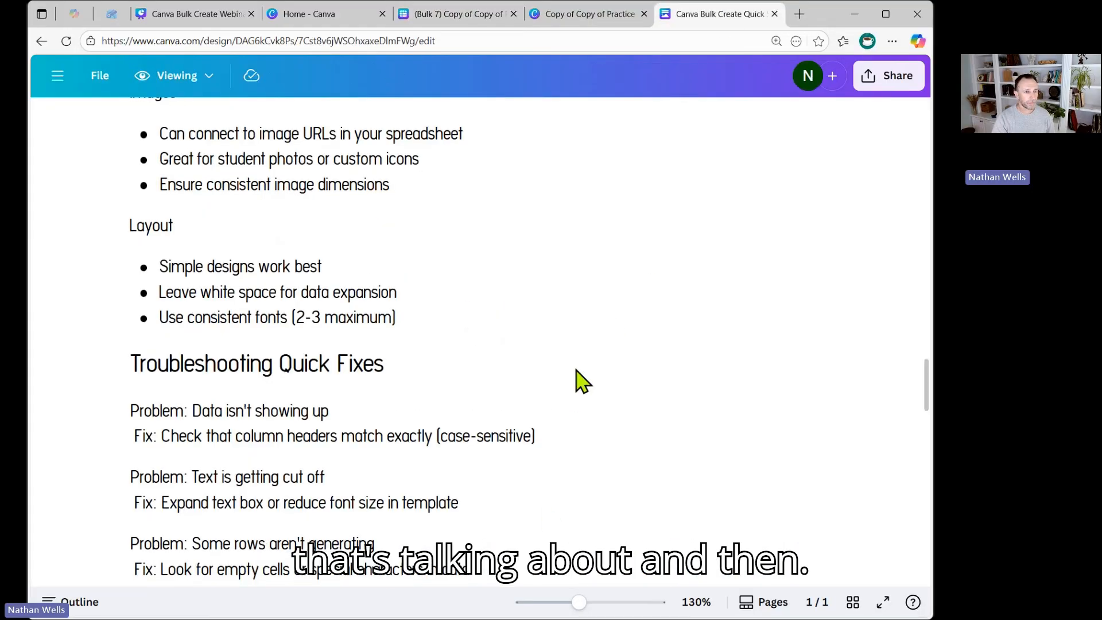
pyautogui.scroll(-3, 582, 380)
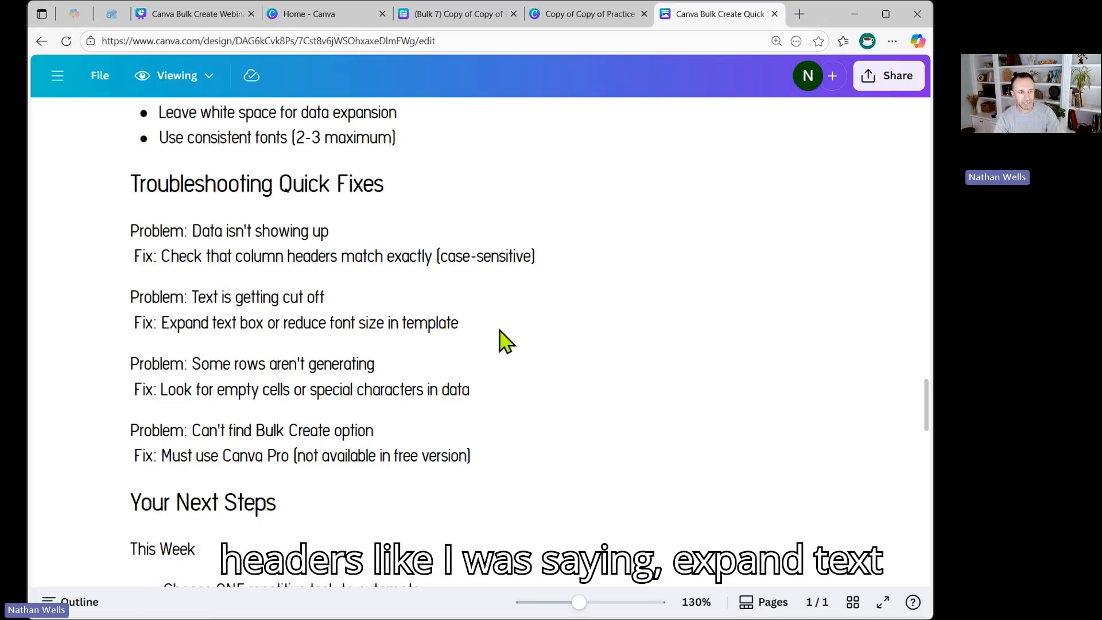
pyautogui.moveTo(256, 322); pyautogui.dragTo(405, 338)
pyautogui.keyDown('shift'); pyautogui.click(583, 382); pyautogui.keyUp('shift')
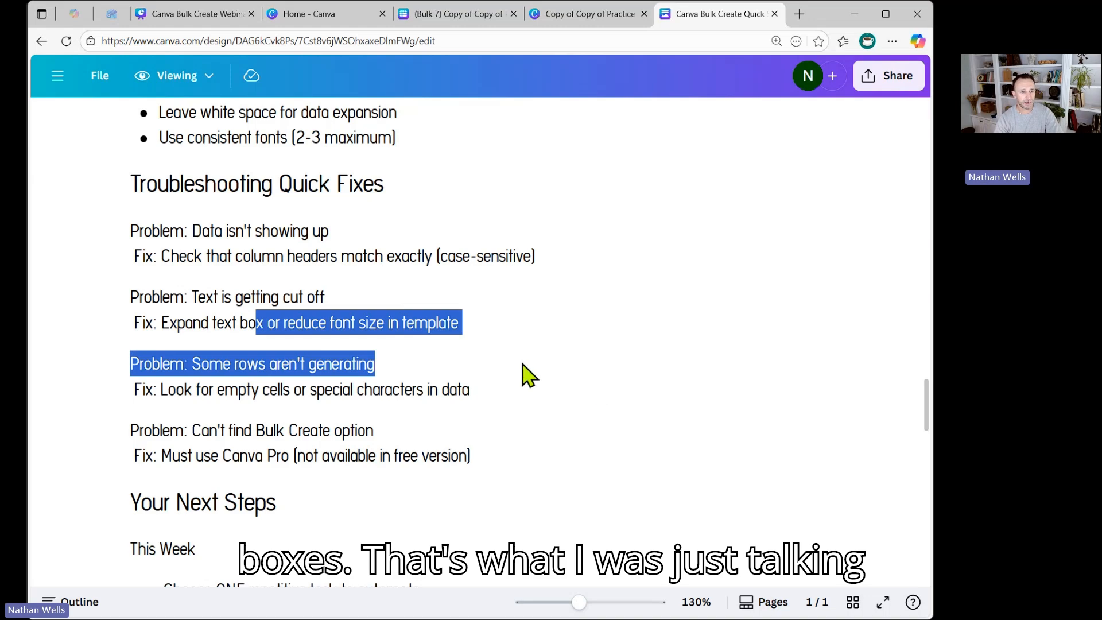
pyautogui.click(571, 404)
# Step: Read the guide's Your Next Steps and Resources & Support sections, including the embedded personalized certificates sheet and the closing Phygital Labs link
pyautogui.scroll(-3, 597, 364)
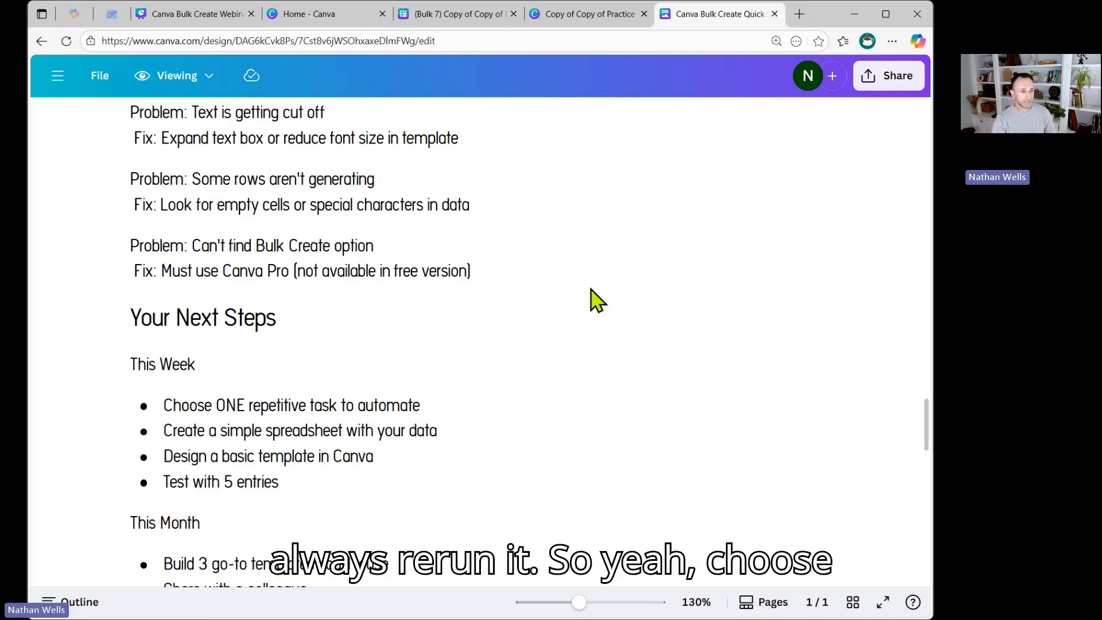
pyautogui.scroll(-3, 597, 300)
pyautogui.scroll(-6, 592, 328)
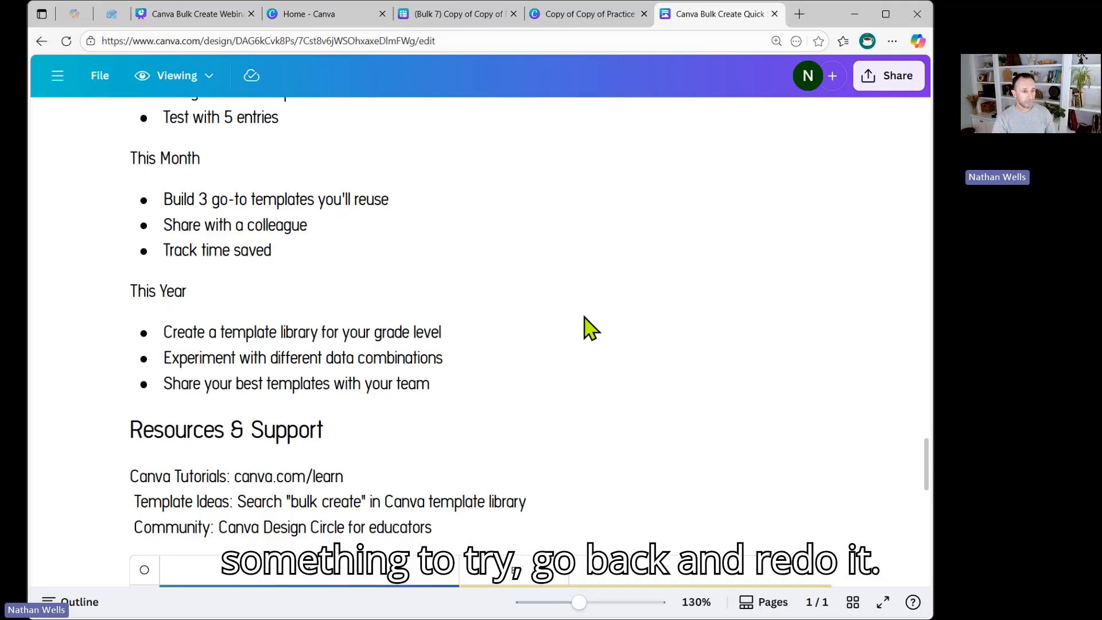
pyautogui.scroll(-3, 783, 283)
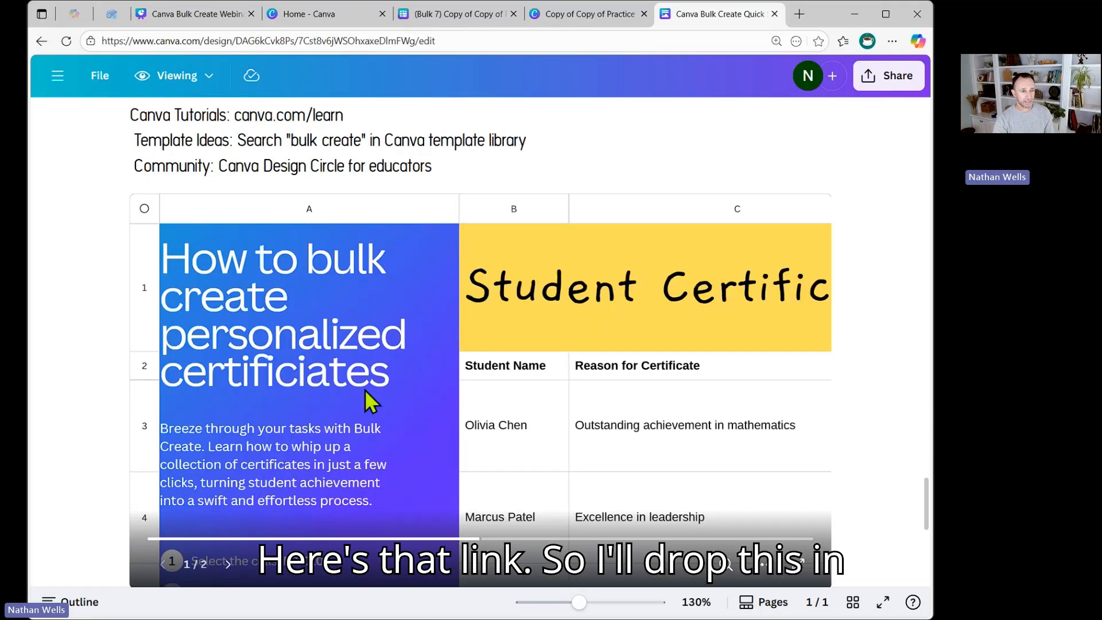
pyautogui.scroll(-3, 855, 362)
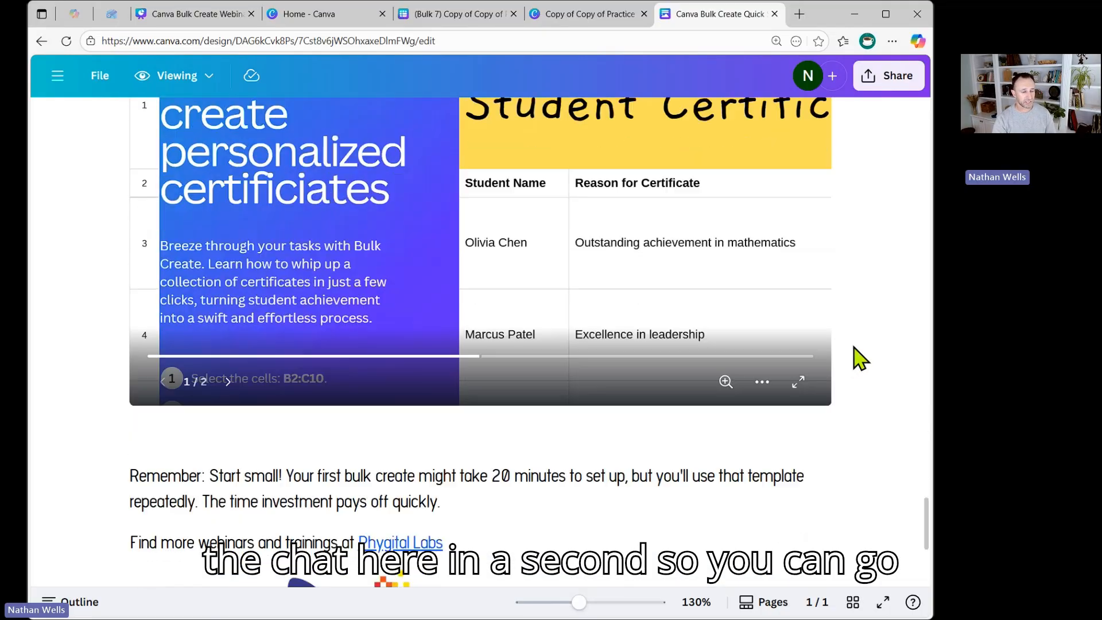
pyautogui.scroll(3, 855, 360)
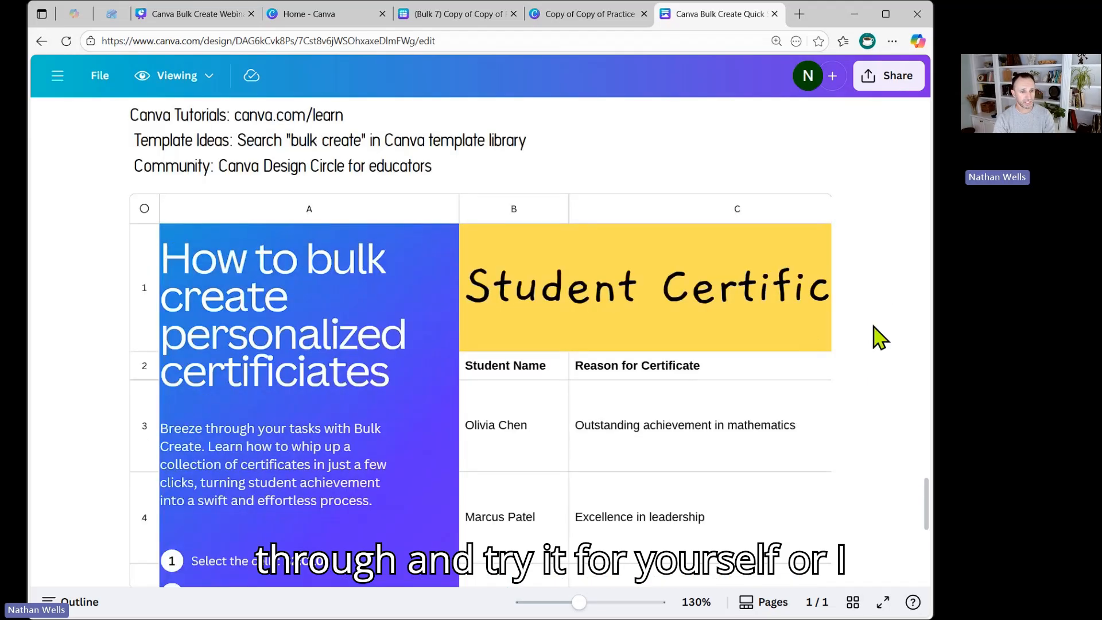
pyautogui.scroll(-3, 878, 337)
pyautogui.scroll(-3, 878, 337)
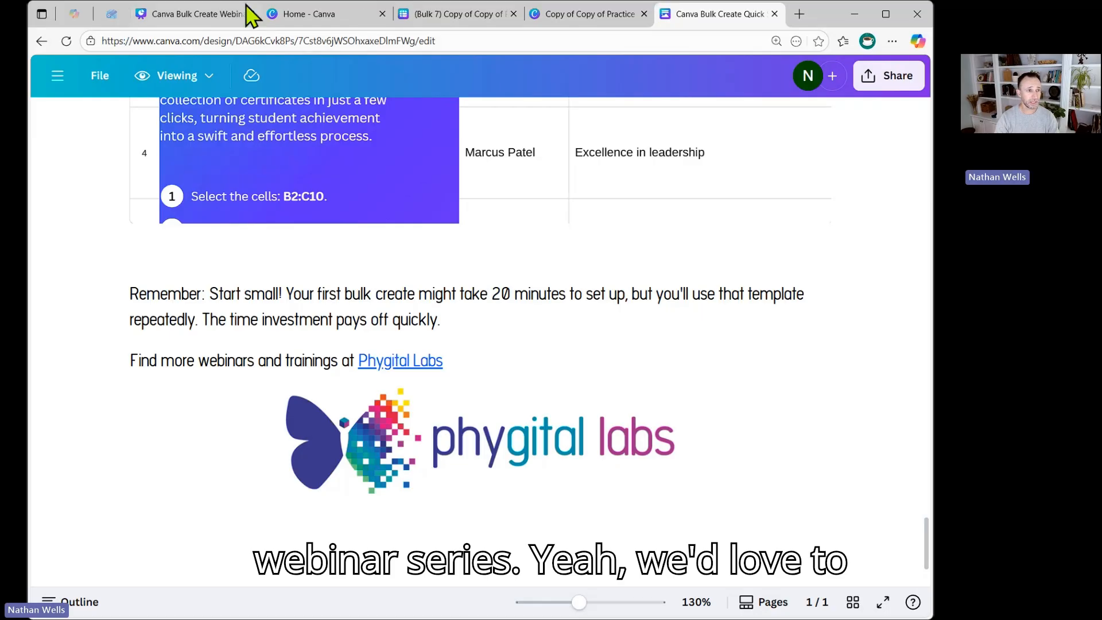
# Step: Return to the Canva Bulk Create webinar slides and advance past the Resources link slide to the closing thank-you slide
pyautogui.click(214, 19)
pyautogui.click(912, 253)
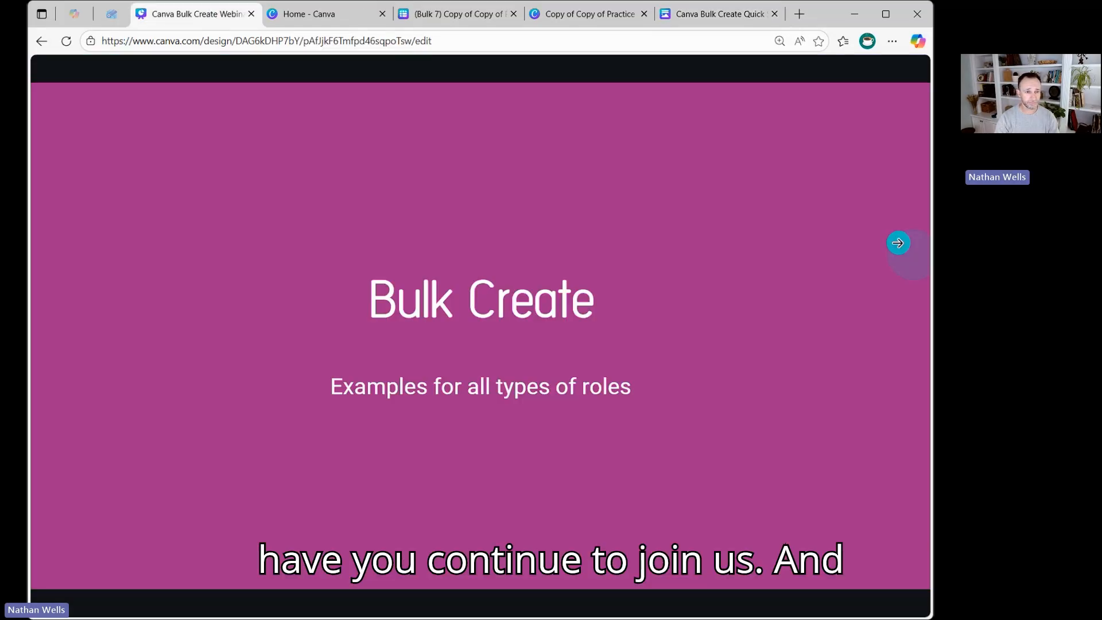
pyautogui.click(893, 242)
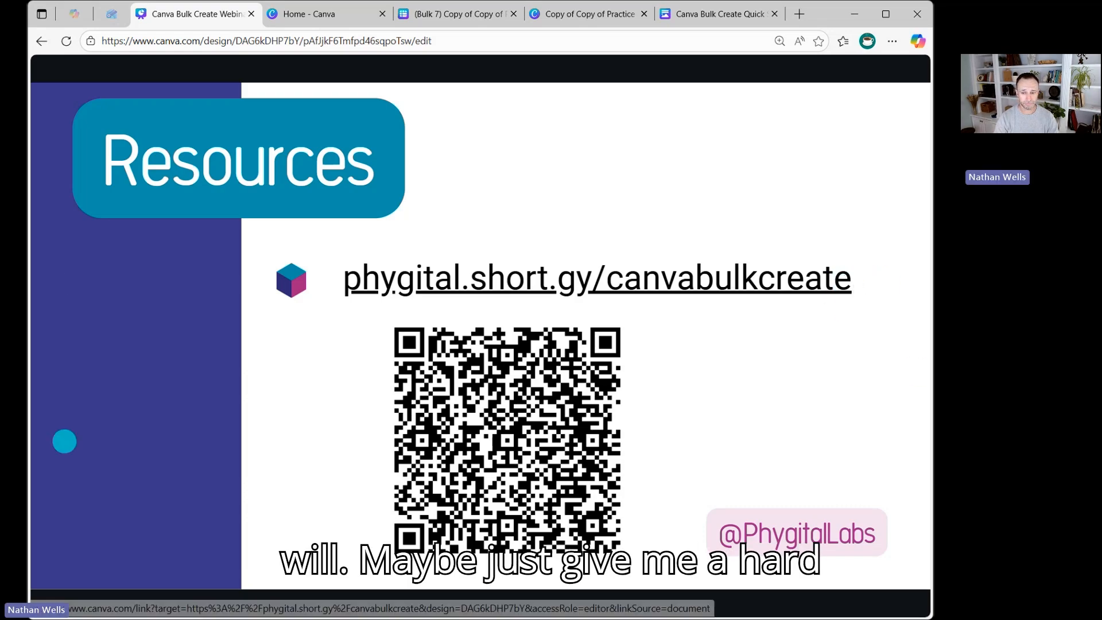
pyautogui.click(867, 41)
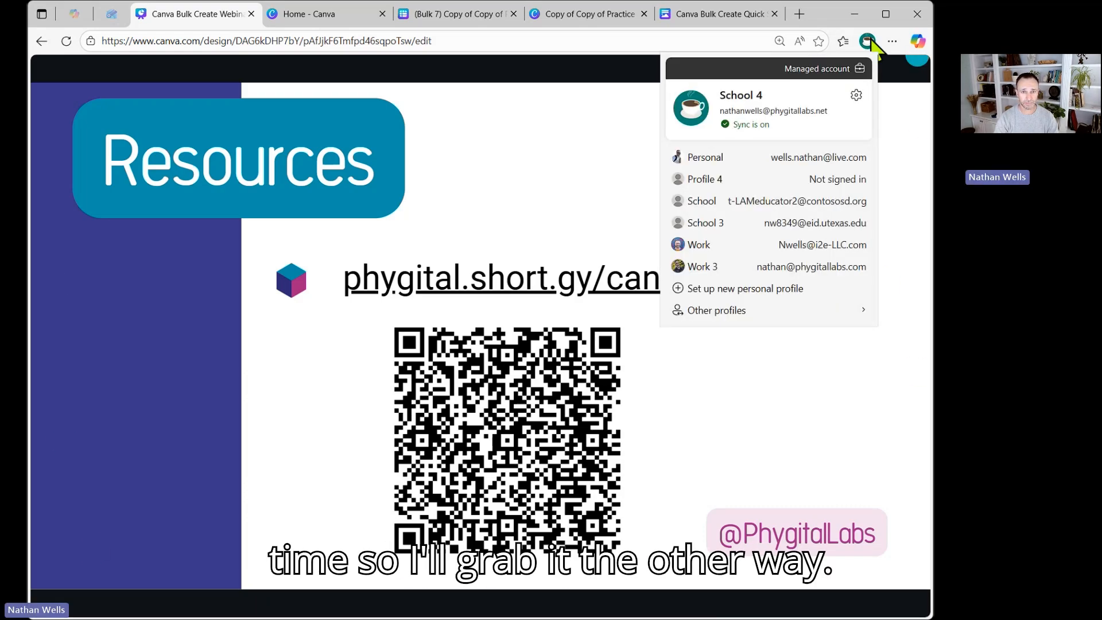
pyautogui.click(798, 280)
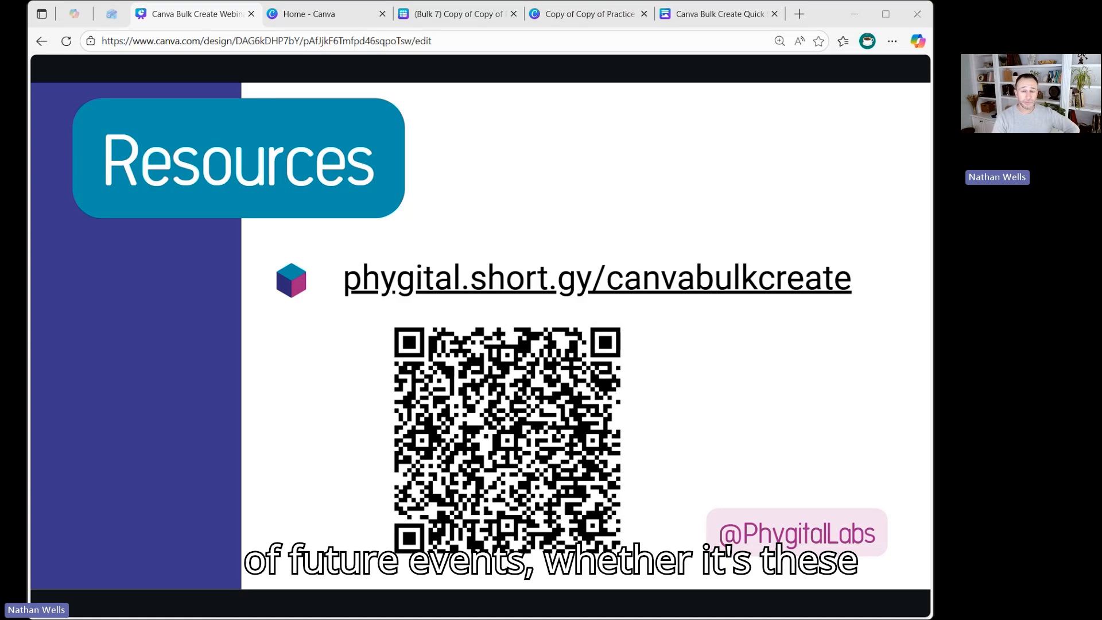
pyautogui.click(890, 166)
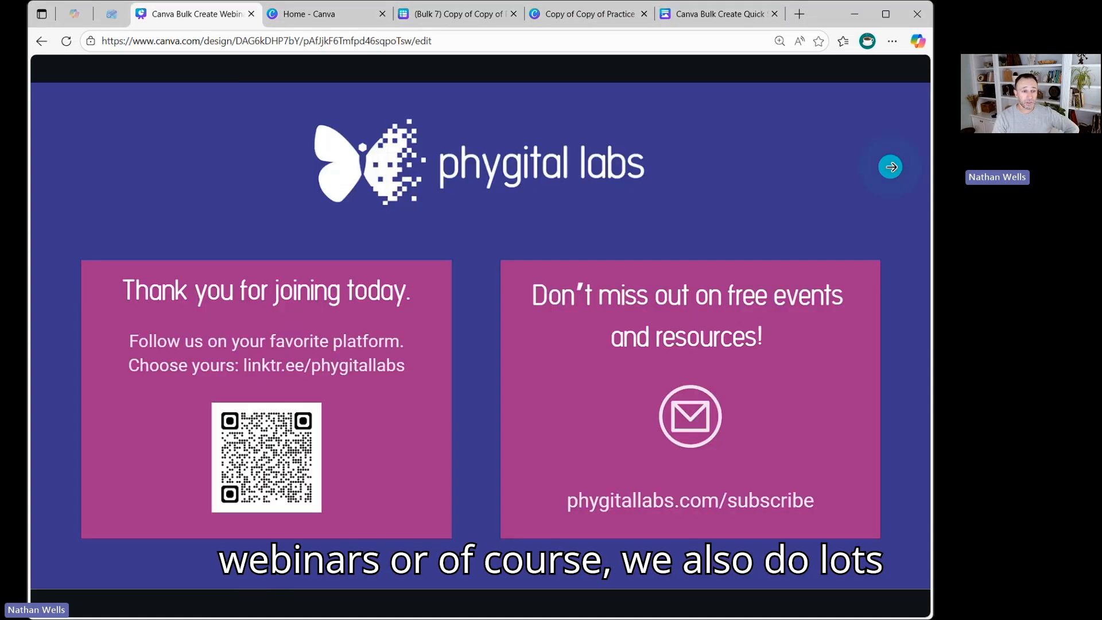